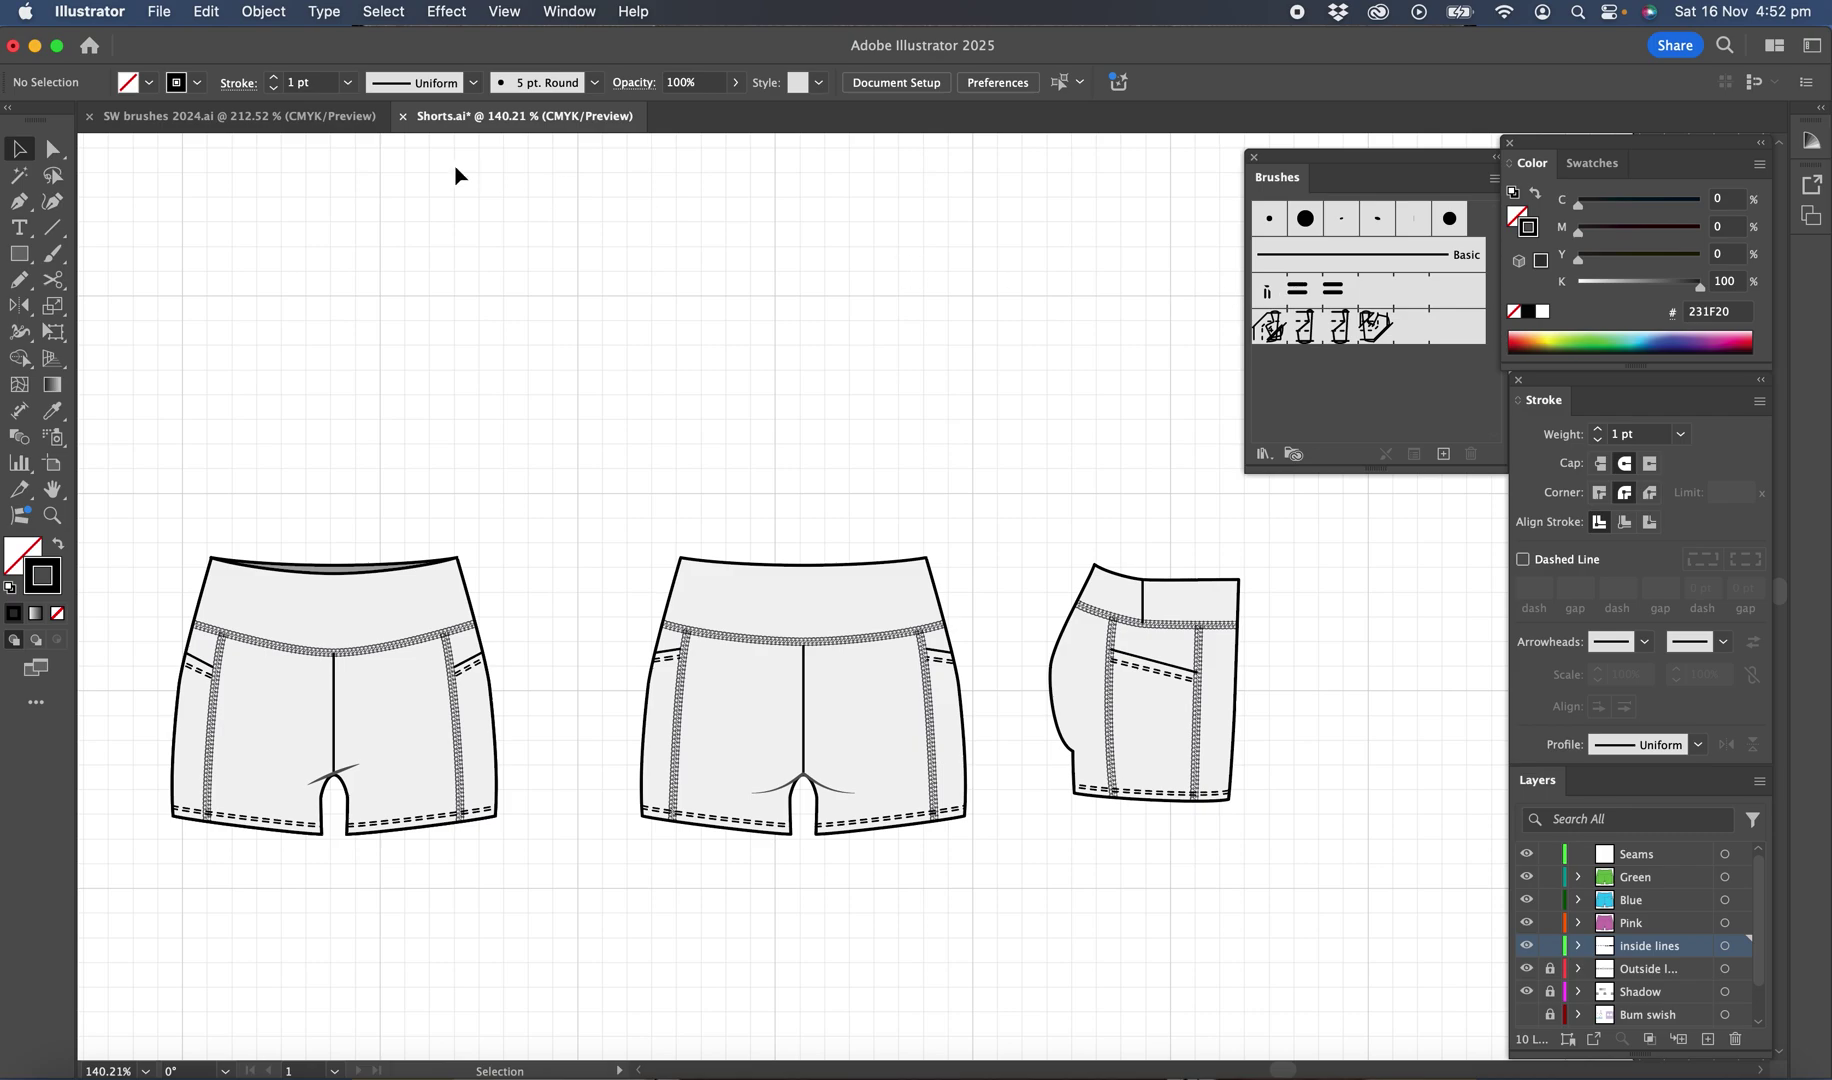
- Create a new A4 print document (21 × 29.7 cm) with units set to Centimeters
left_click(164, 13)
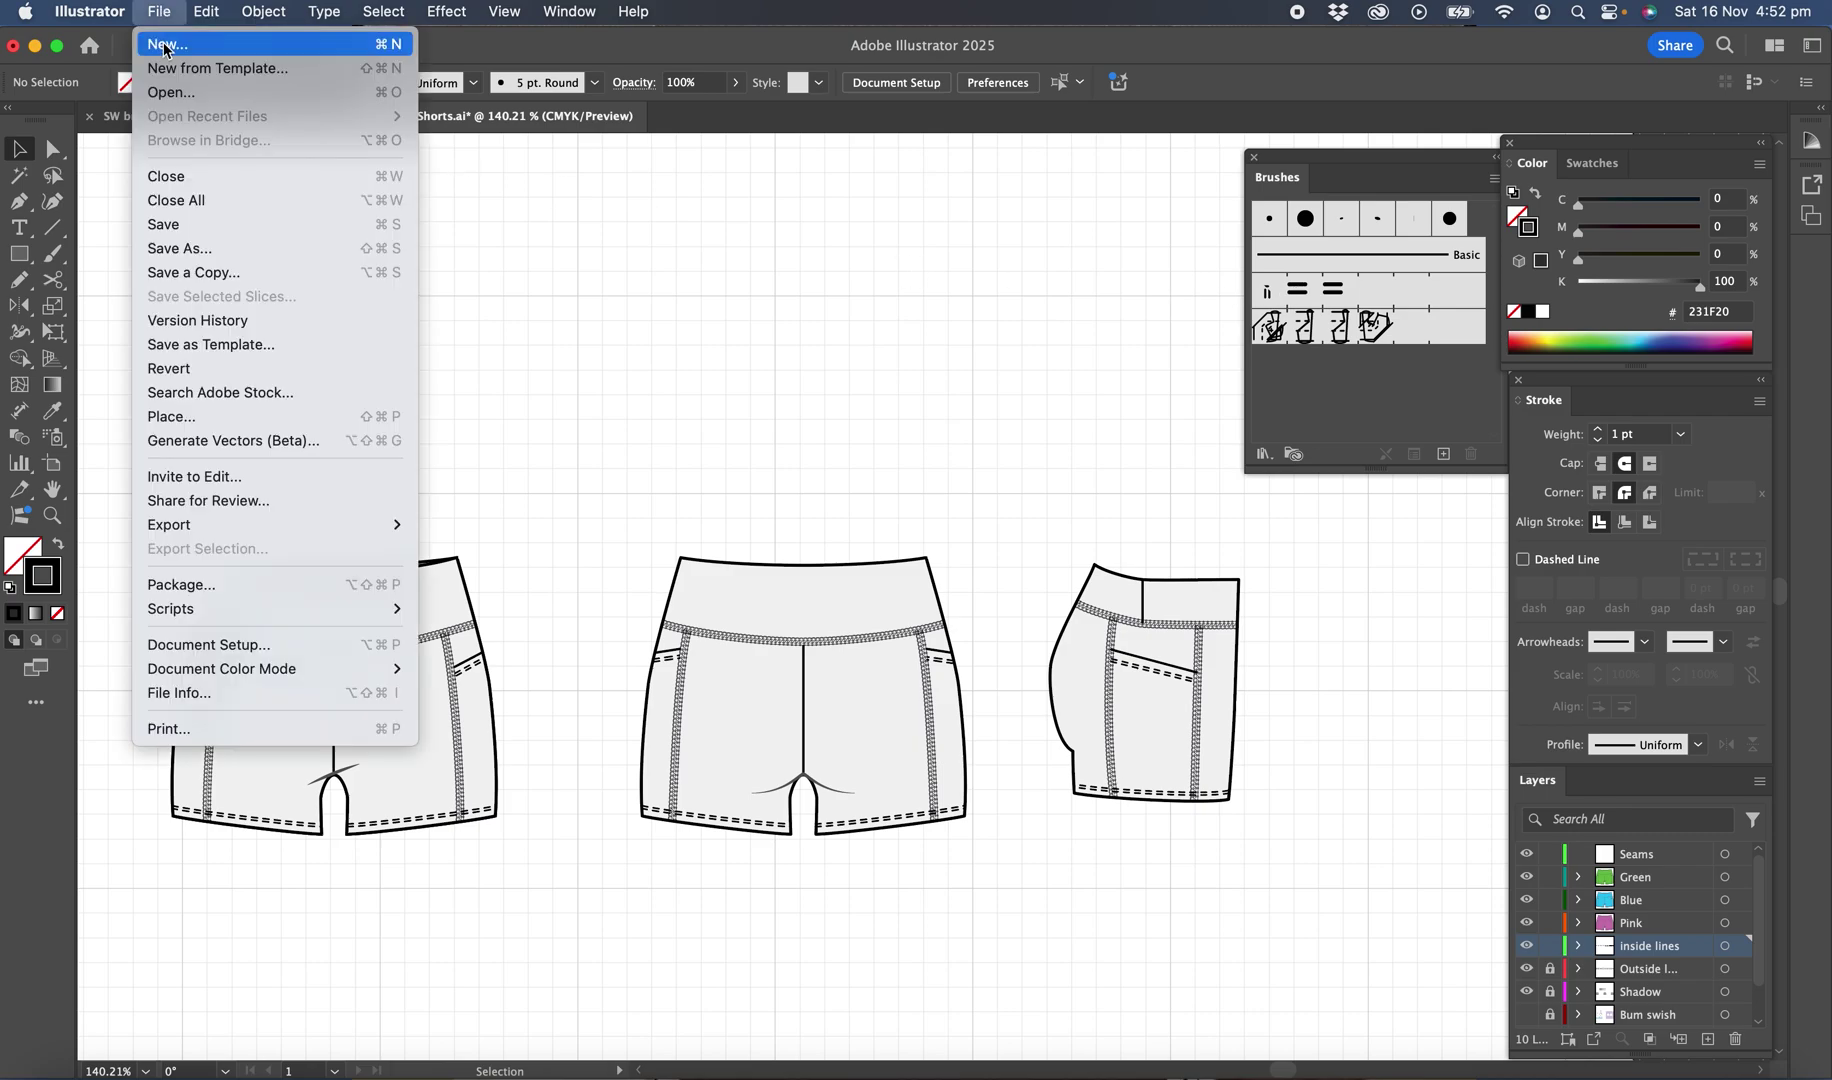
left_click(168, 44)
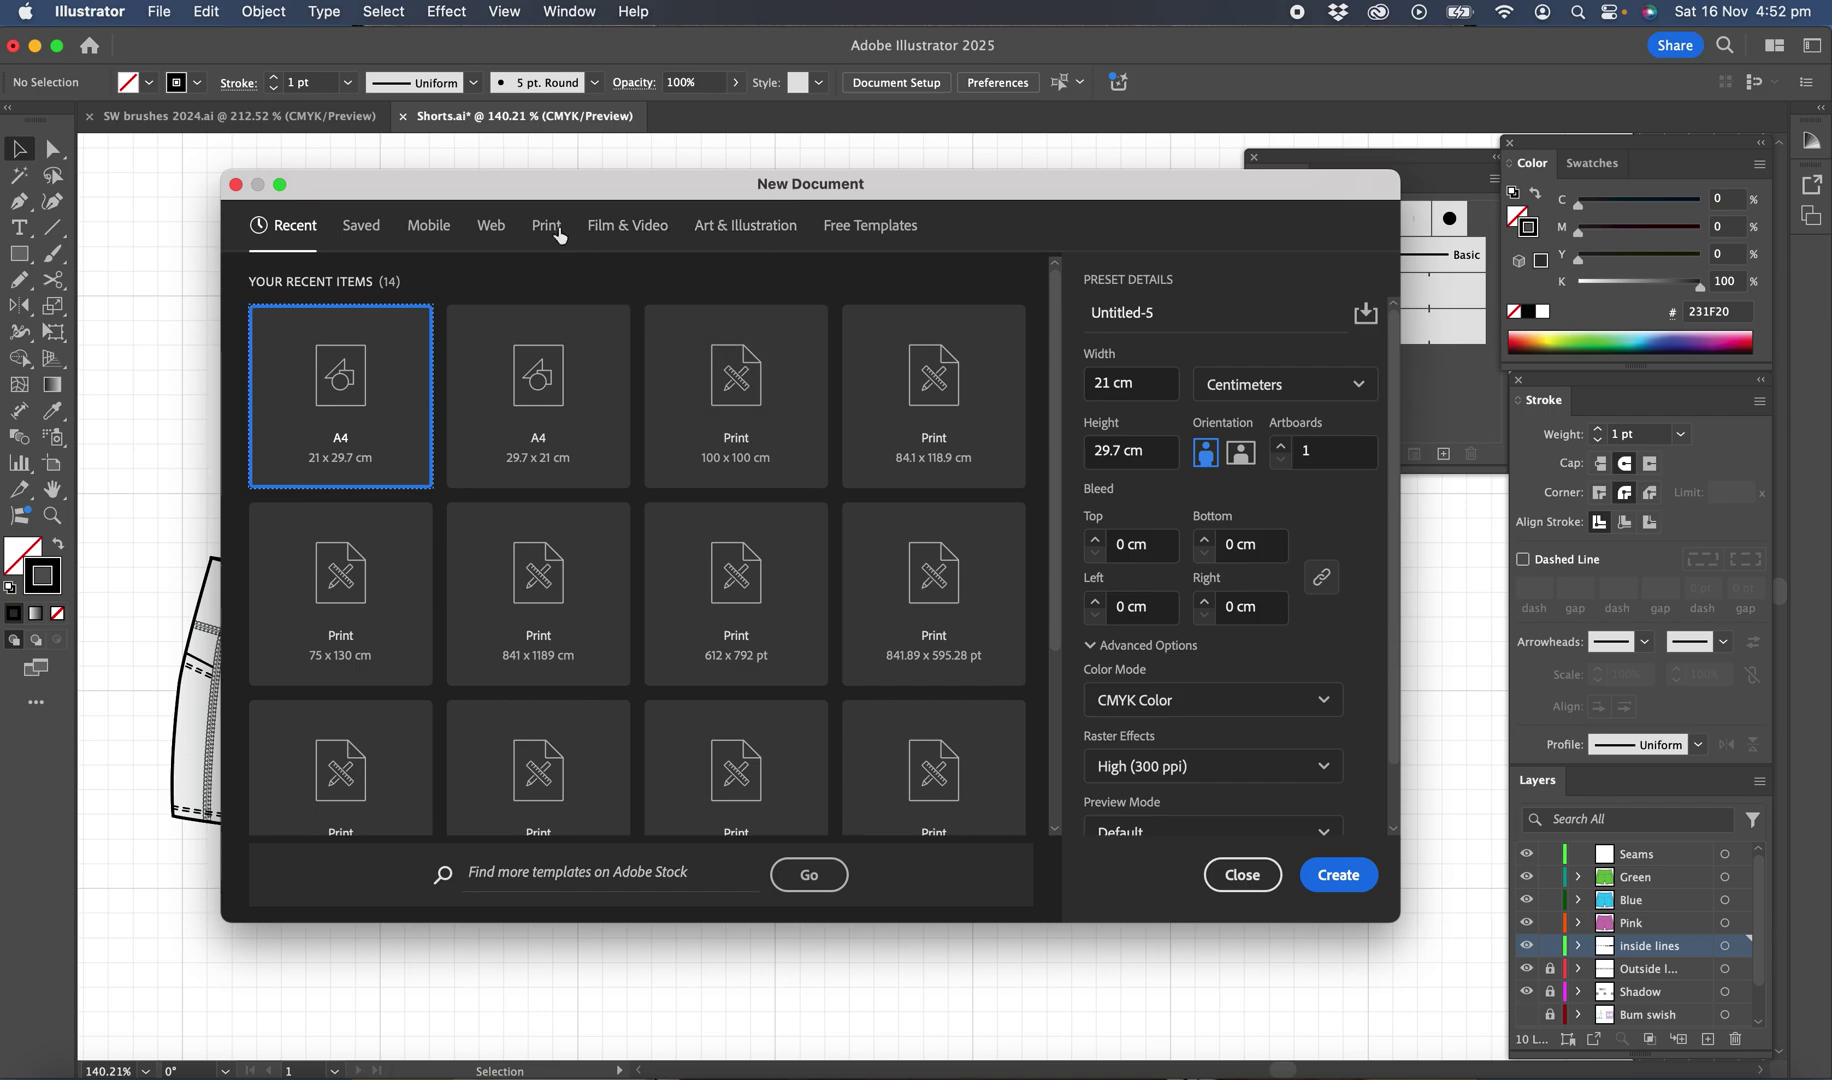
left_click(550, 229)
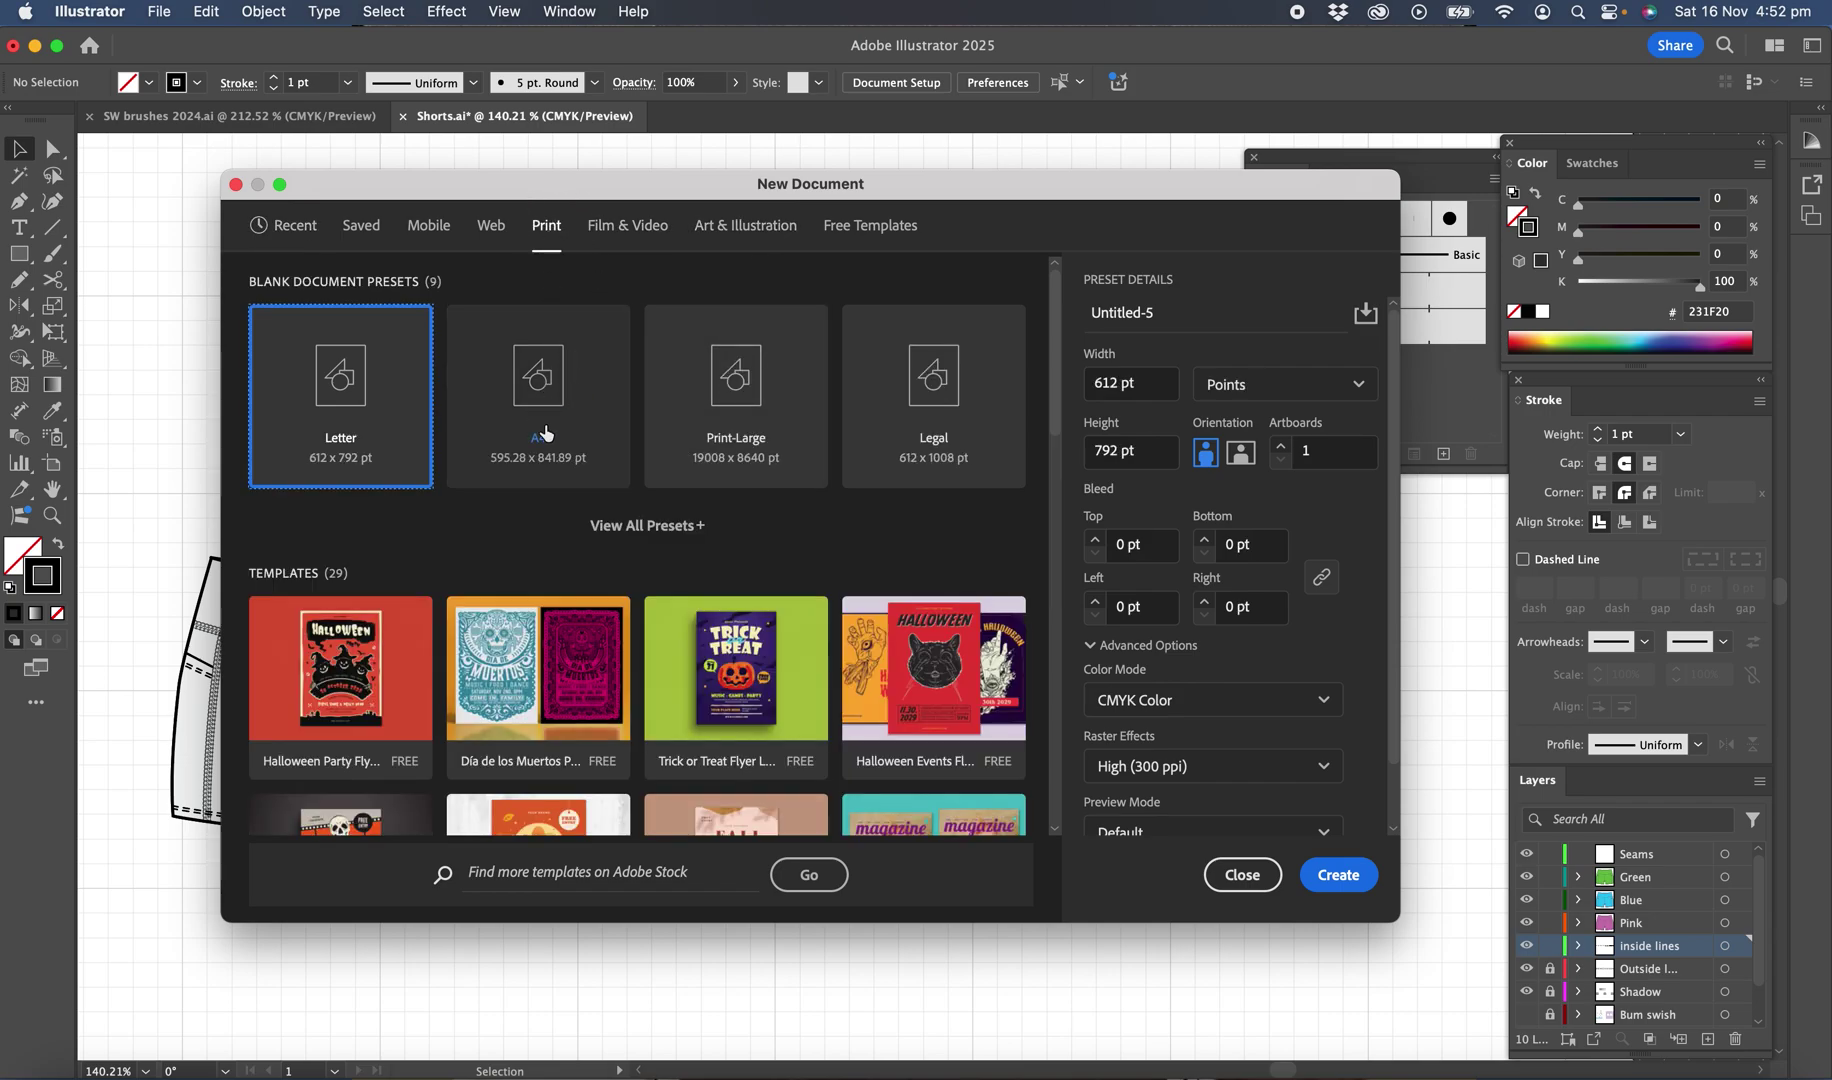
left_click(676, 528)
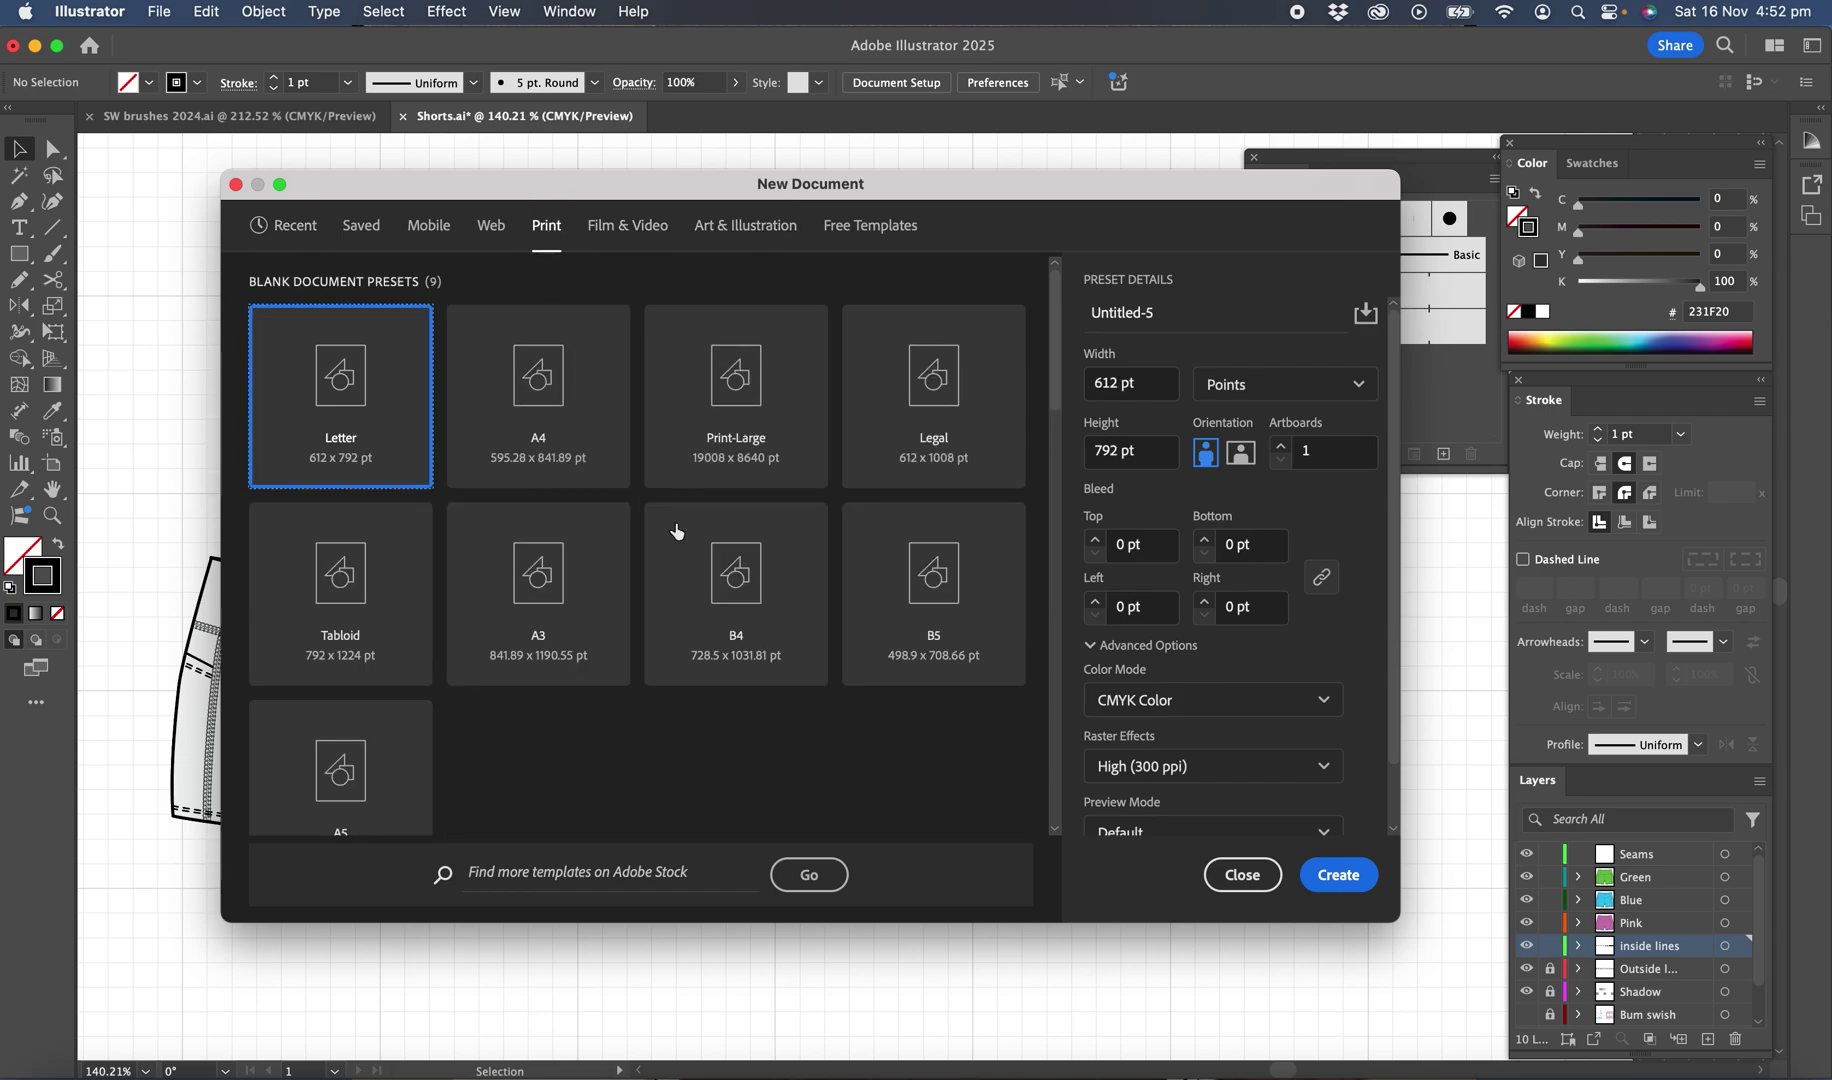
left_click(550, 388)
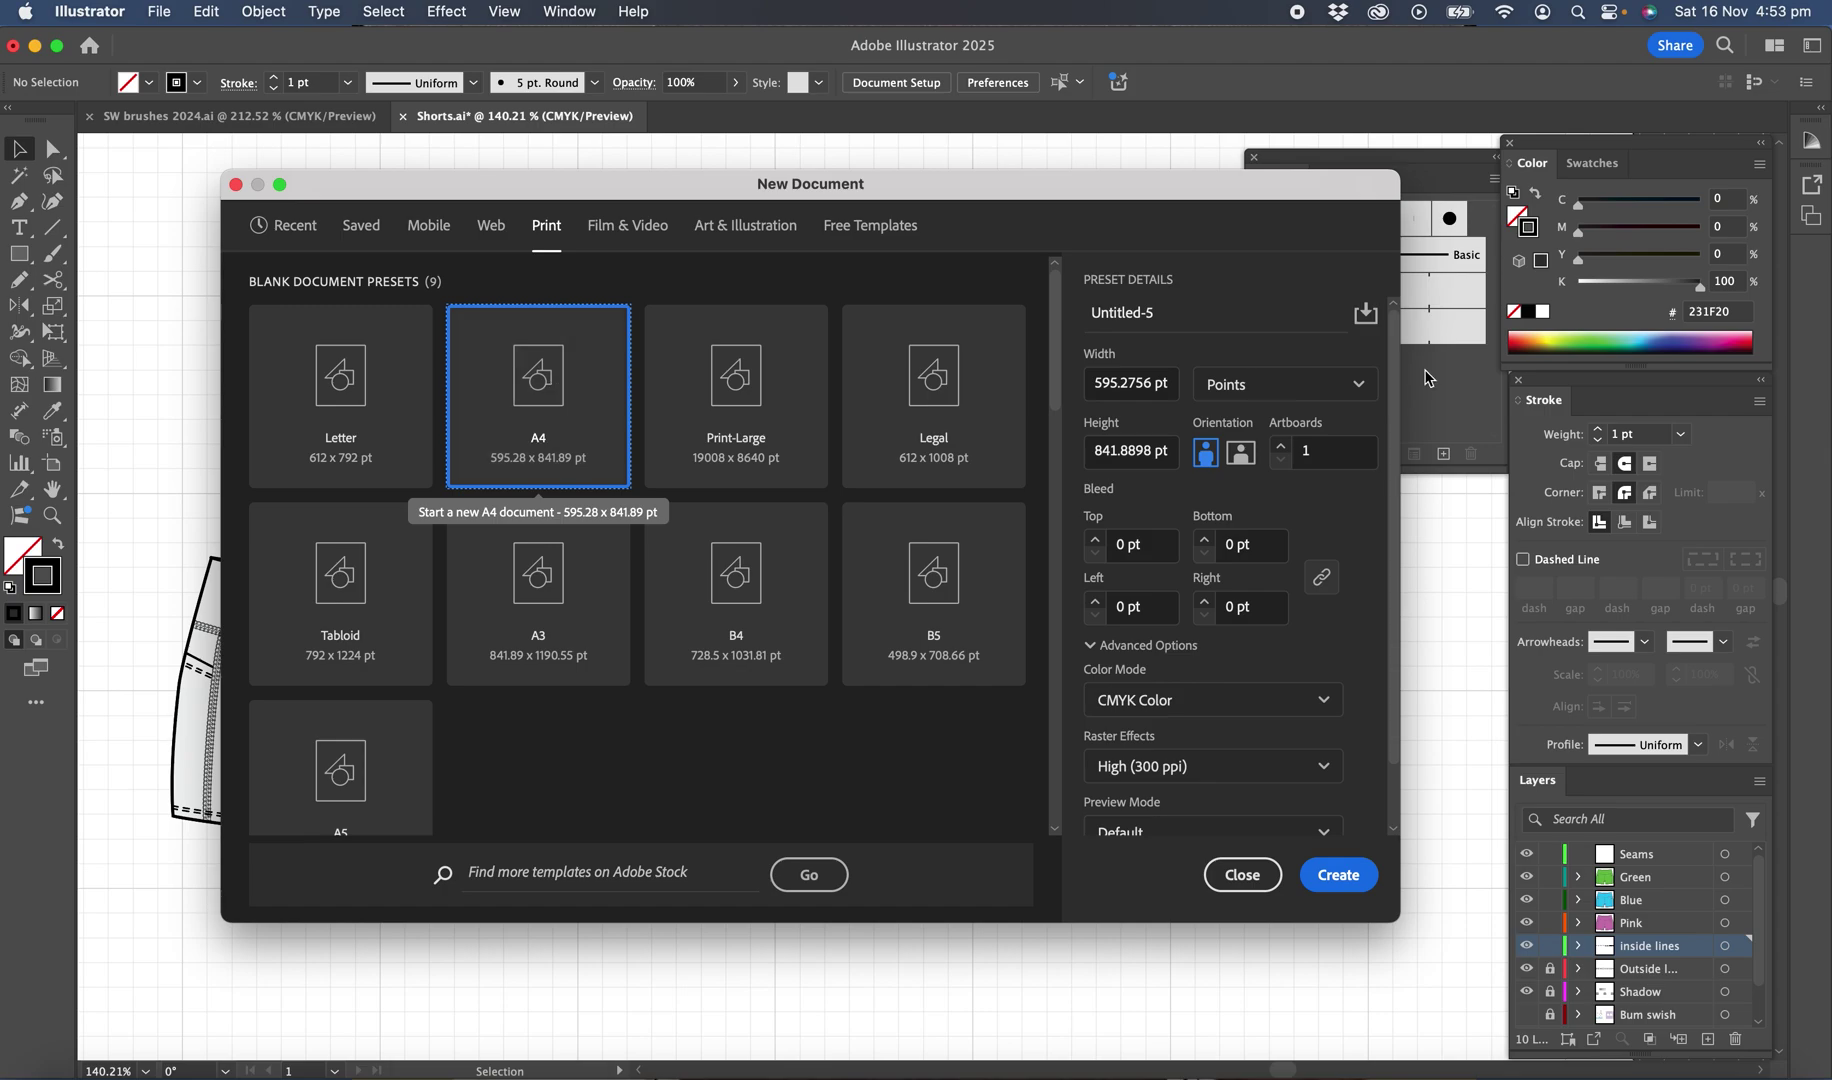
left_click(1359, 385)
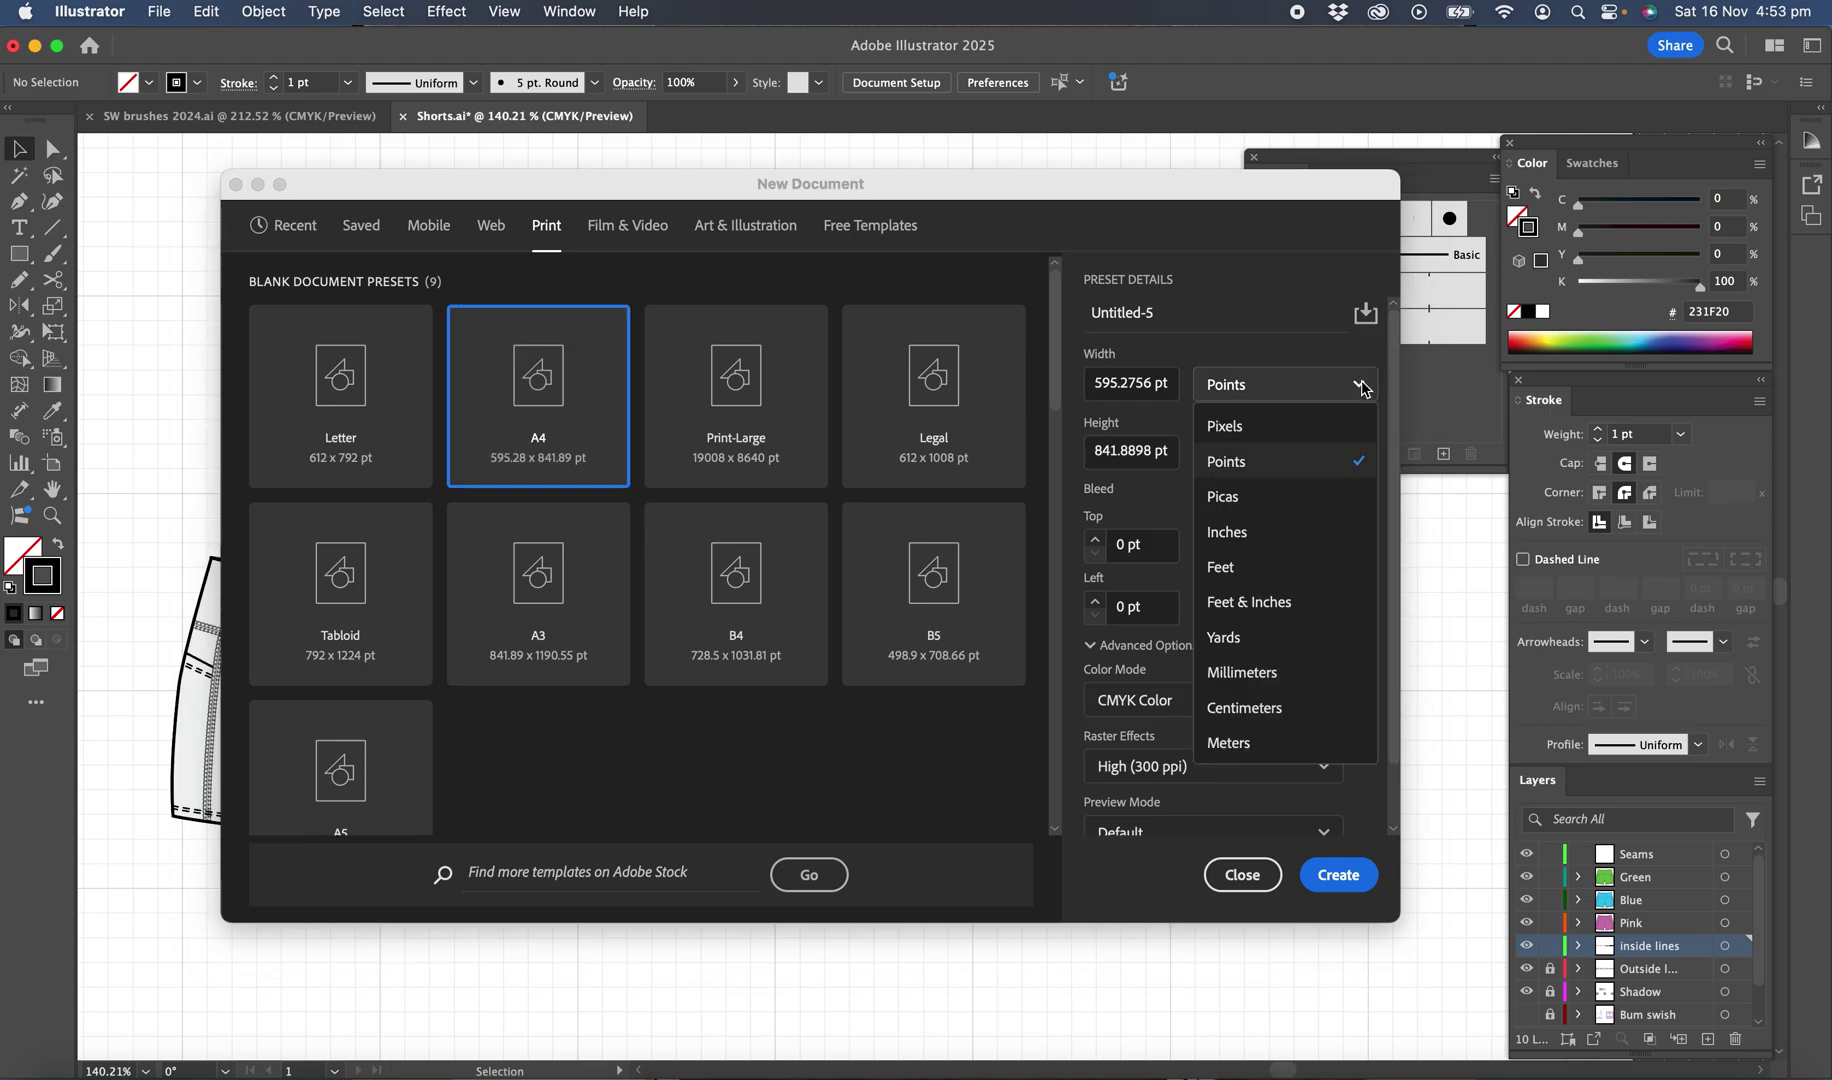
left_click(1295, 707)
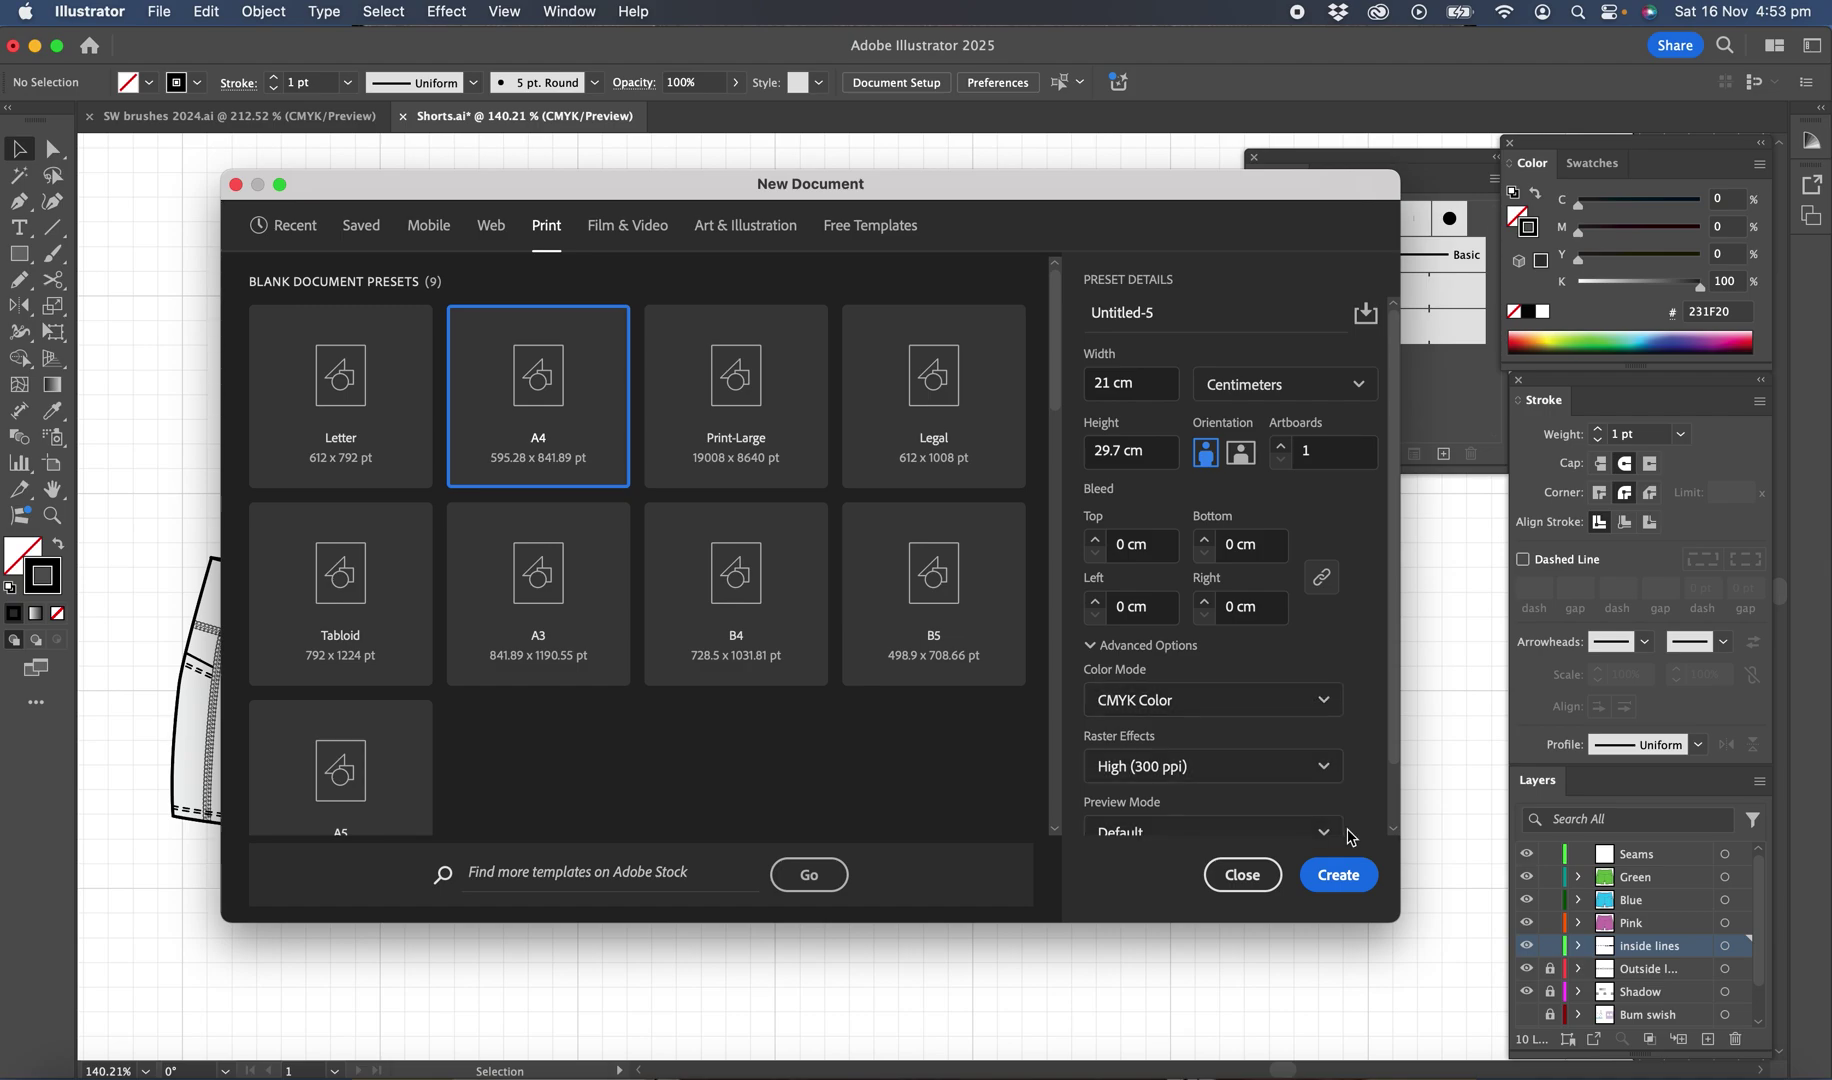
left_click(1342, 878)
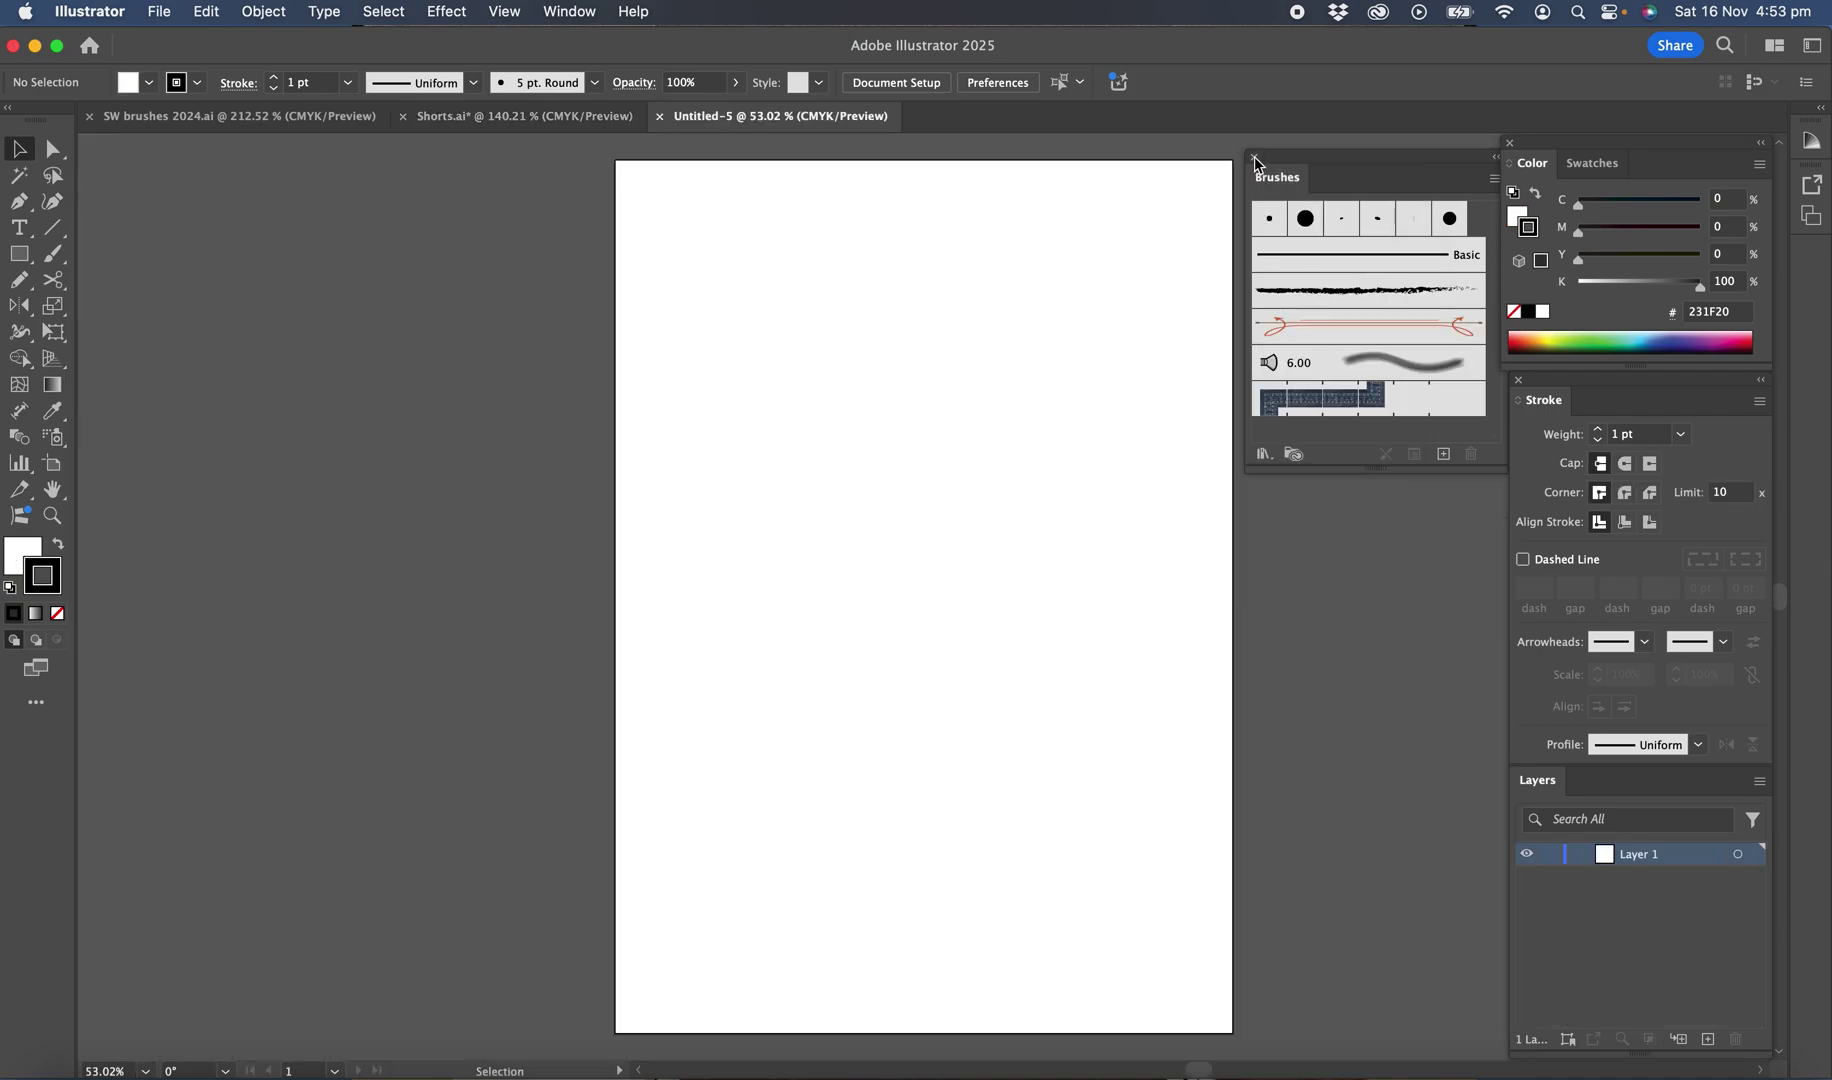
- Close the Brushes panel and show the grid over the artboard
left_click(1255, 158)
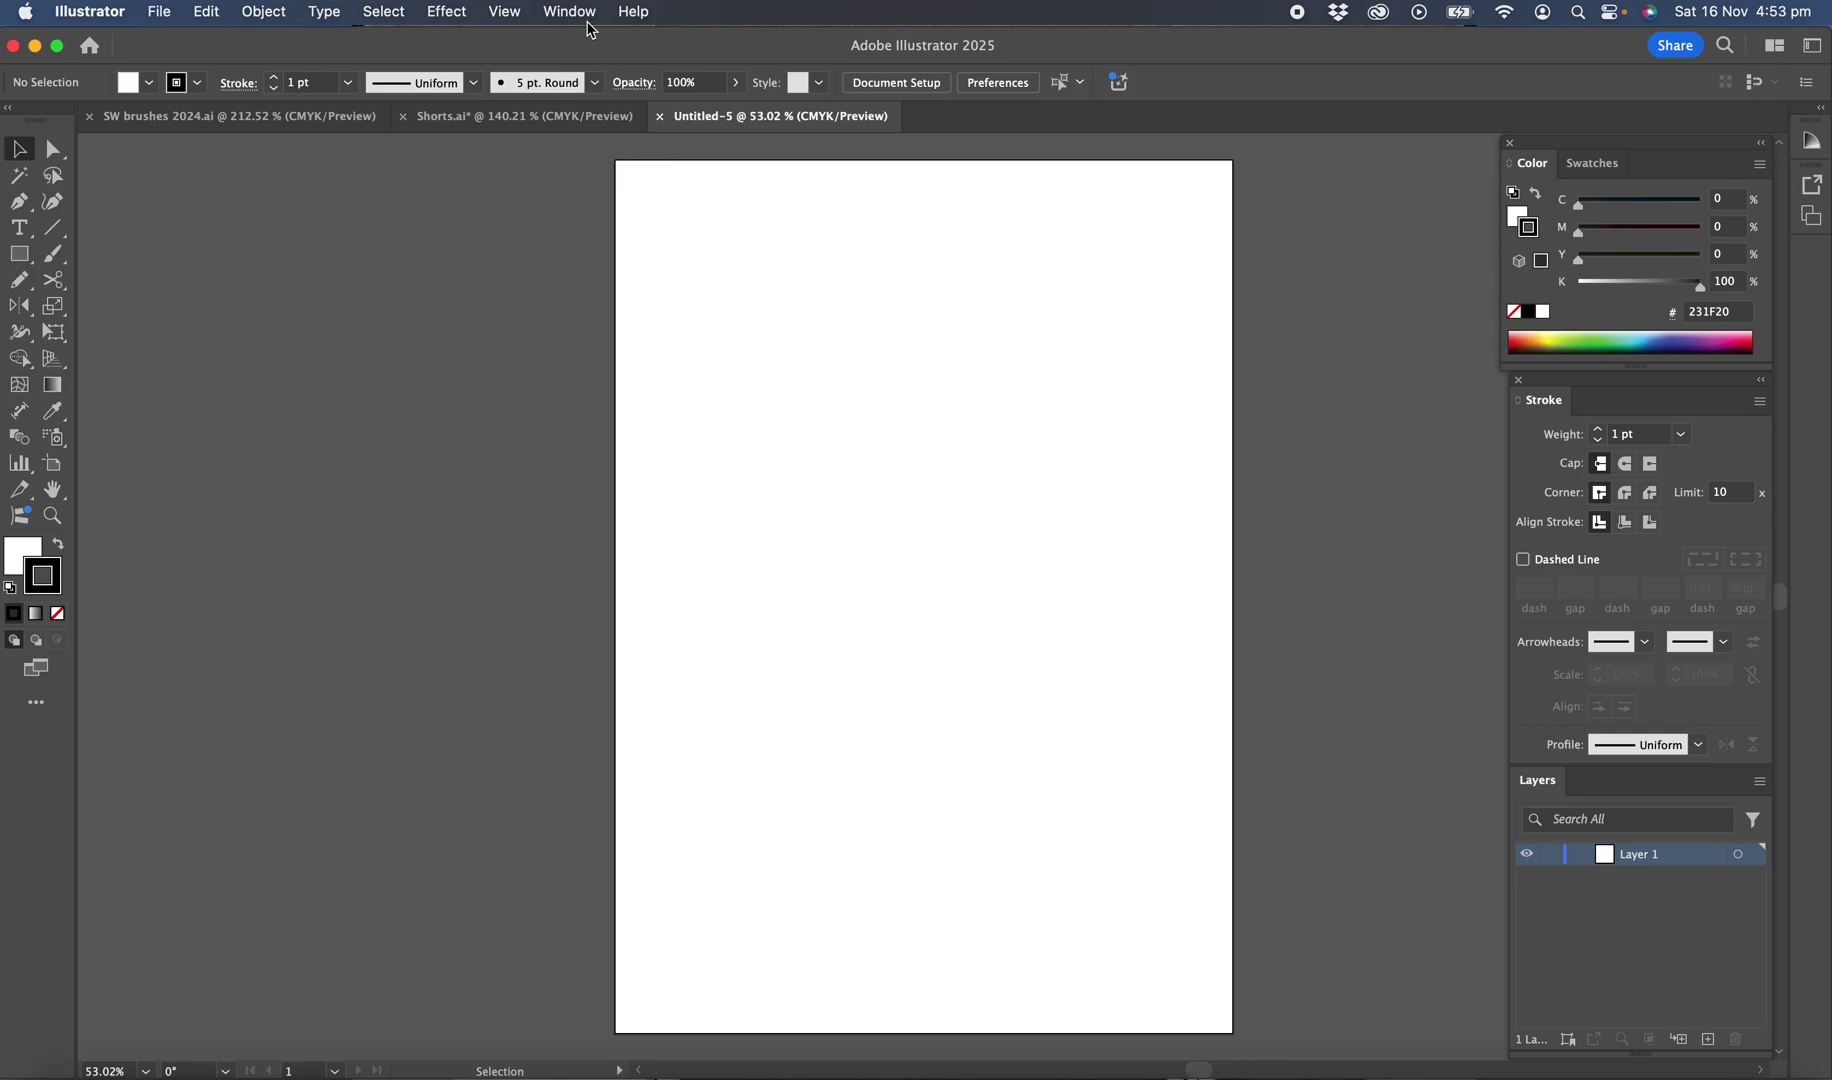
left_click(507, 14)
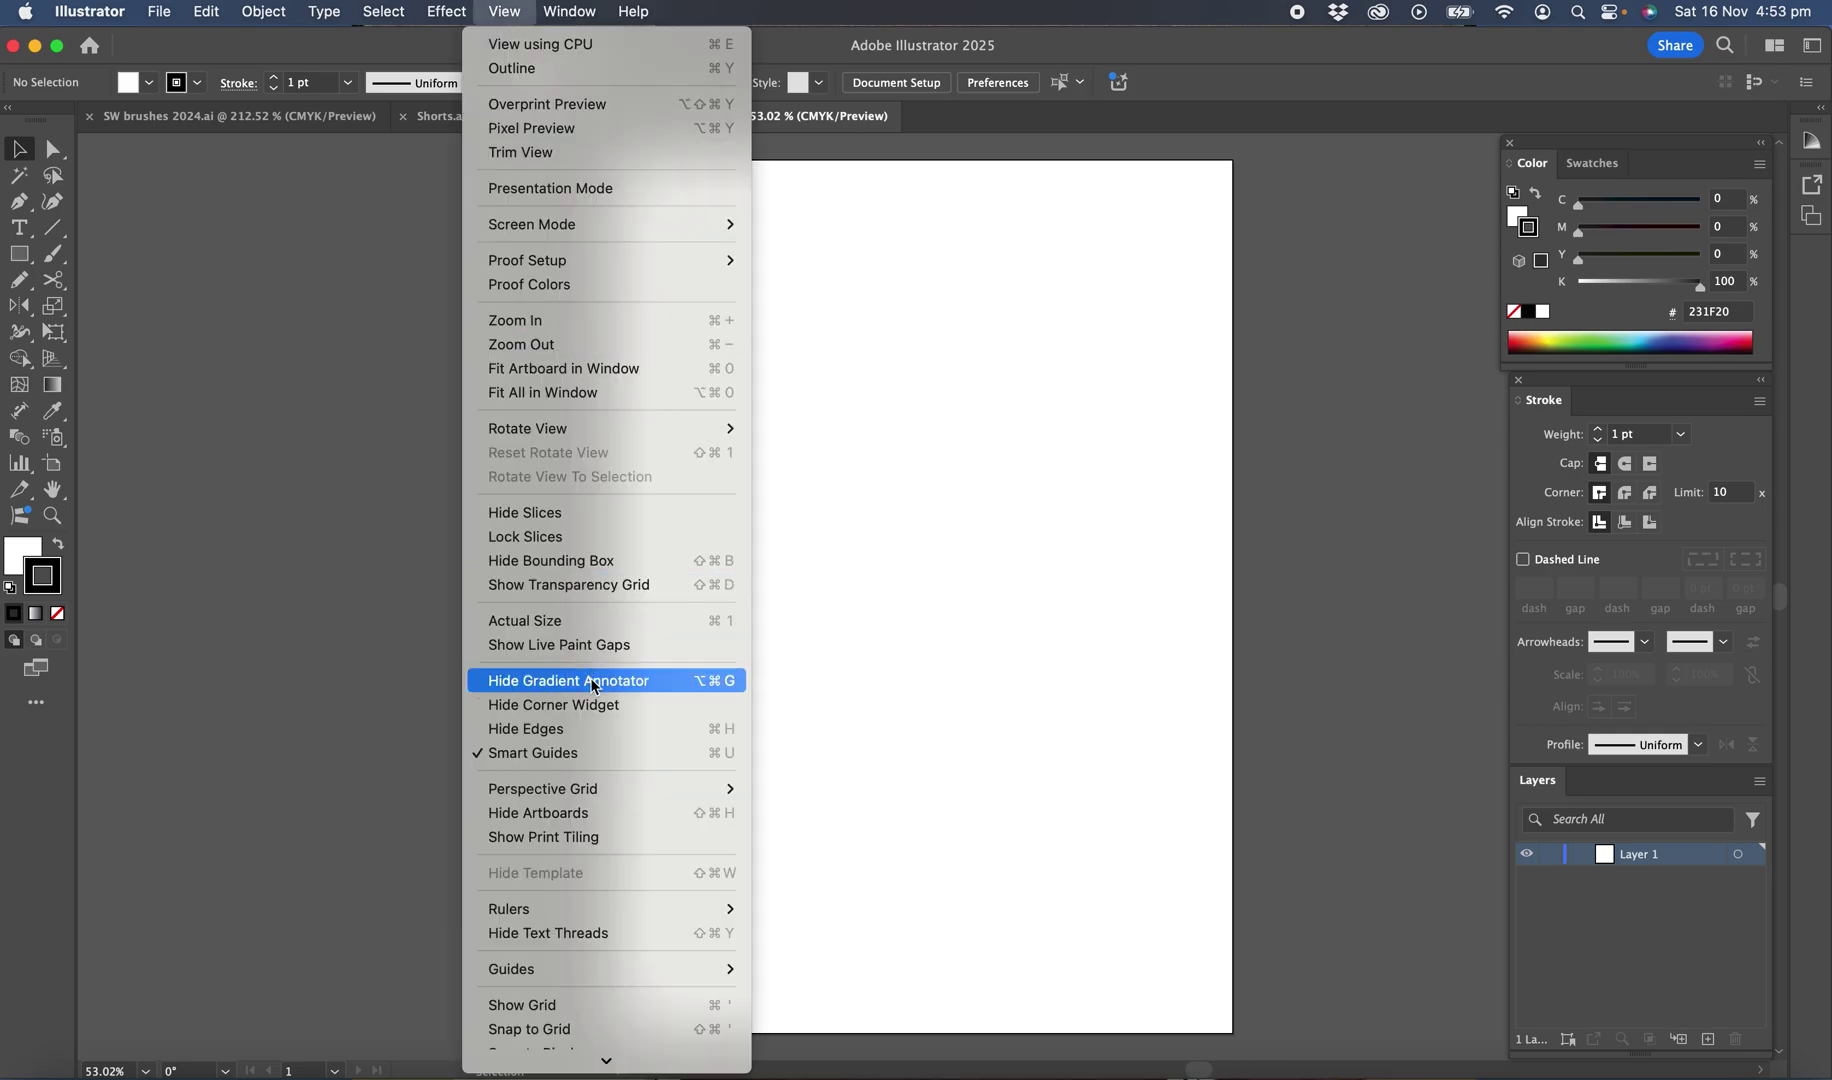
left_click(588, 1004)
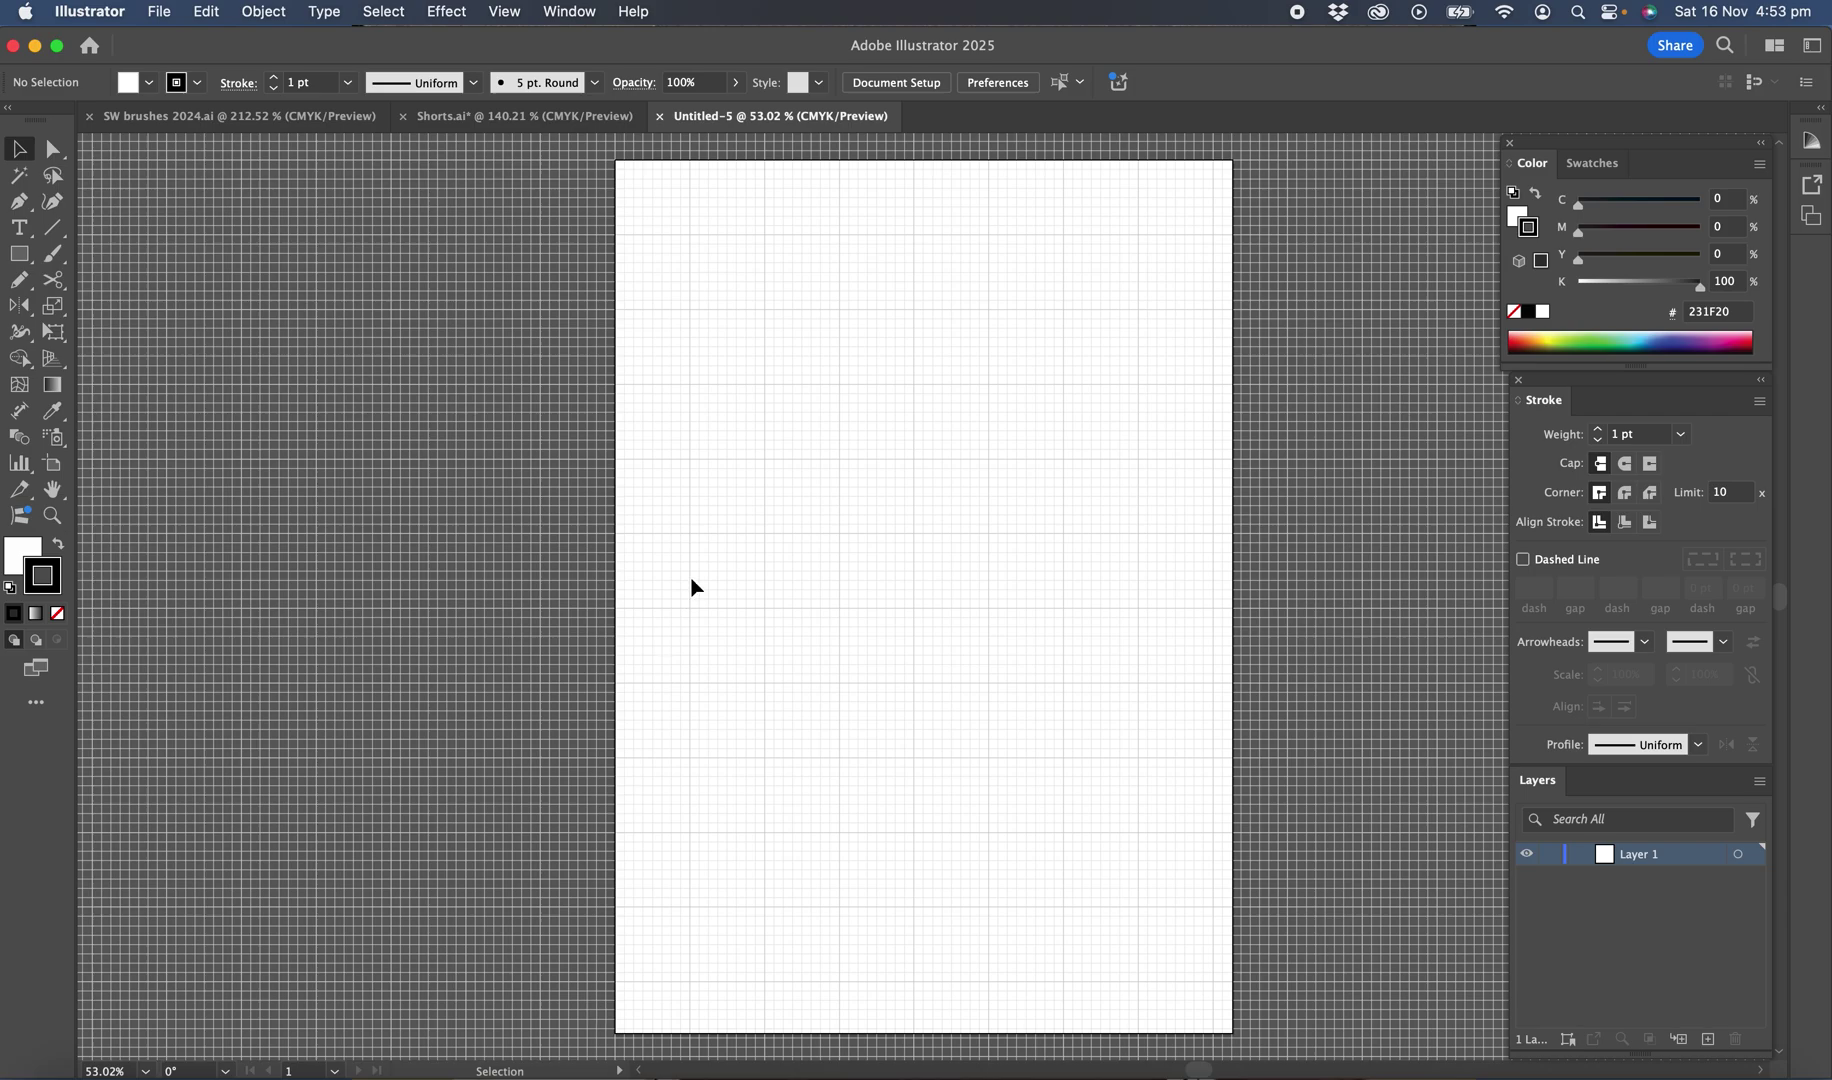
- Show the rulers and confirm they measure in centimetres
left_click(506, 12)
mouse_move(492, 918)
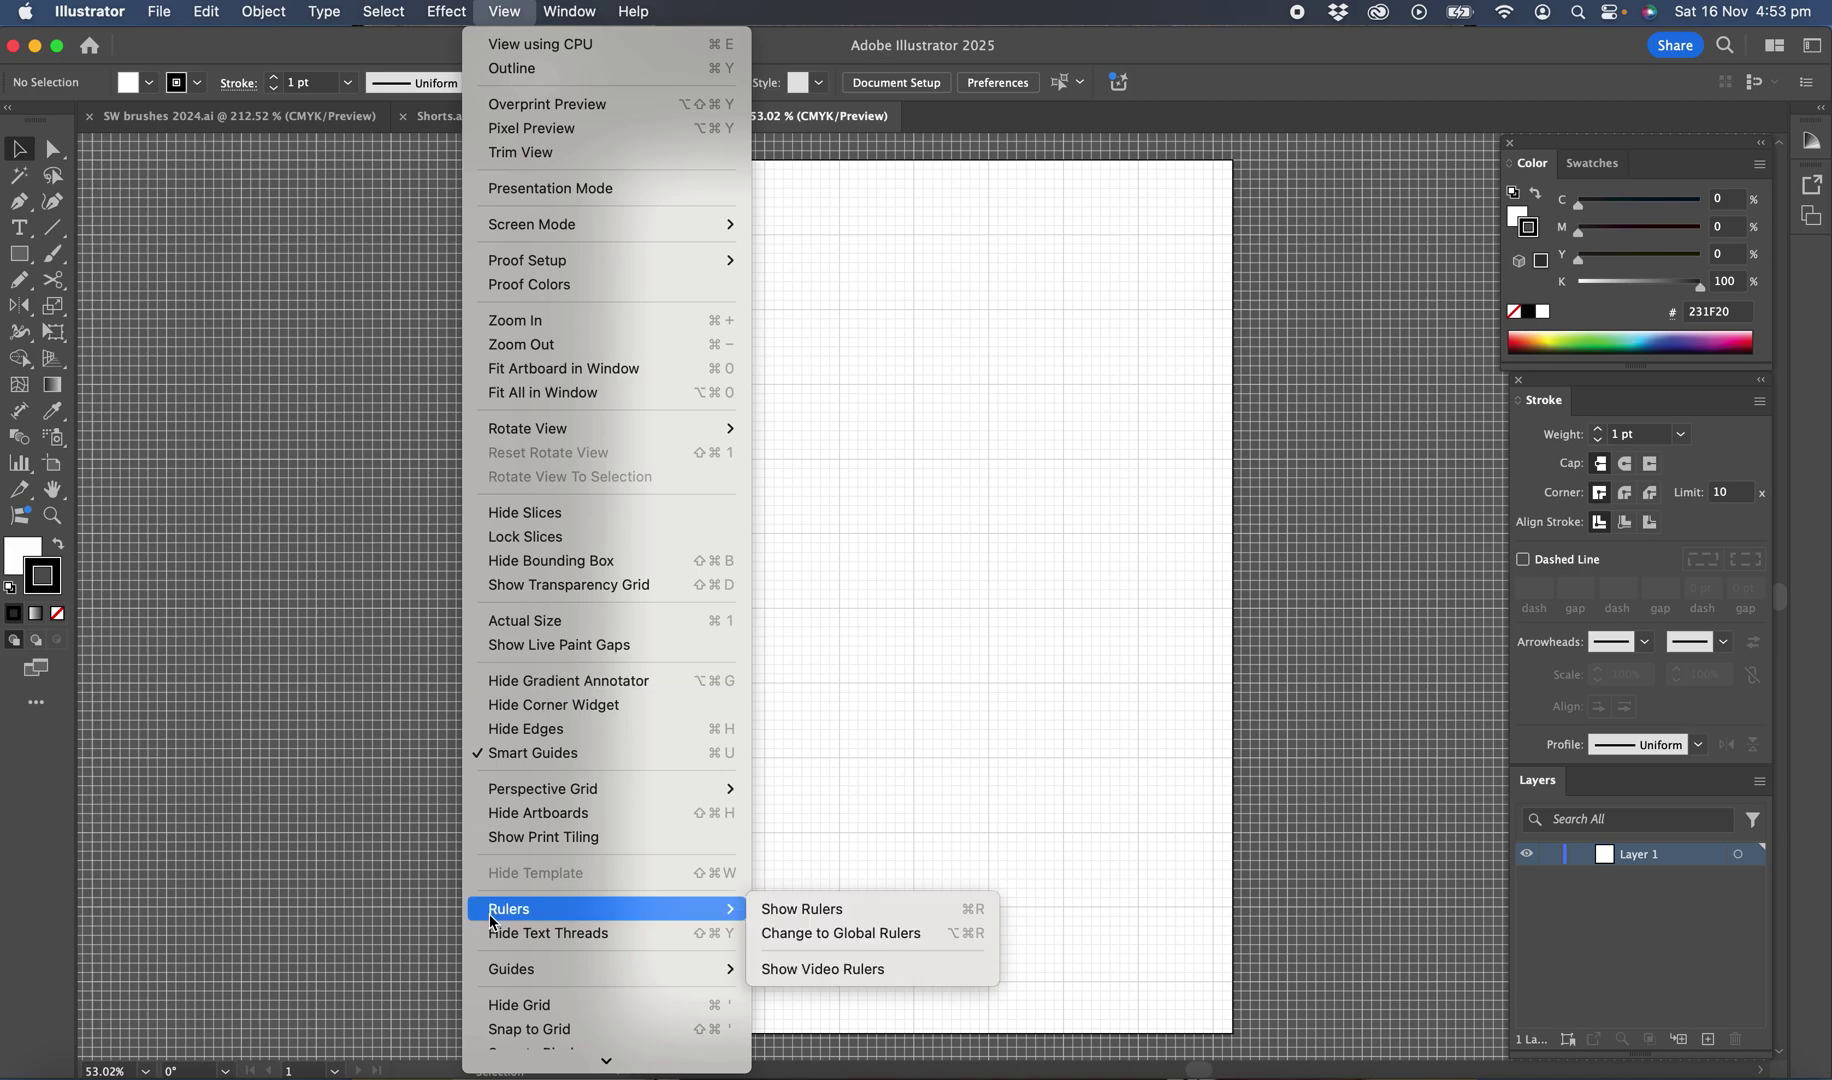
left_click(816, 912)
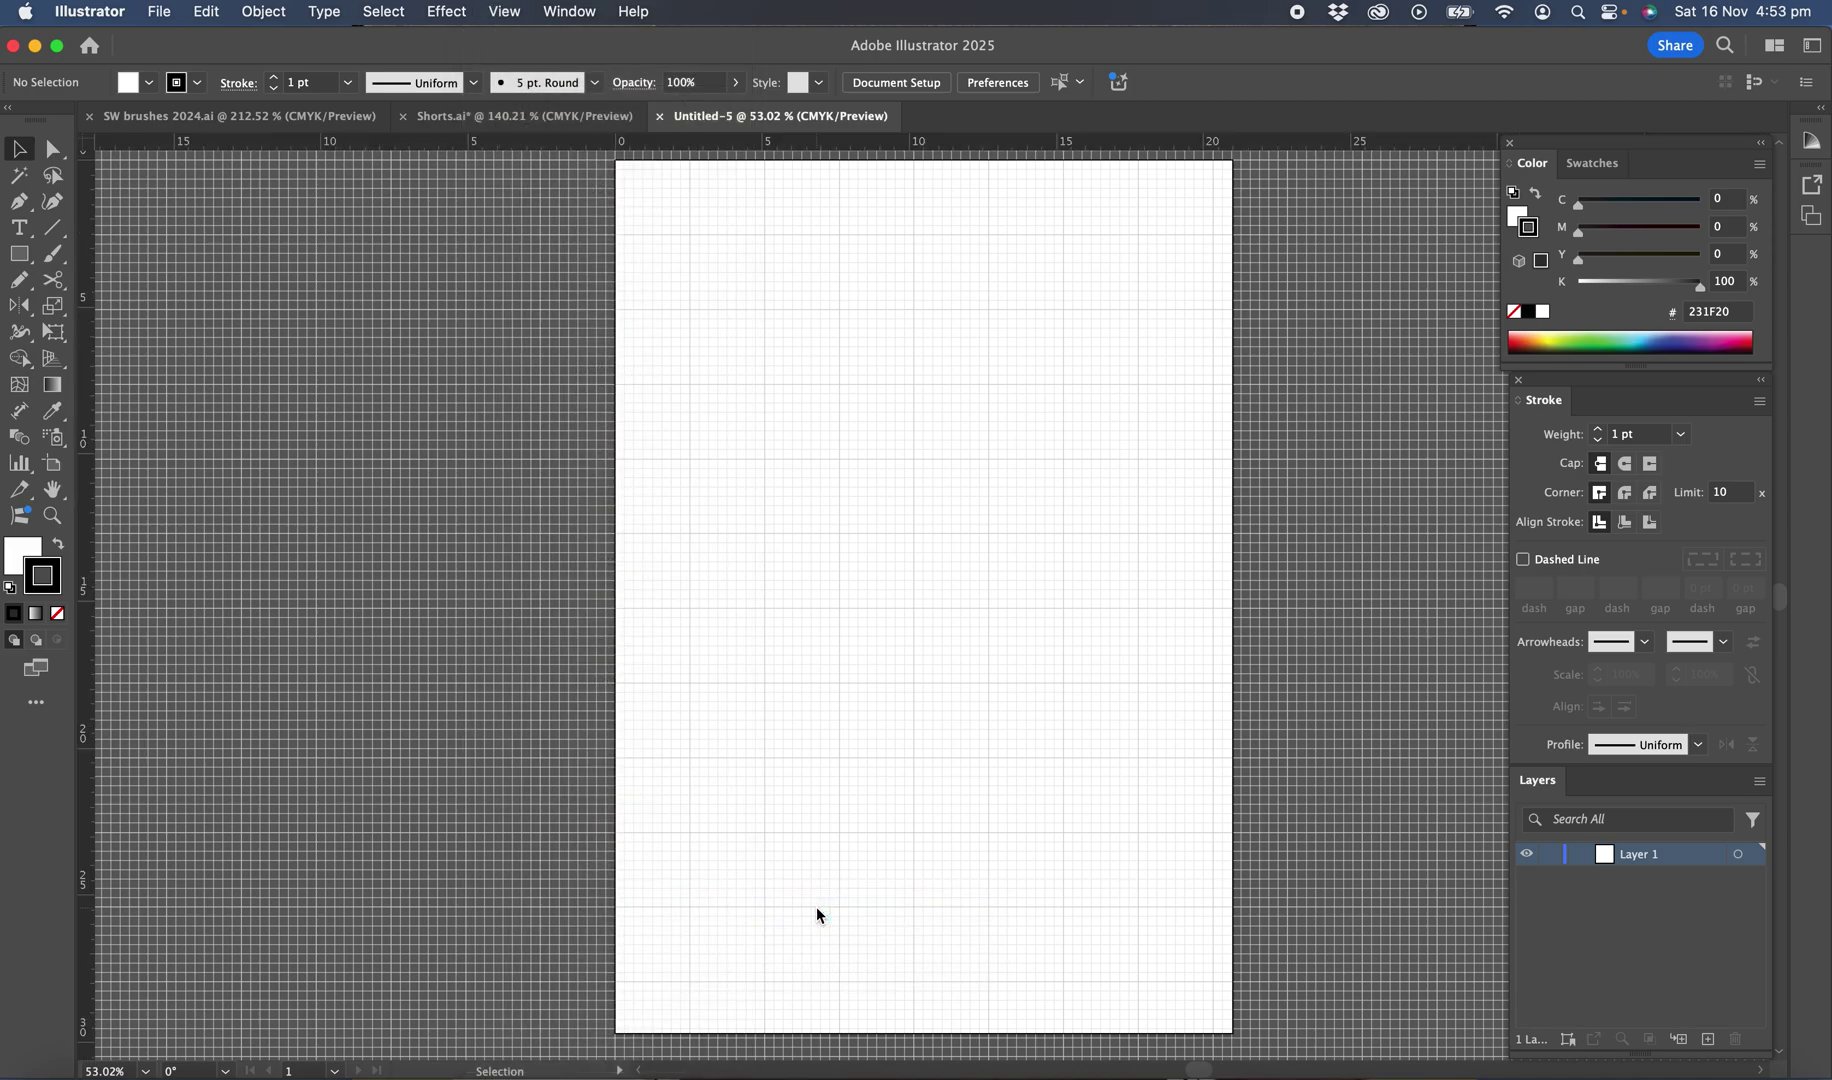
right_click(829, 150)
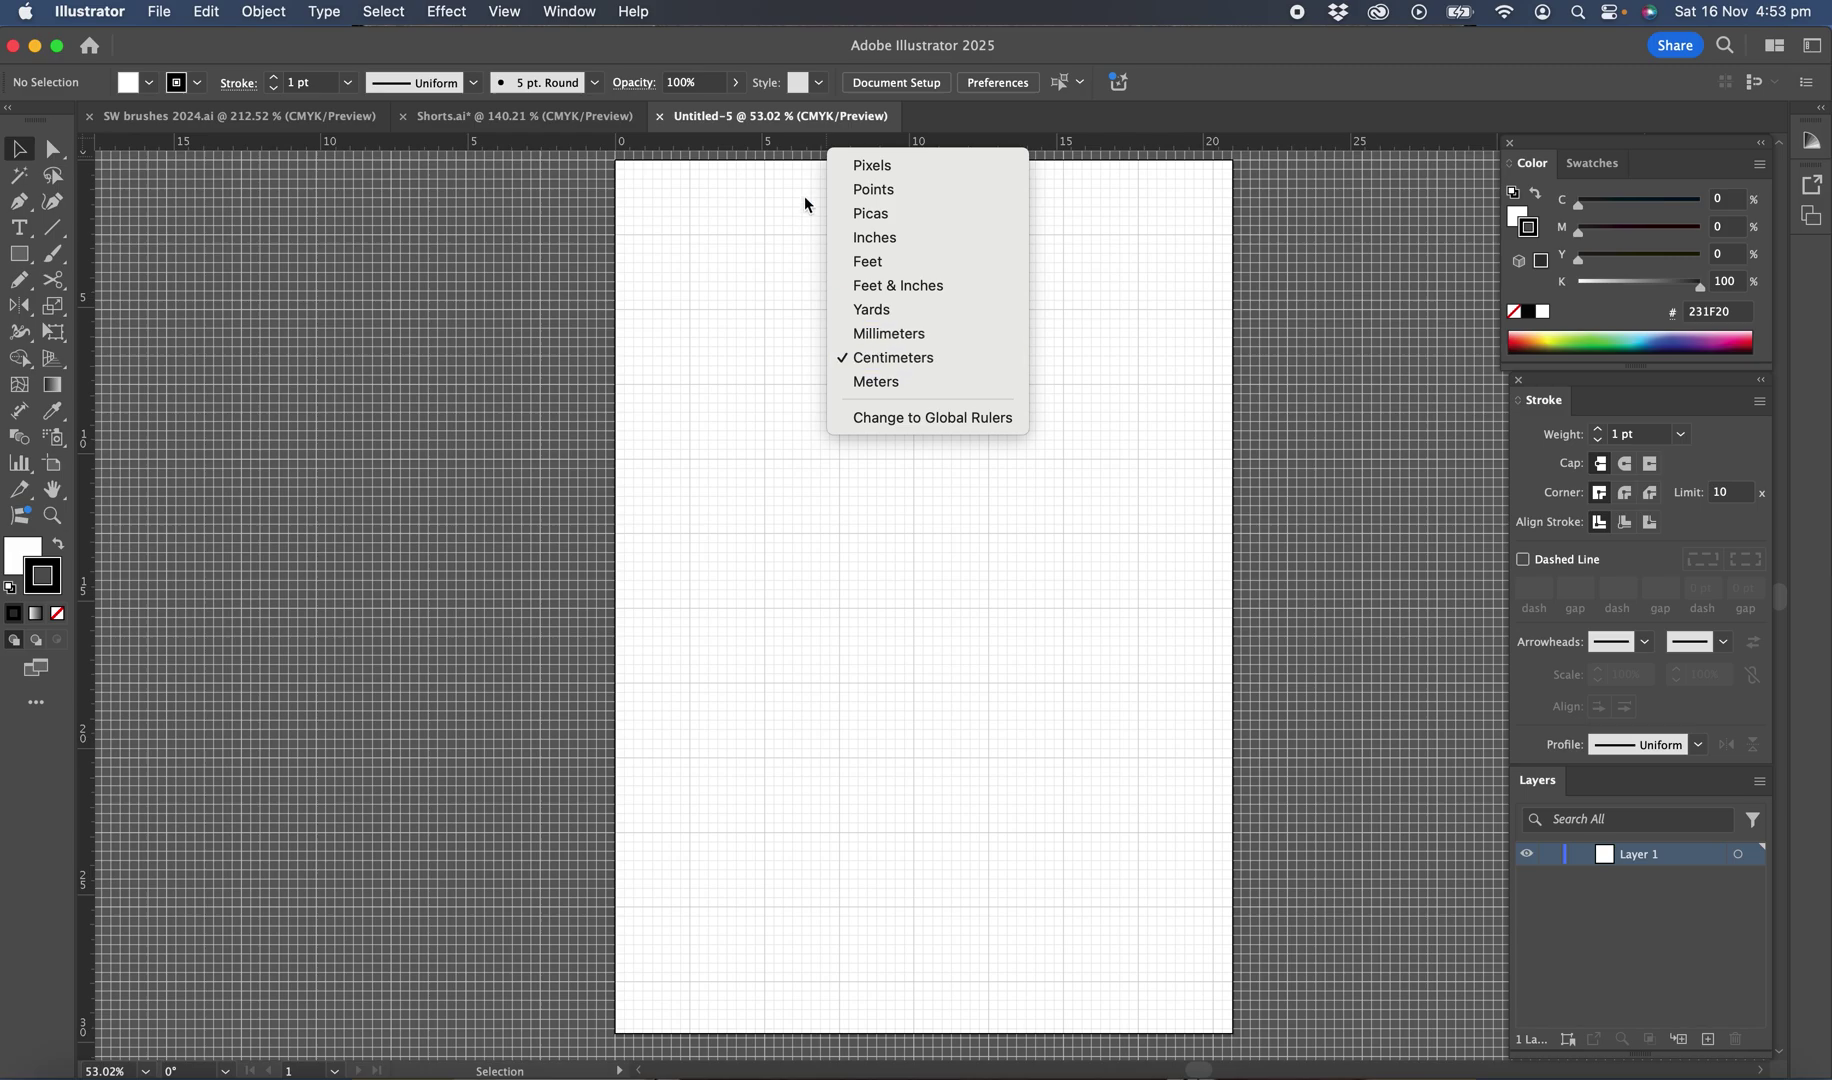
- Save the document as 'Brushes' with the default Illustrator Options
left_click(791, 142)
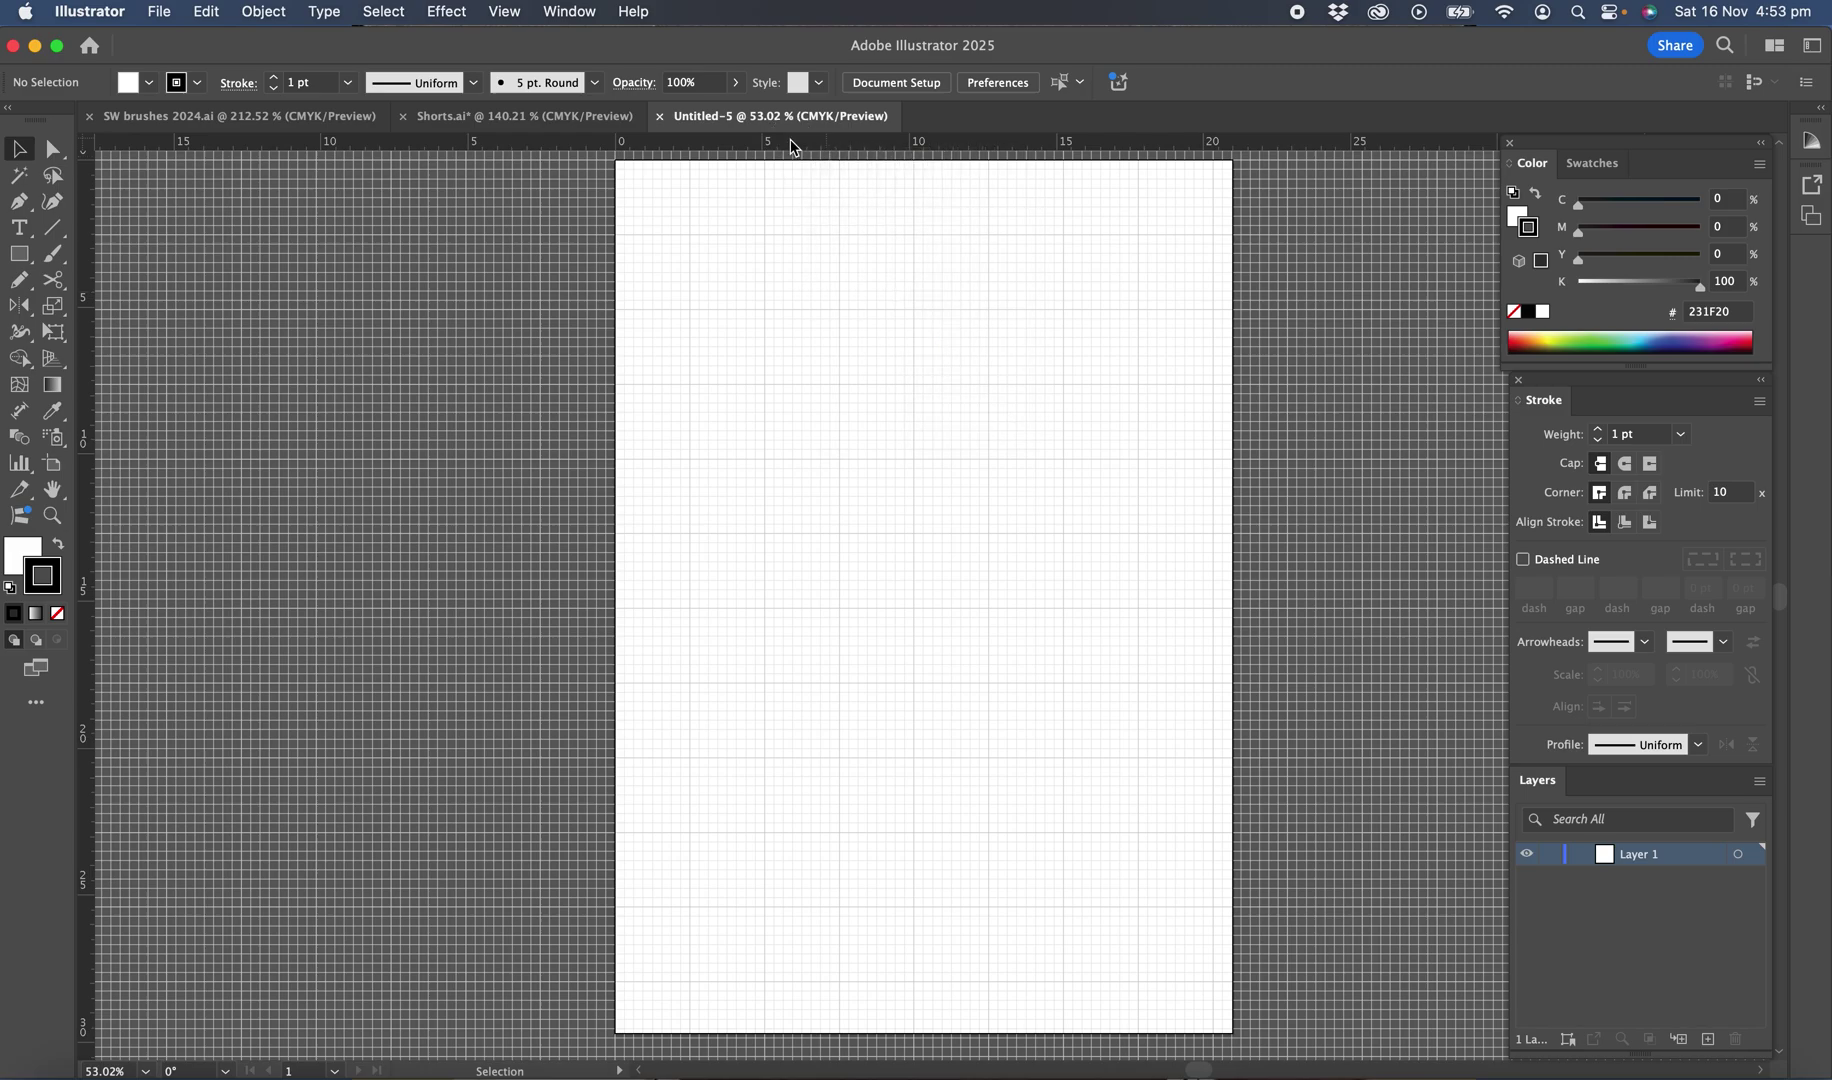
left_click(159, 11)
left_click(165, 231)
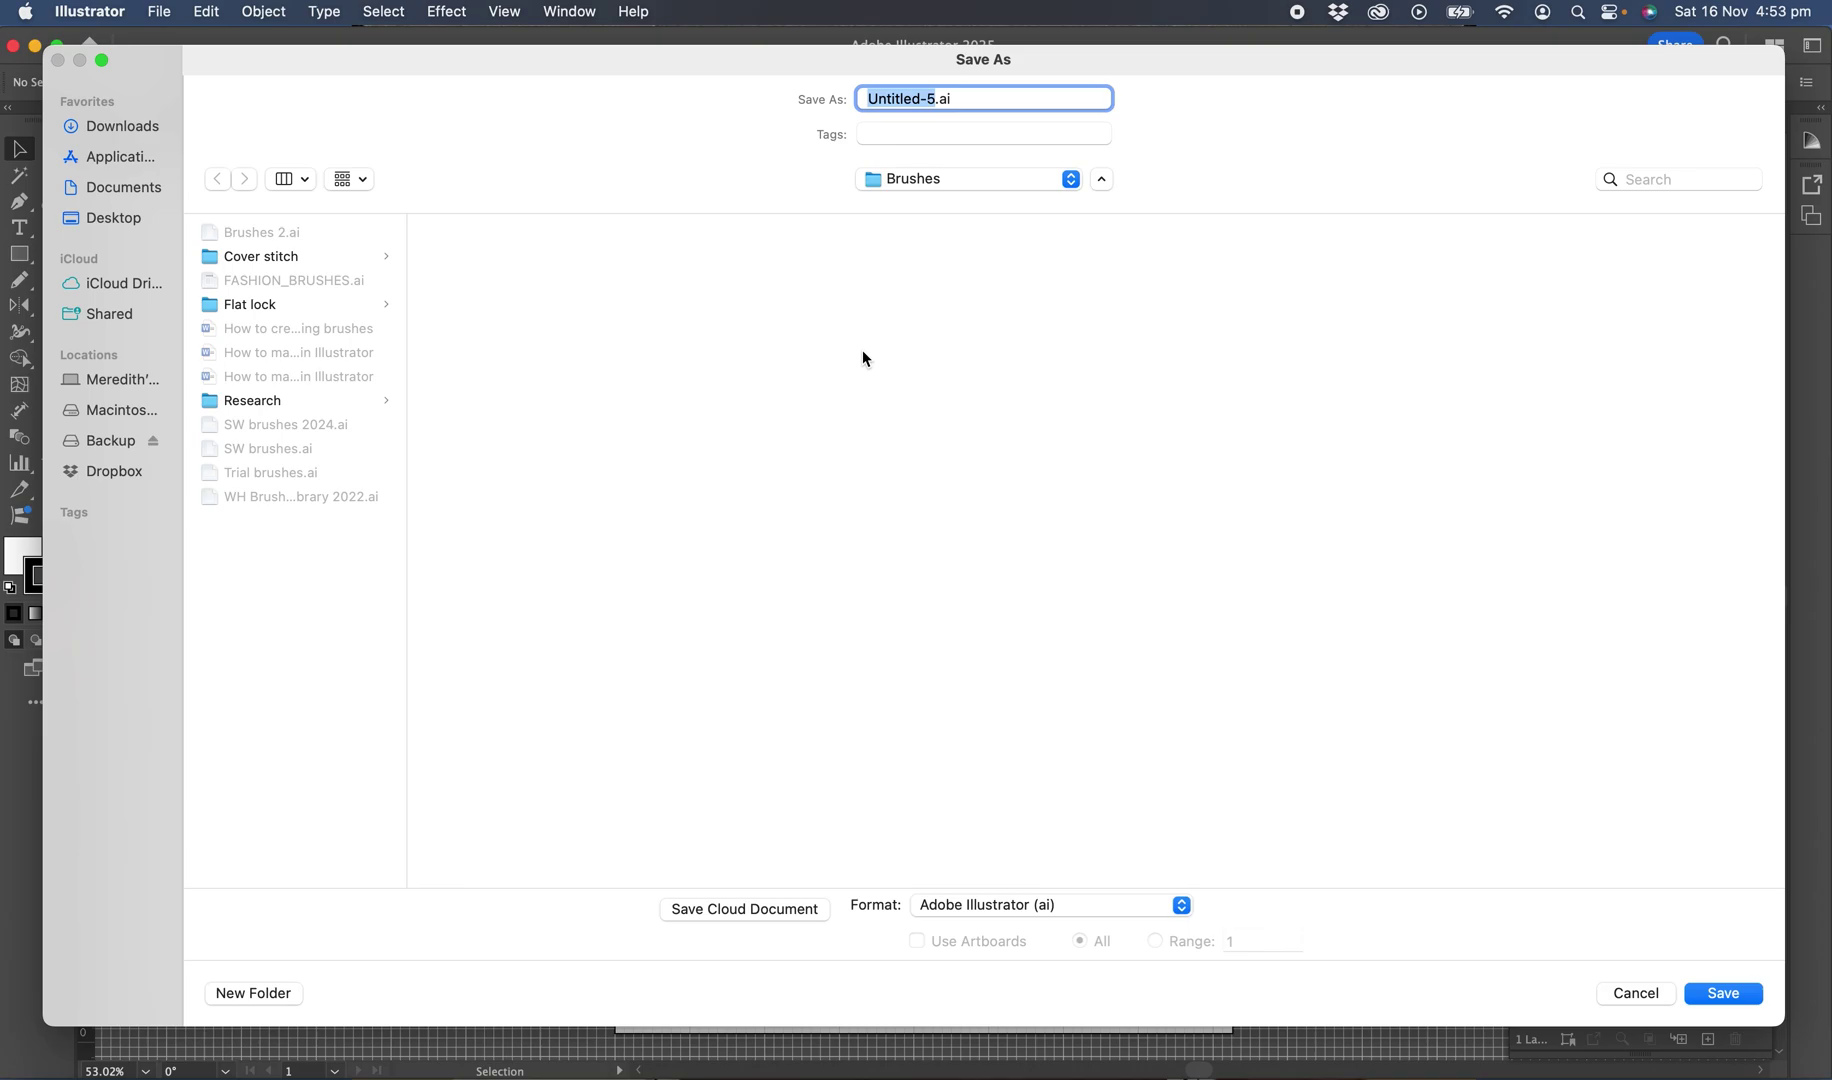
type("Brushes")
left_click(1740, 993)
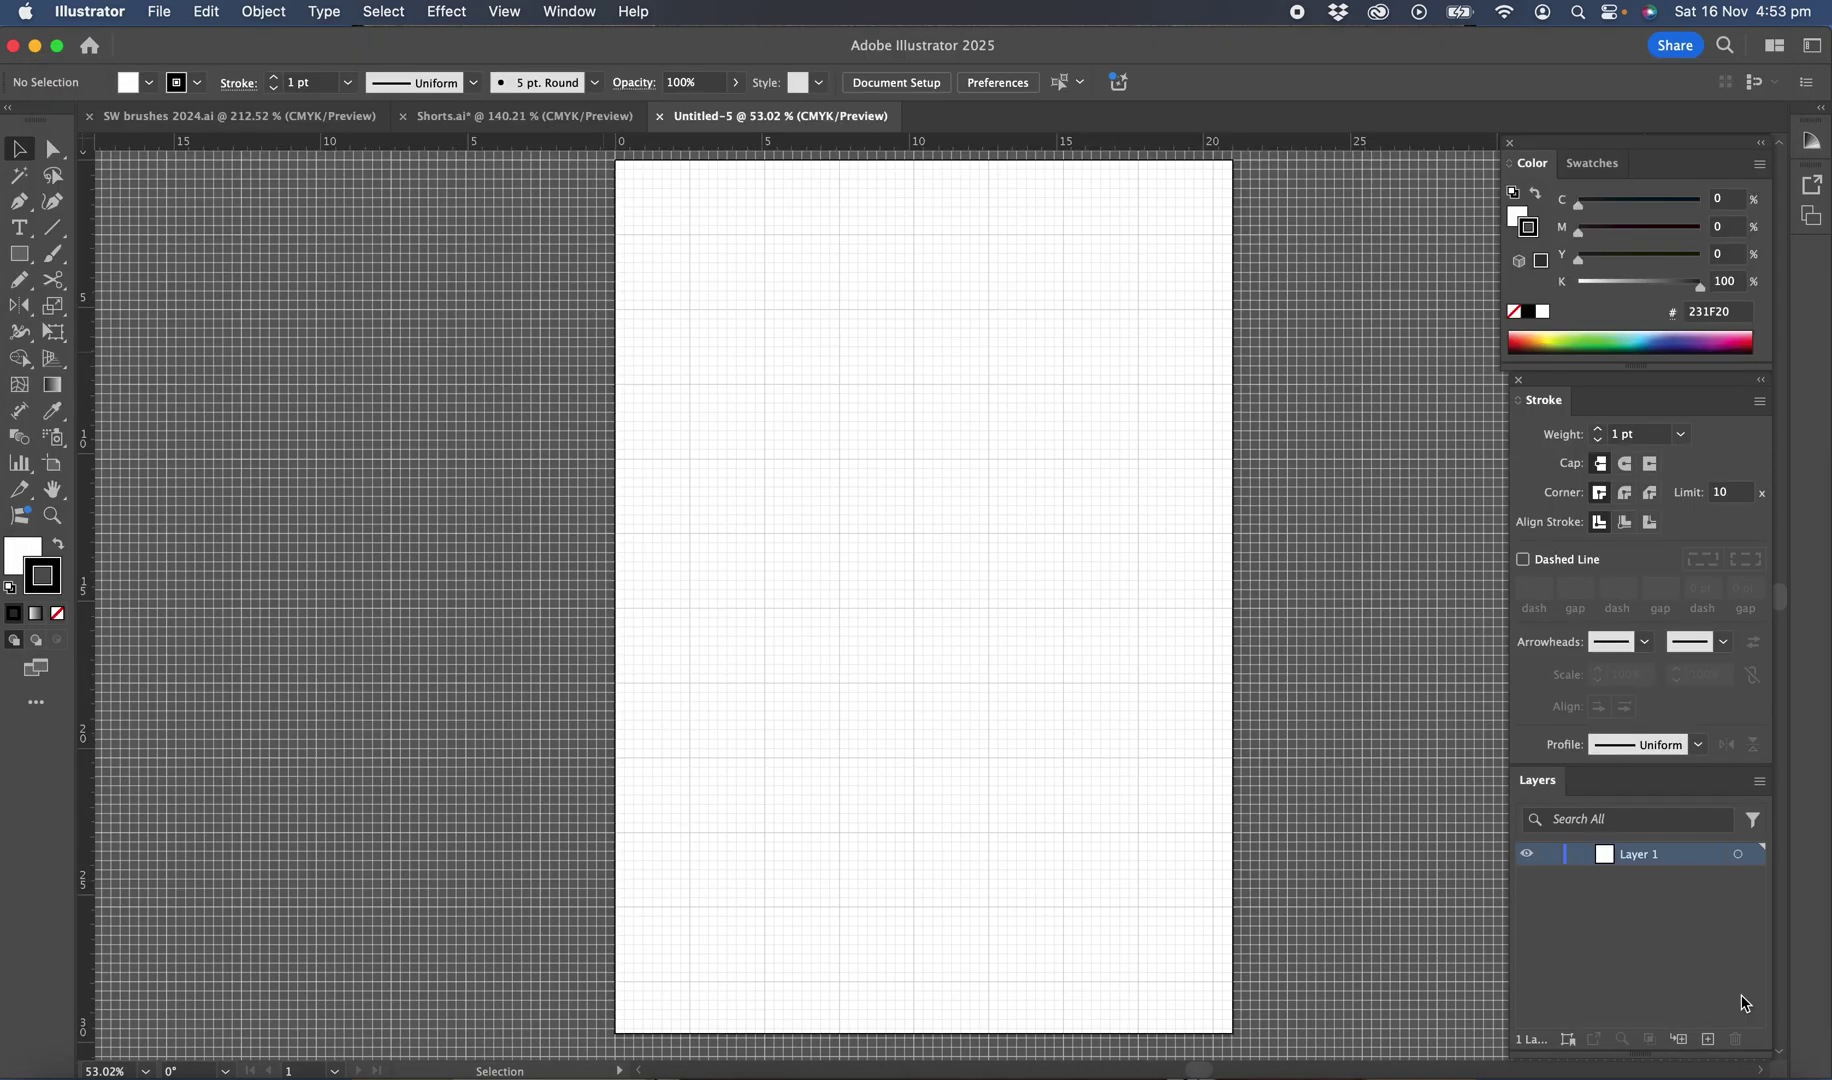
left_click(643, 897)
- Reopen the Brushes panel and delete every brush from Charcoal through the last pattern brush
left_click(570, 12)
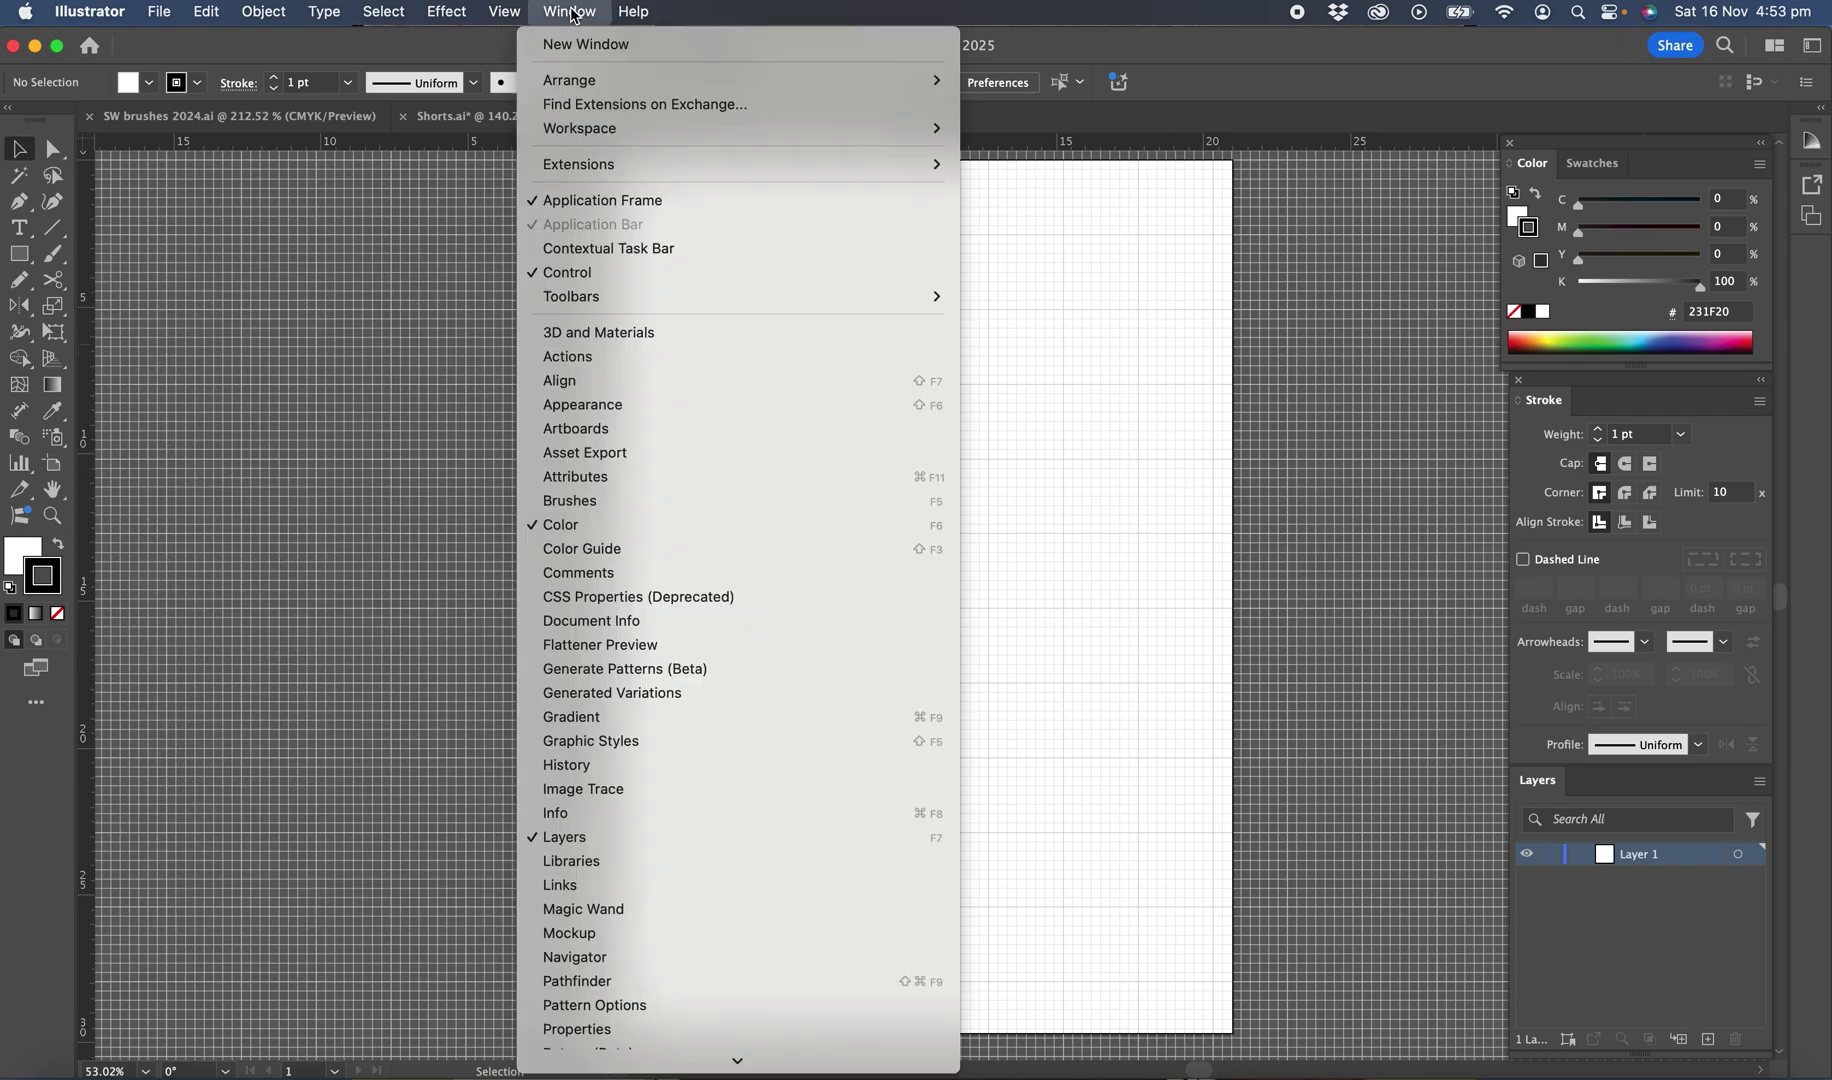
left_click(595, 502)
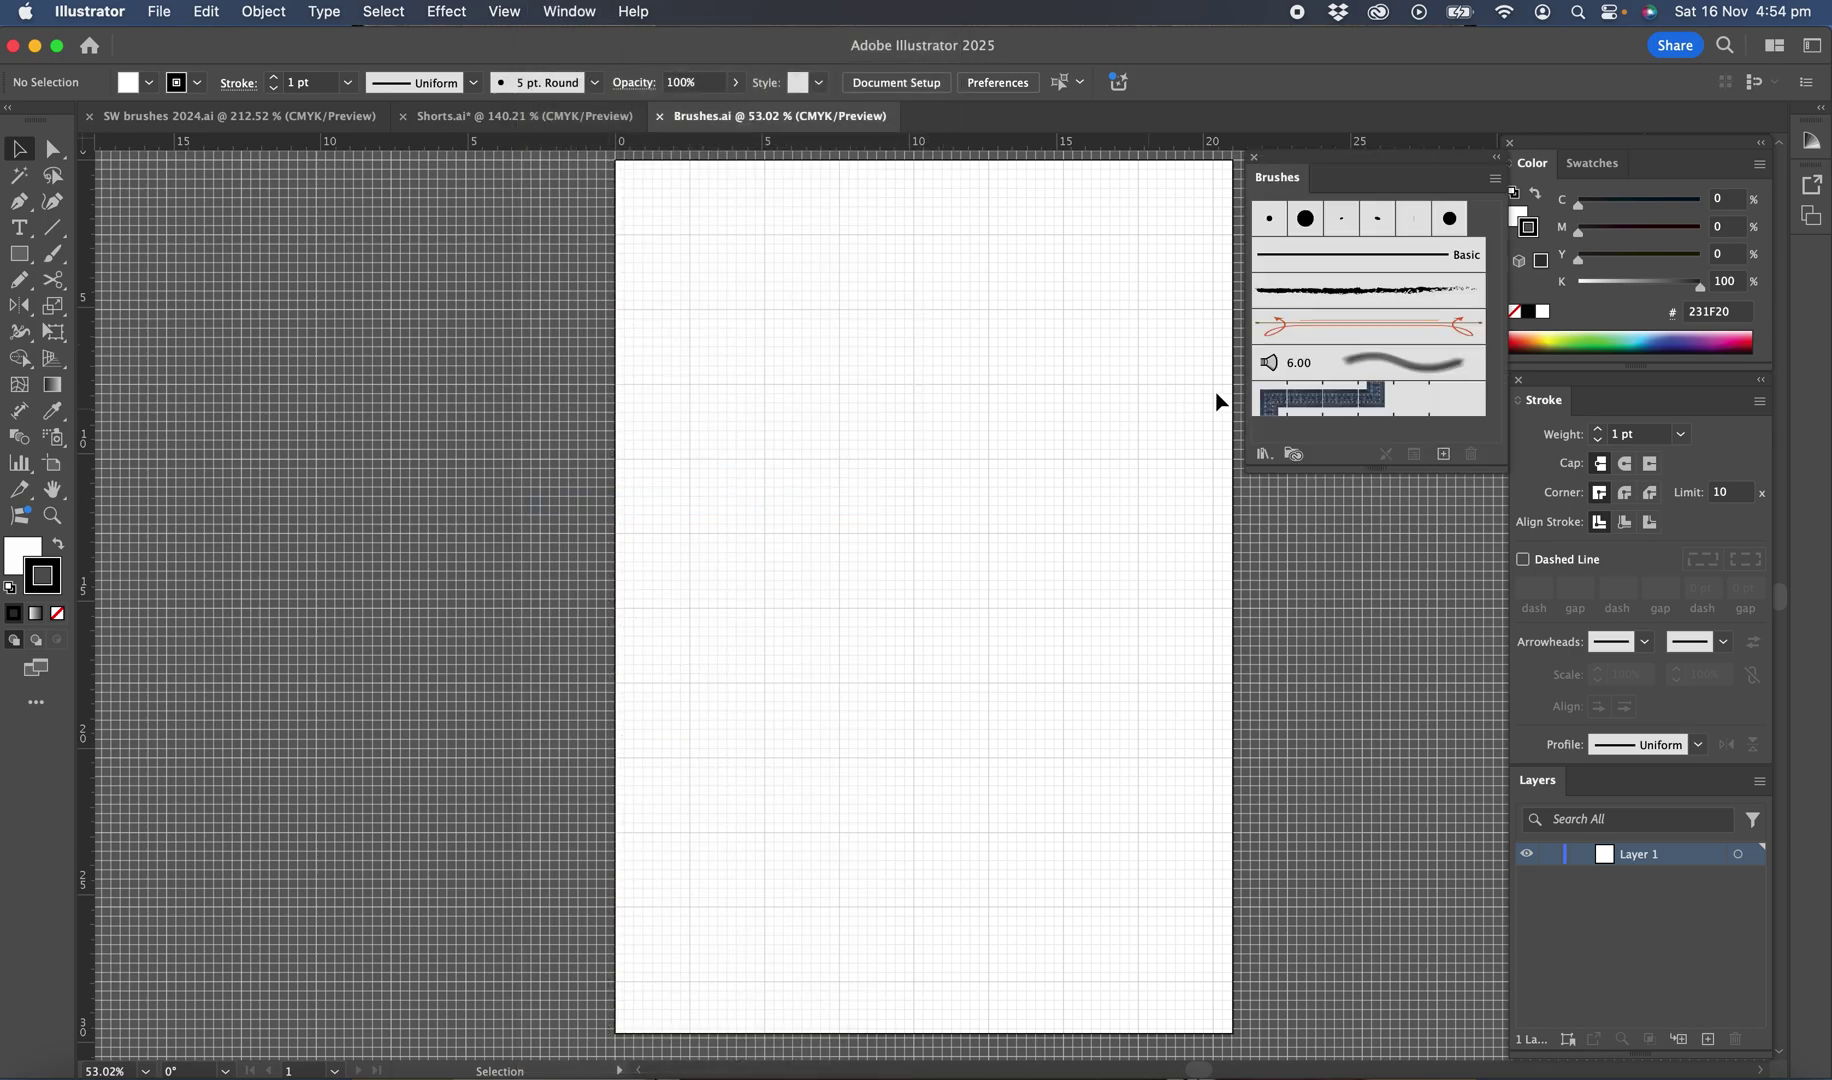
left_click(1350, 297)
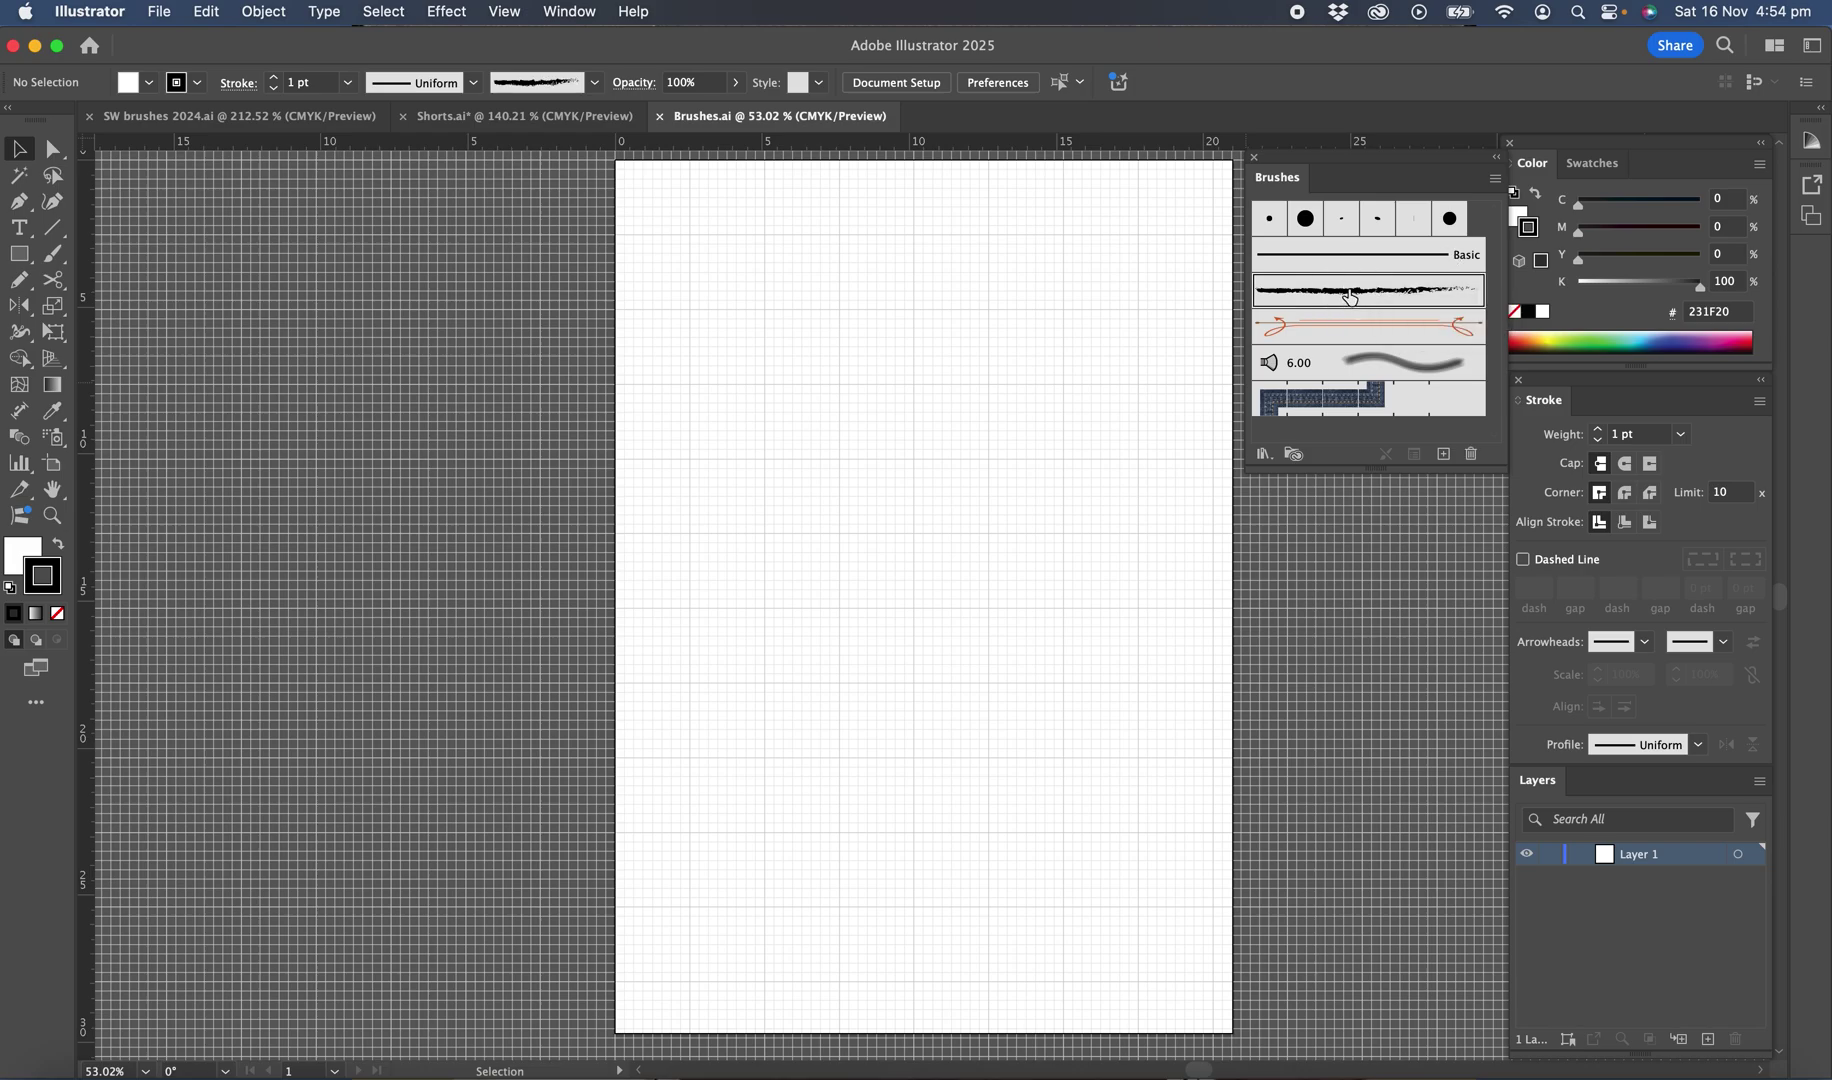
left_click(1375, 398, "shift")
mouse_move(1375, 398)
left_mouse_down()
mouse_move(1491, 438)
mouse_move(1472, 456)
left_mouse_up()
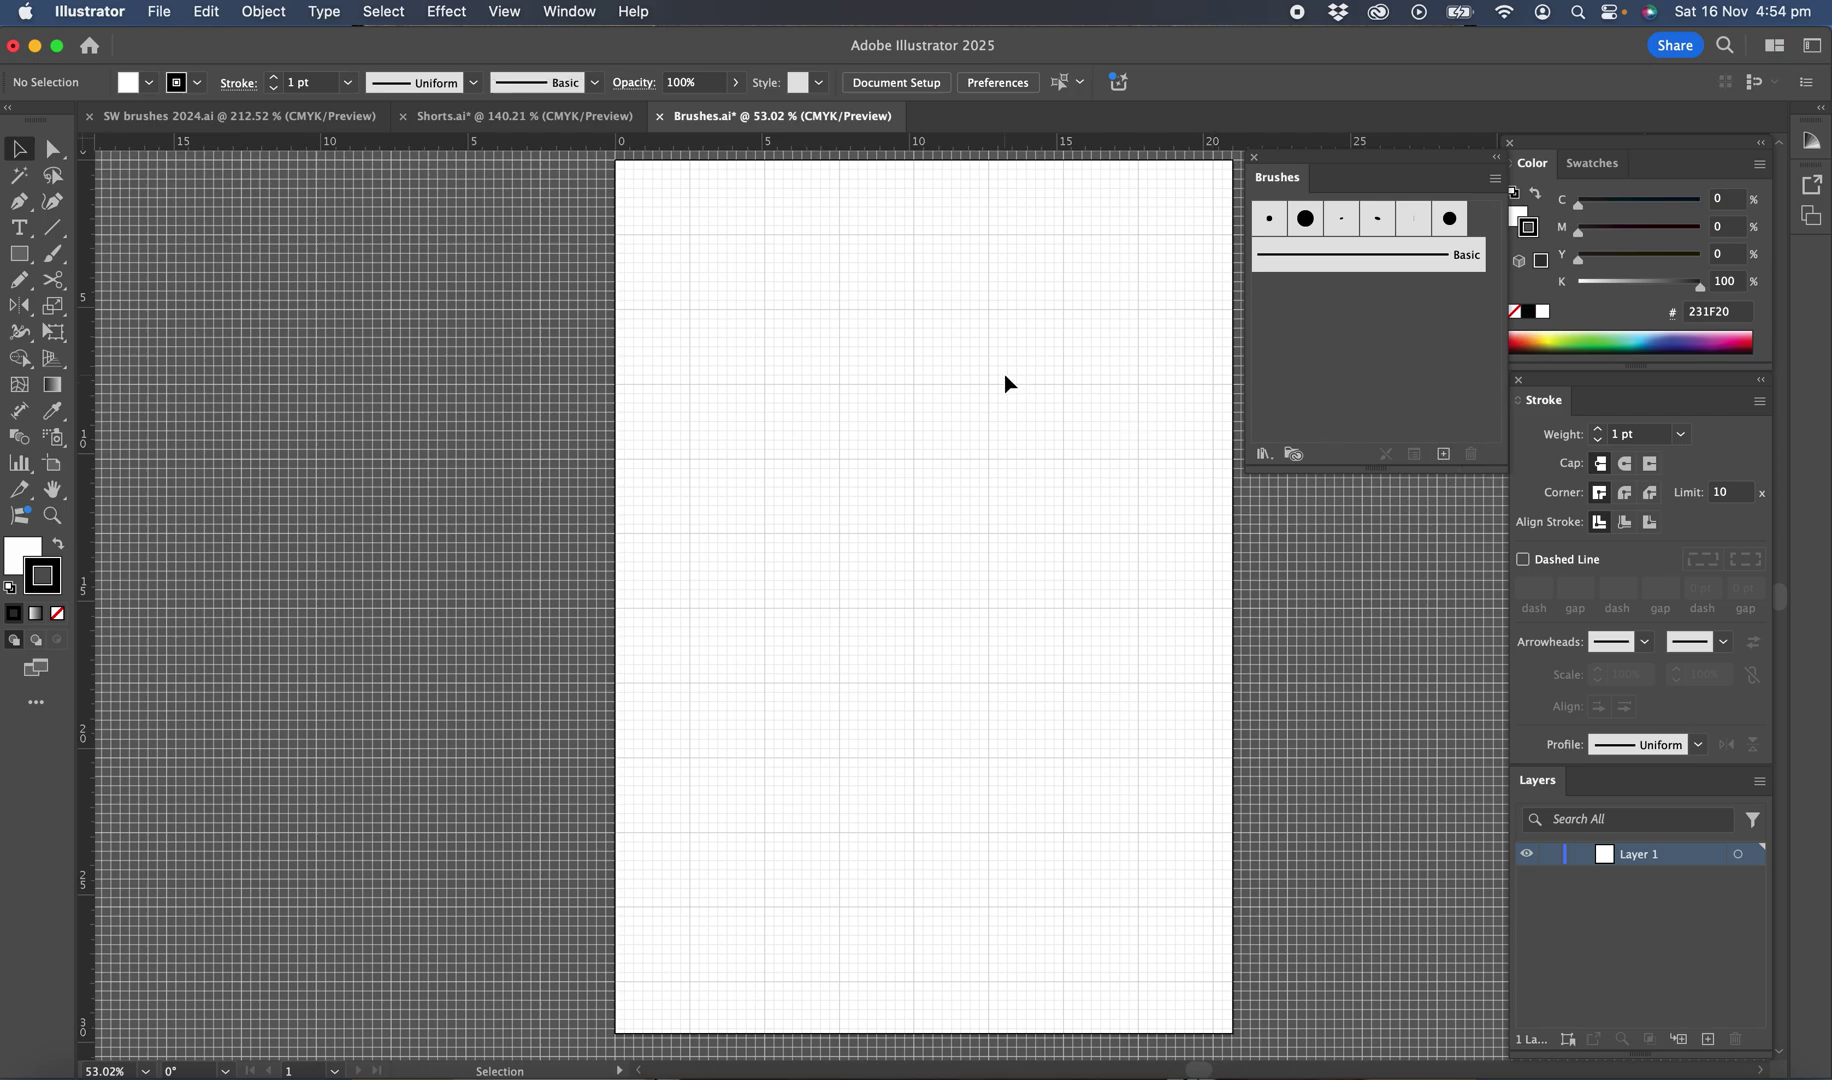
- Draw a 0.1 cm line at 0° near the top-left of the artboard
scroll(745, 287, "up", 5)
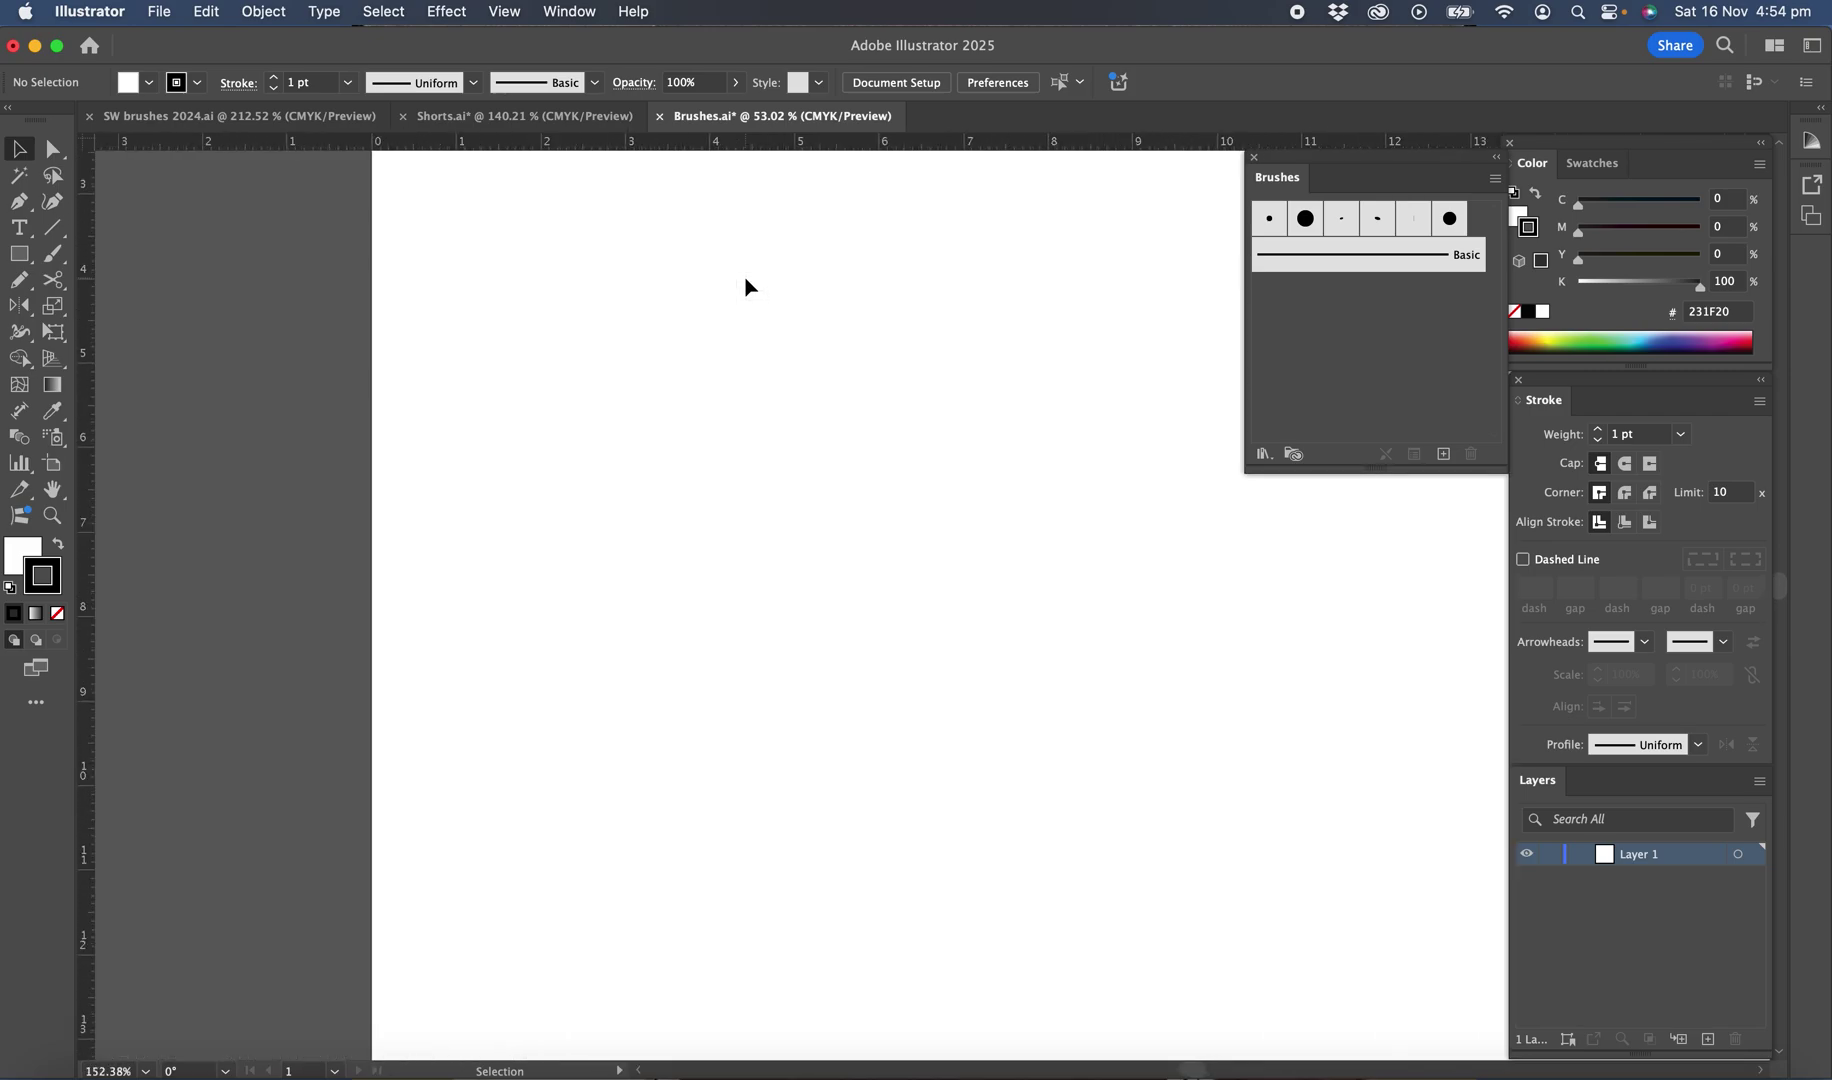
scroll(748, 283, "down", 4)
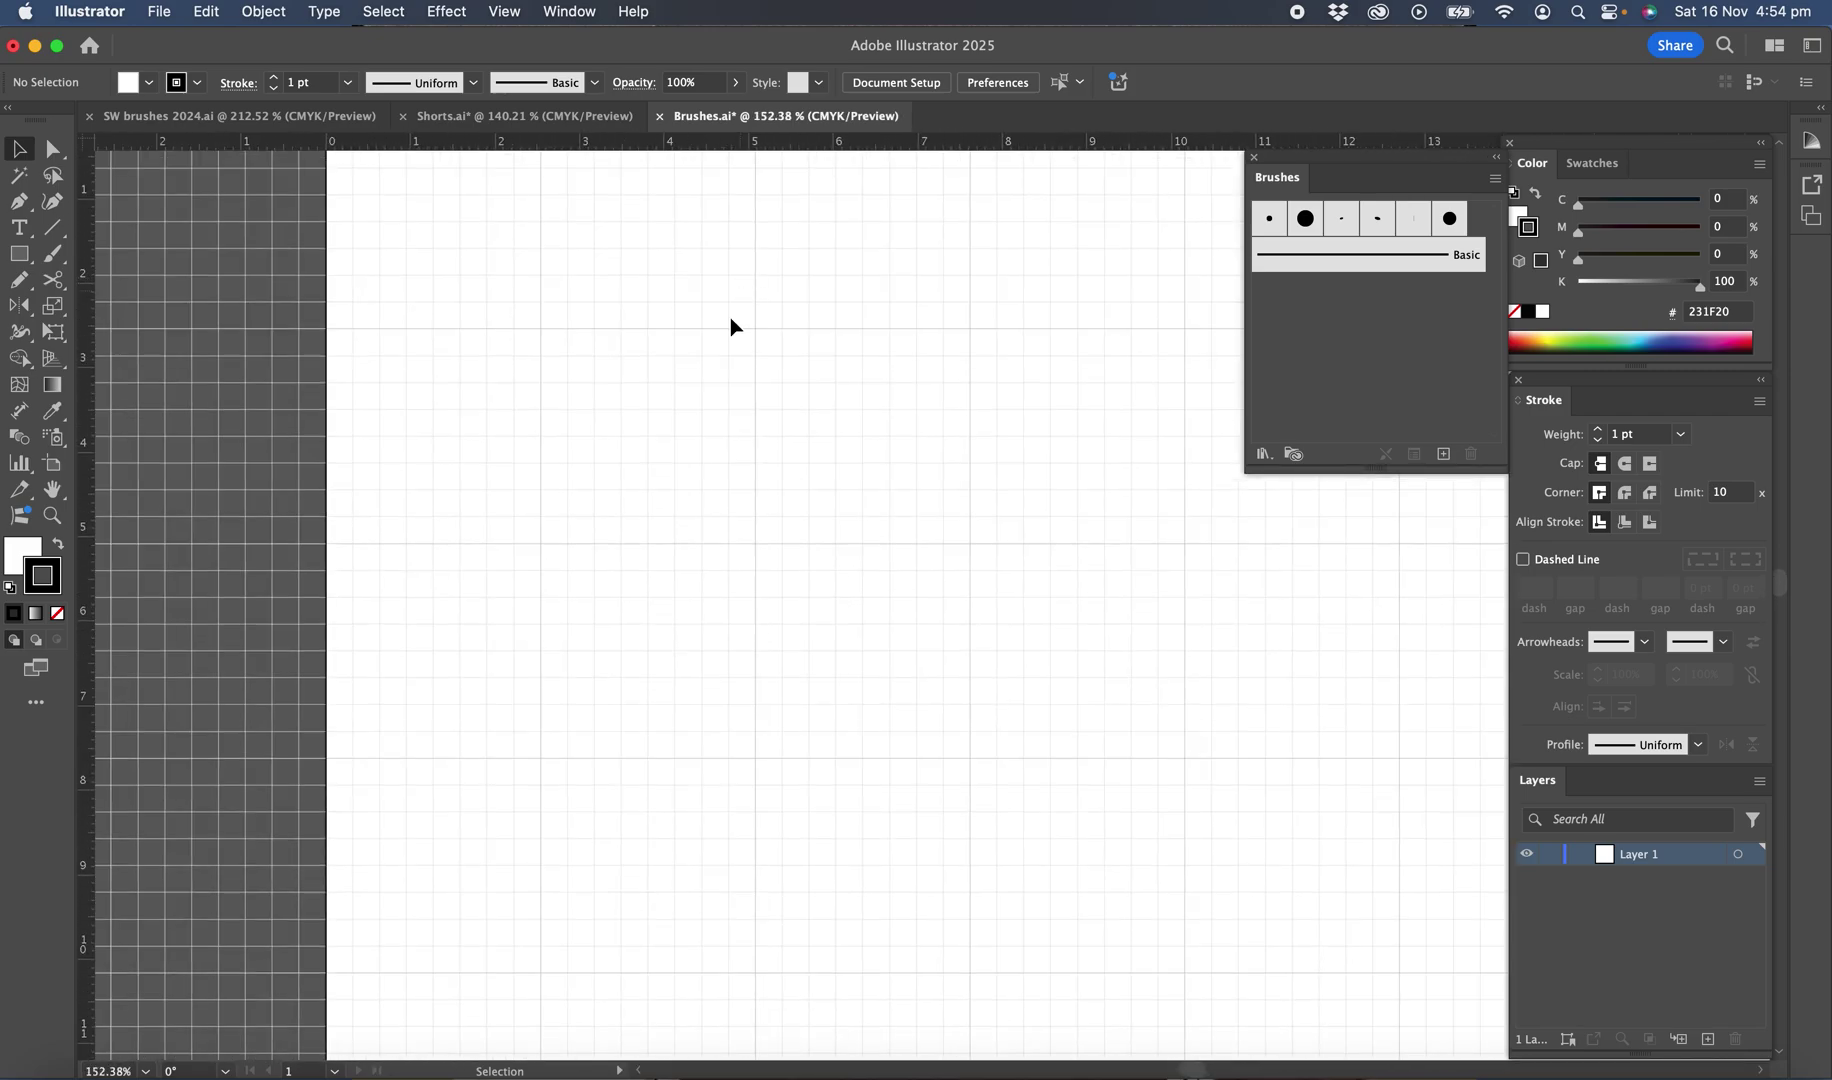
scroll(679, 380, "up", 4)
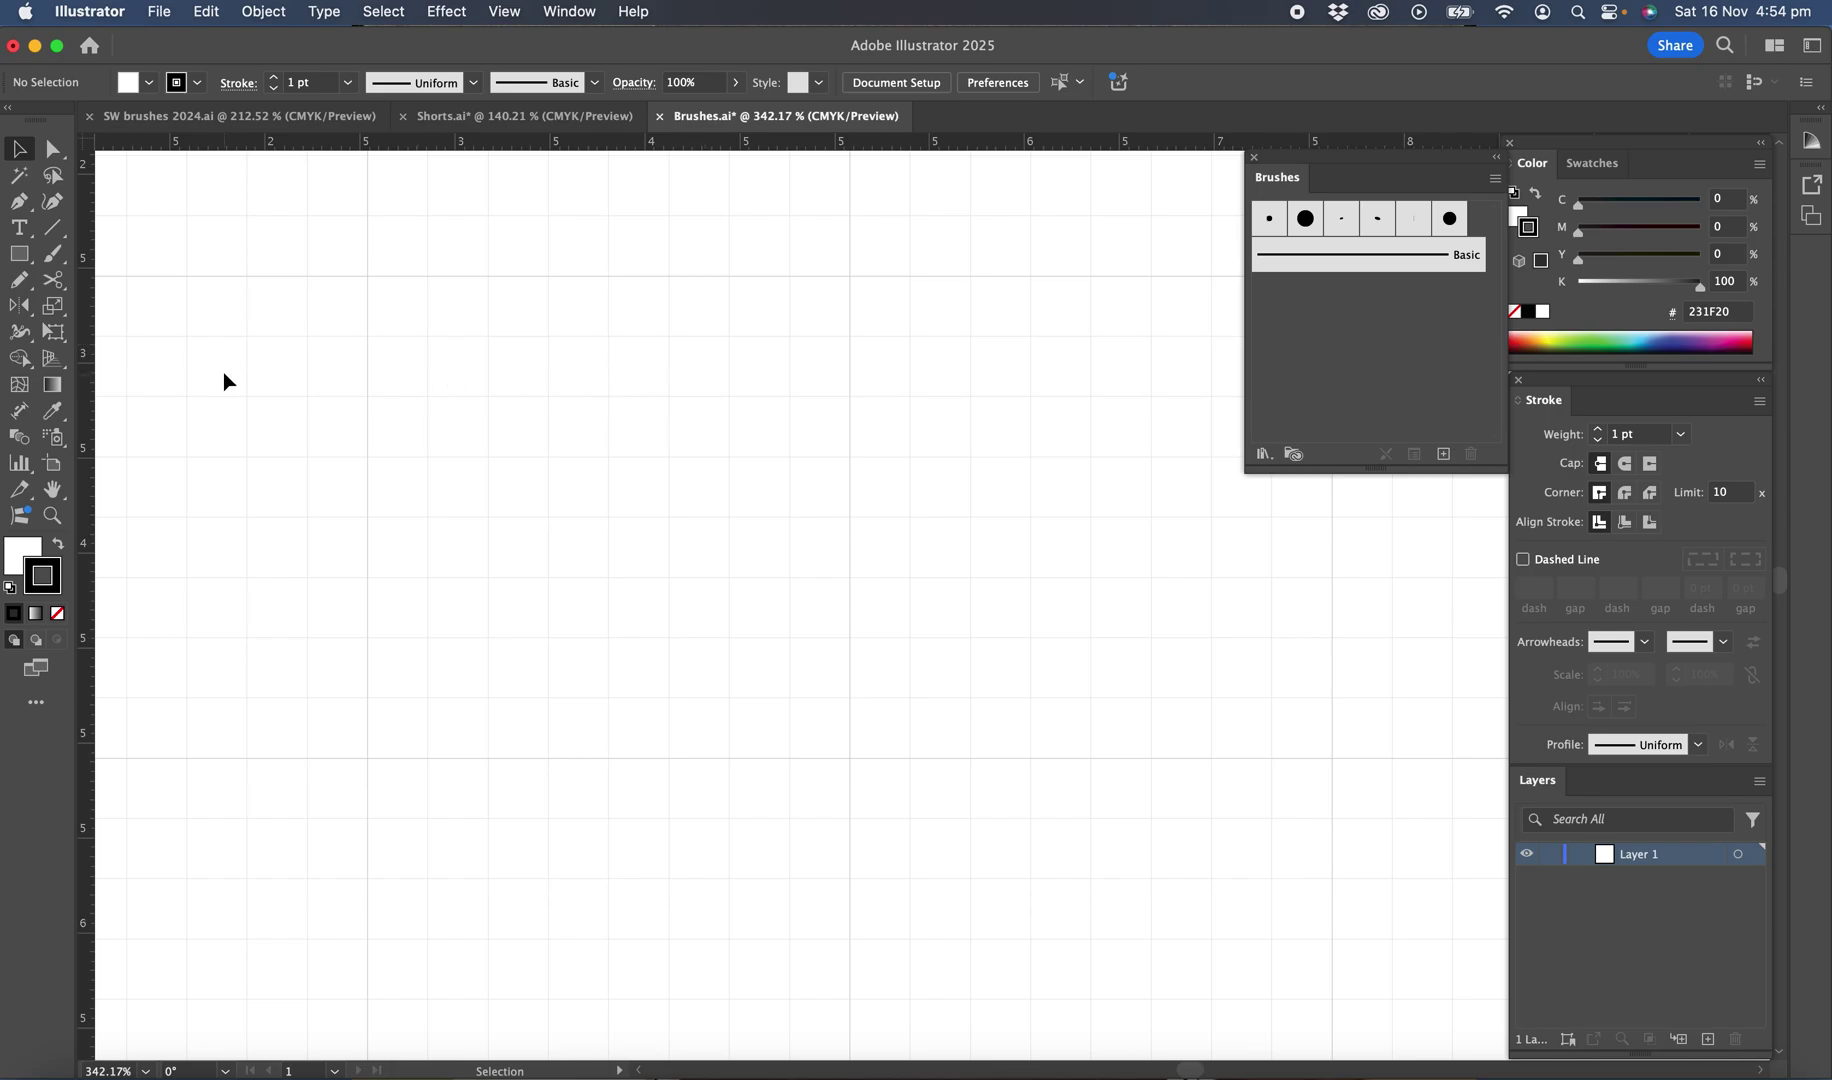
left_click(56, 228)
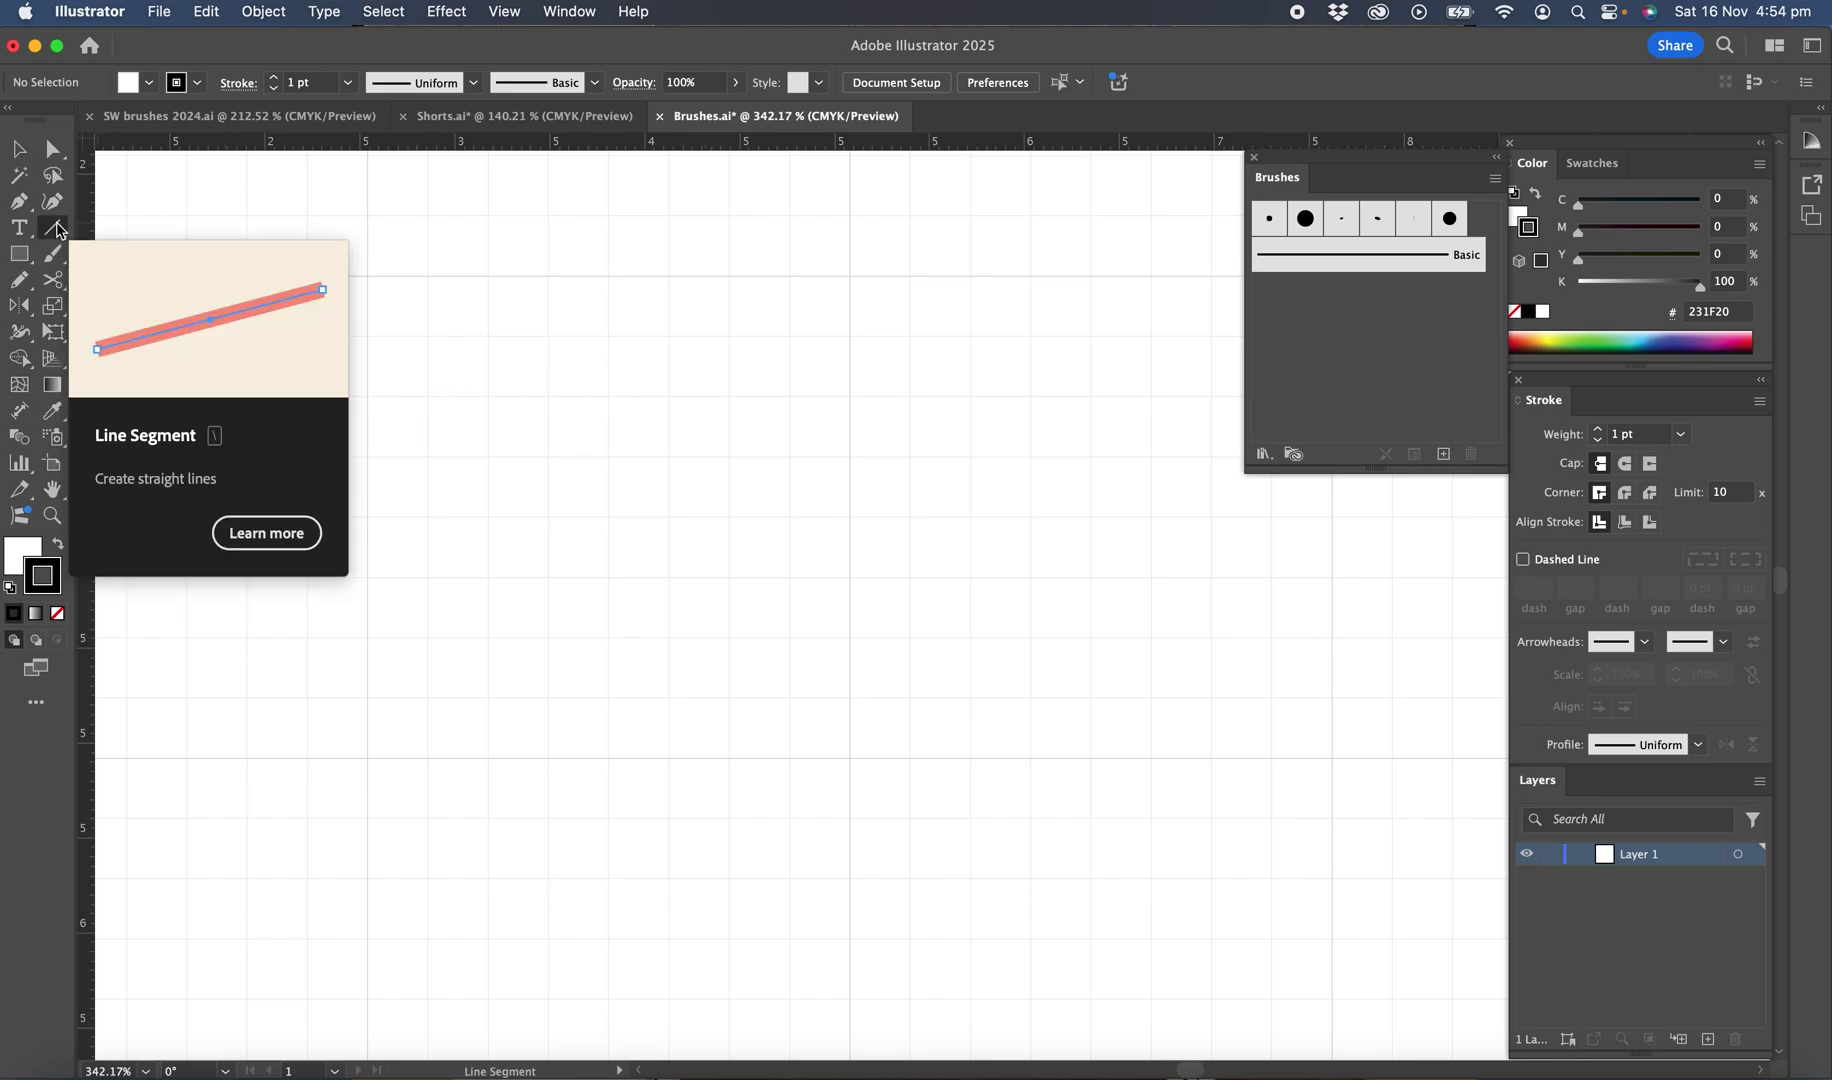
left_click(367, 335)
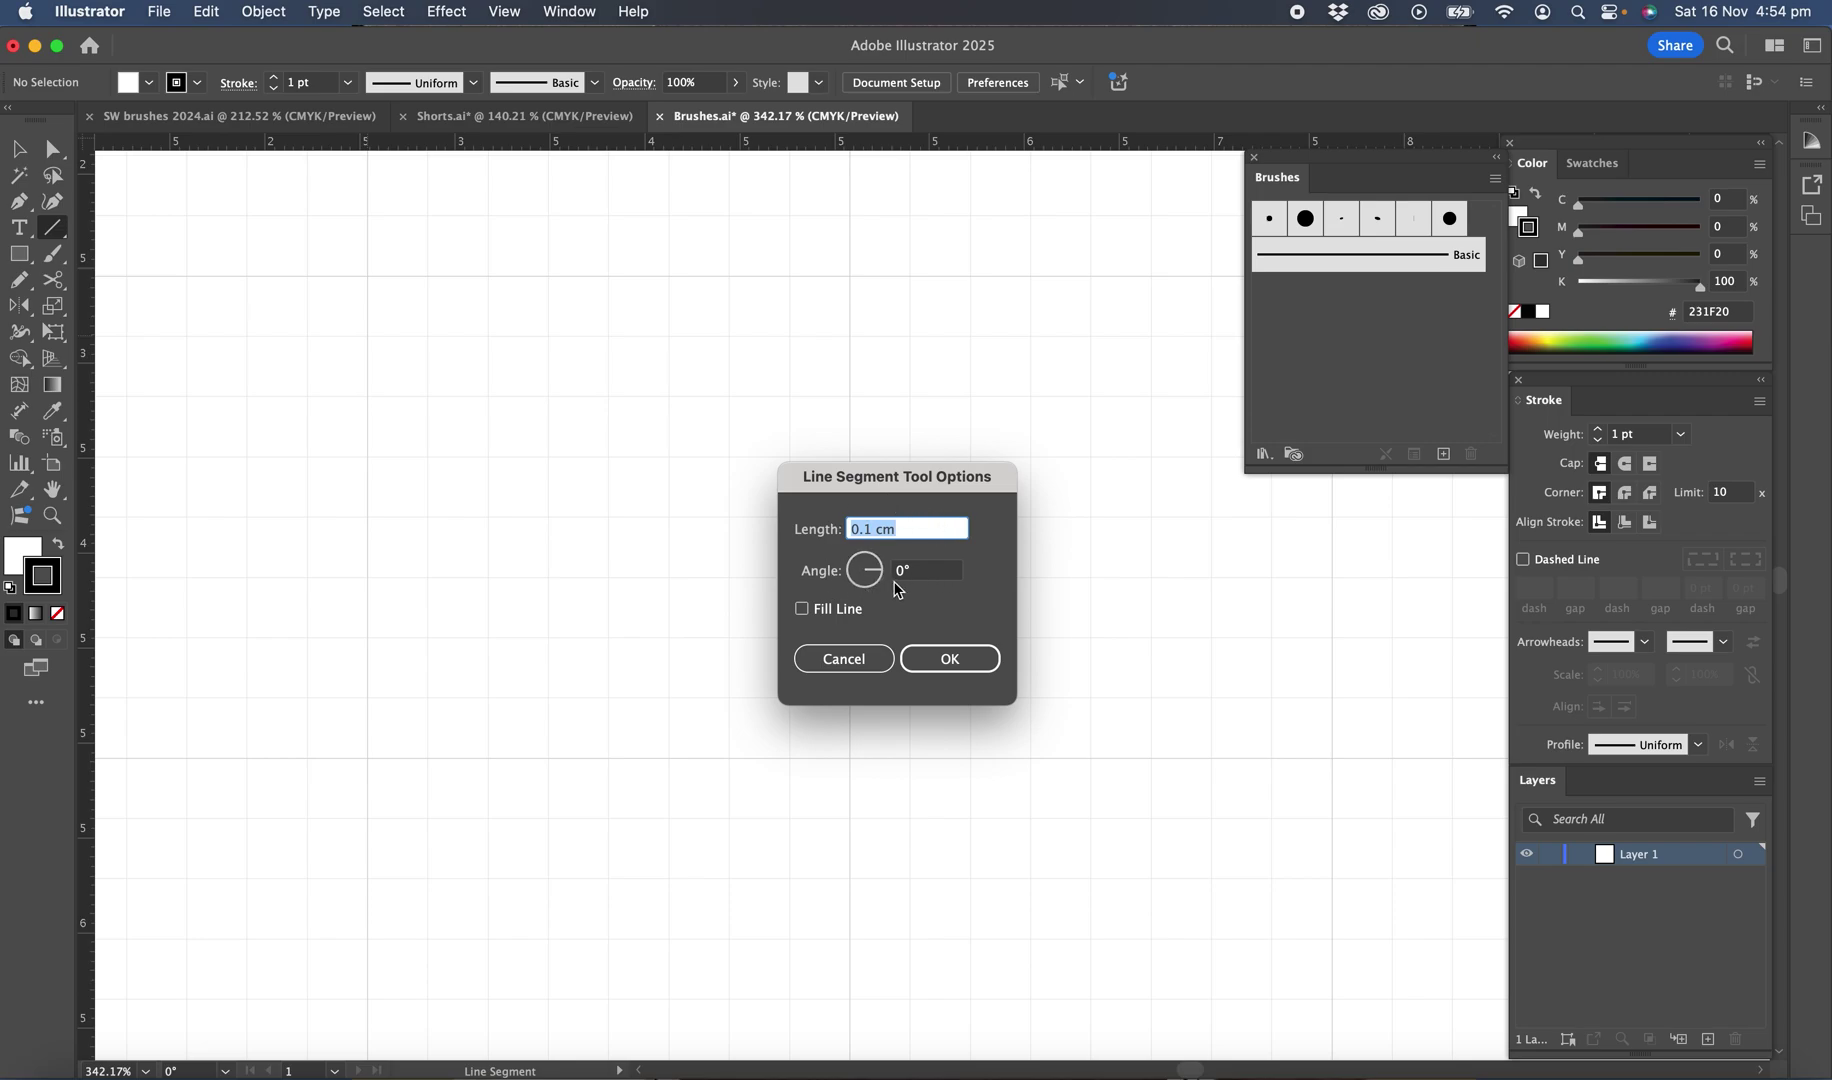
left_click(967, 670)
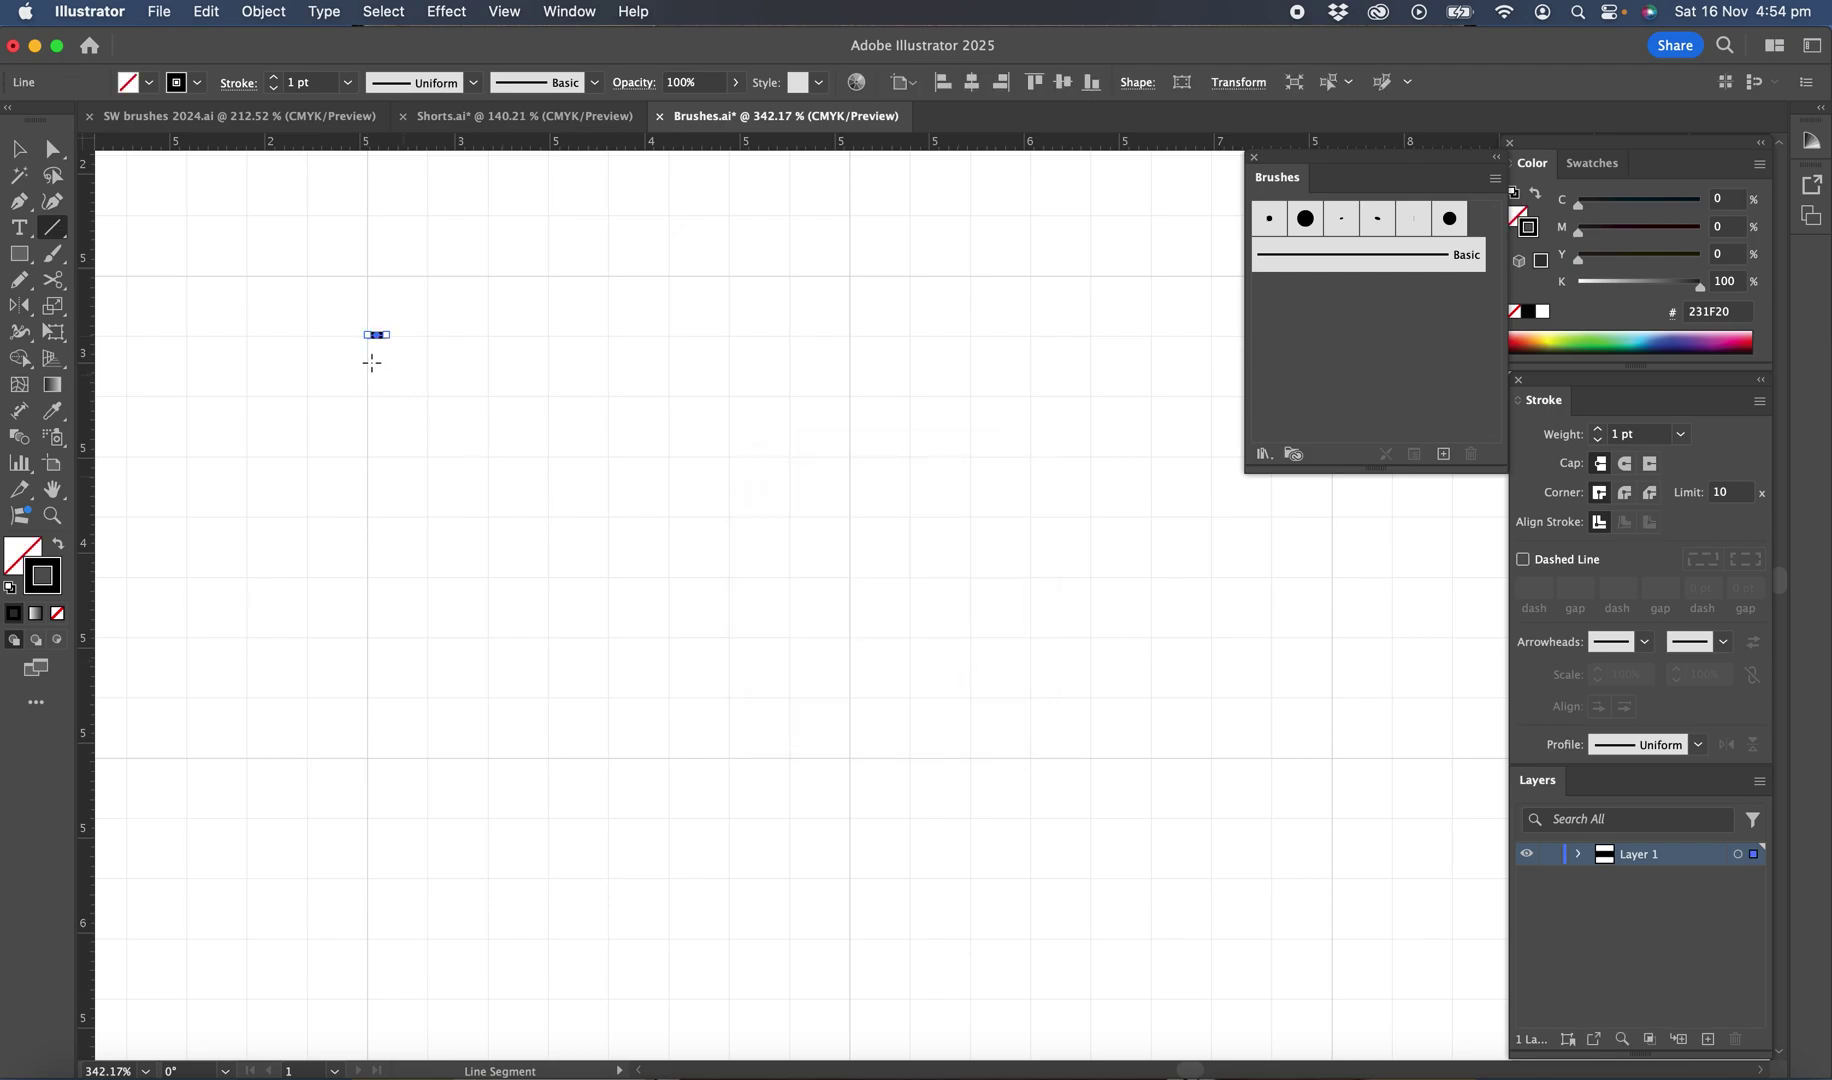
- Set the line's fill to None and make the stroke active
scroll(366, 356, "up", 10)
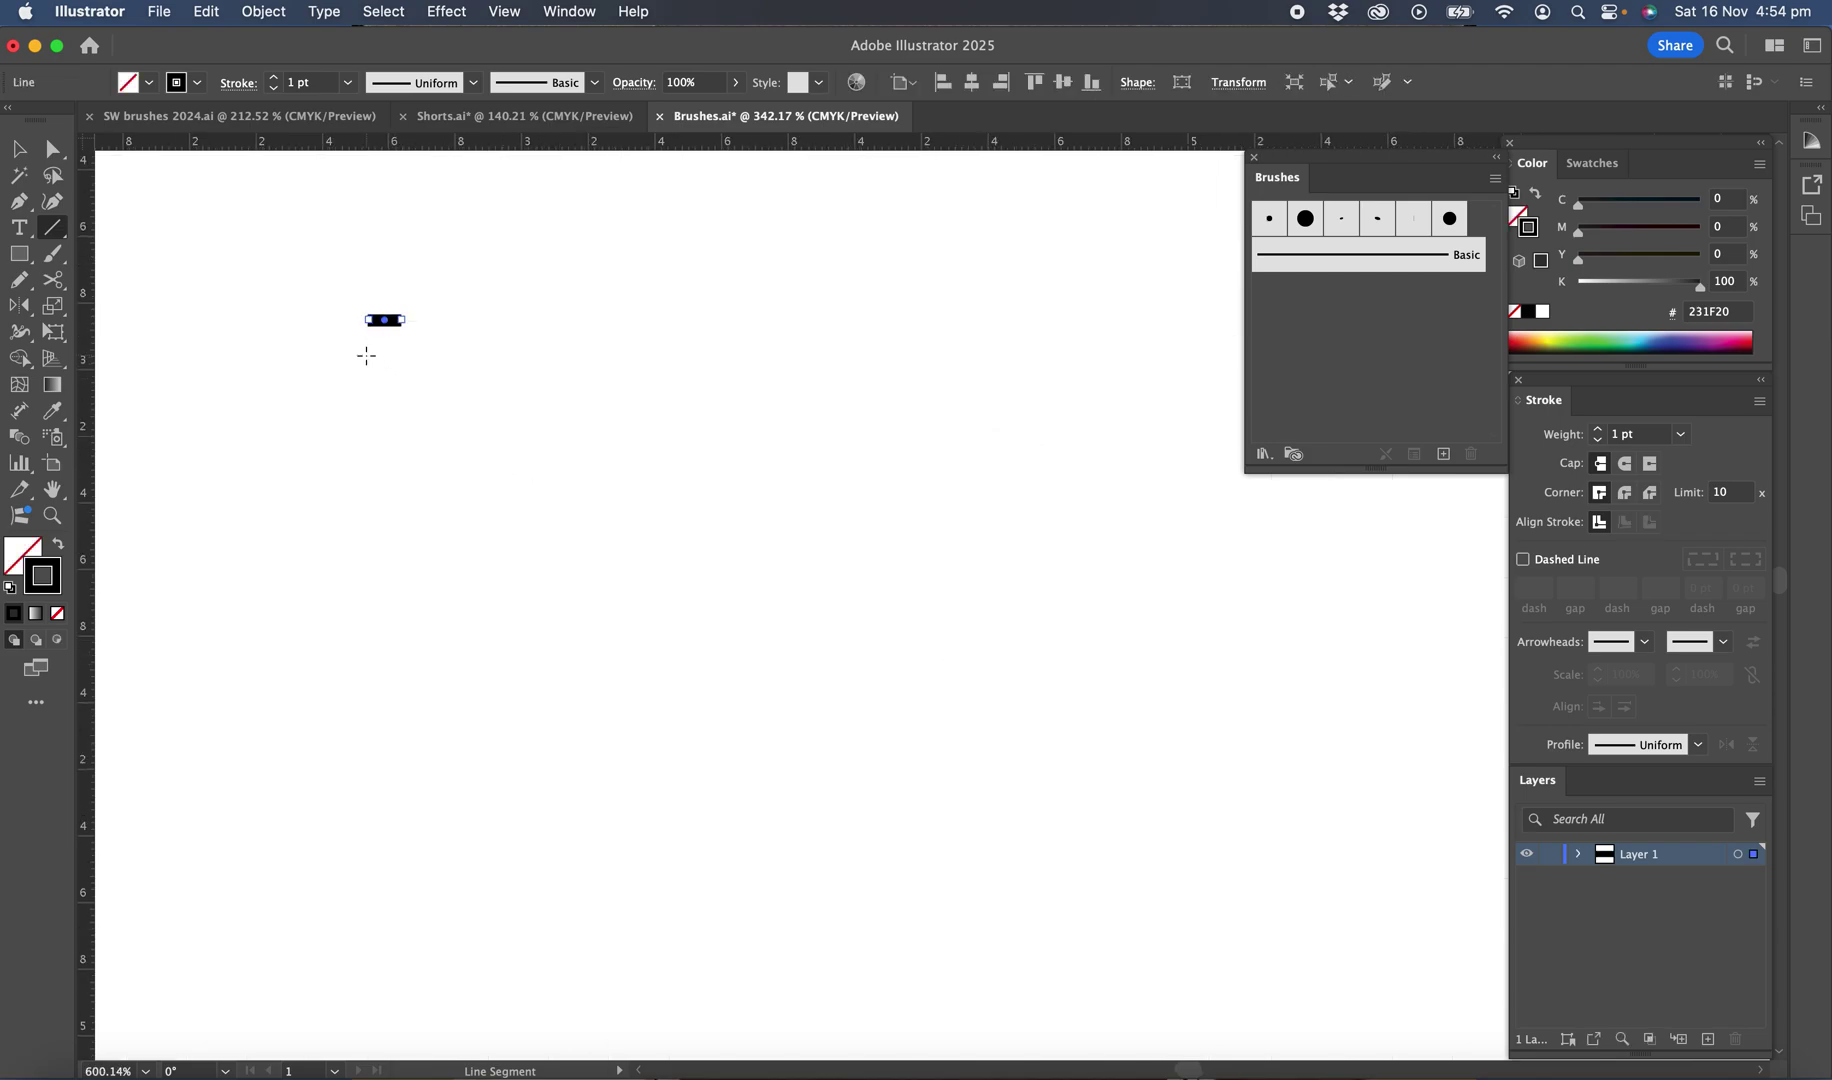
scroll(366, 356, "up", 3)
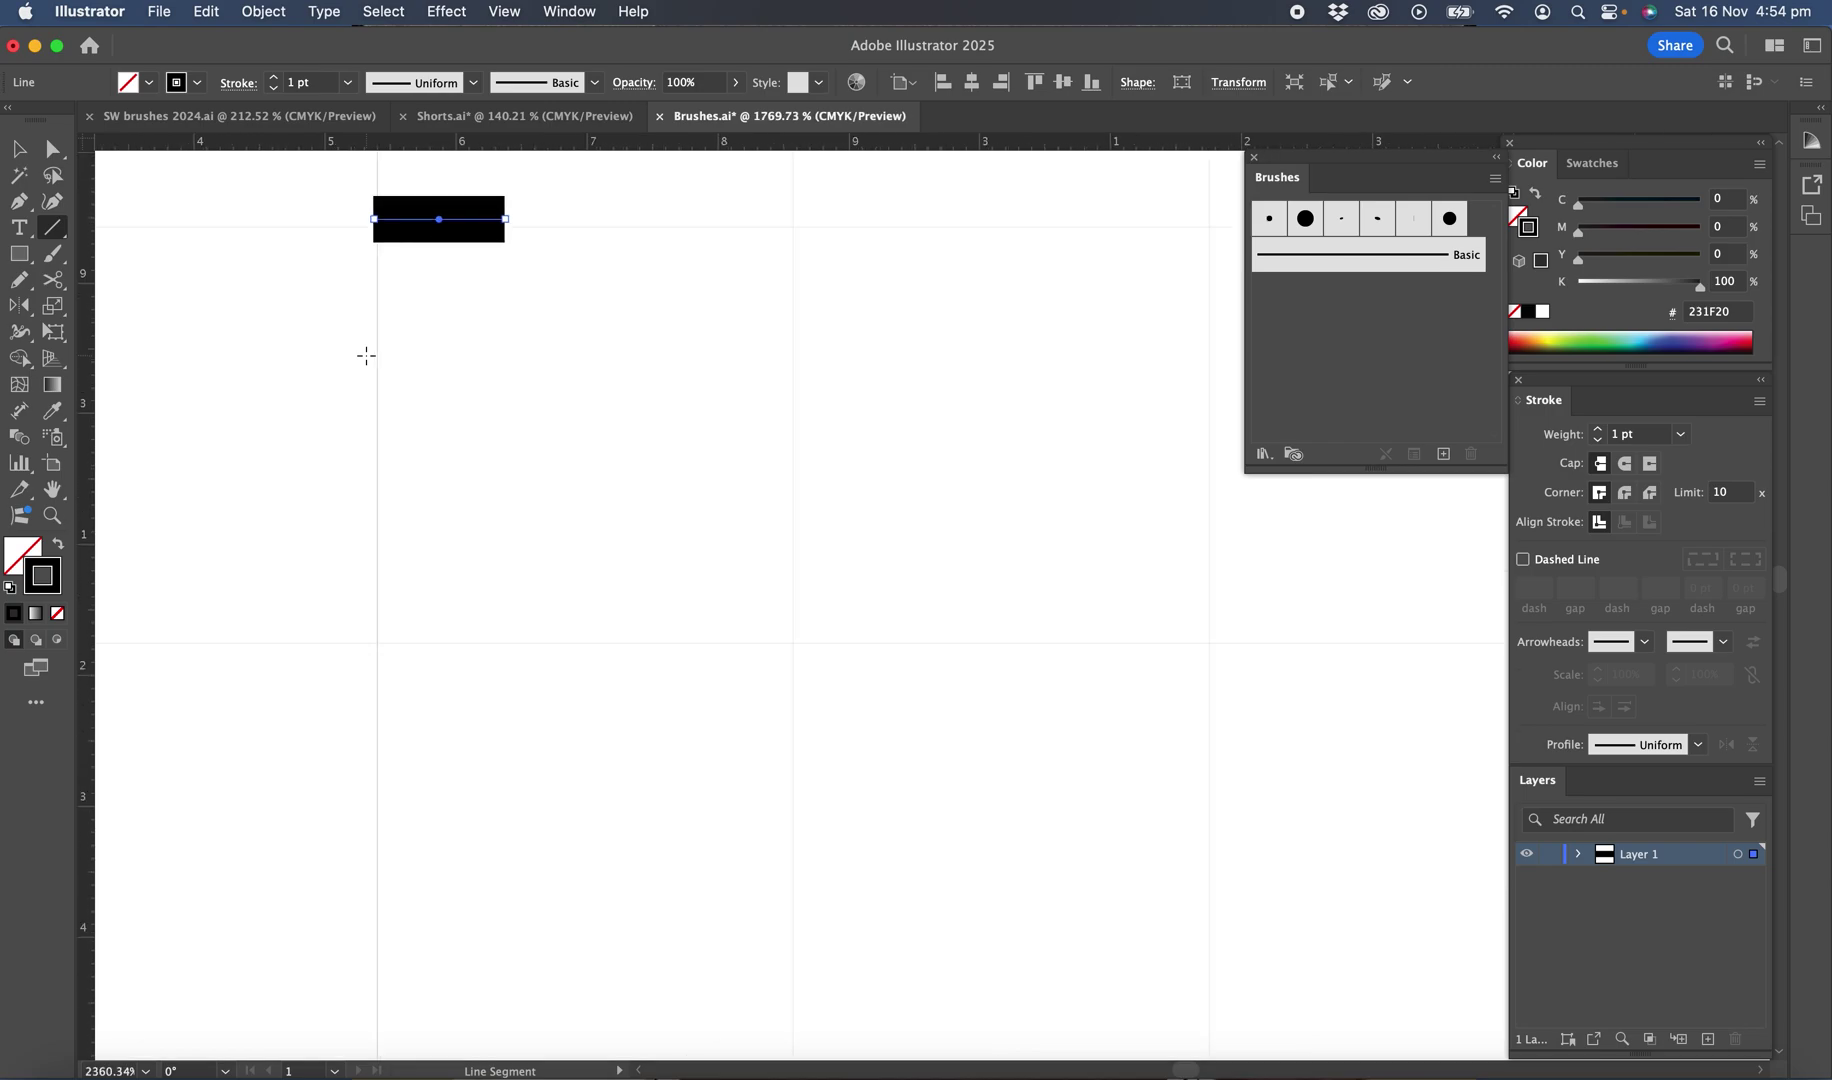
scroll(360, 358, "up", 5)
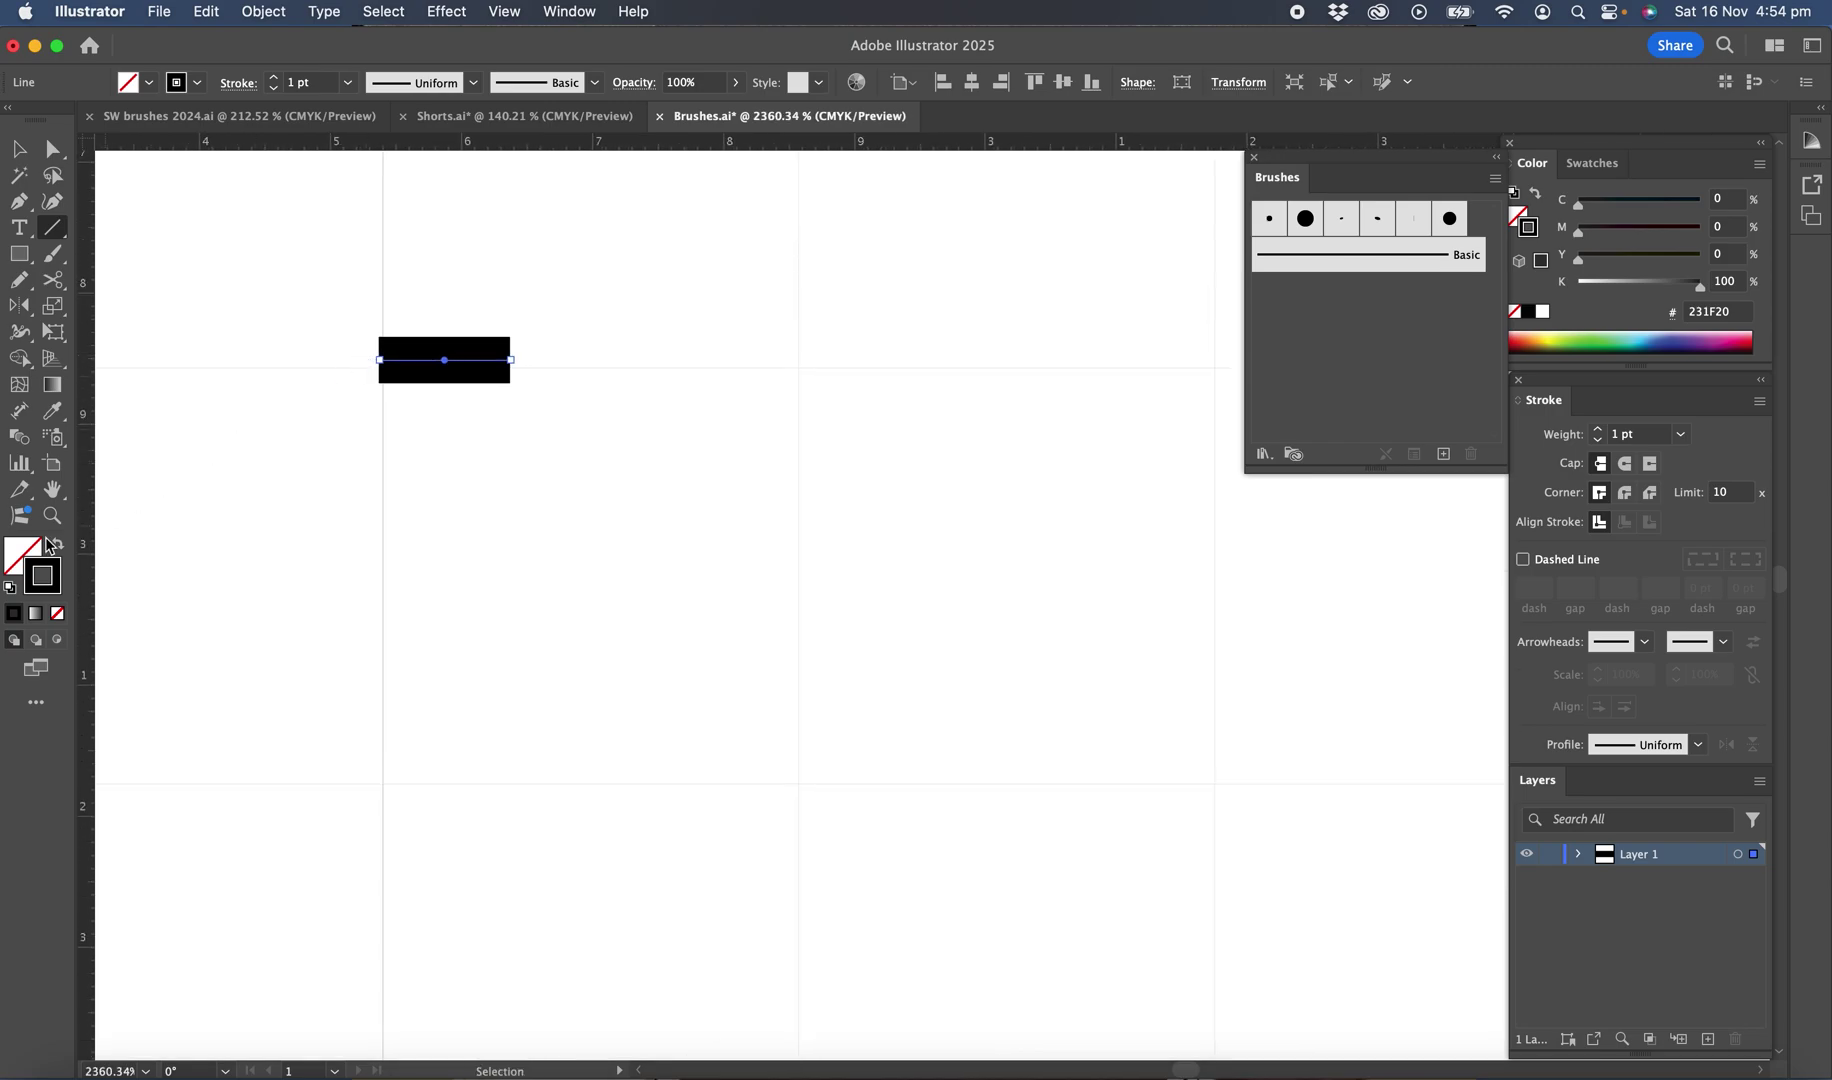
left_click(22, 553)
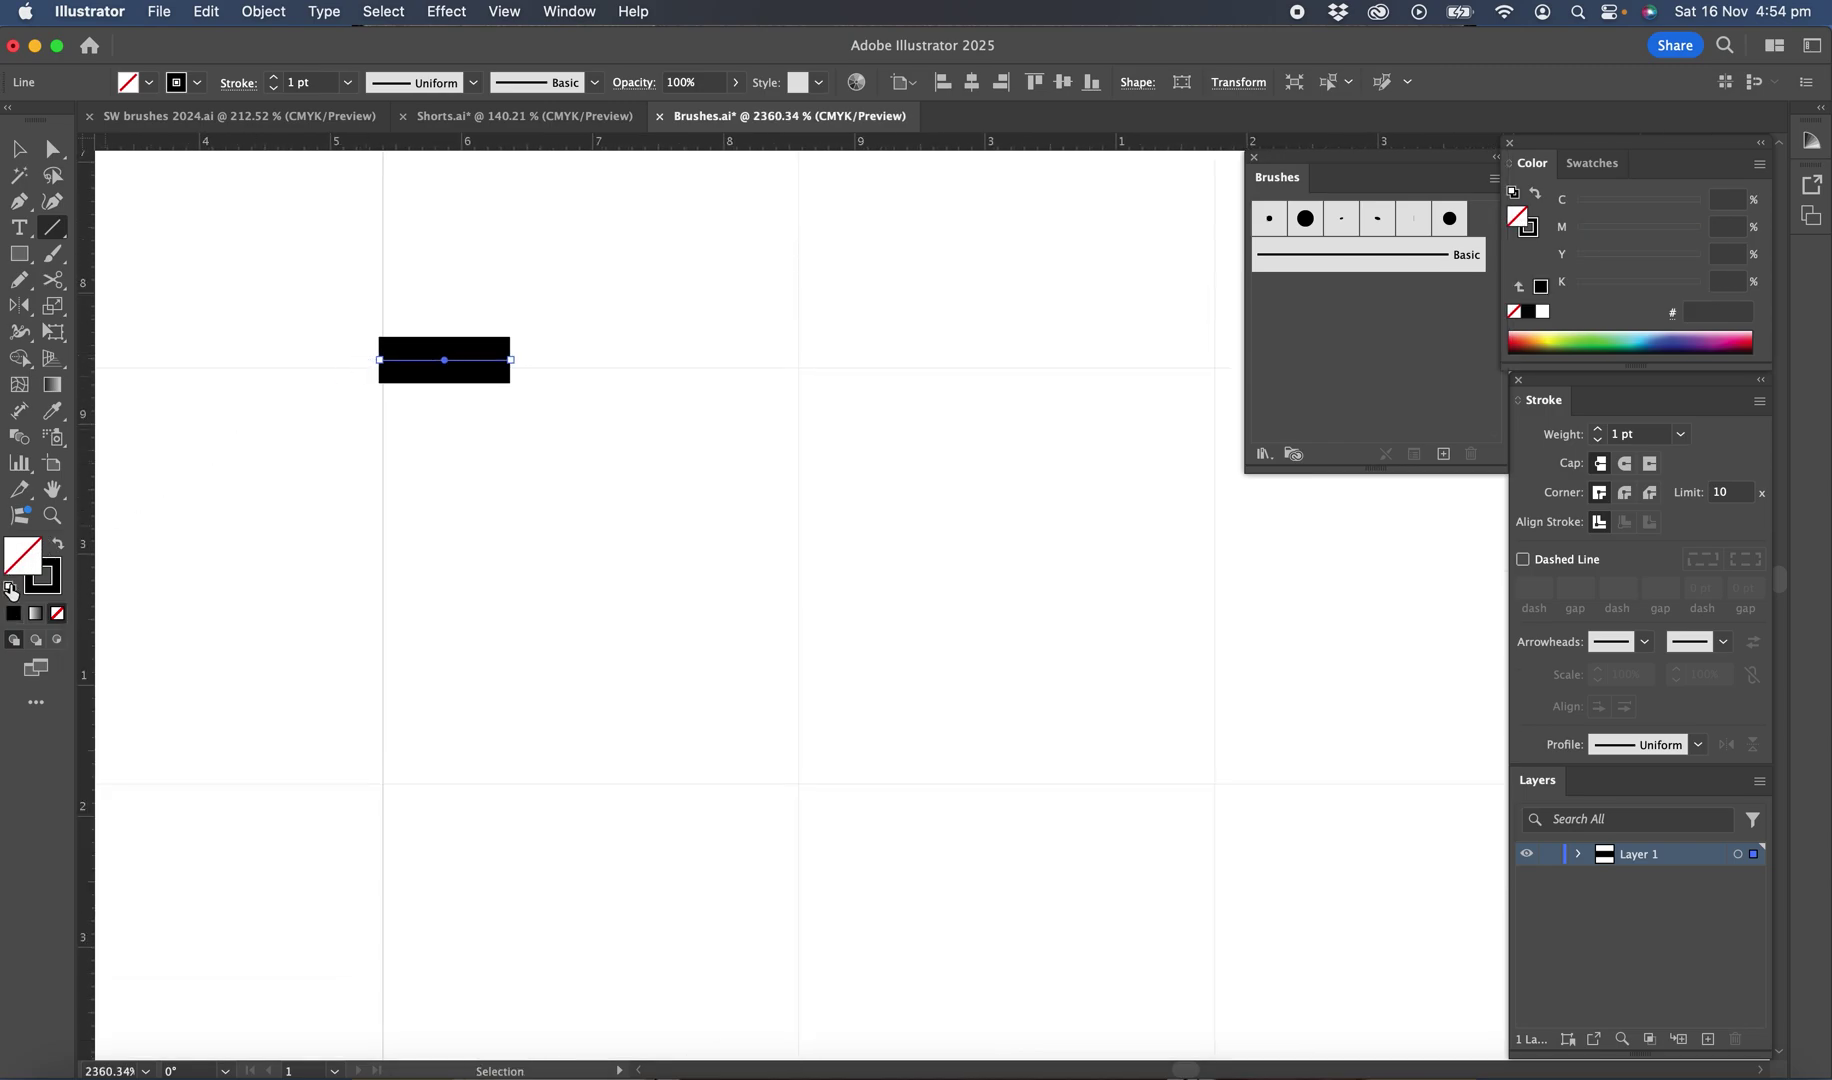
left_click(9, 587)
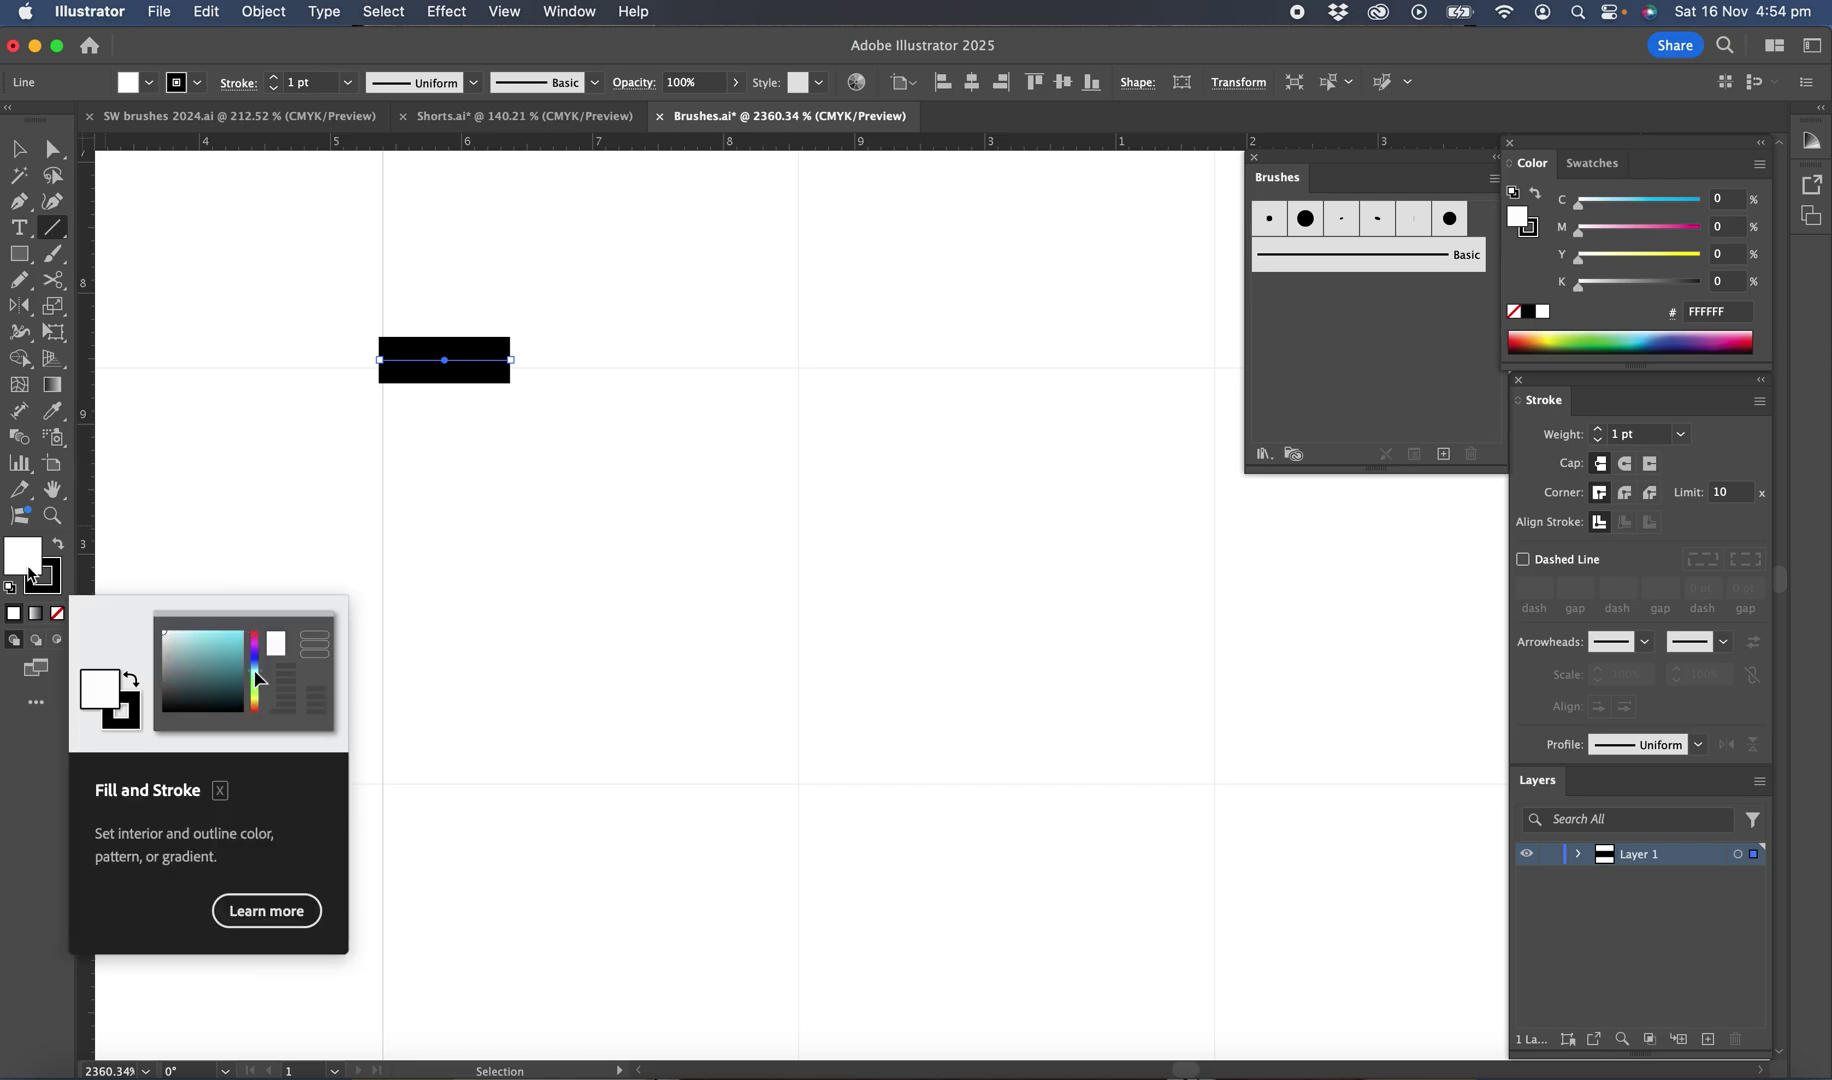
left_click(57, 613)
left_click(58, 591)
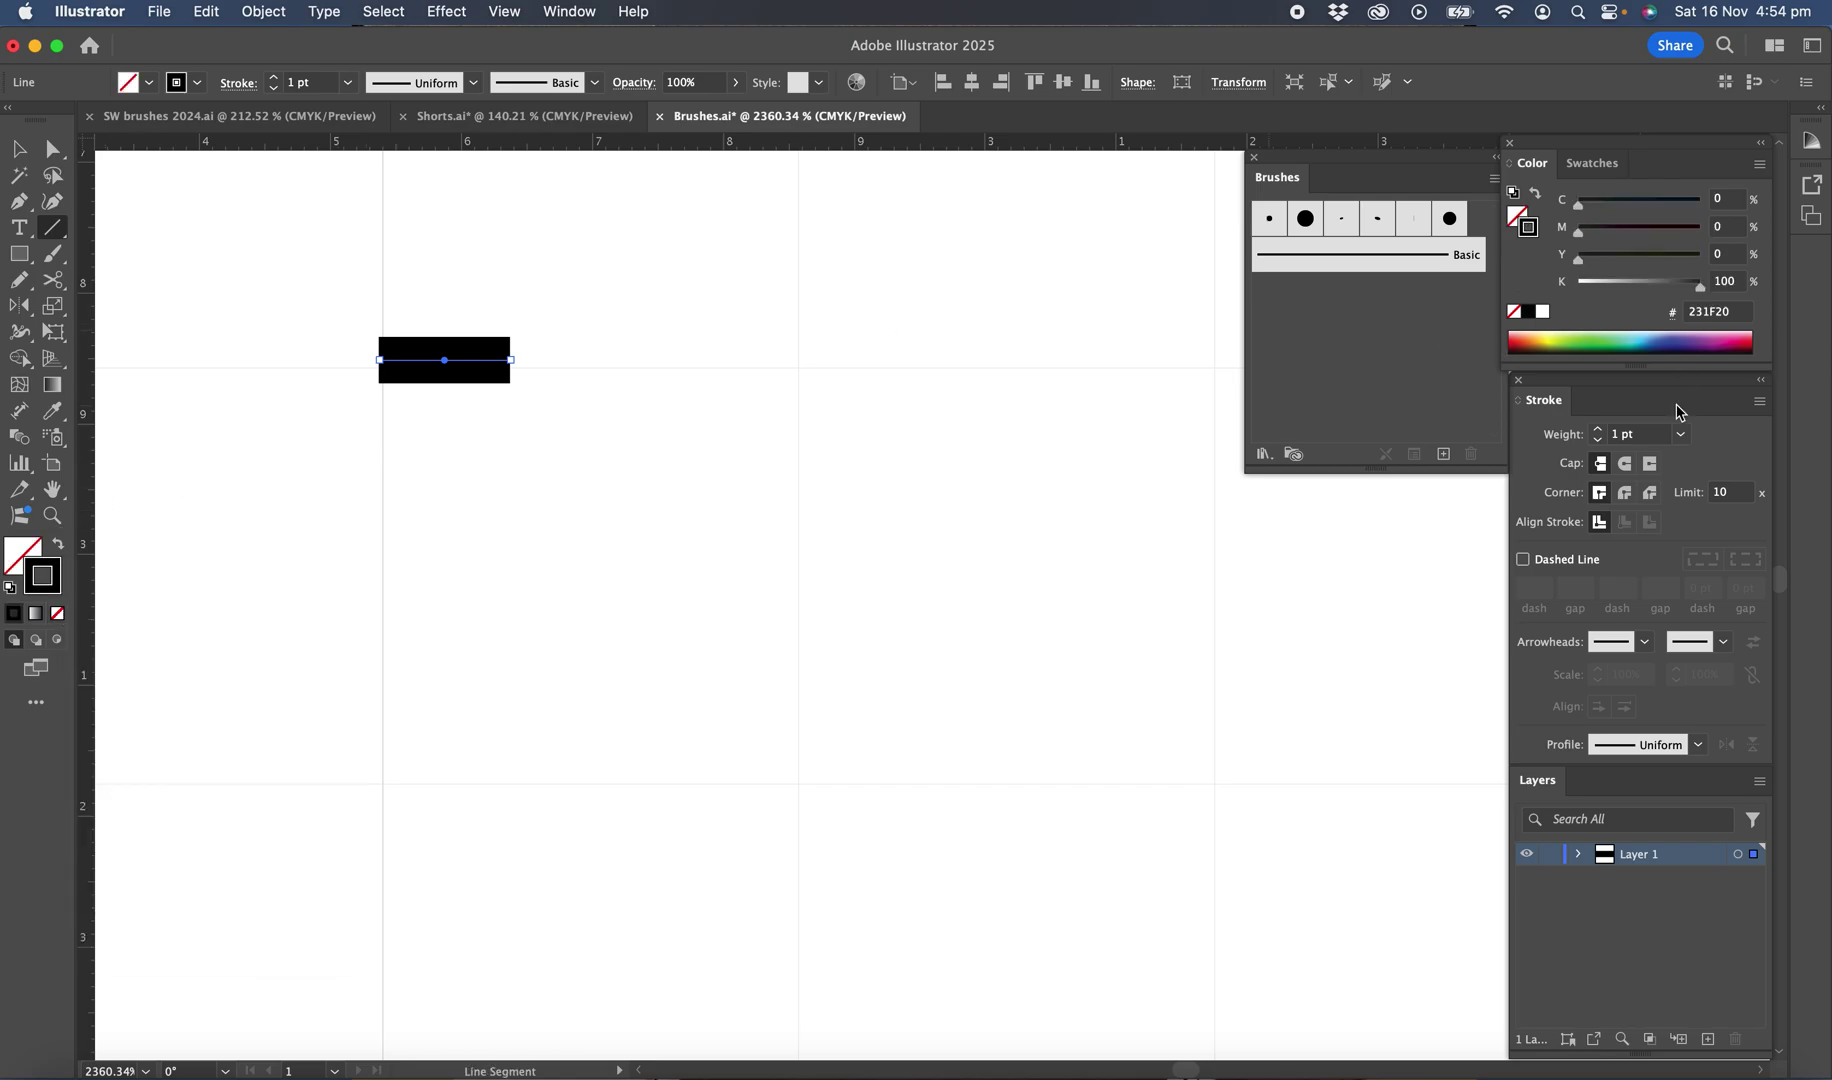
- Give the stroke a 0.75 pt weight with Round Cap and Round Join
left_click(1683, 436)
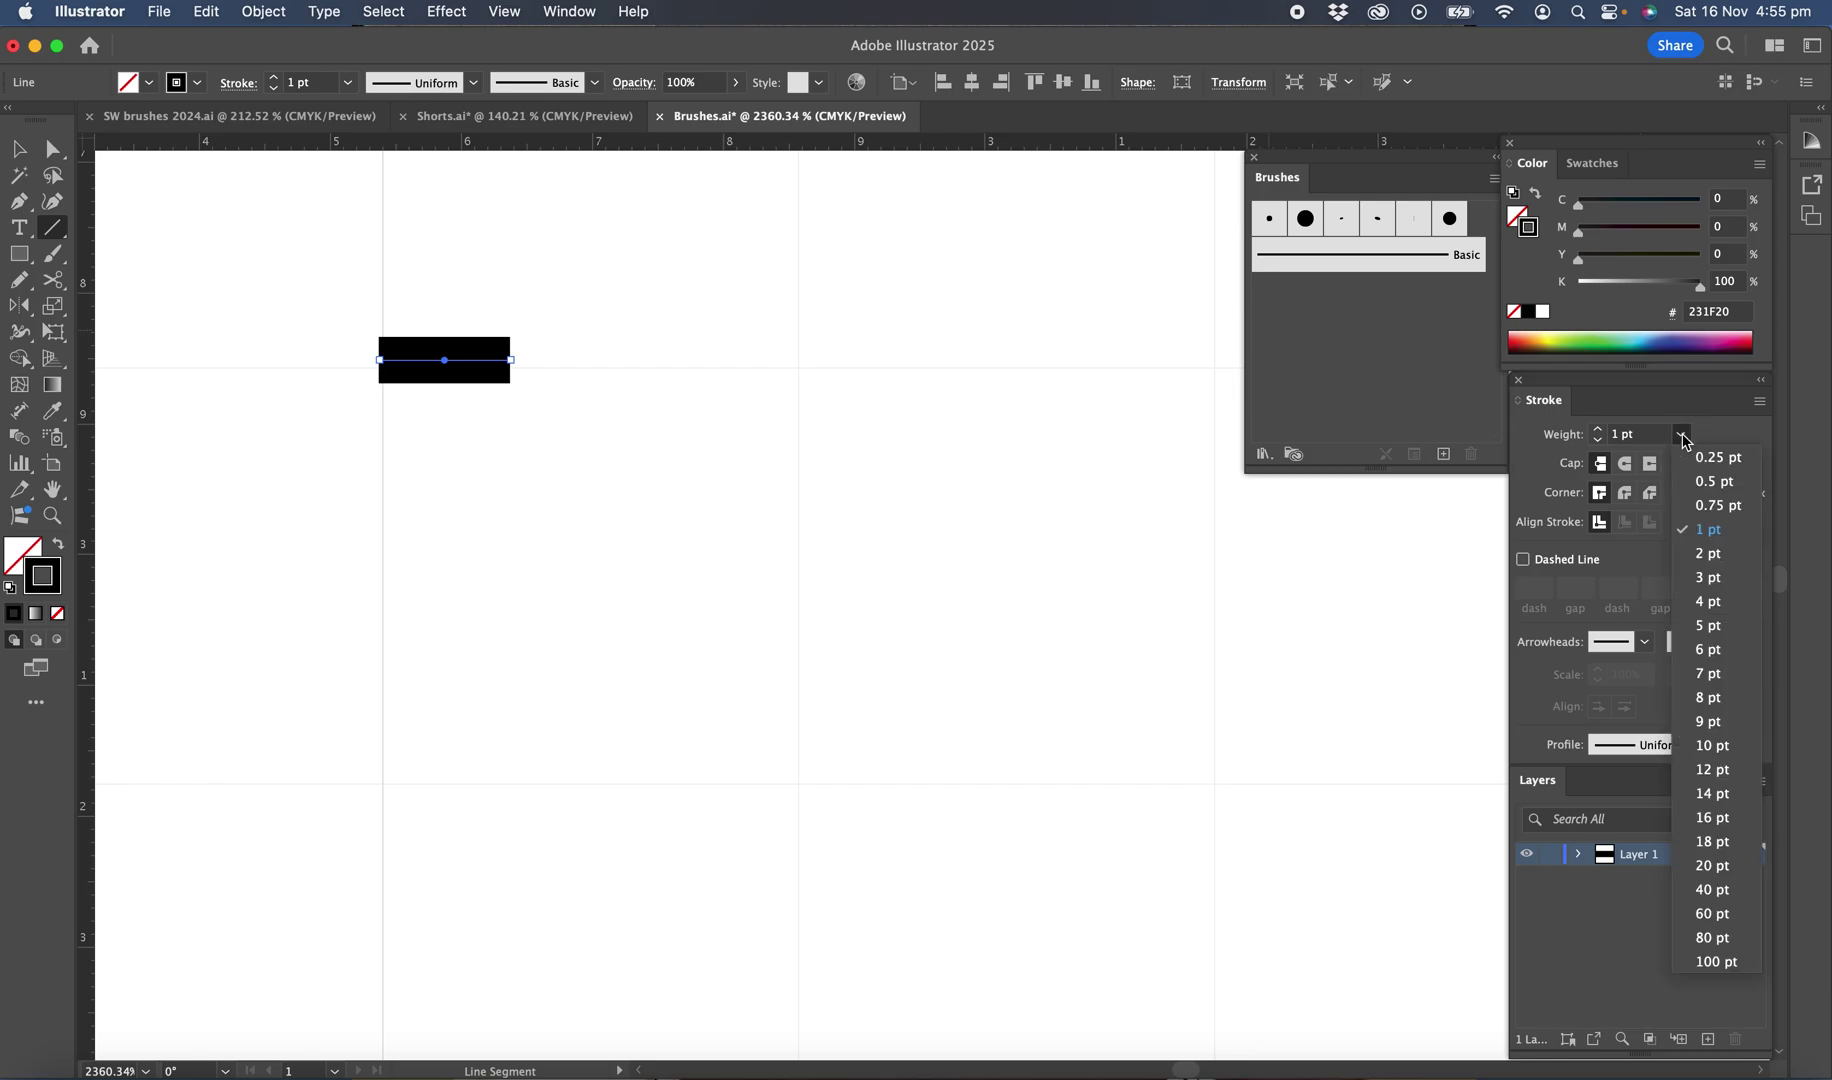
left_click(1692, 508)
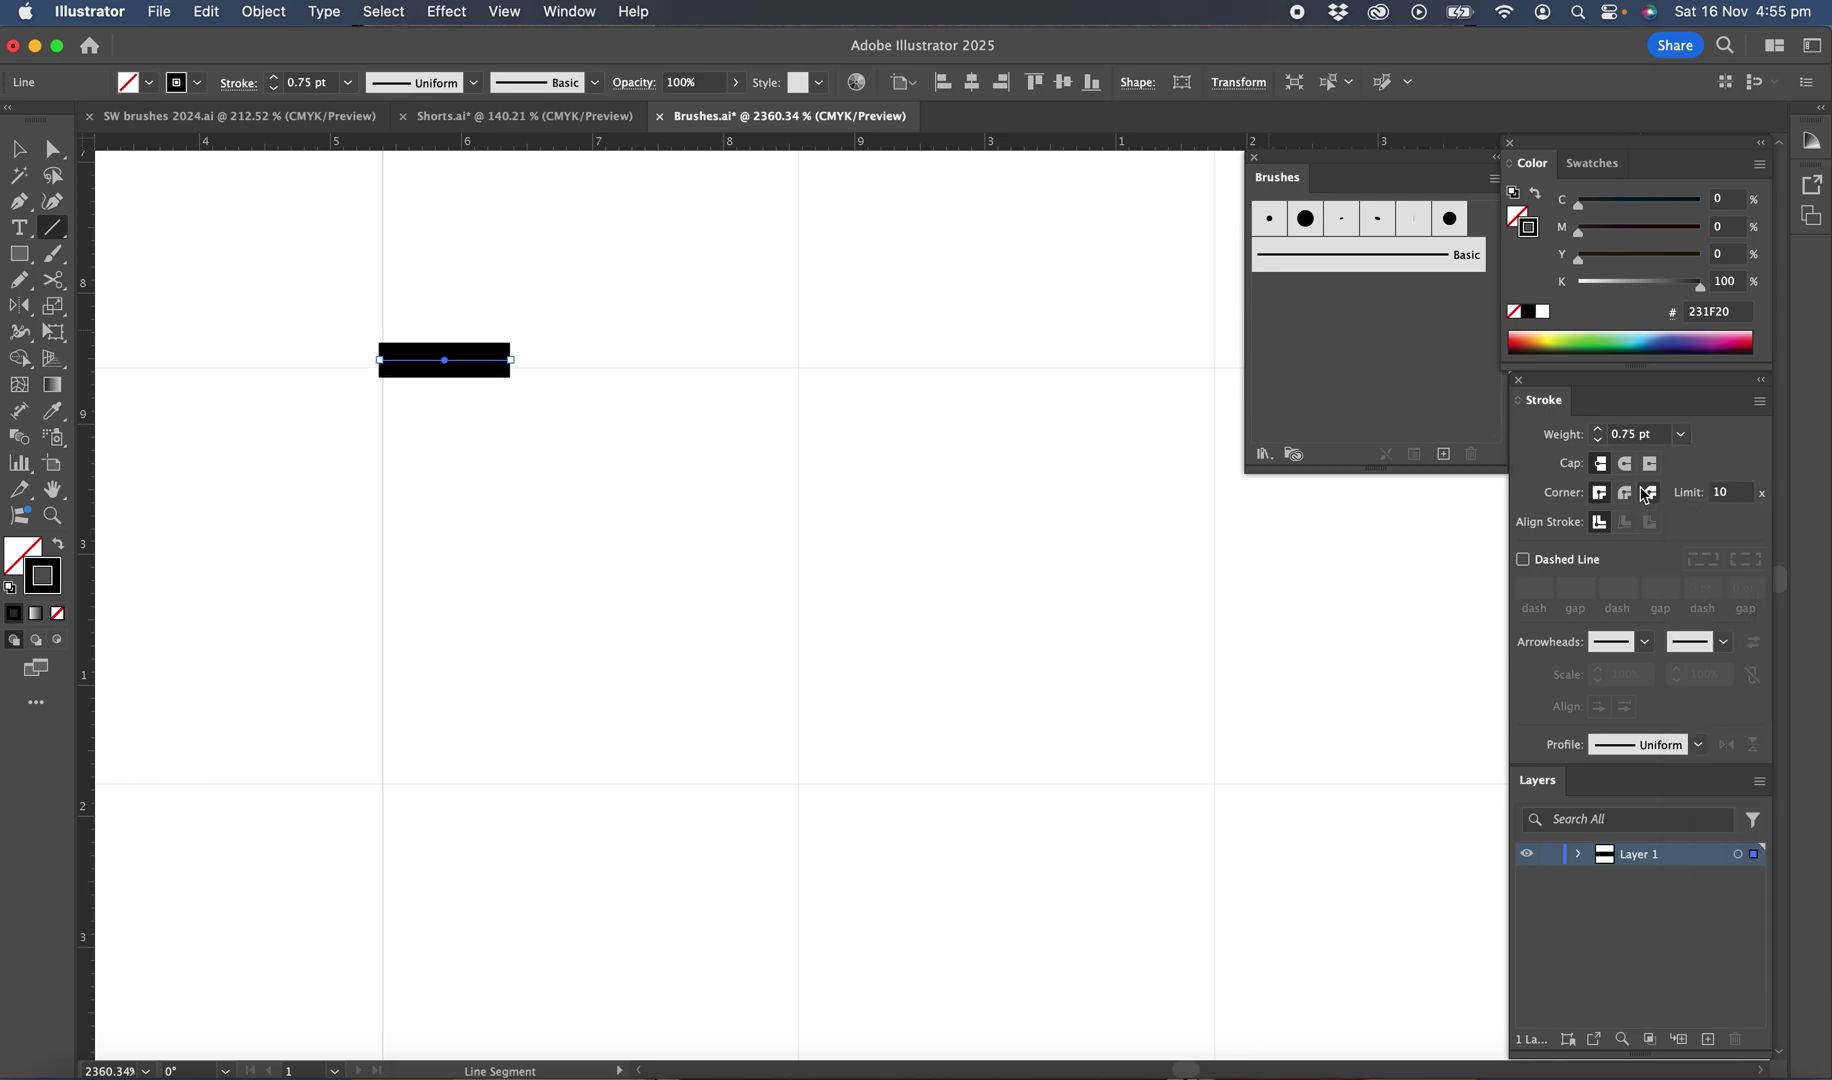
left_click(1626, 467)
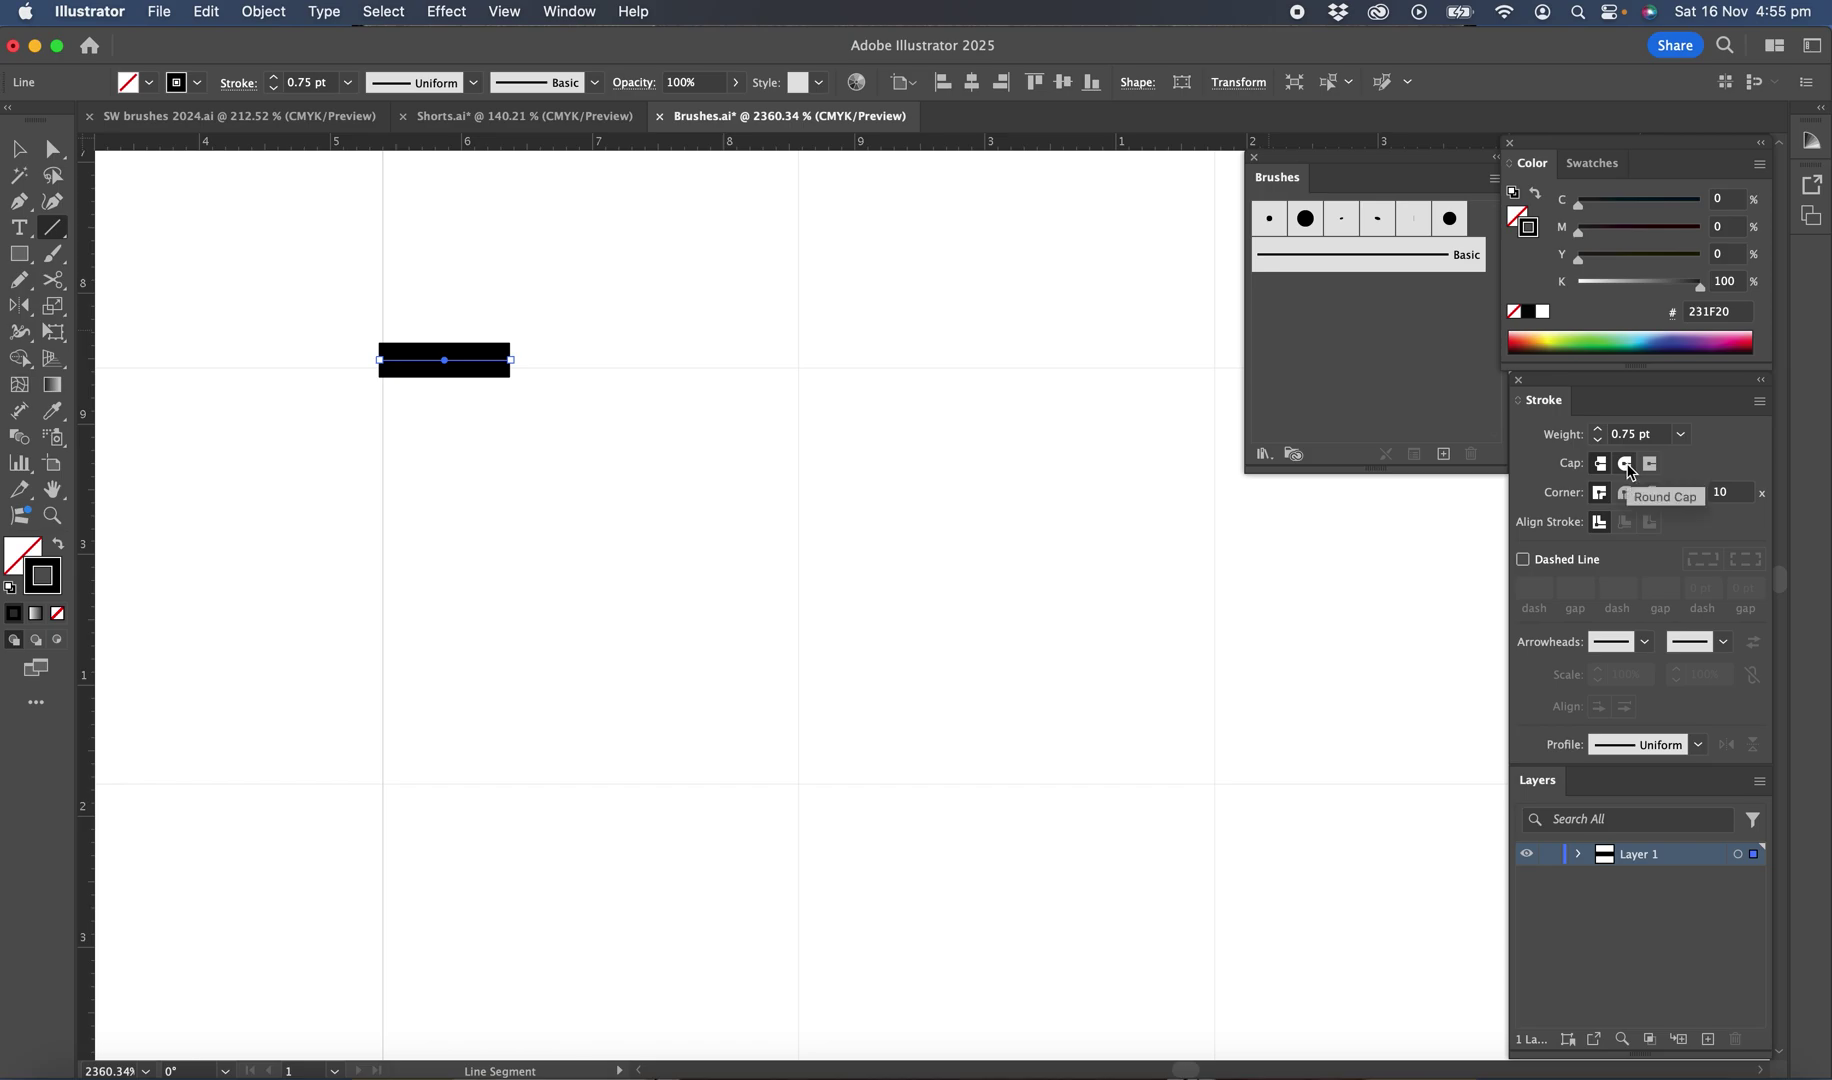
left_click(1627, 466)
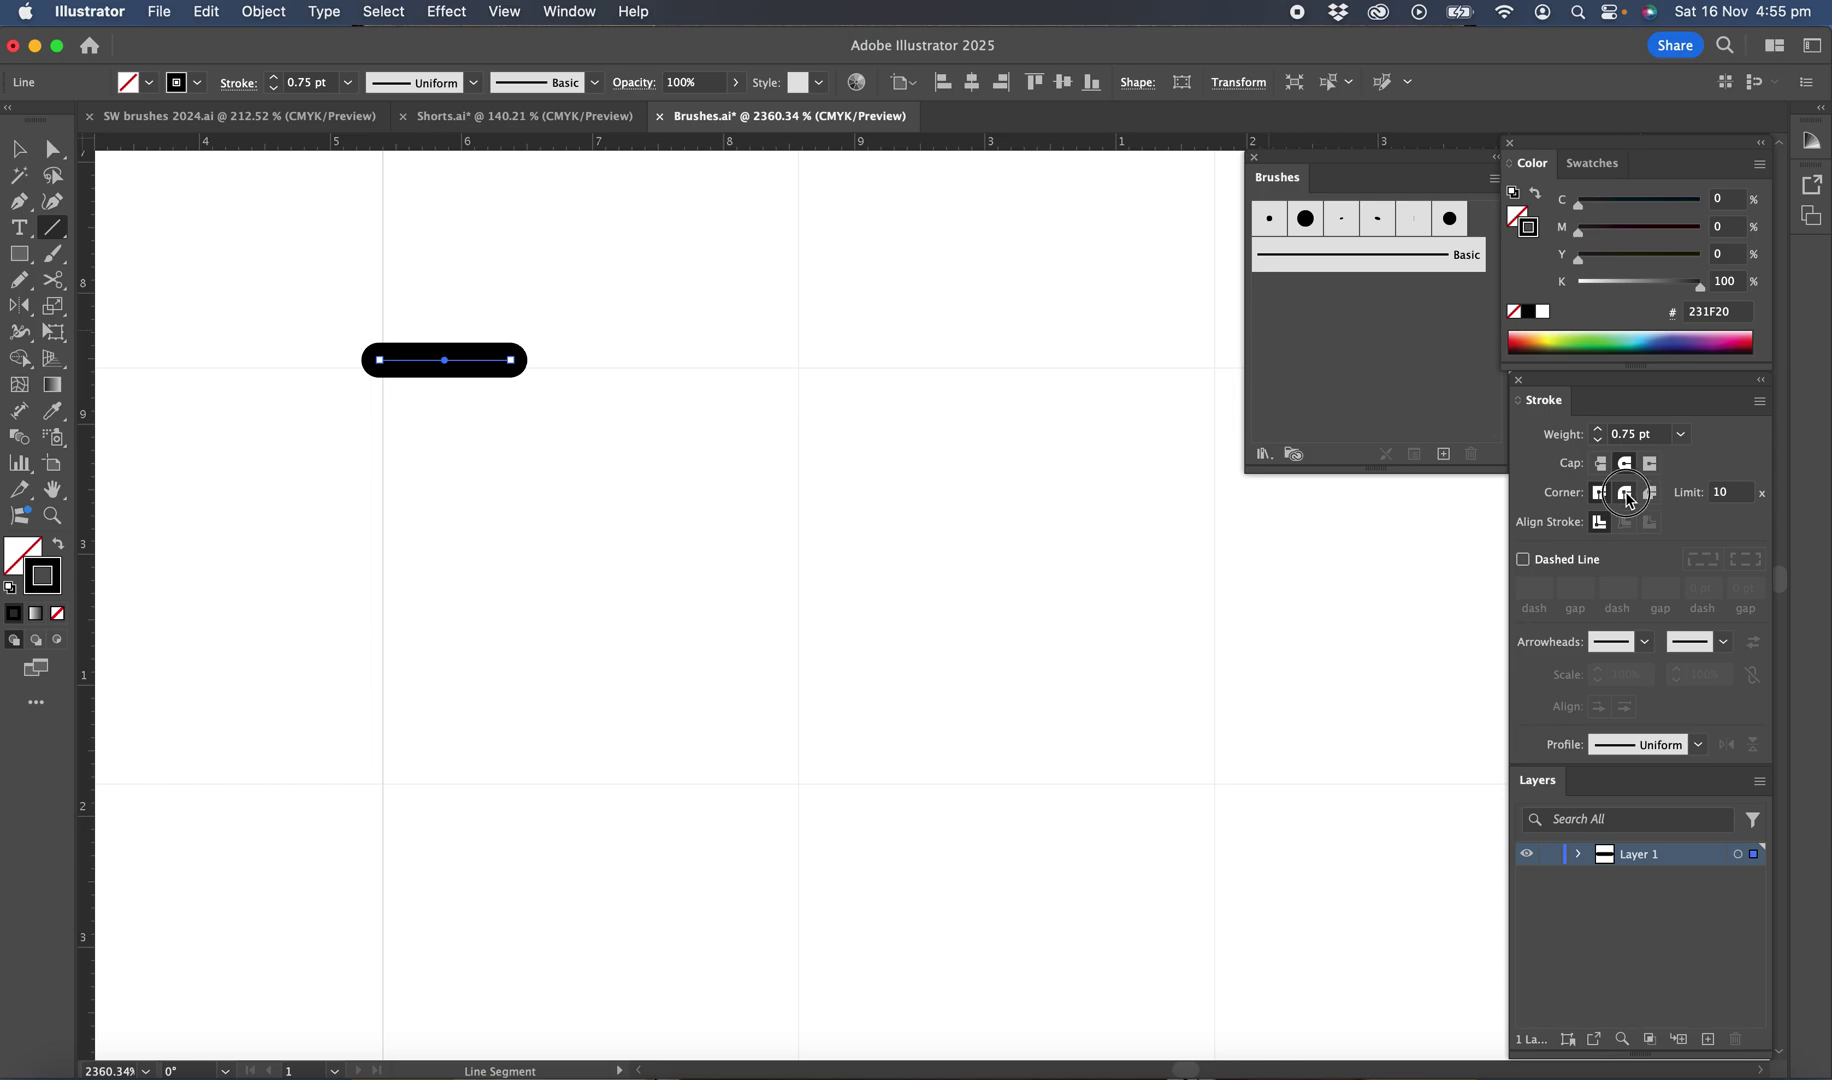
left_click(1626, 494)
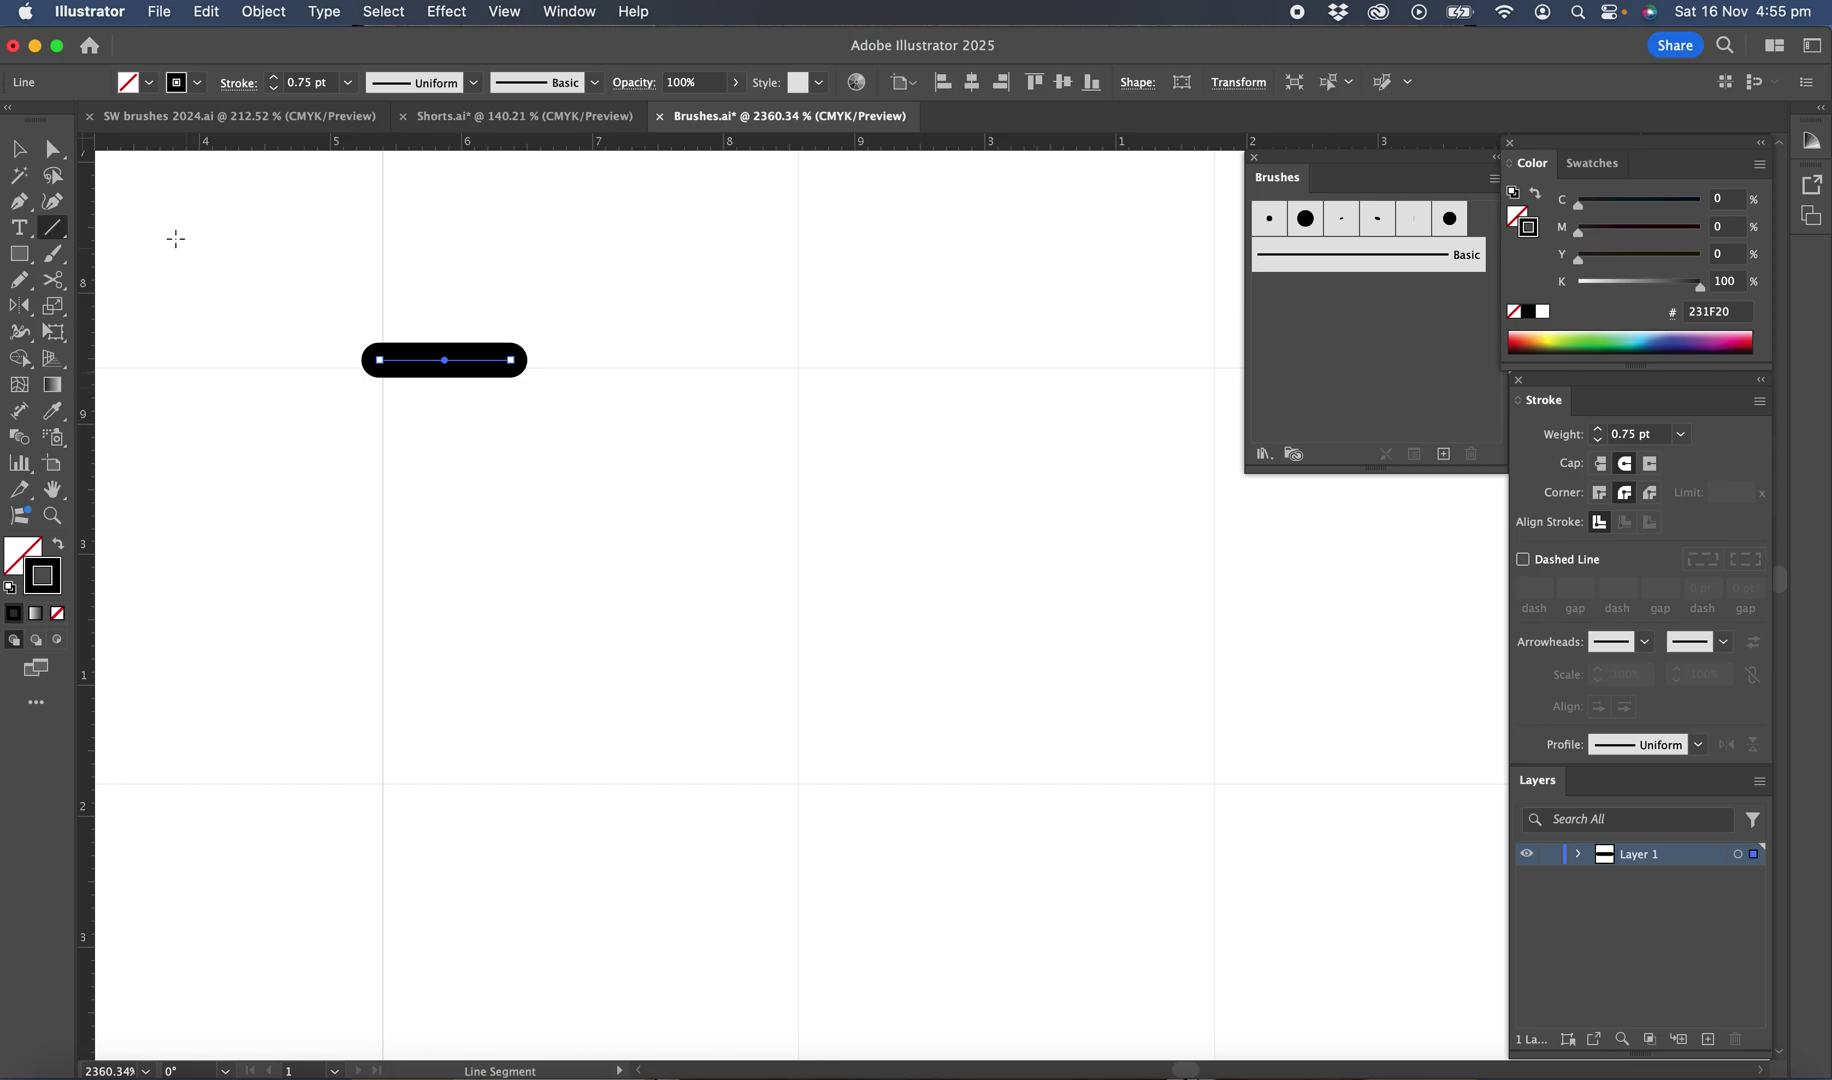
- Select the line and start a new Pattern Brush named 'Single stitch'
left_click(21, 152)
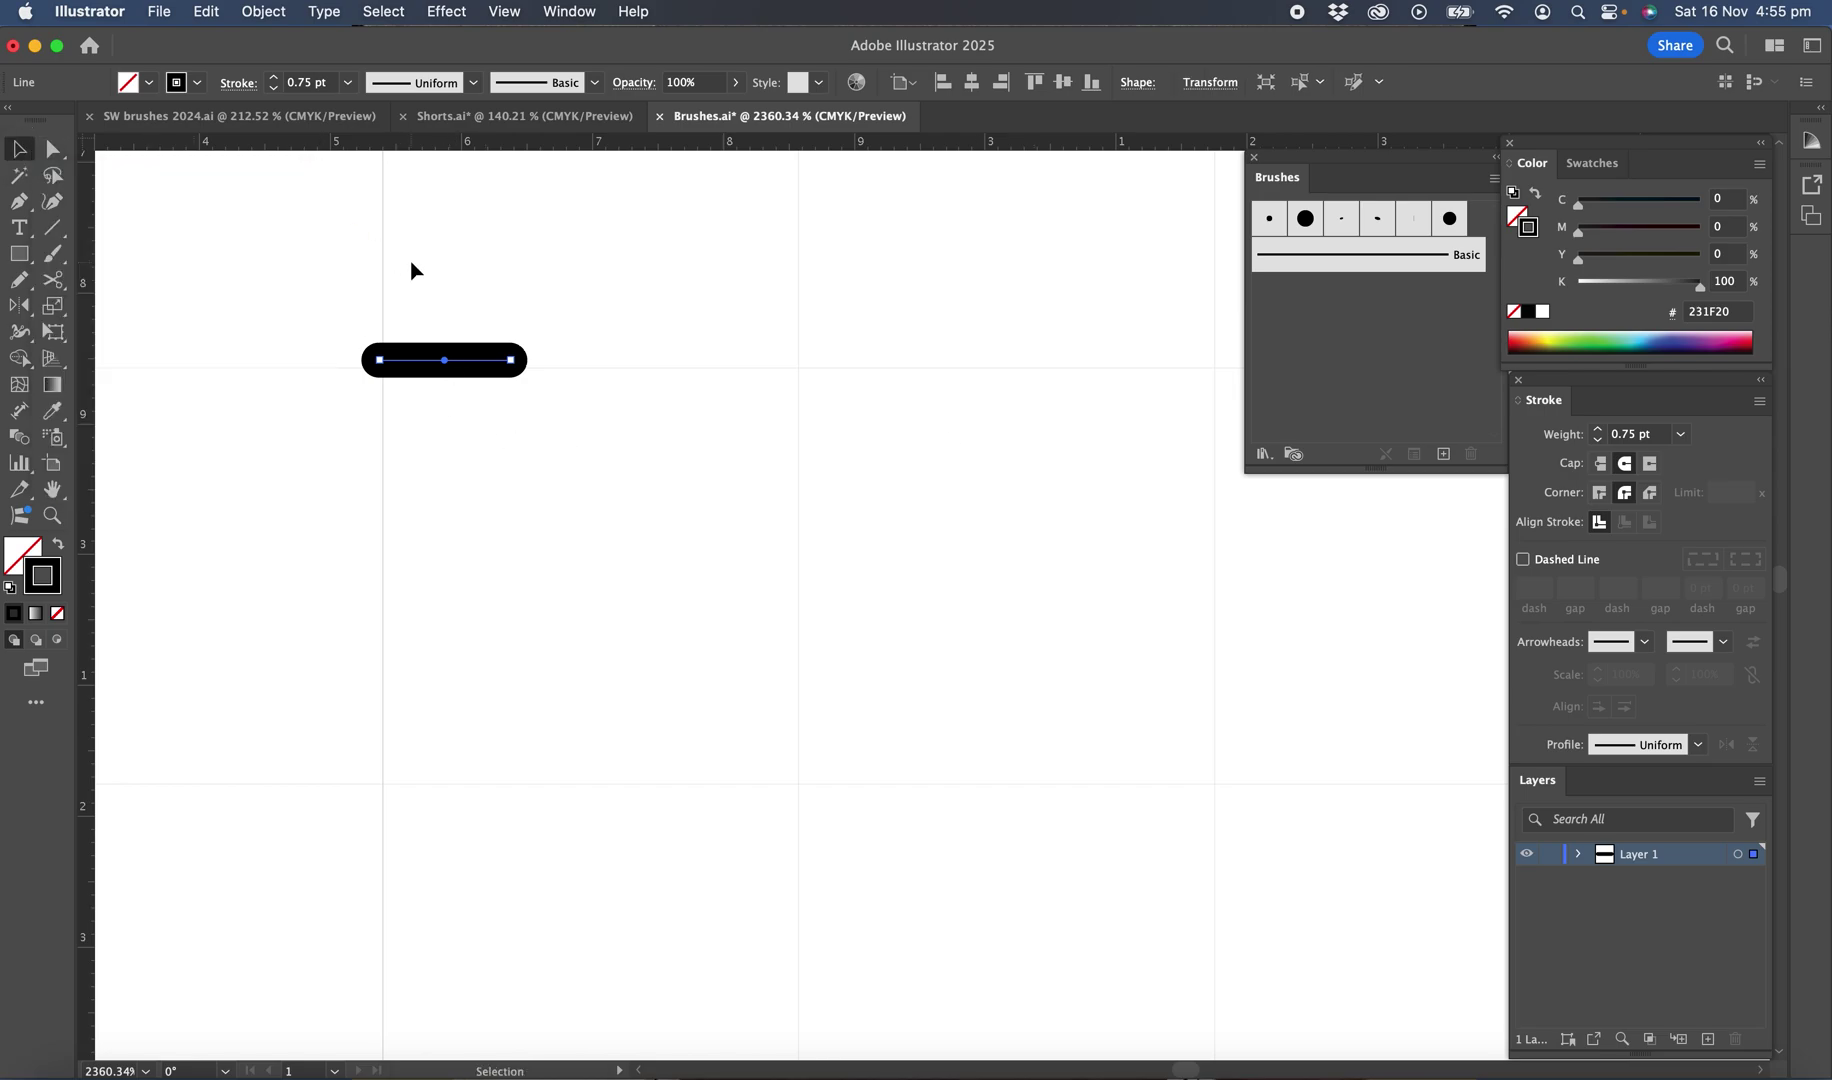
left_click(445, 290)
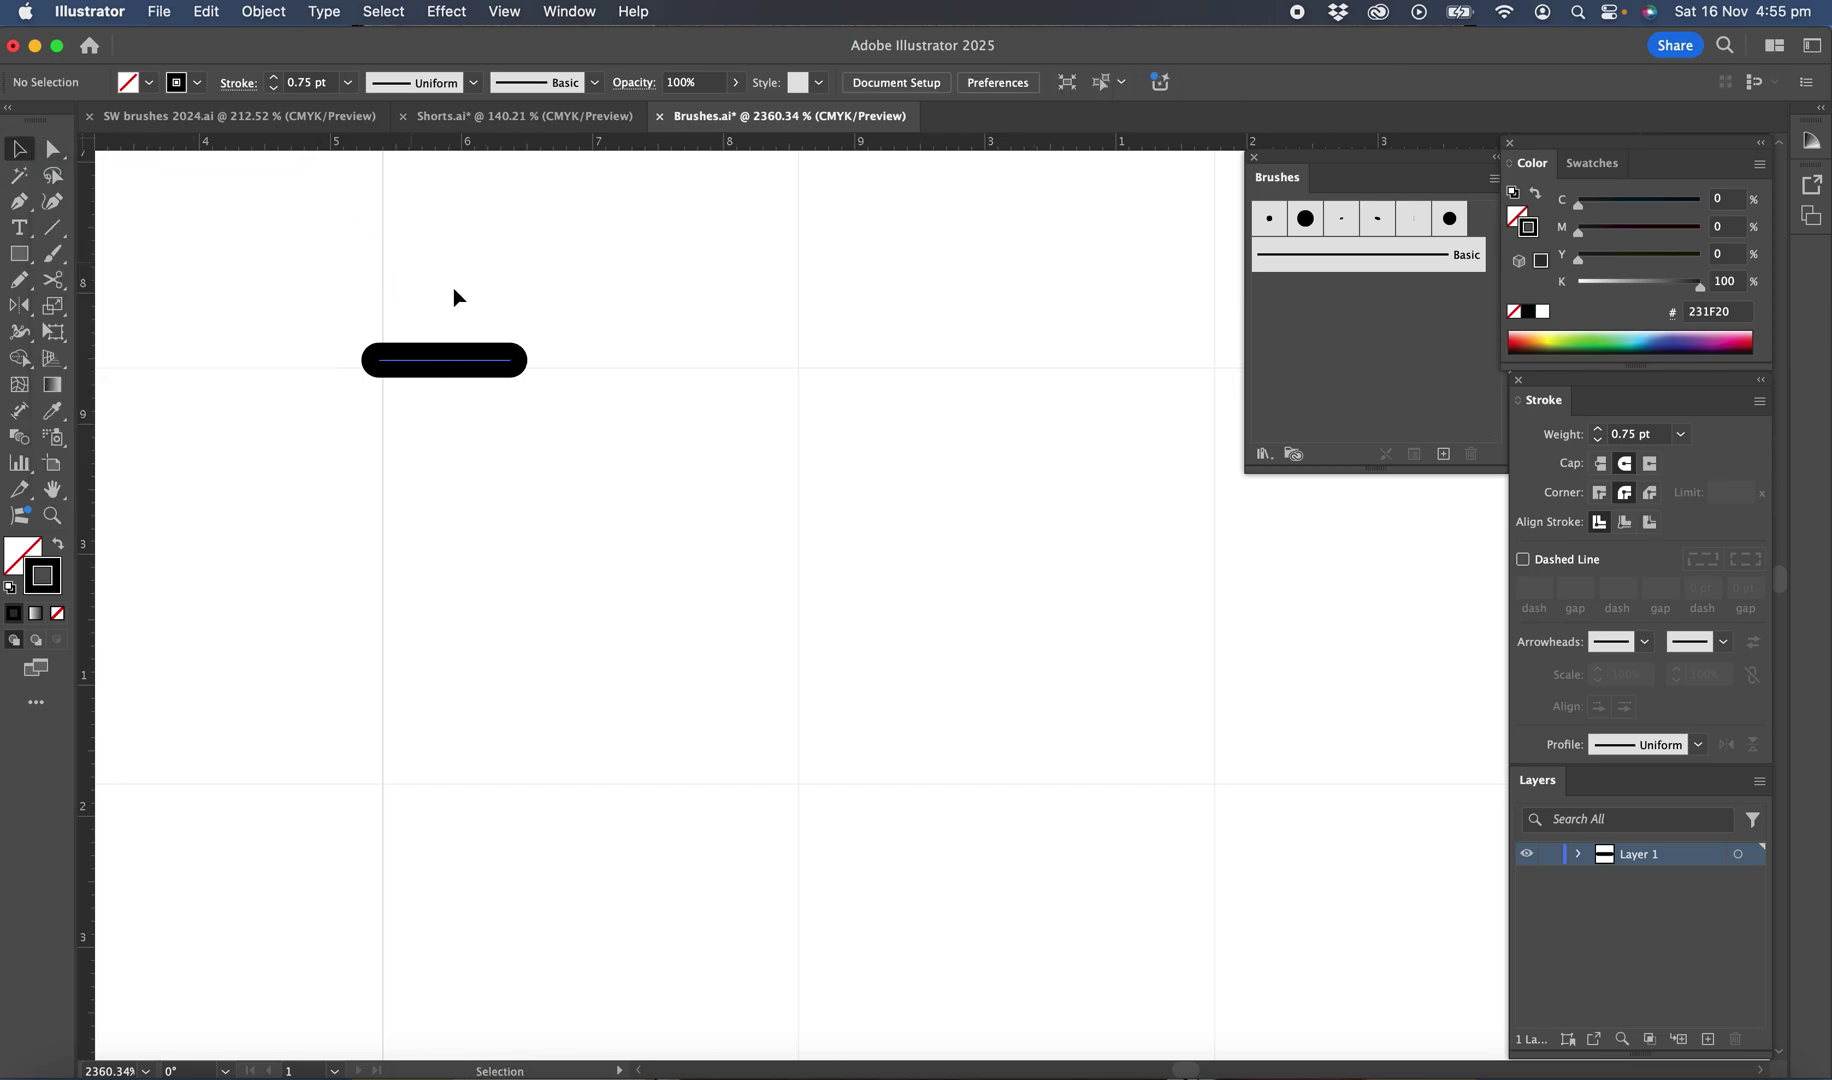
left_click(447, 366)
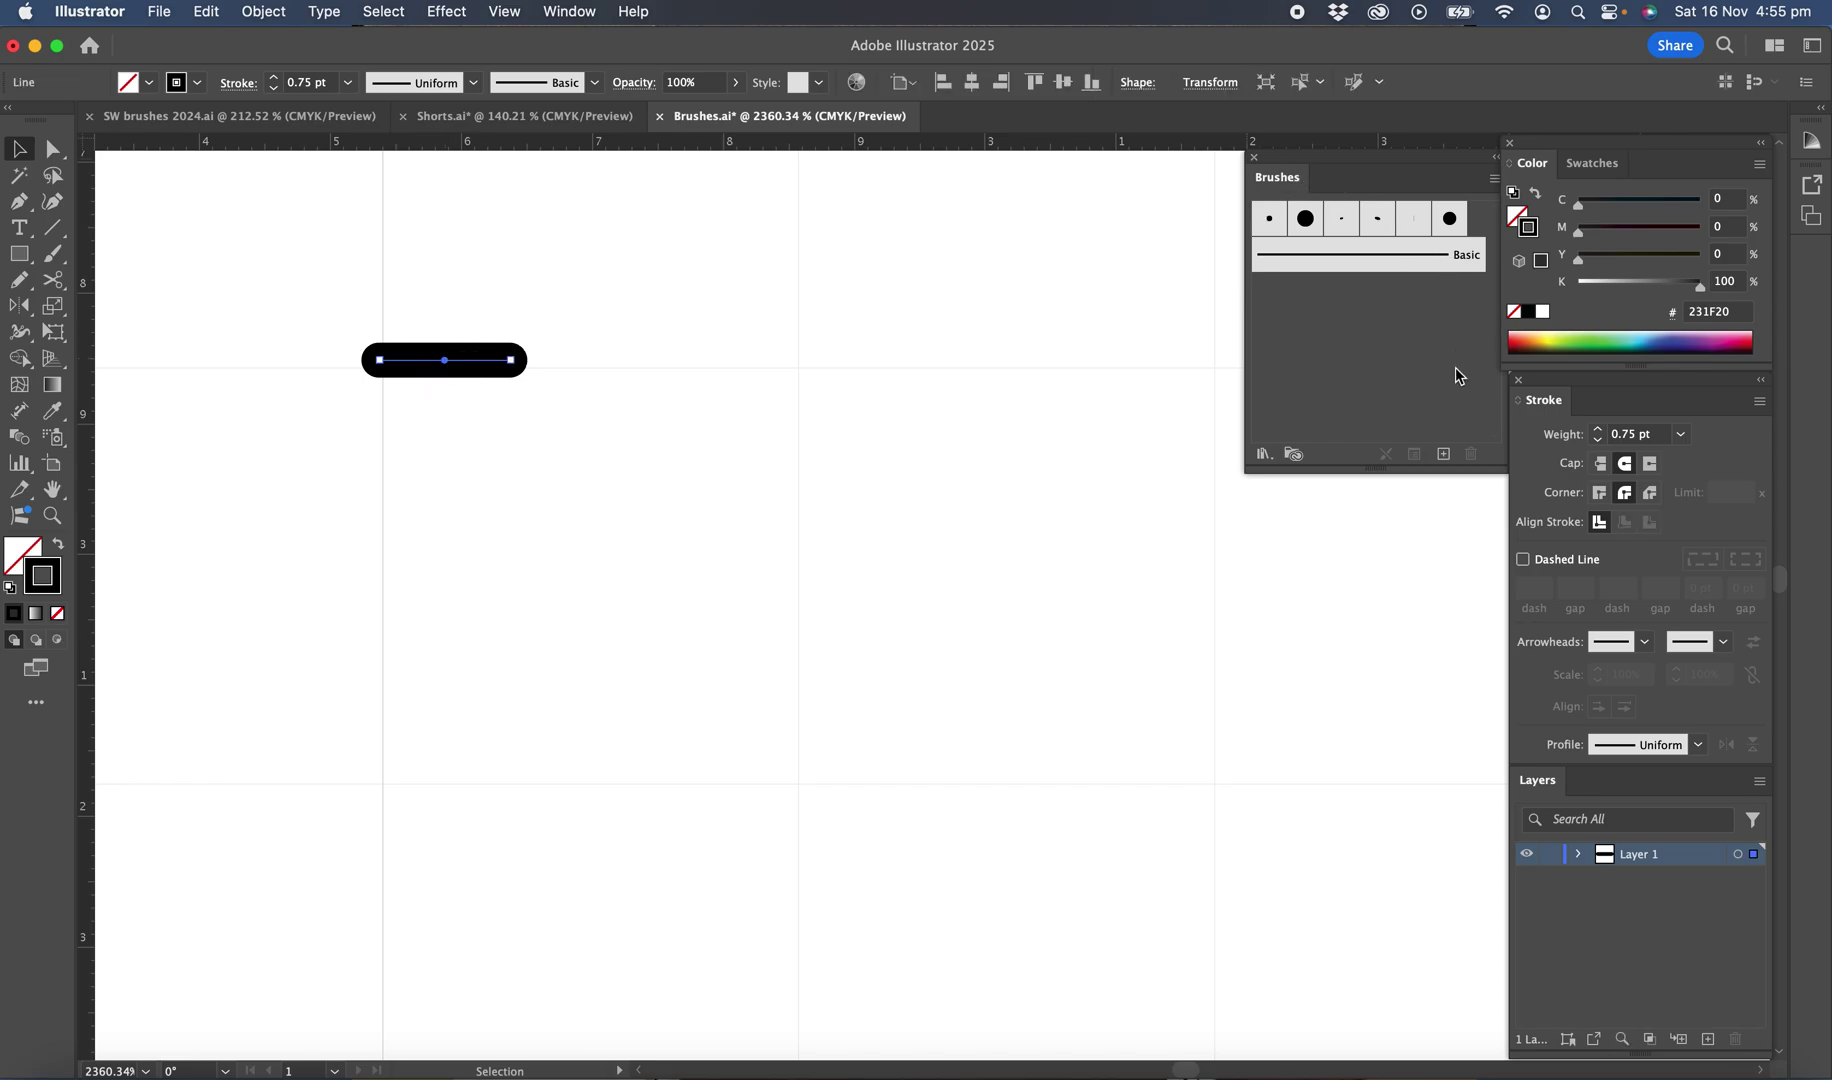
left_click(1443, 454)
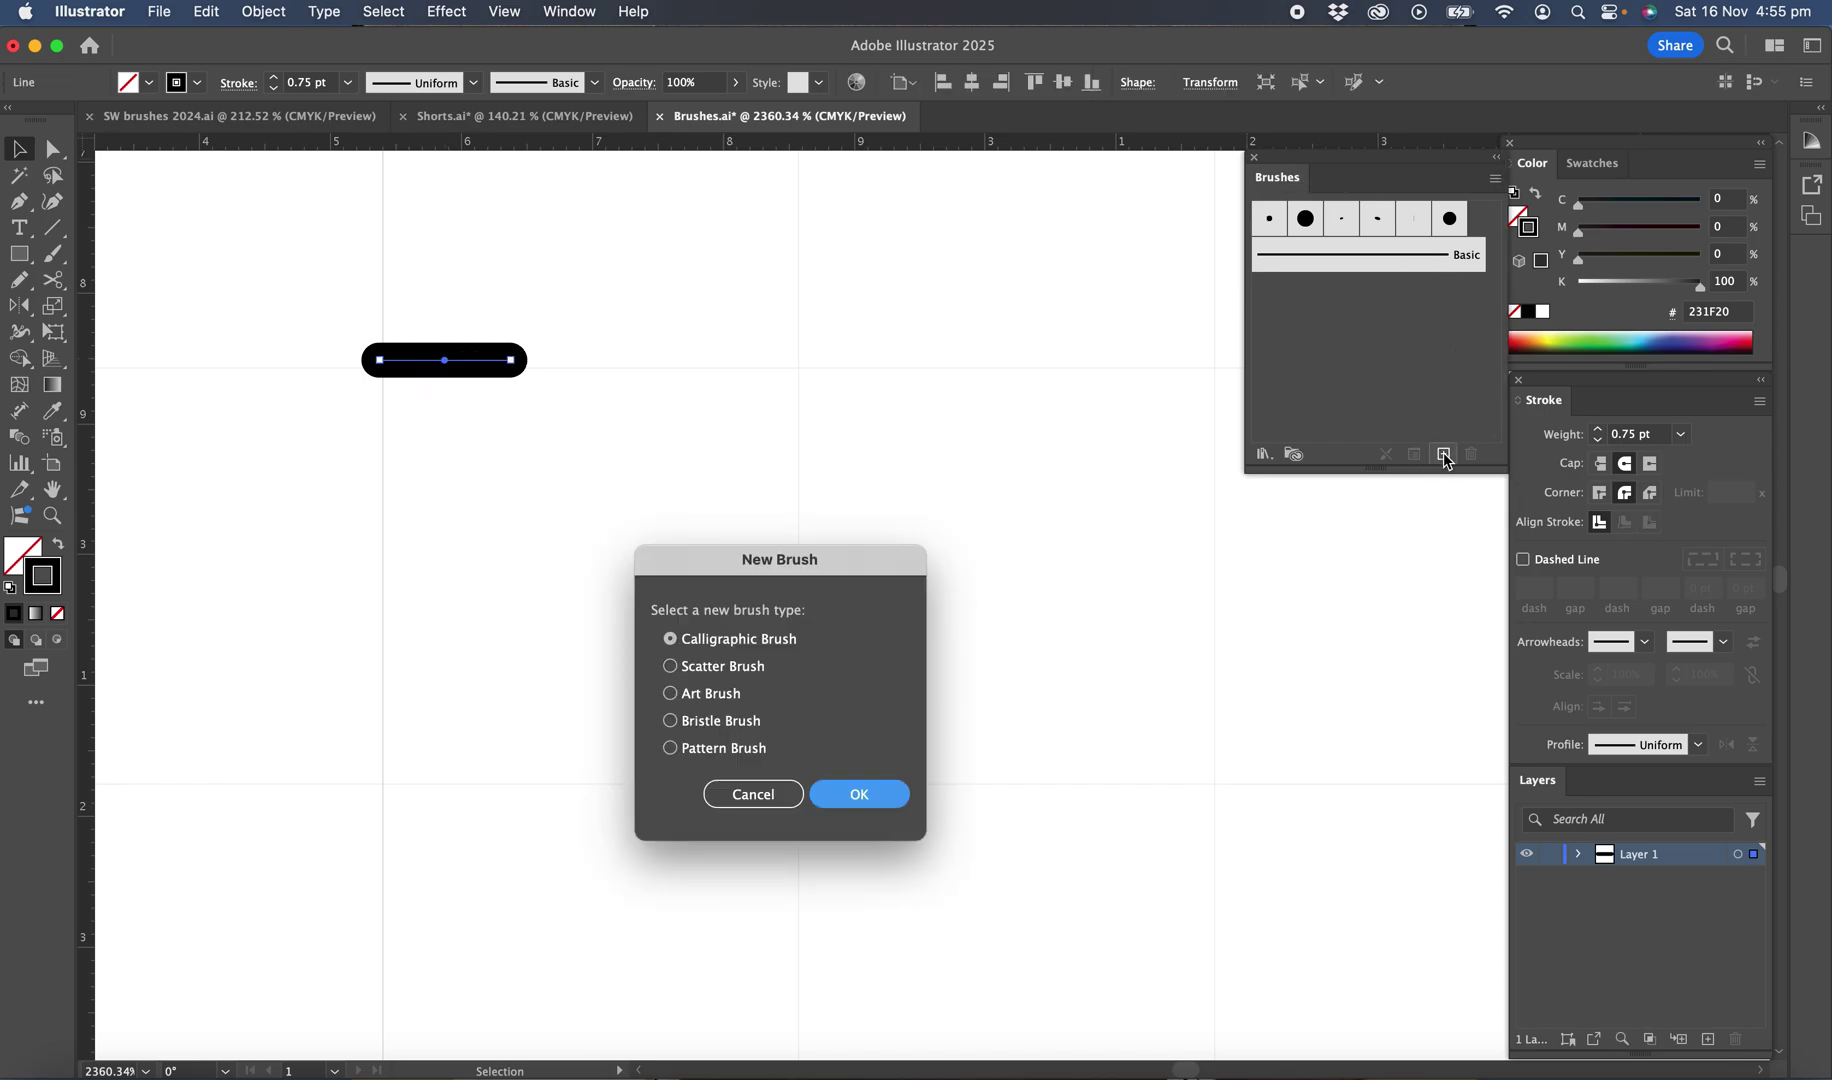
left_click(672, 749)
left_click(877, 796)
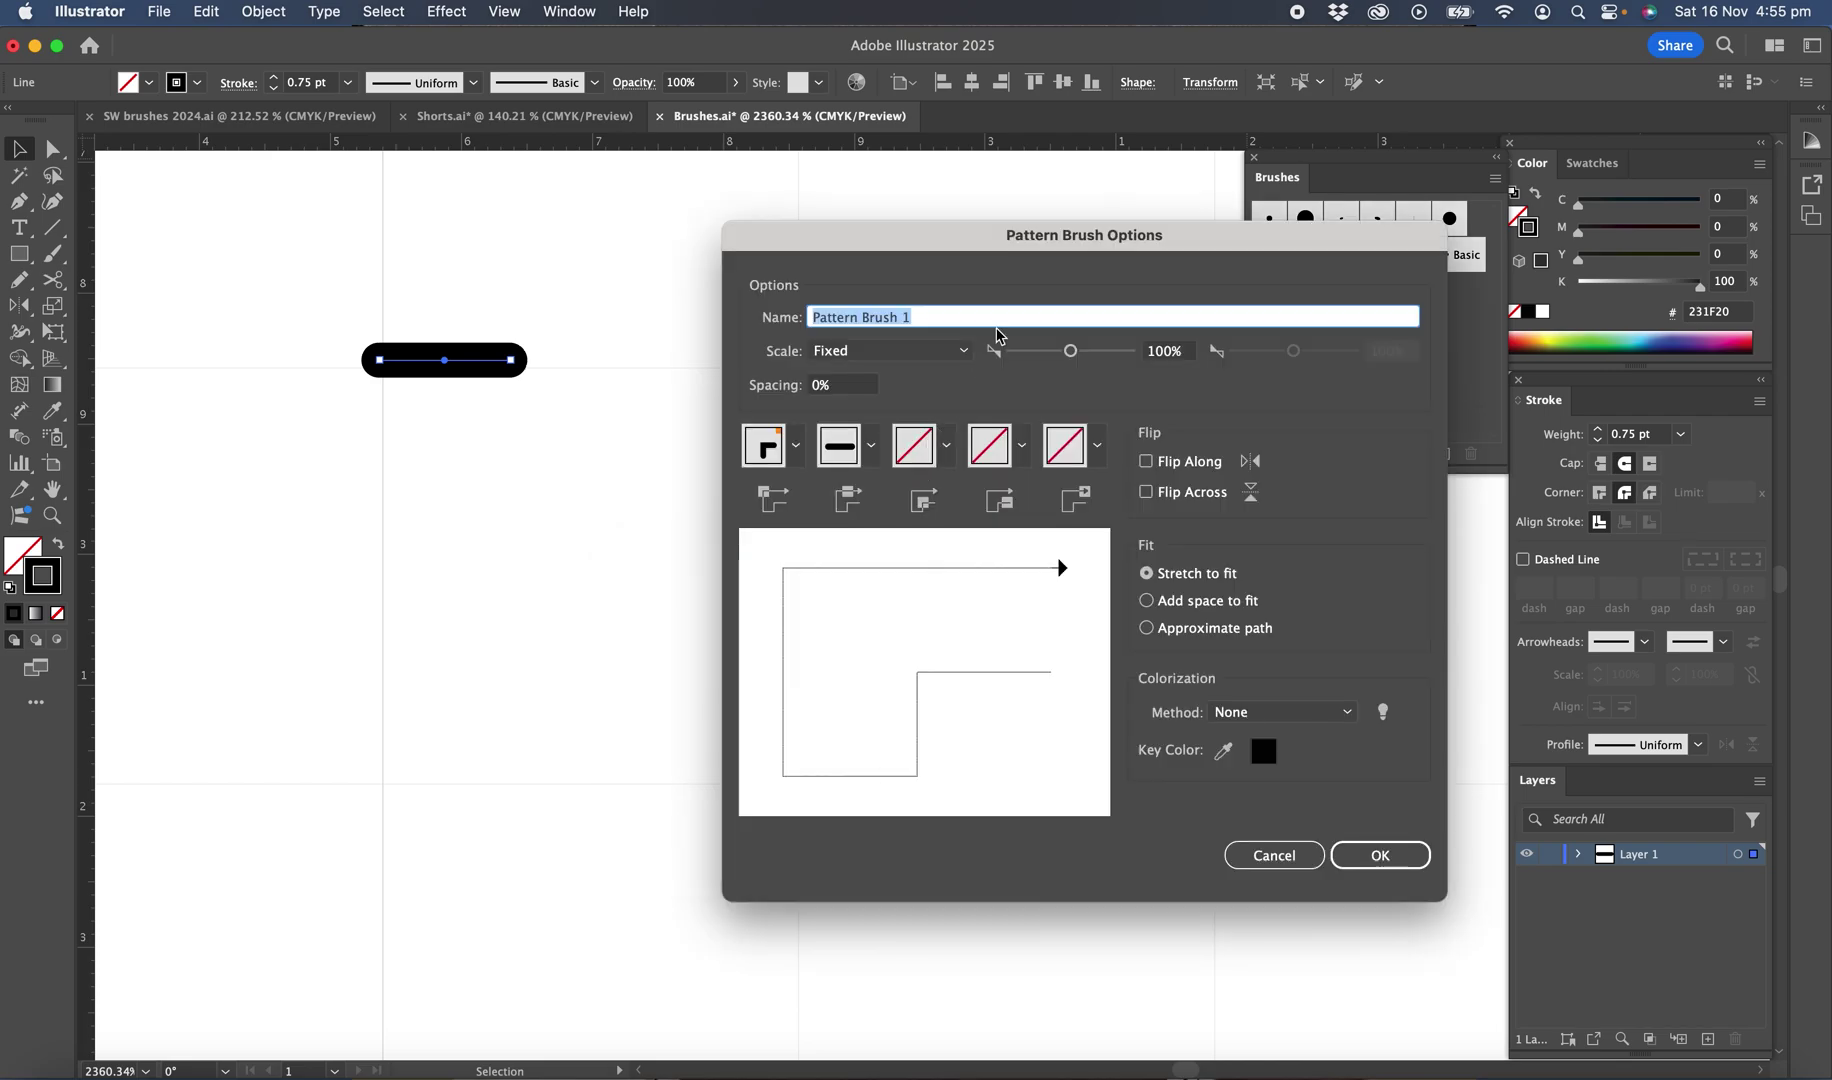
type("Single ")
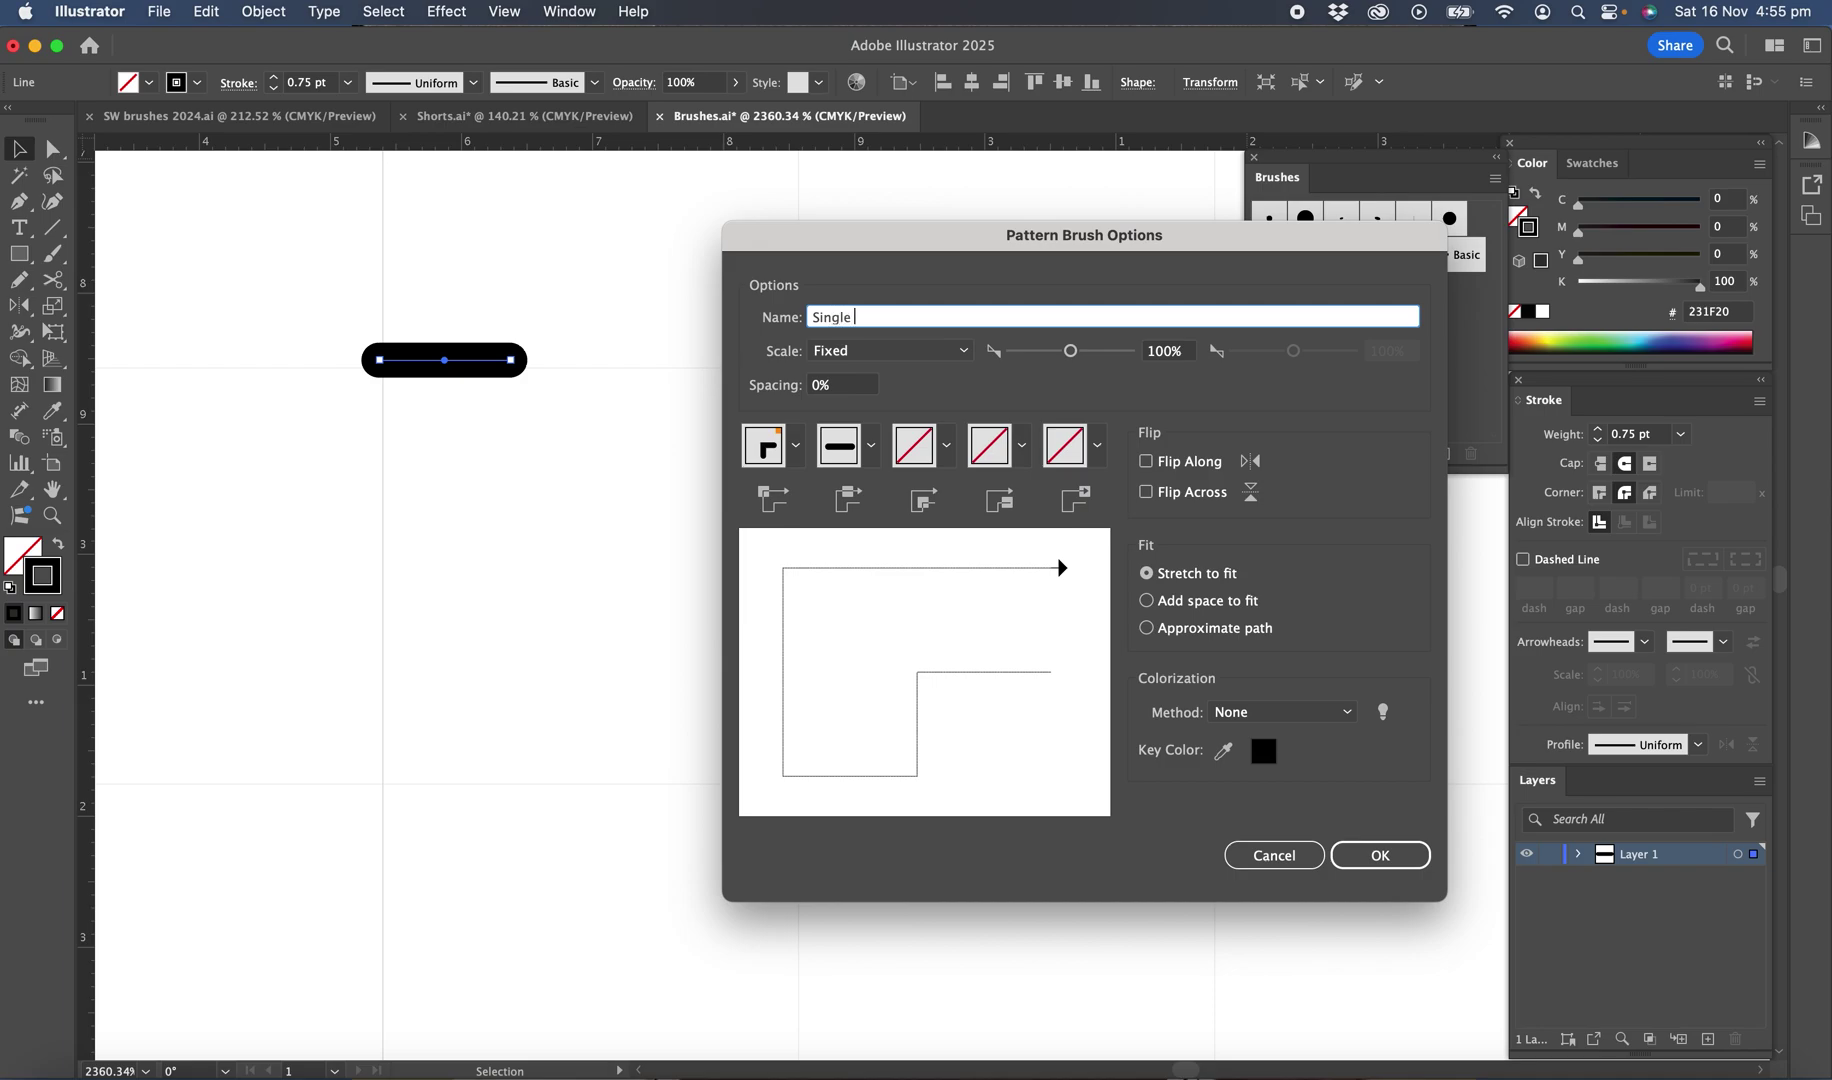
type("stitch")
- Set both corner tiles to Auto-Centered and colorization to Tints, then save the brush
left_click(797, 450)
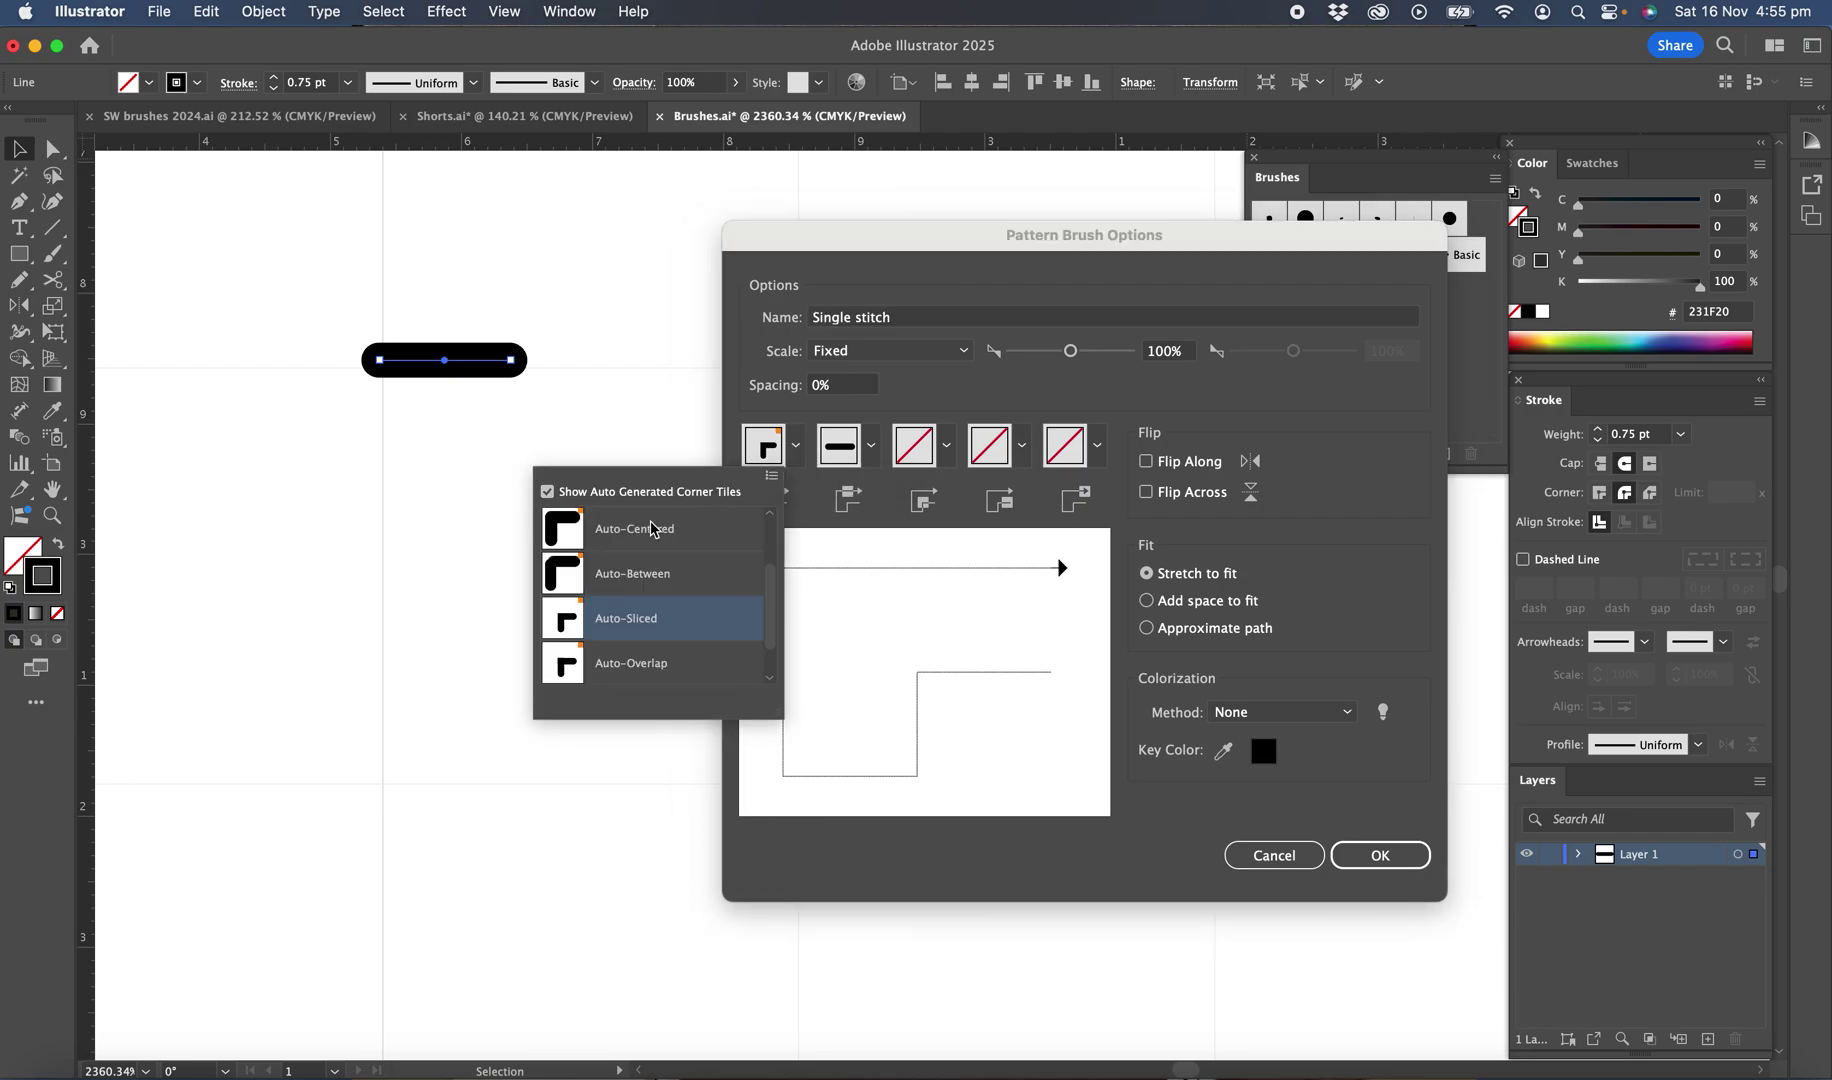
left_click(648, 539)
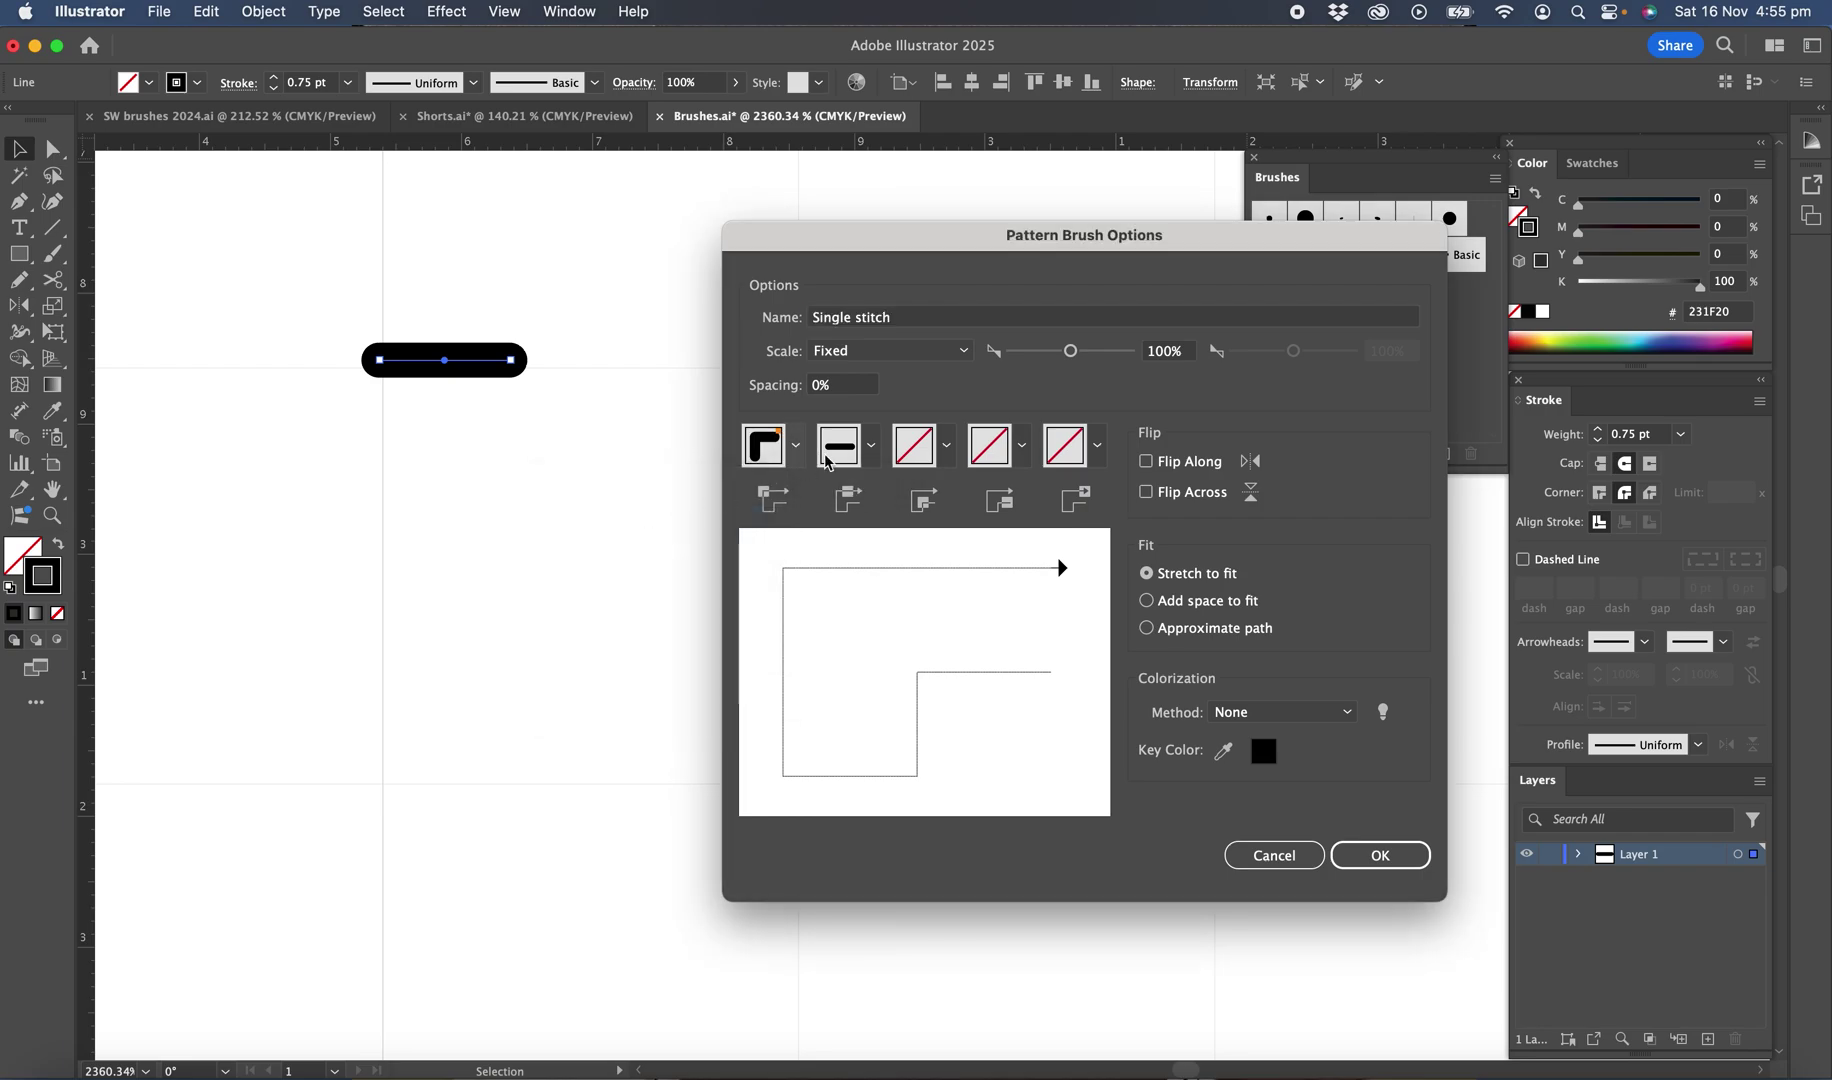
left_click(947, 446)
left_click(843, 621)
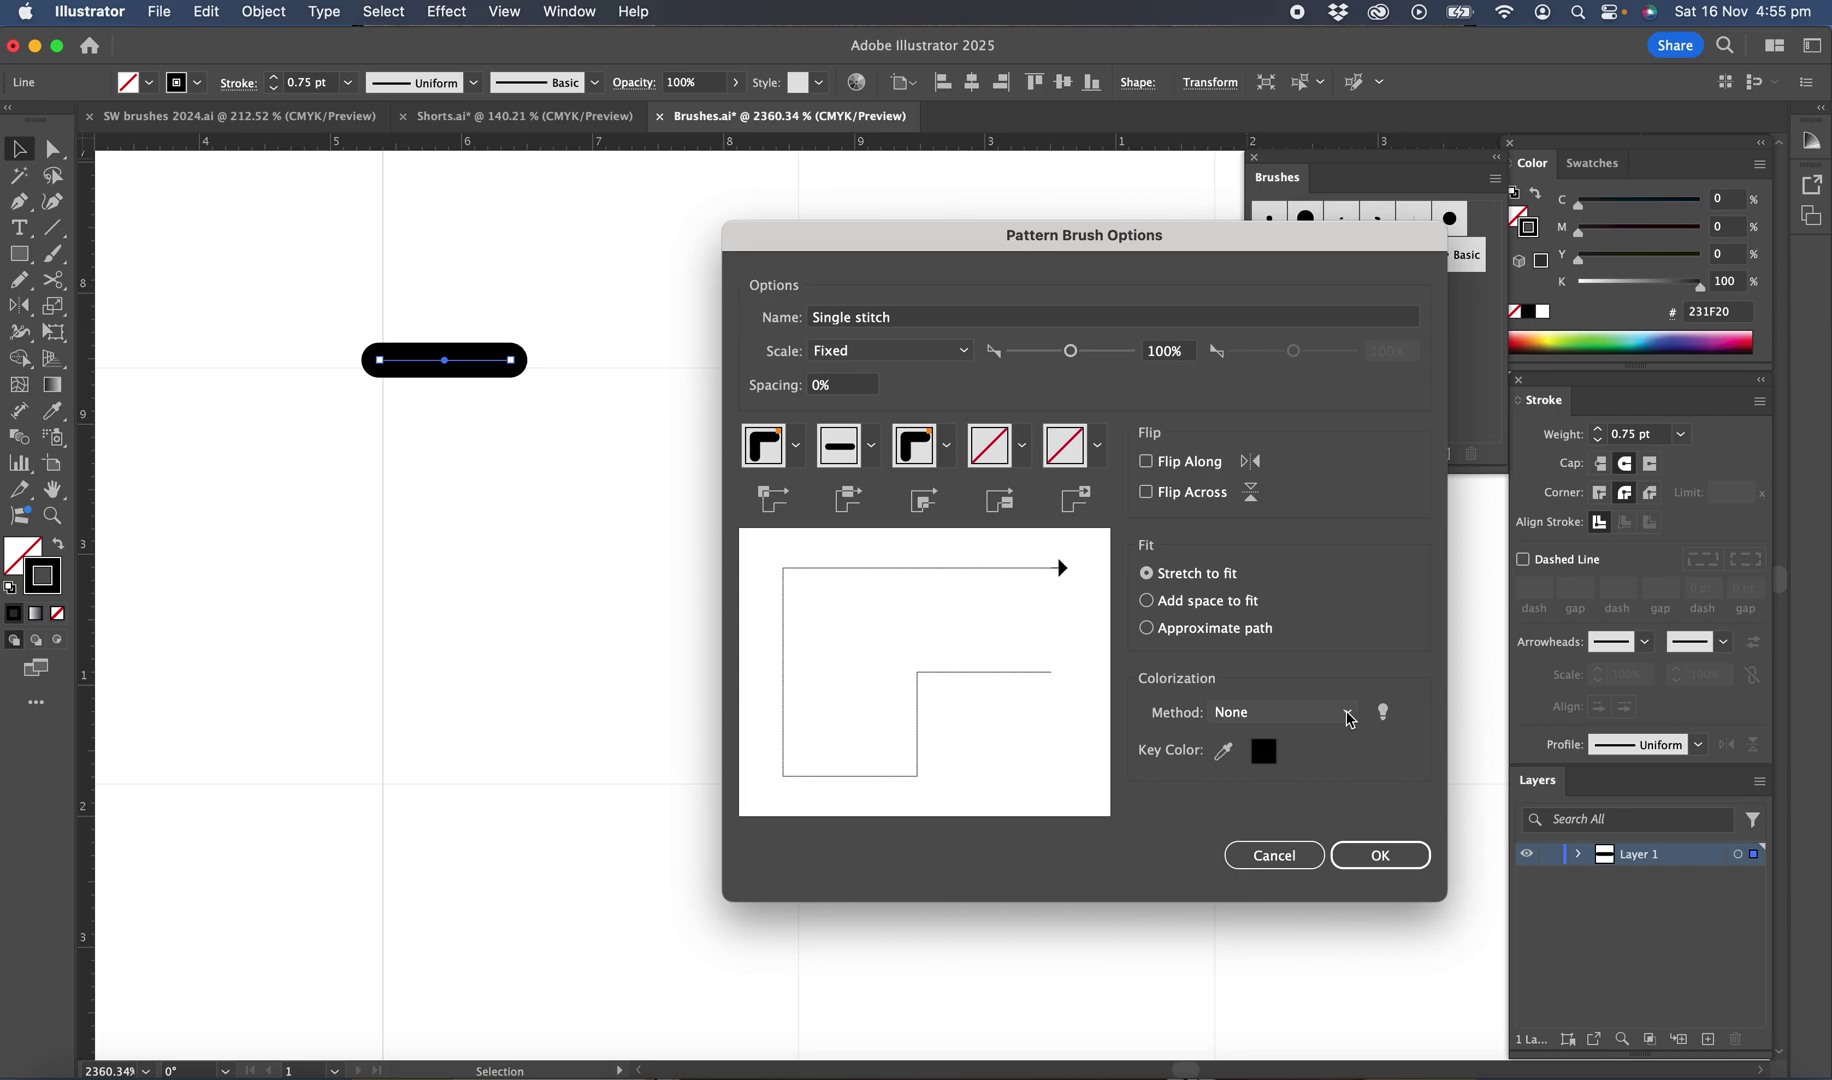
left_click(1349, 719)
left_click(1299, 764)
left_click(1380, 856)
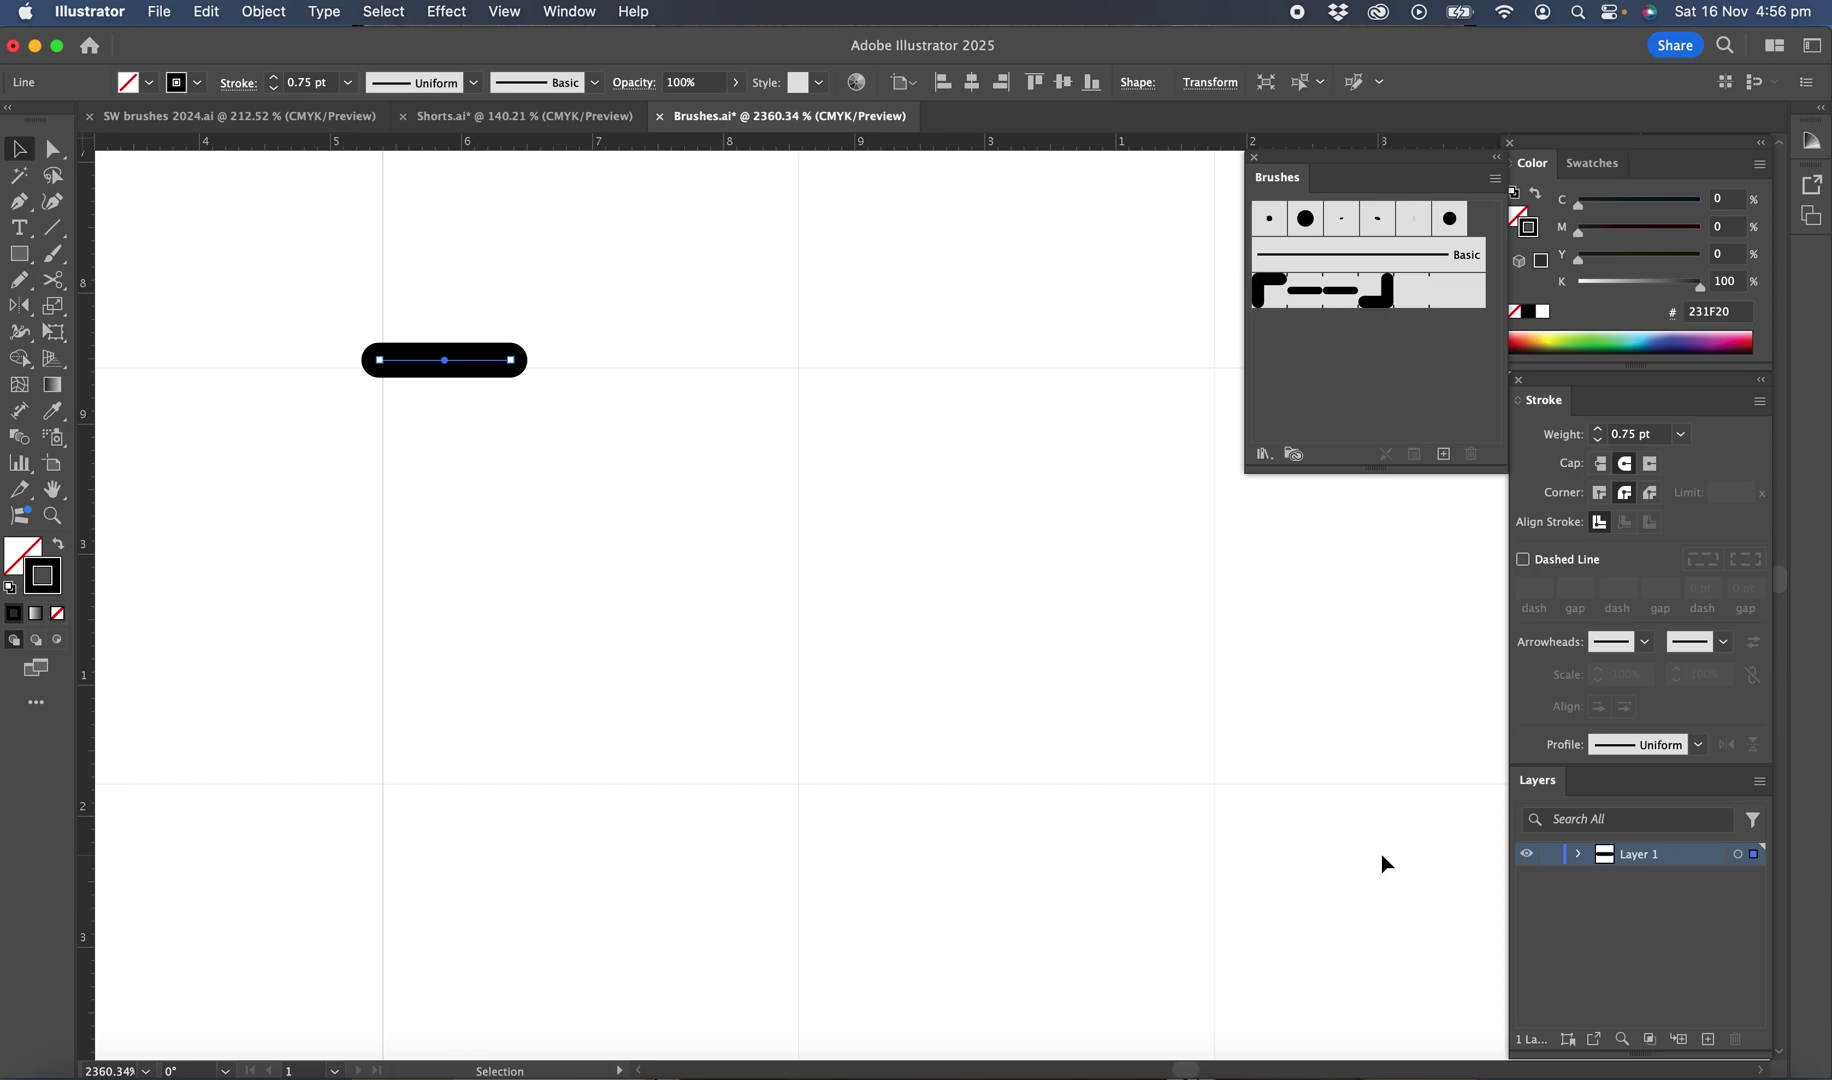
- Draw a long horizontal Pen path right of the dash and apply the Single stitch brush
left_click(883, 562)
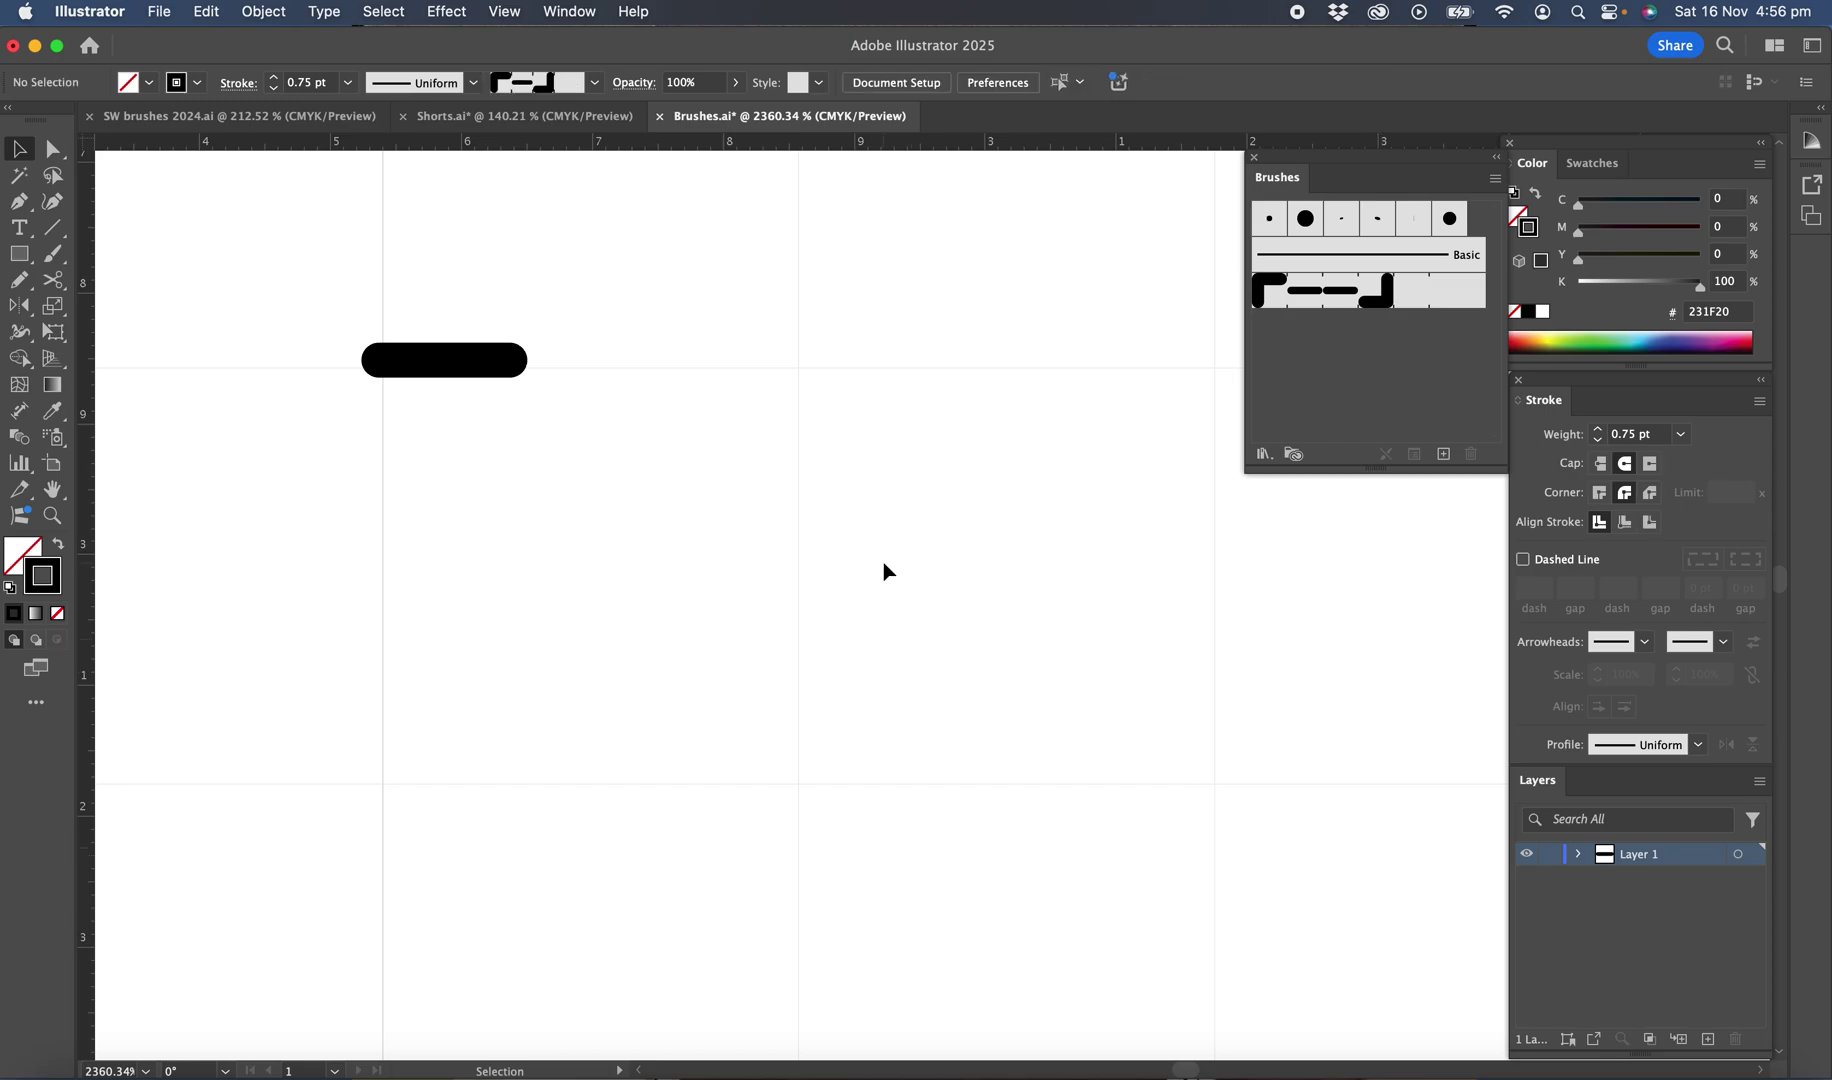
scroll(883, 562, "down", 5)
scroll(884, 564, "right", 1)
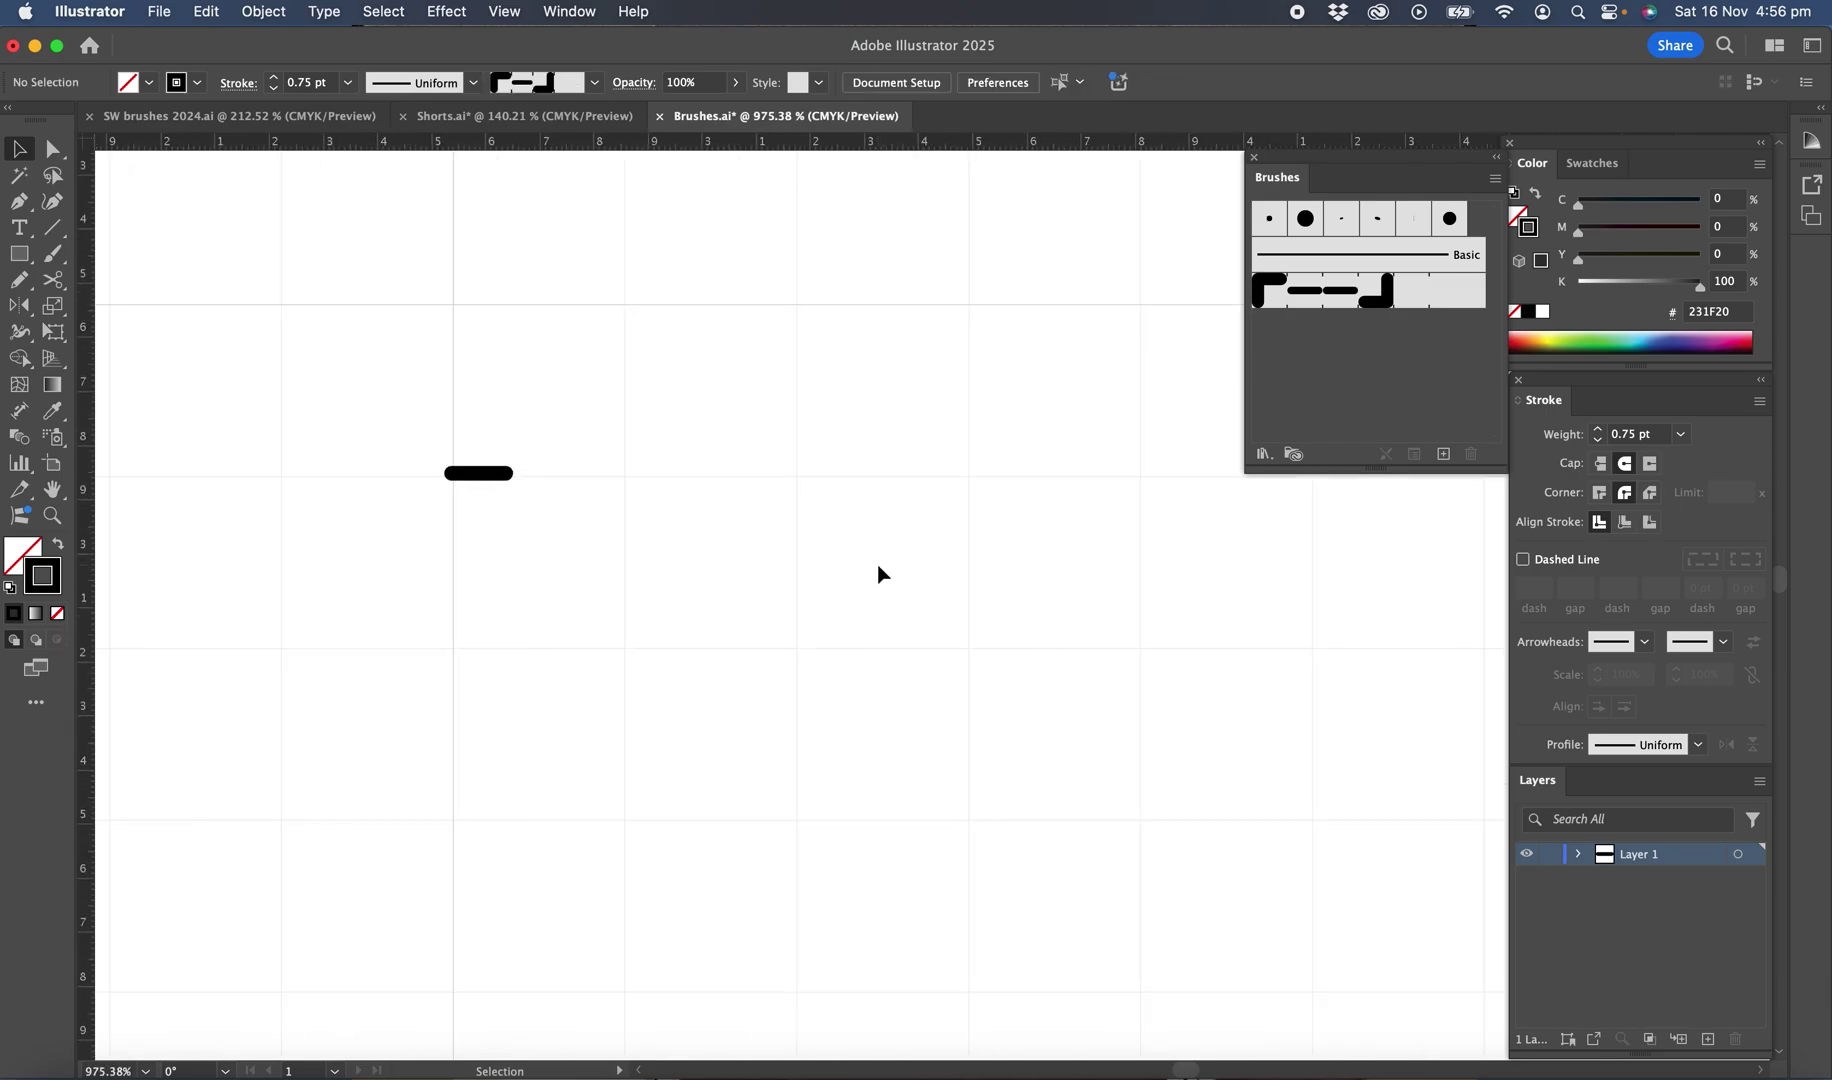
scroll(880, 573, "right", 5)
scroll(880, 573, "up", 3)
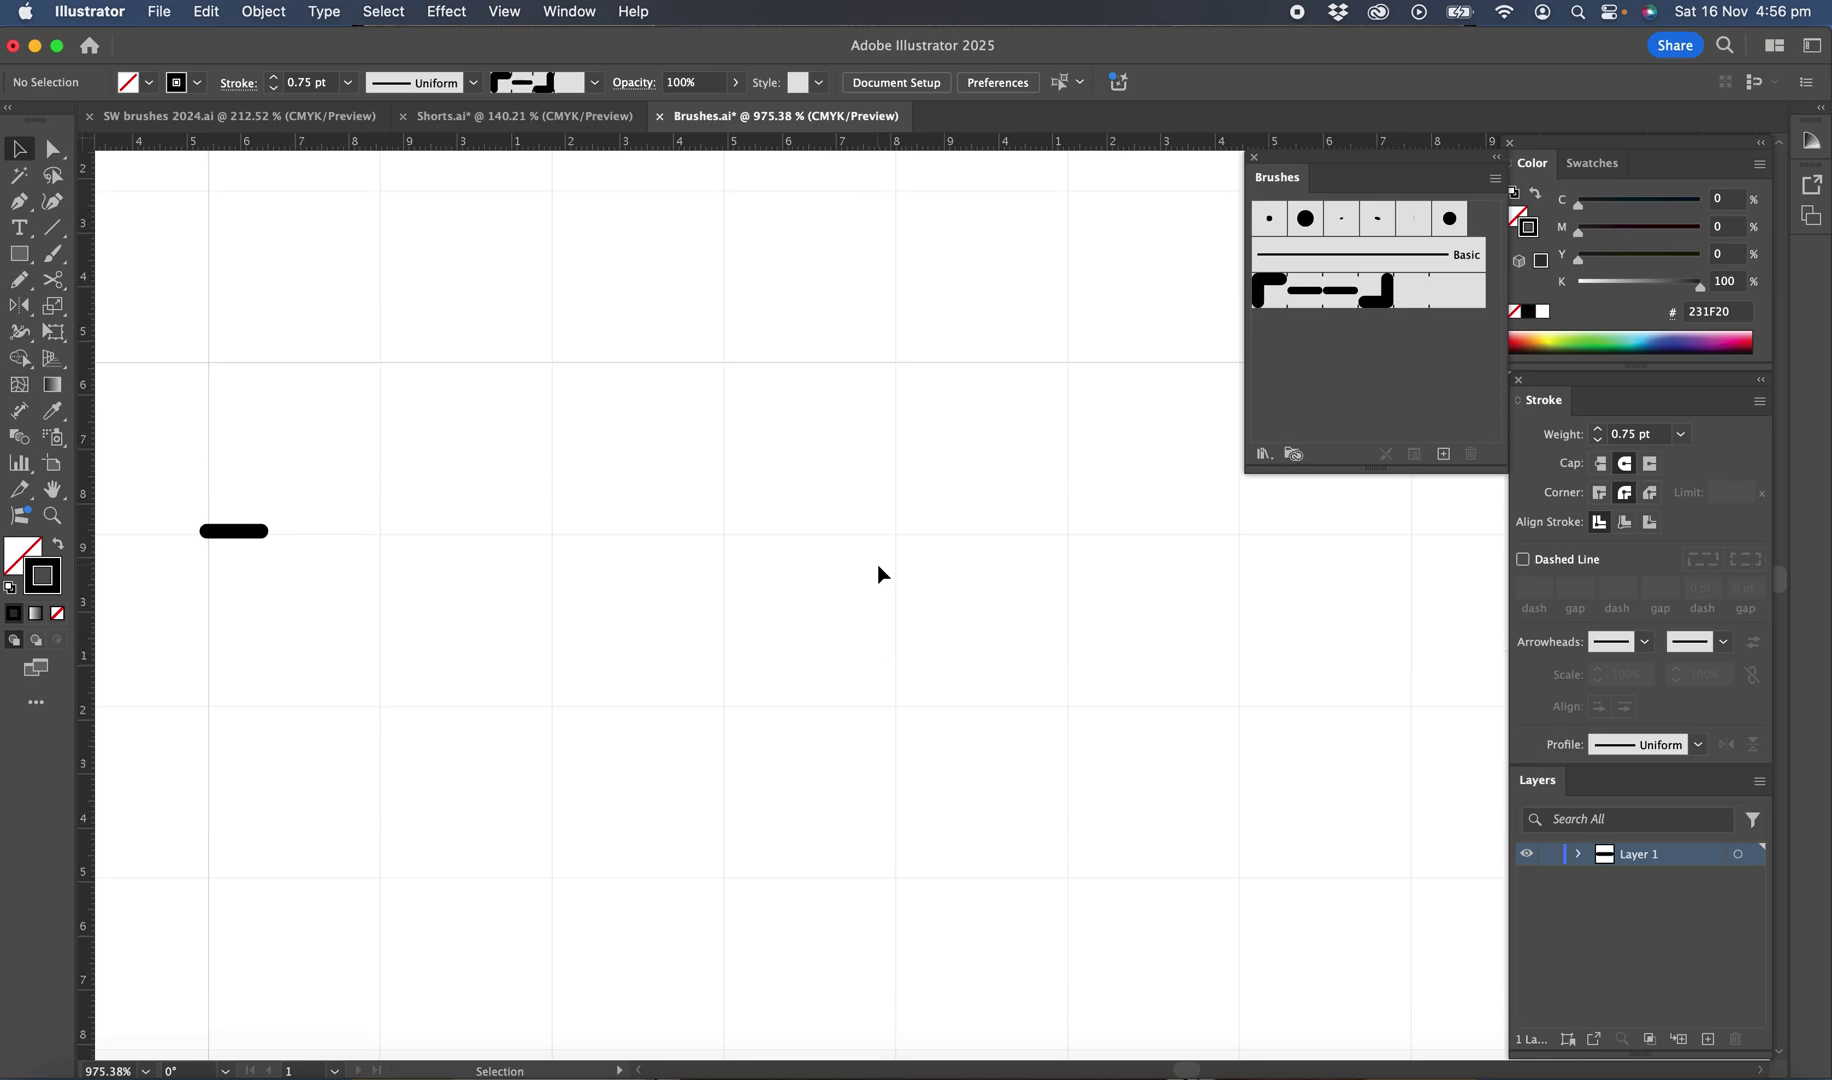
left_click(19, 201)
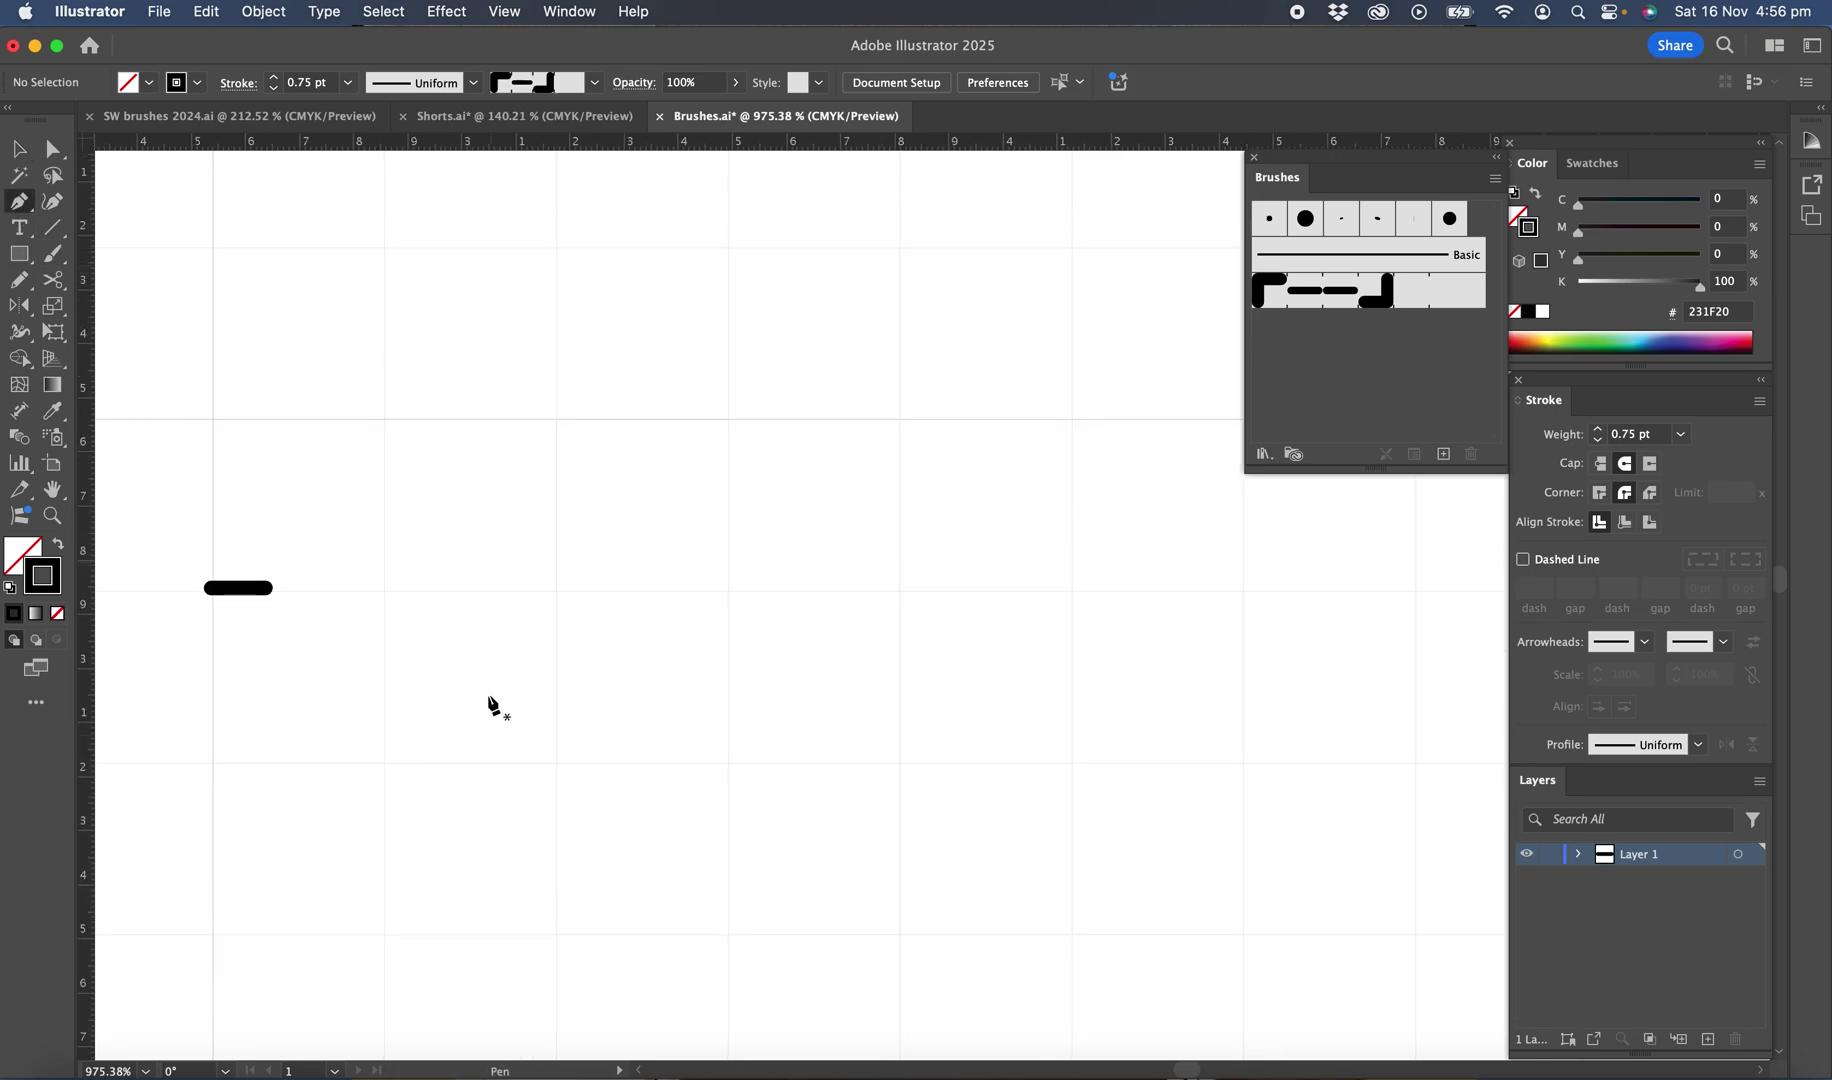
left_click(492, 588)
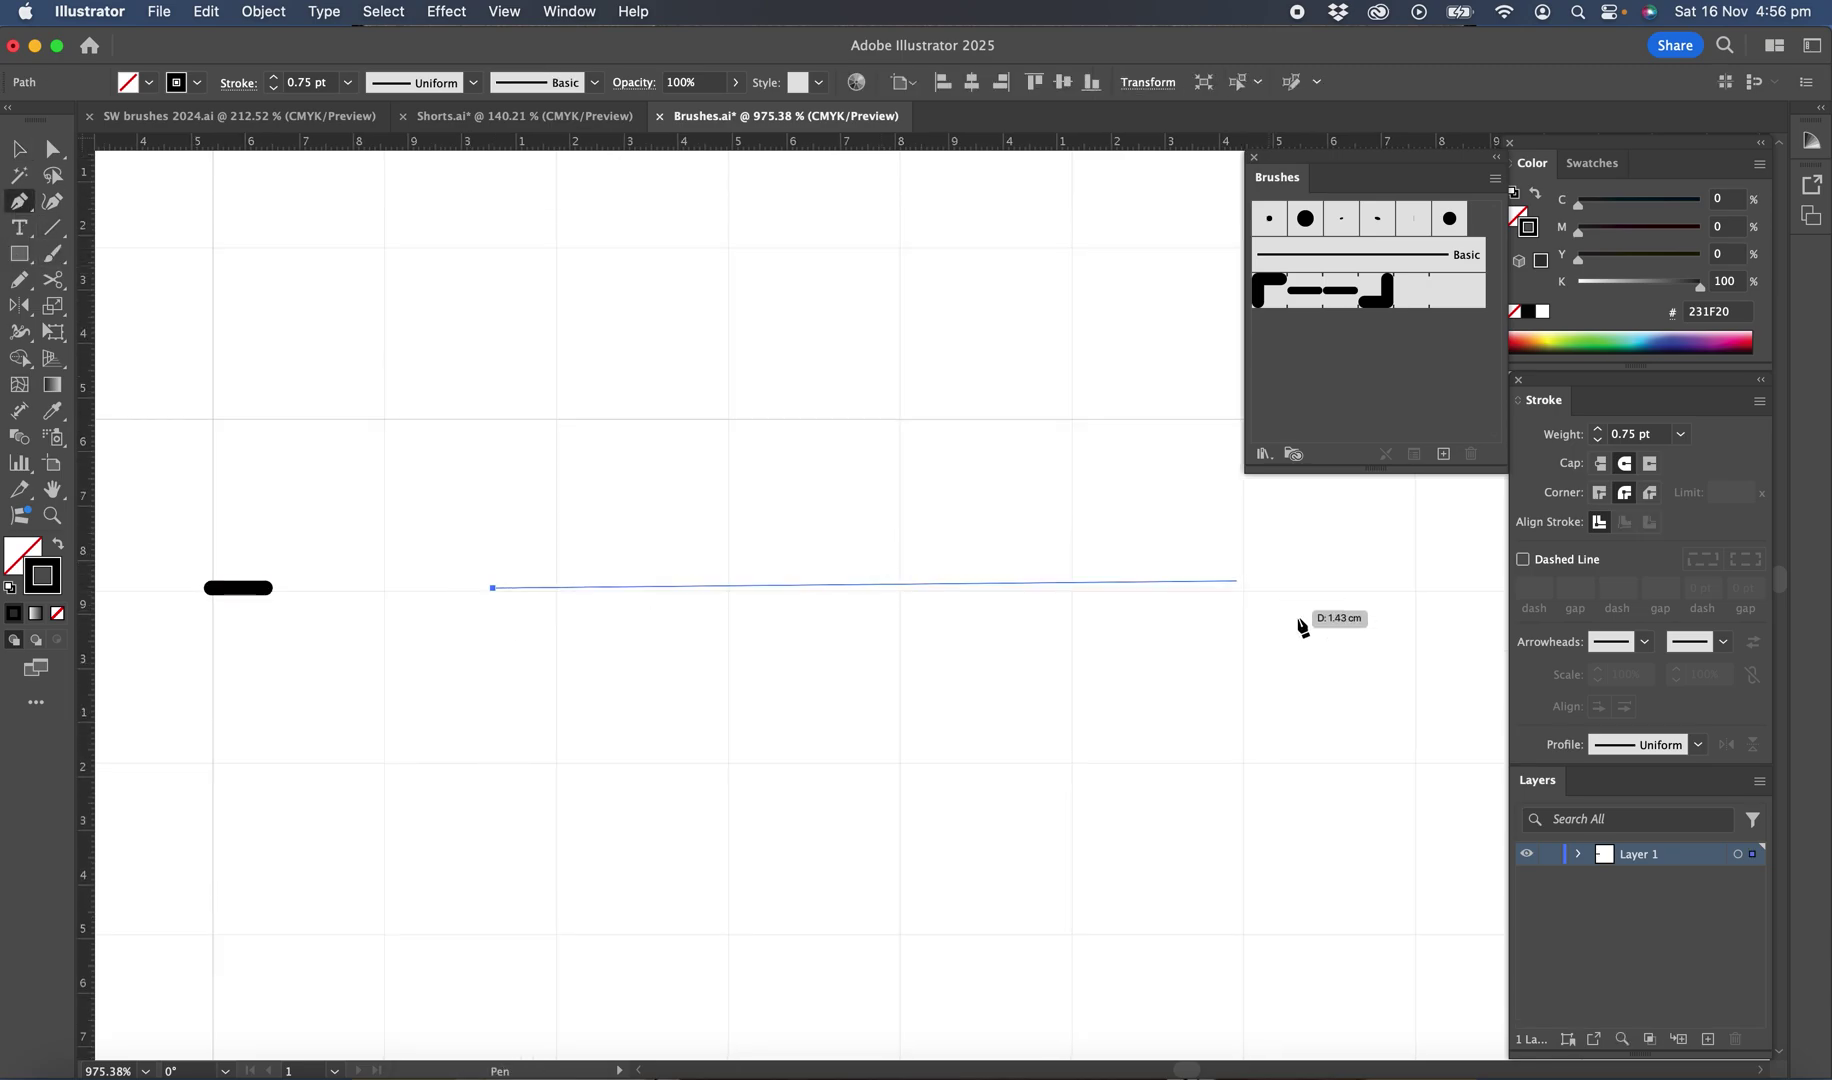
left_click(1373, 588)
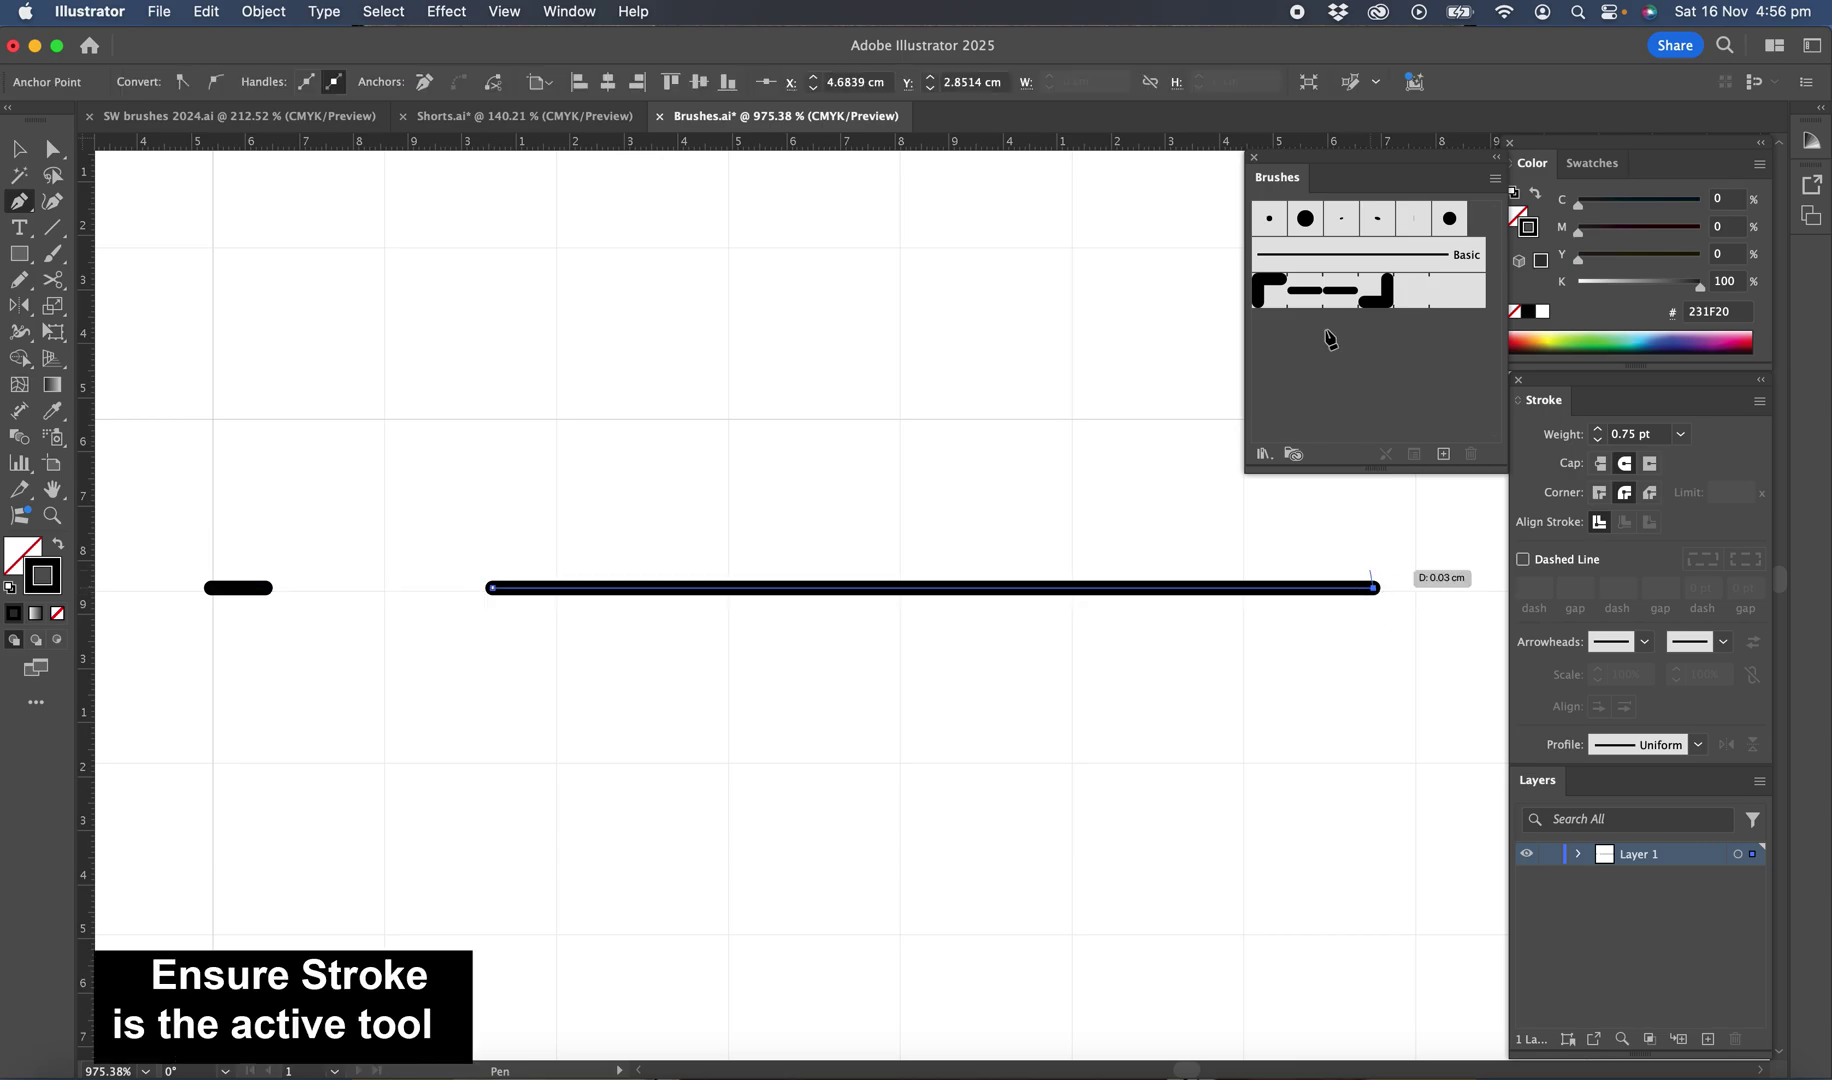
left_click(1335, 298)
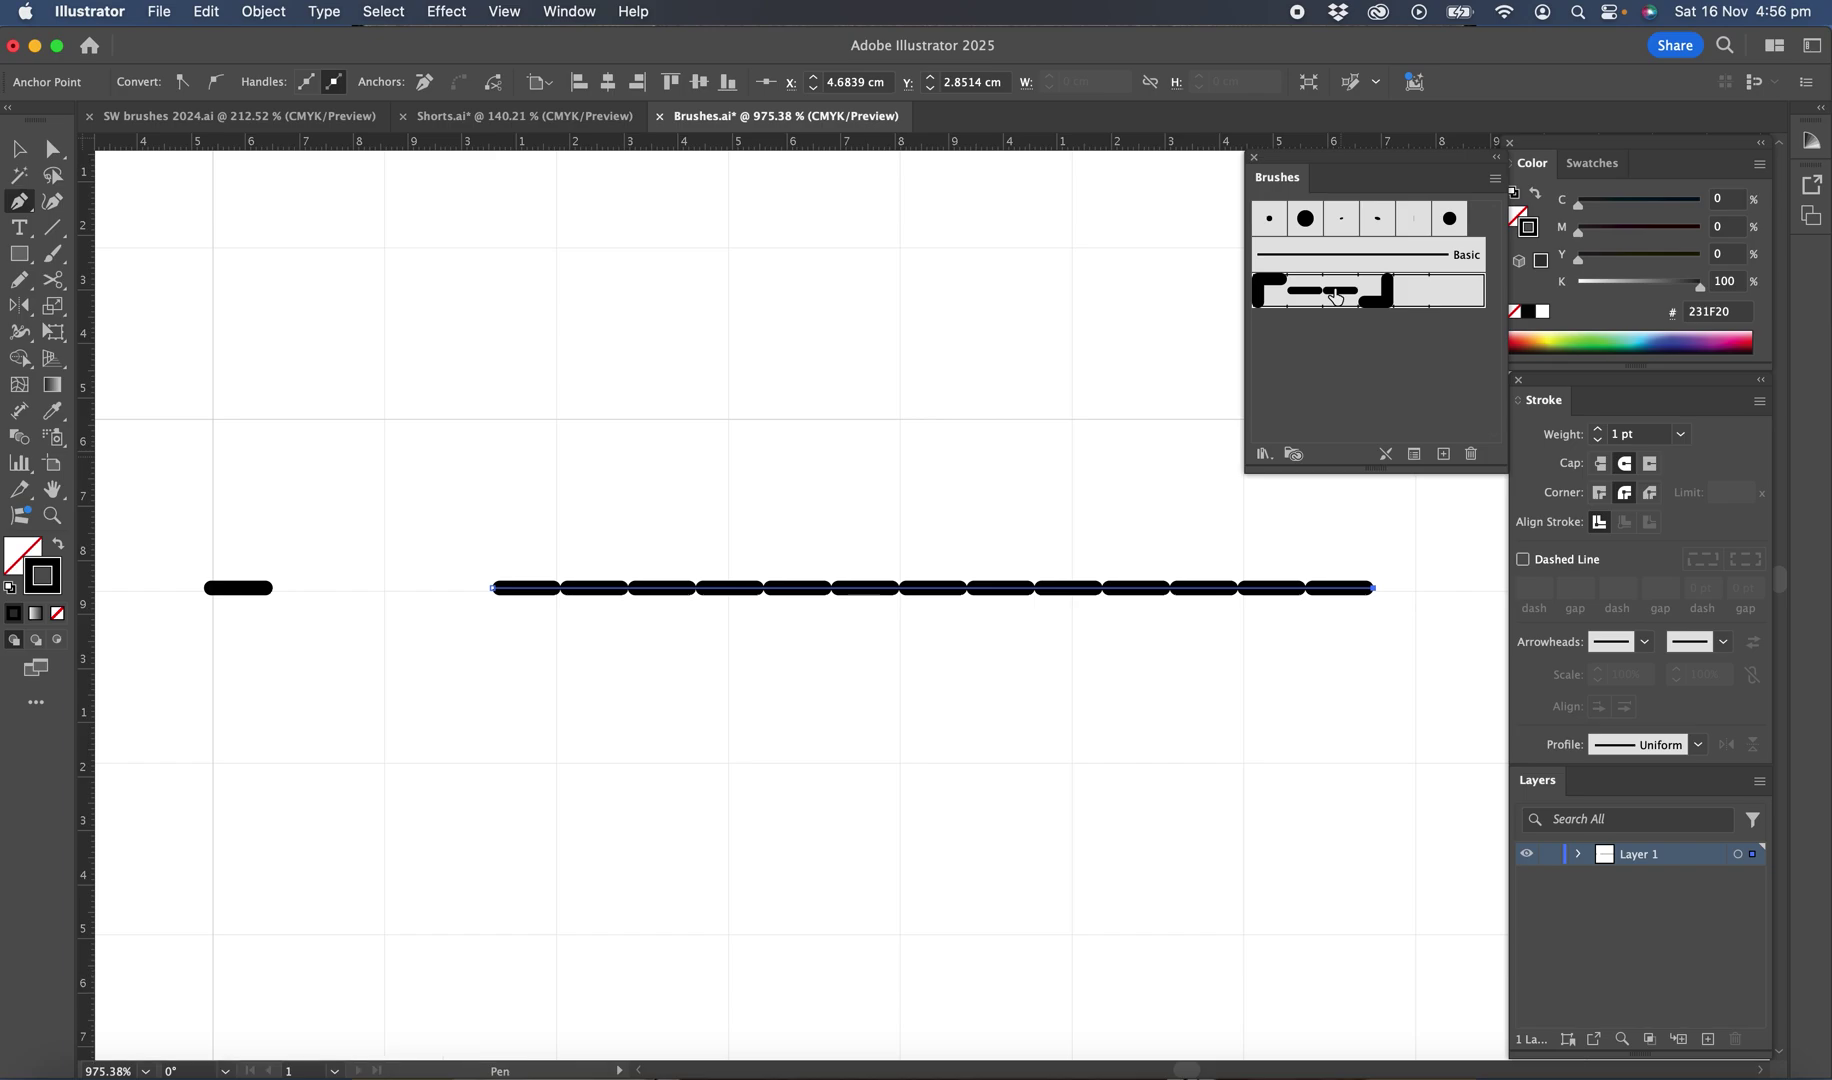
- Change Single stitch spacing to 30% and apply it to existing strokes
double_click(1335, 298)
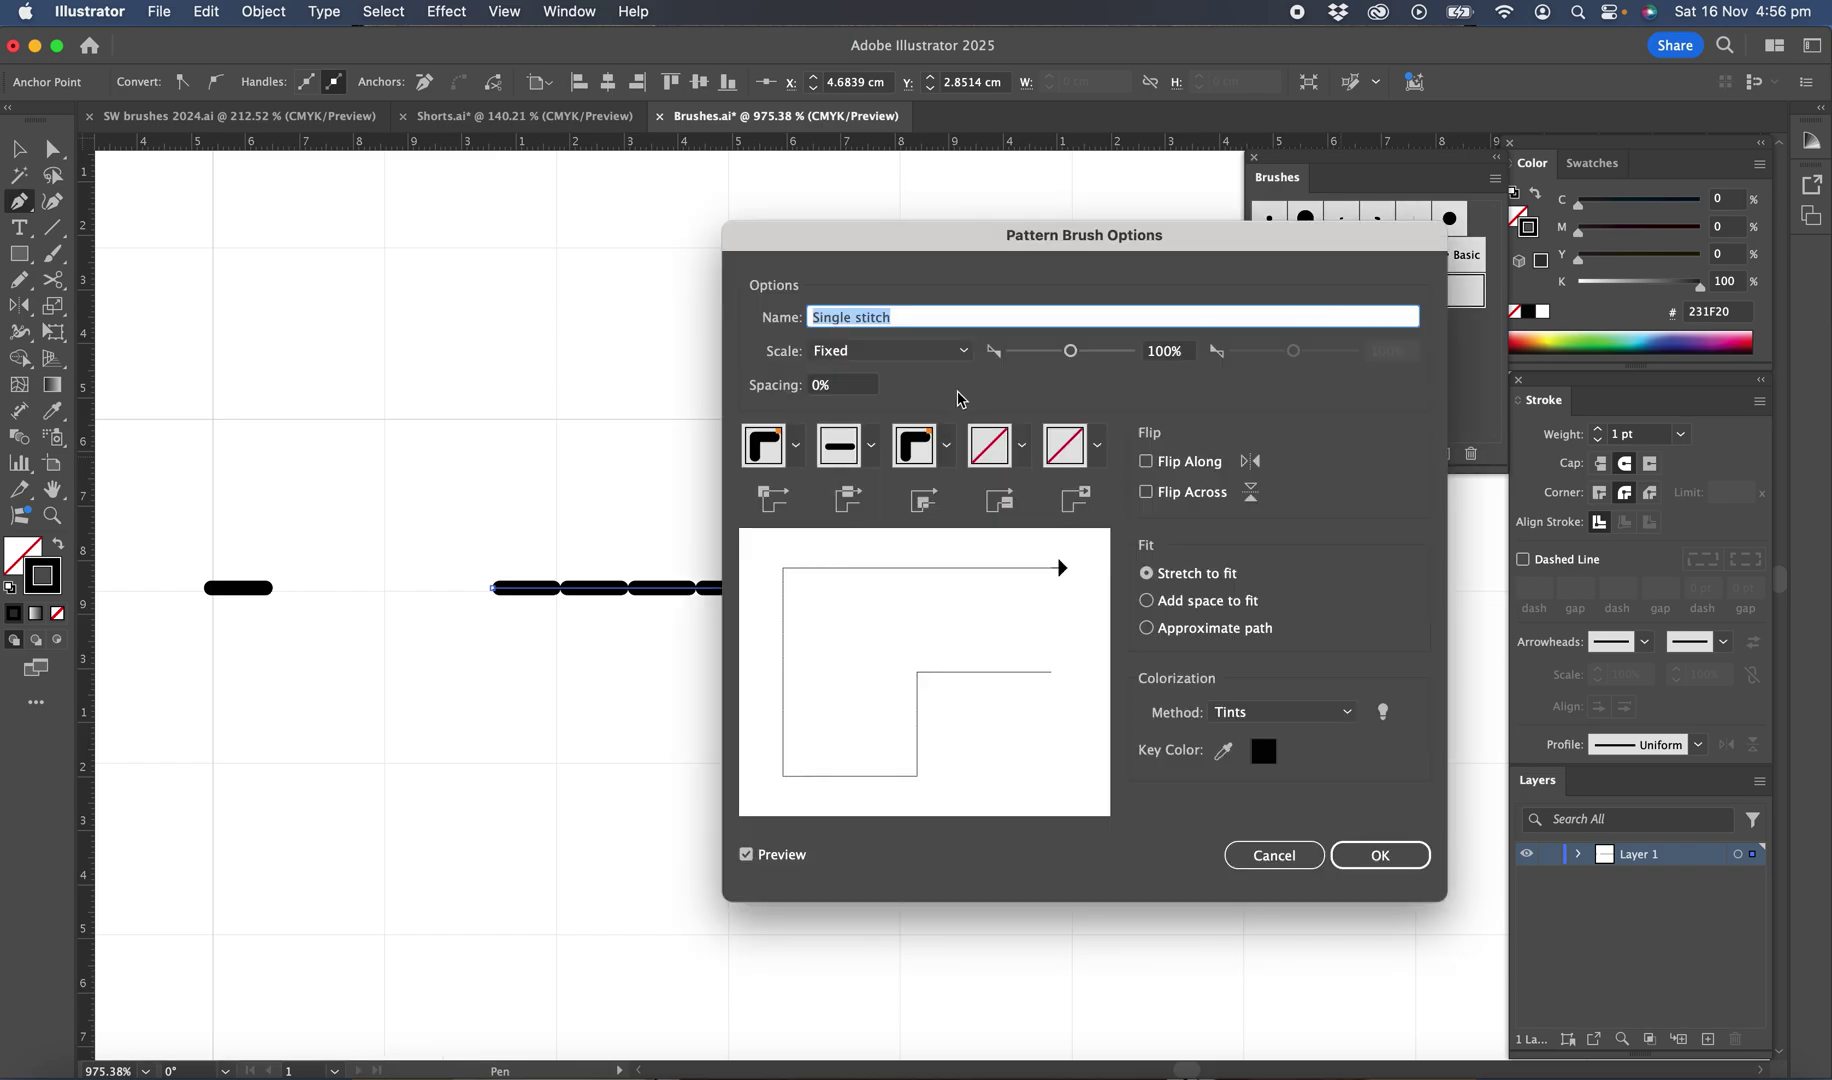
left_click(853, 392)
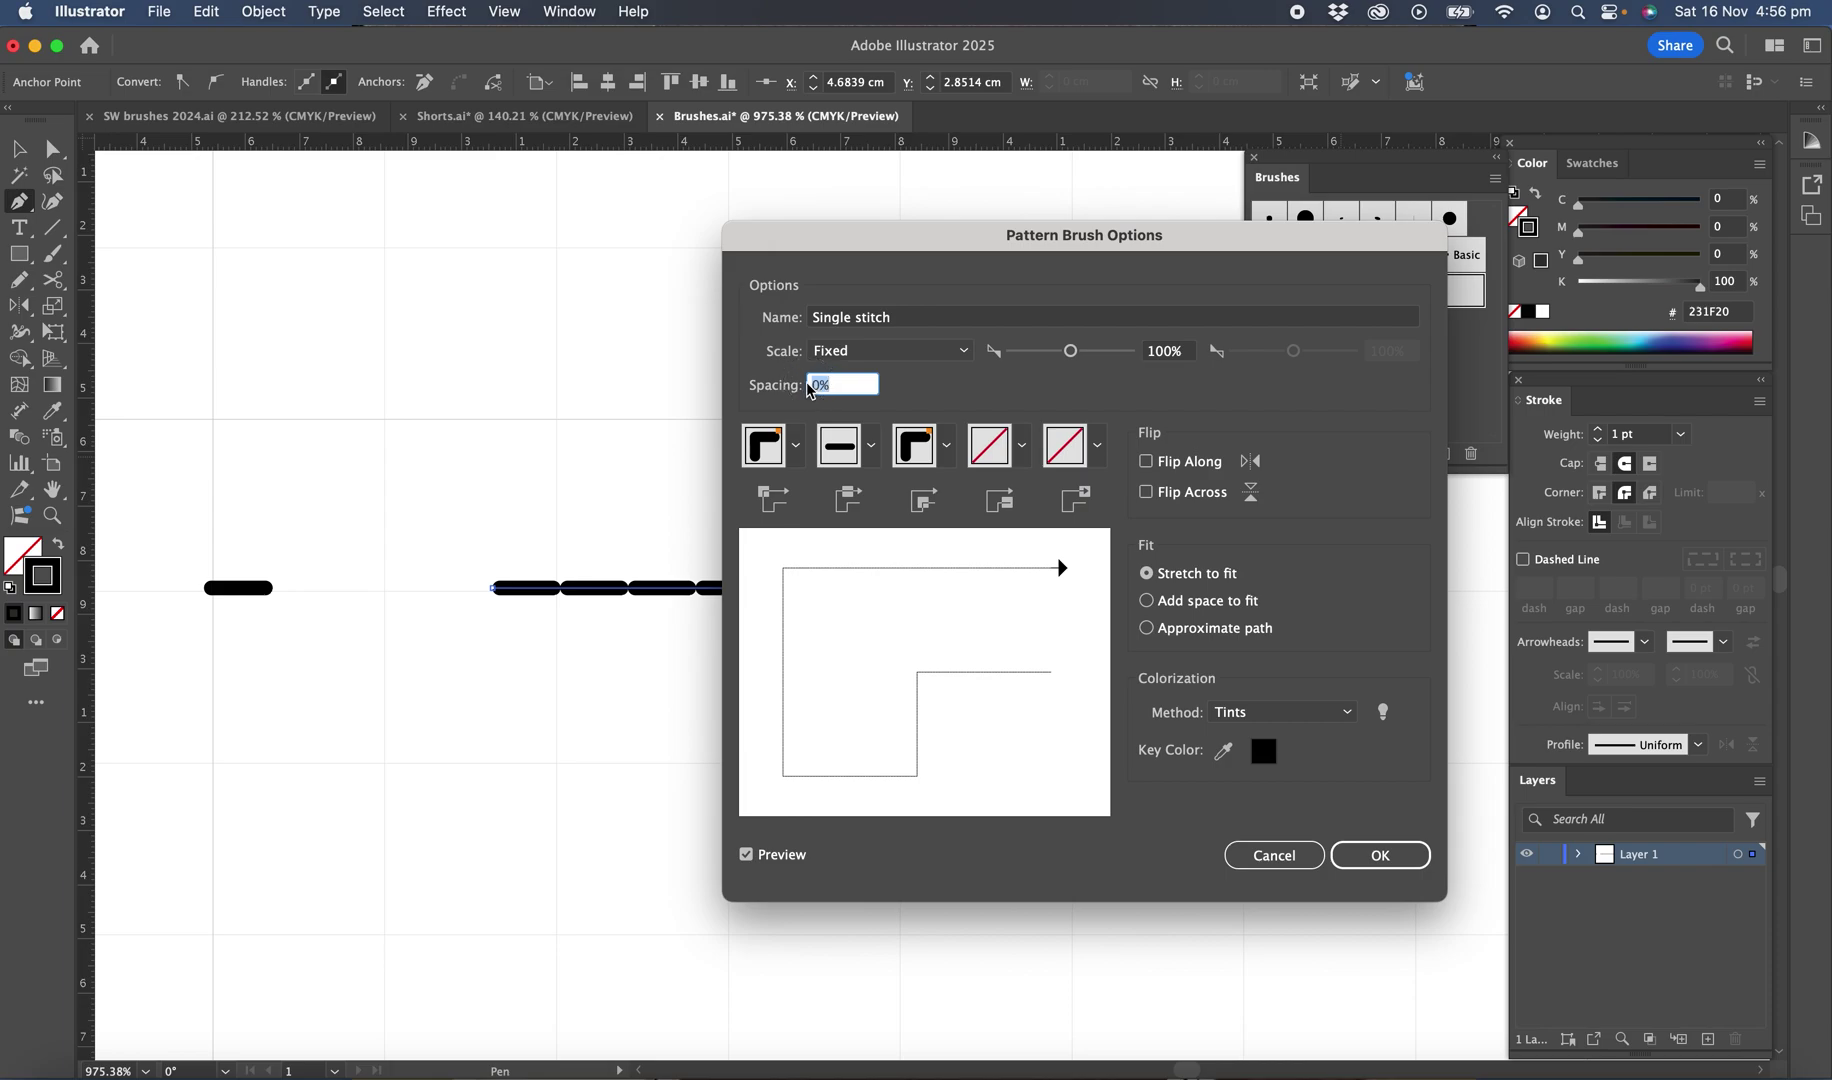
type("30")
left_click(1392, 860)
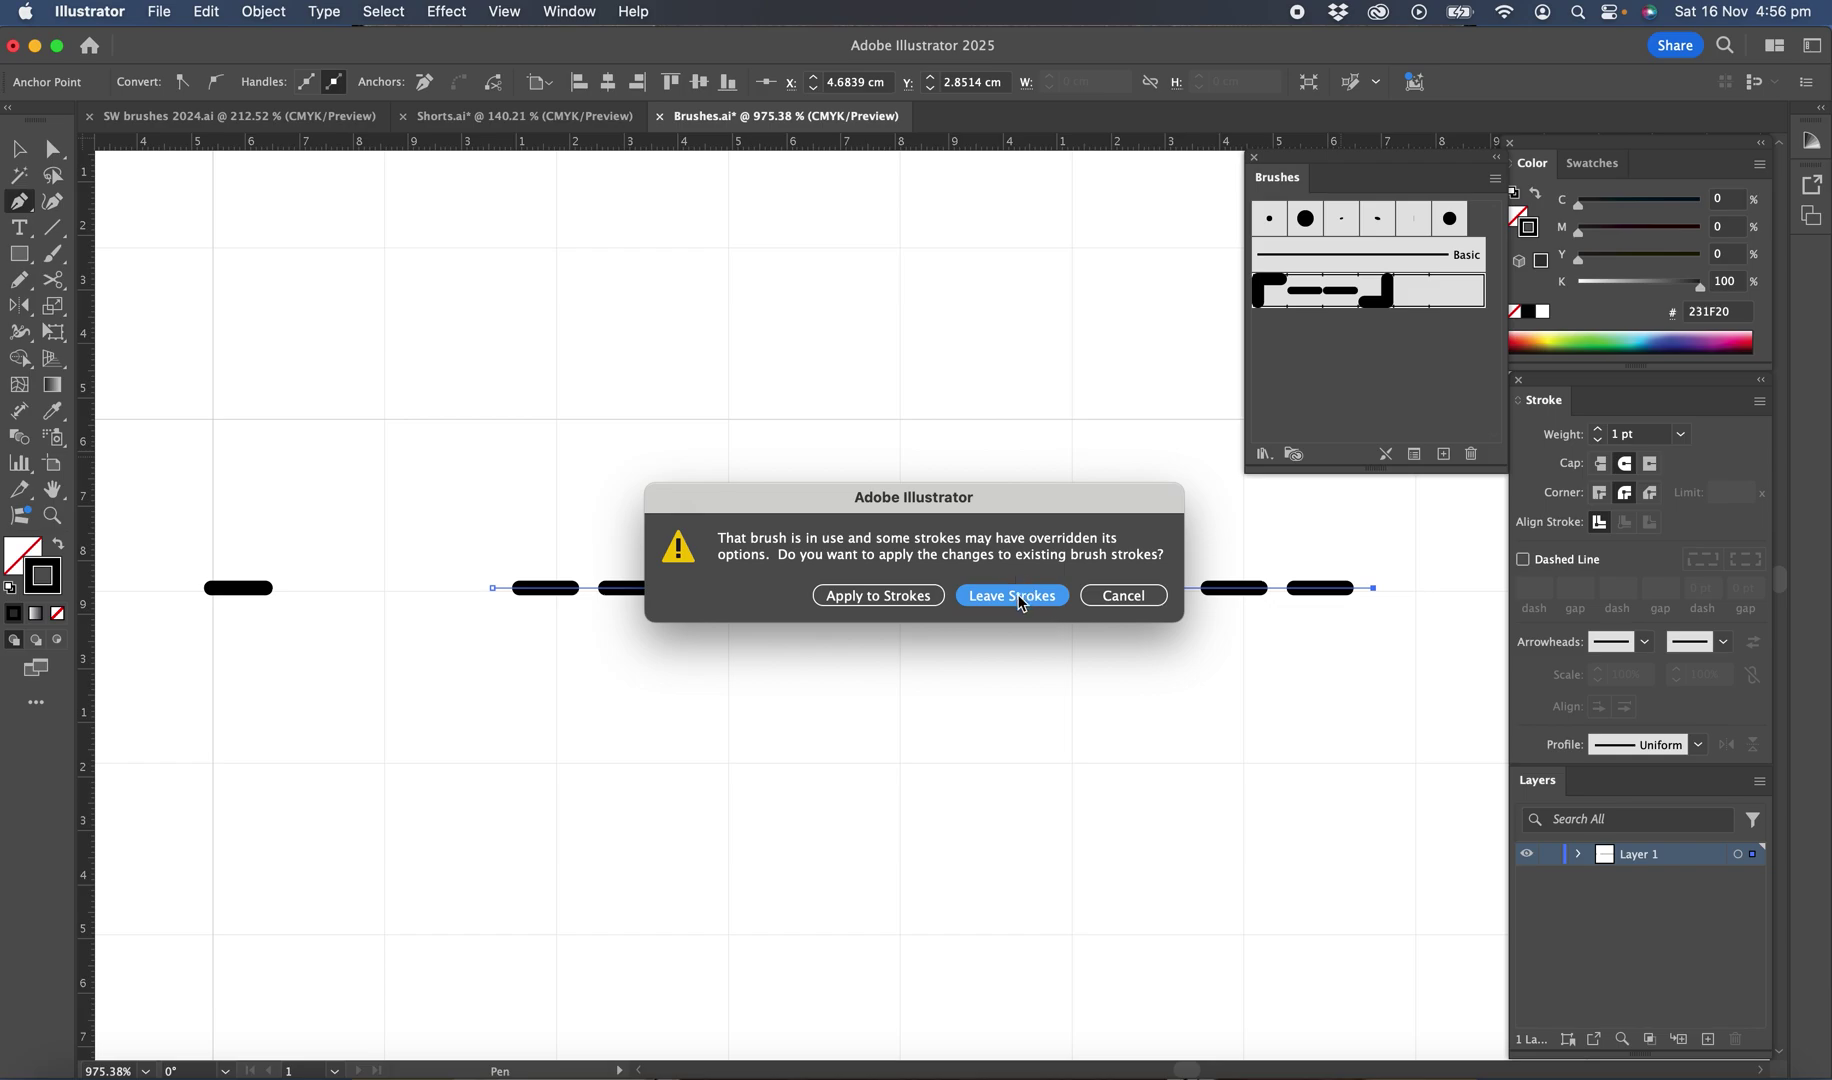
left_click(918, 598)
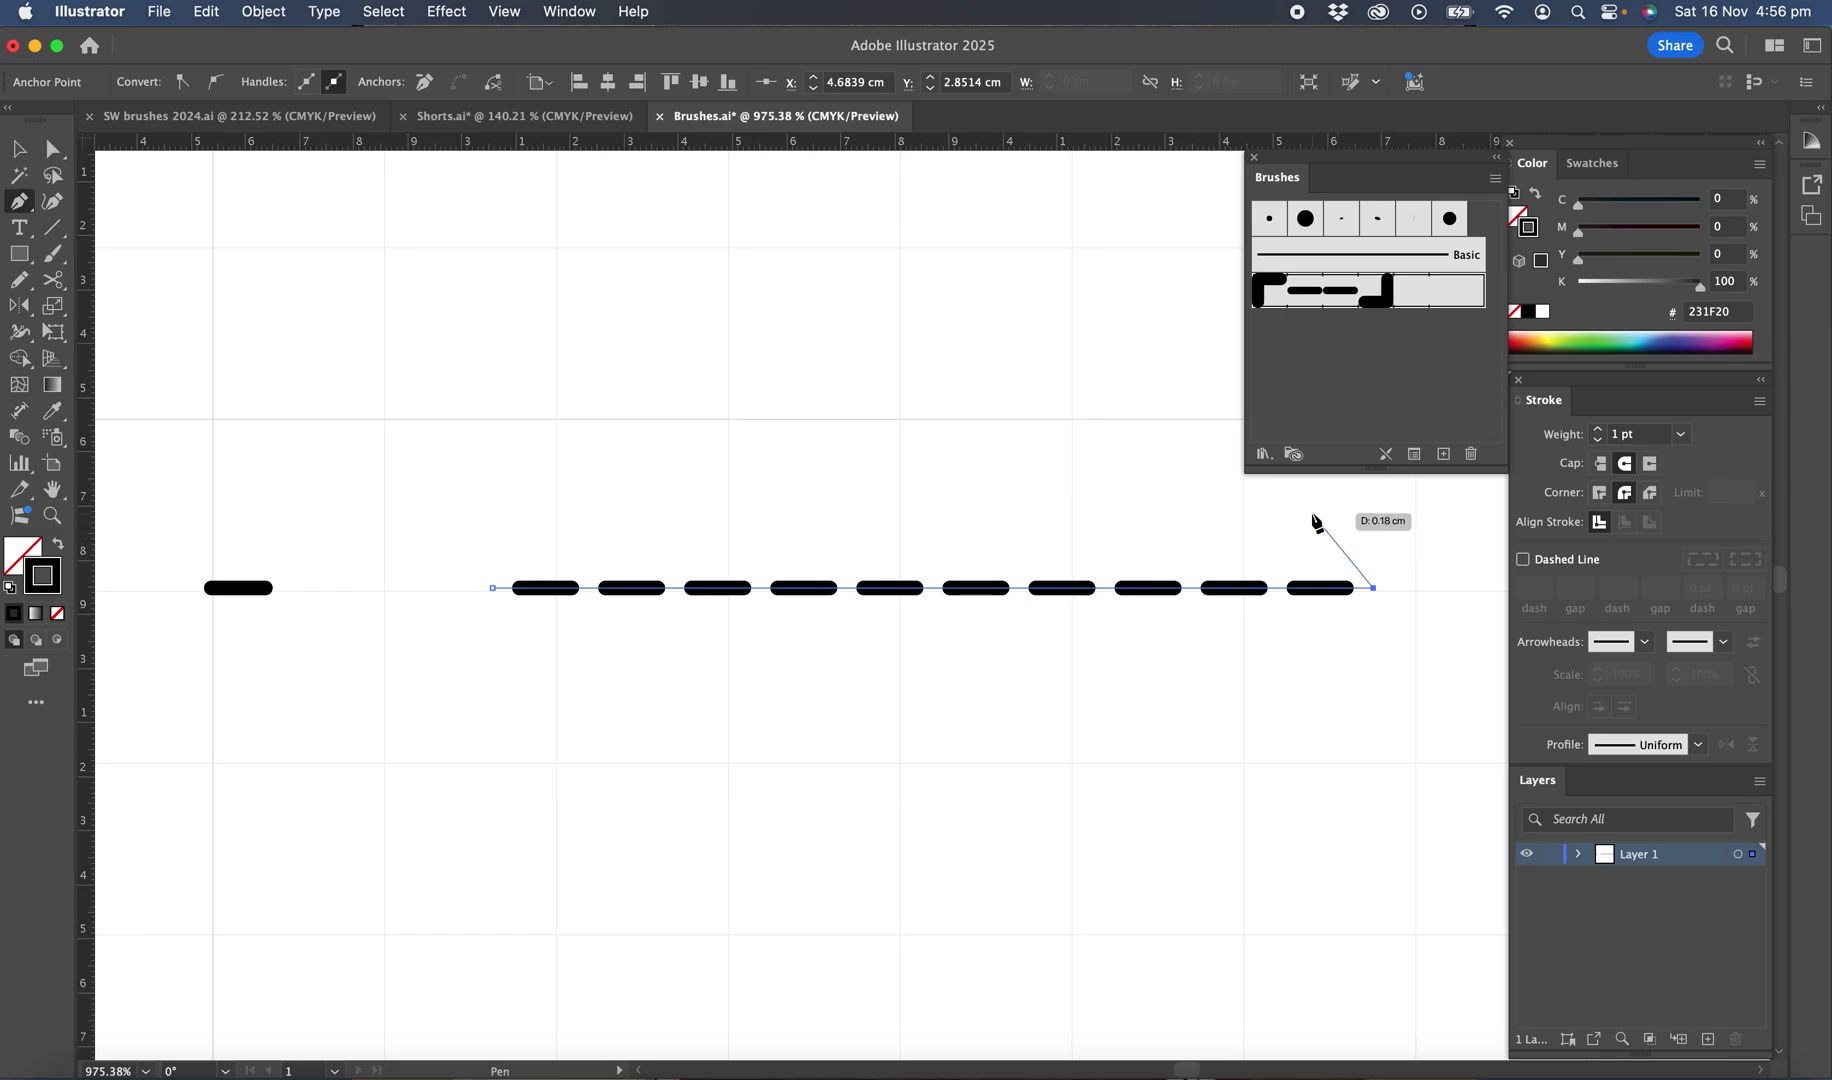
- Alt-drag the short dash straight down to place a copy below the original
left_click(22, 152)
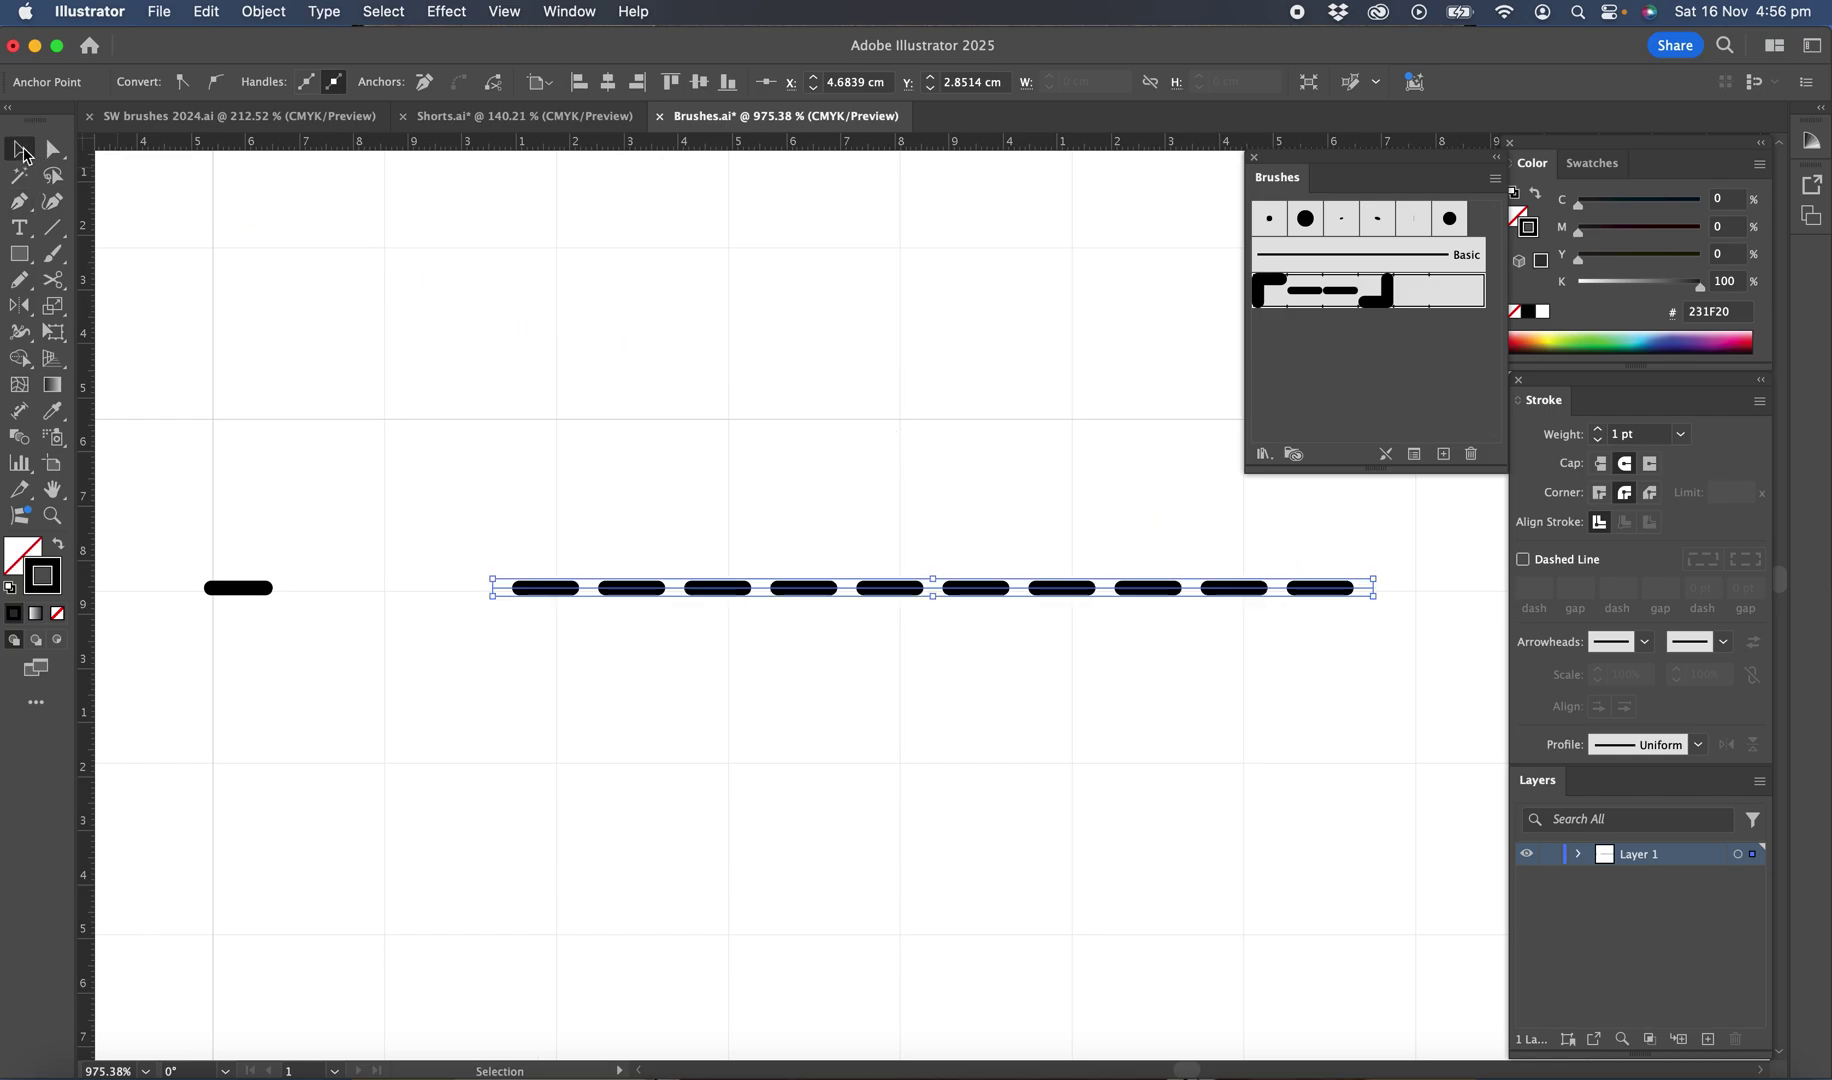
left_click(511, 298)
scroll(513, 302, "left", 4)
scroll(513, 302, "down", 1)
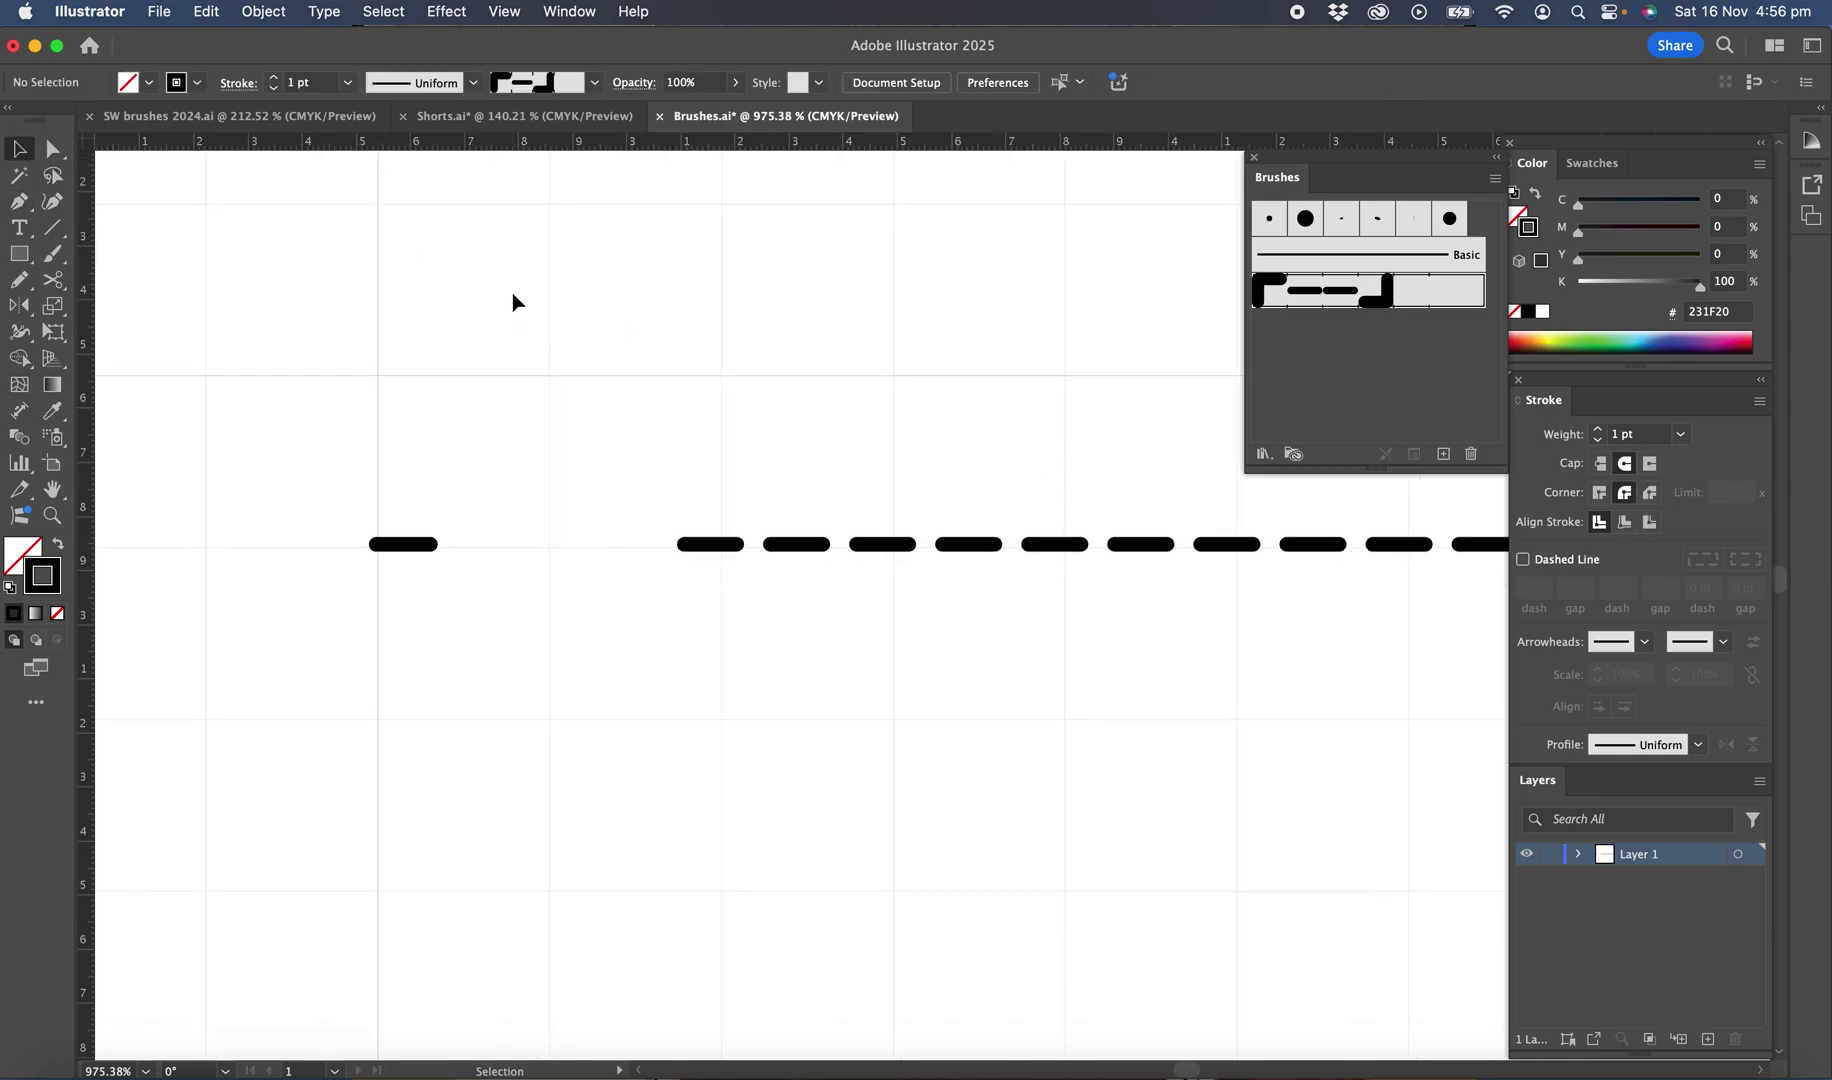
scroll(513, 302, "down", 1)
scroll(513, 302, "right", 1)
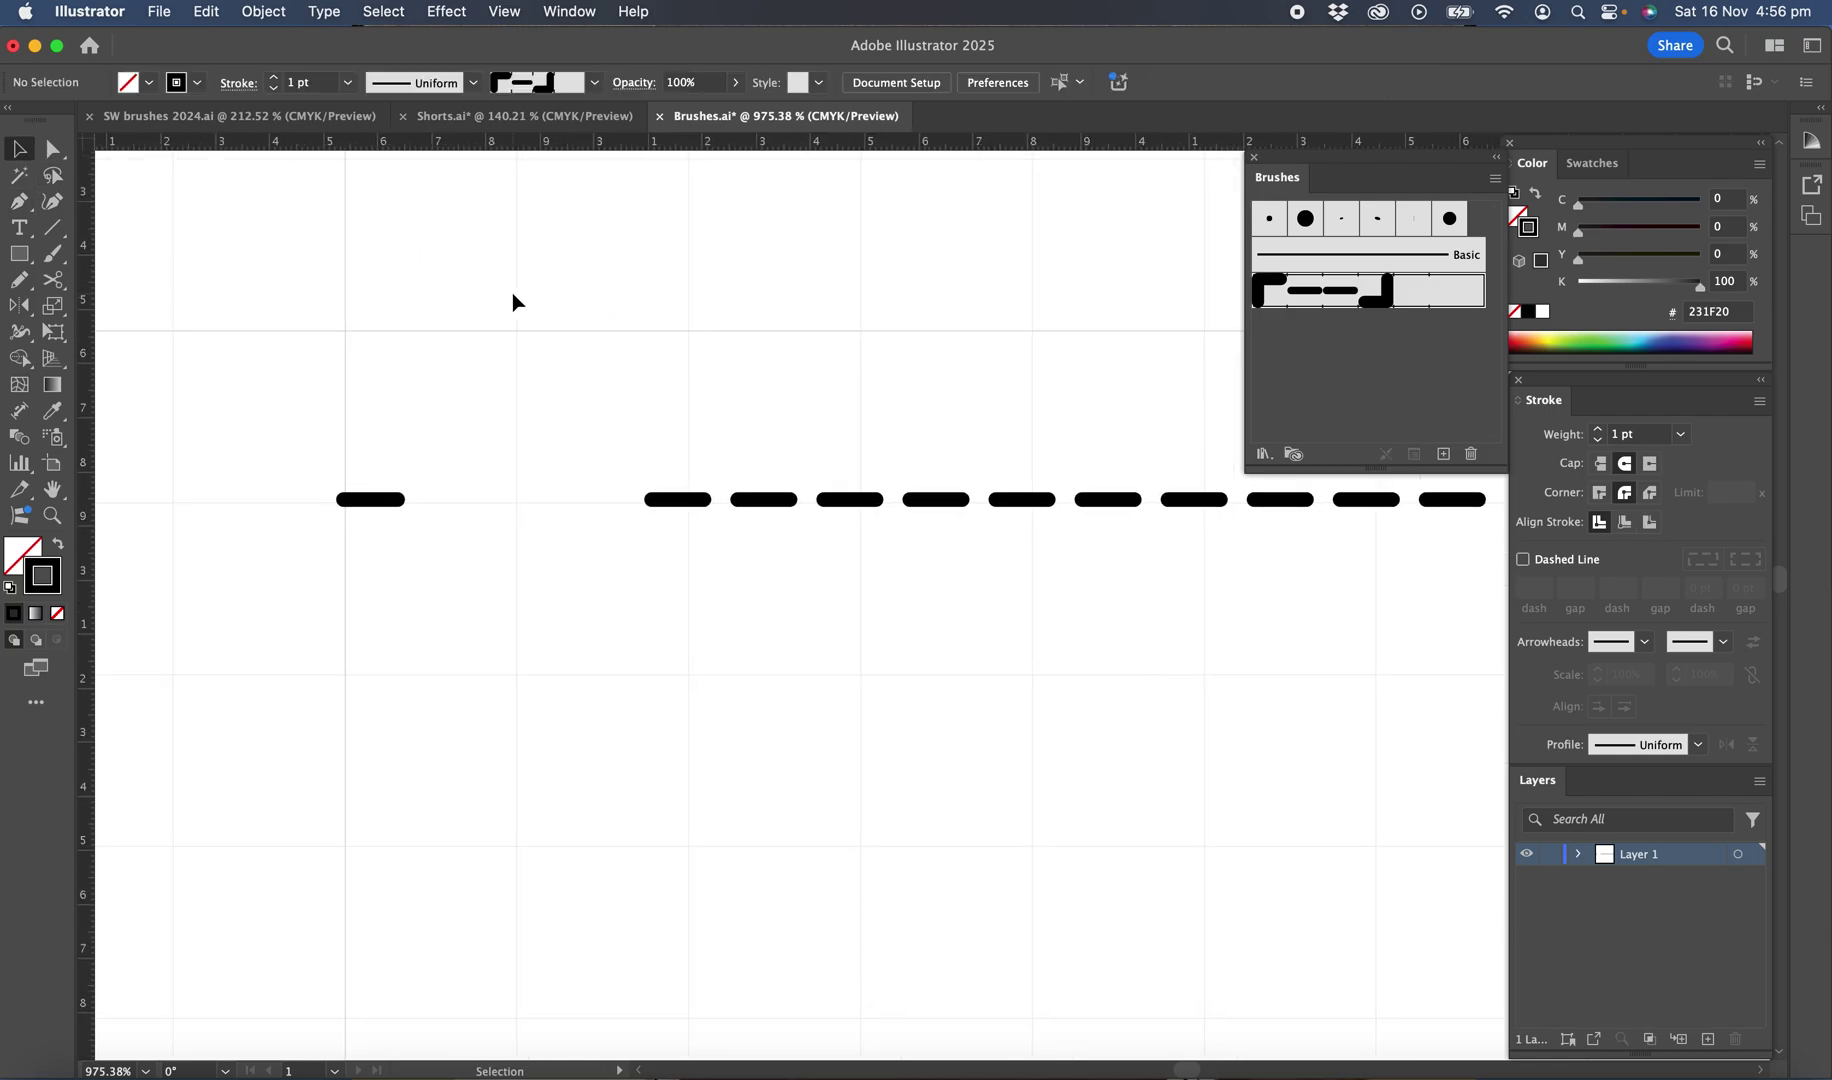
left_click(382, 503)
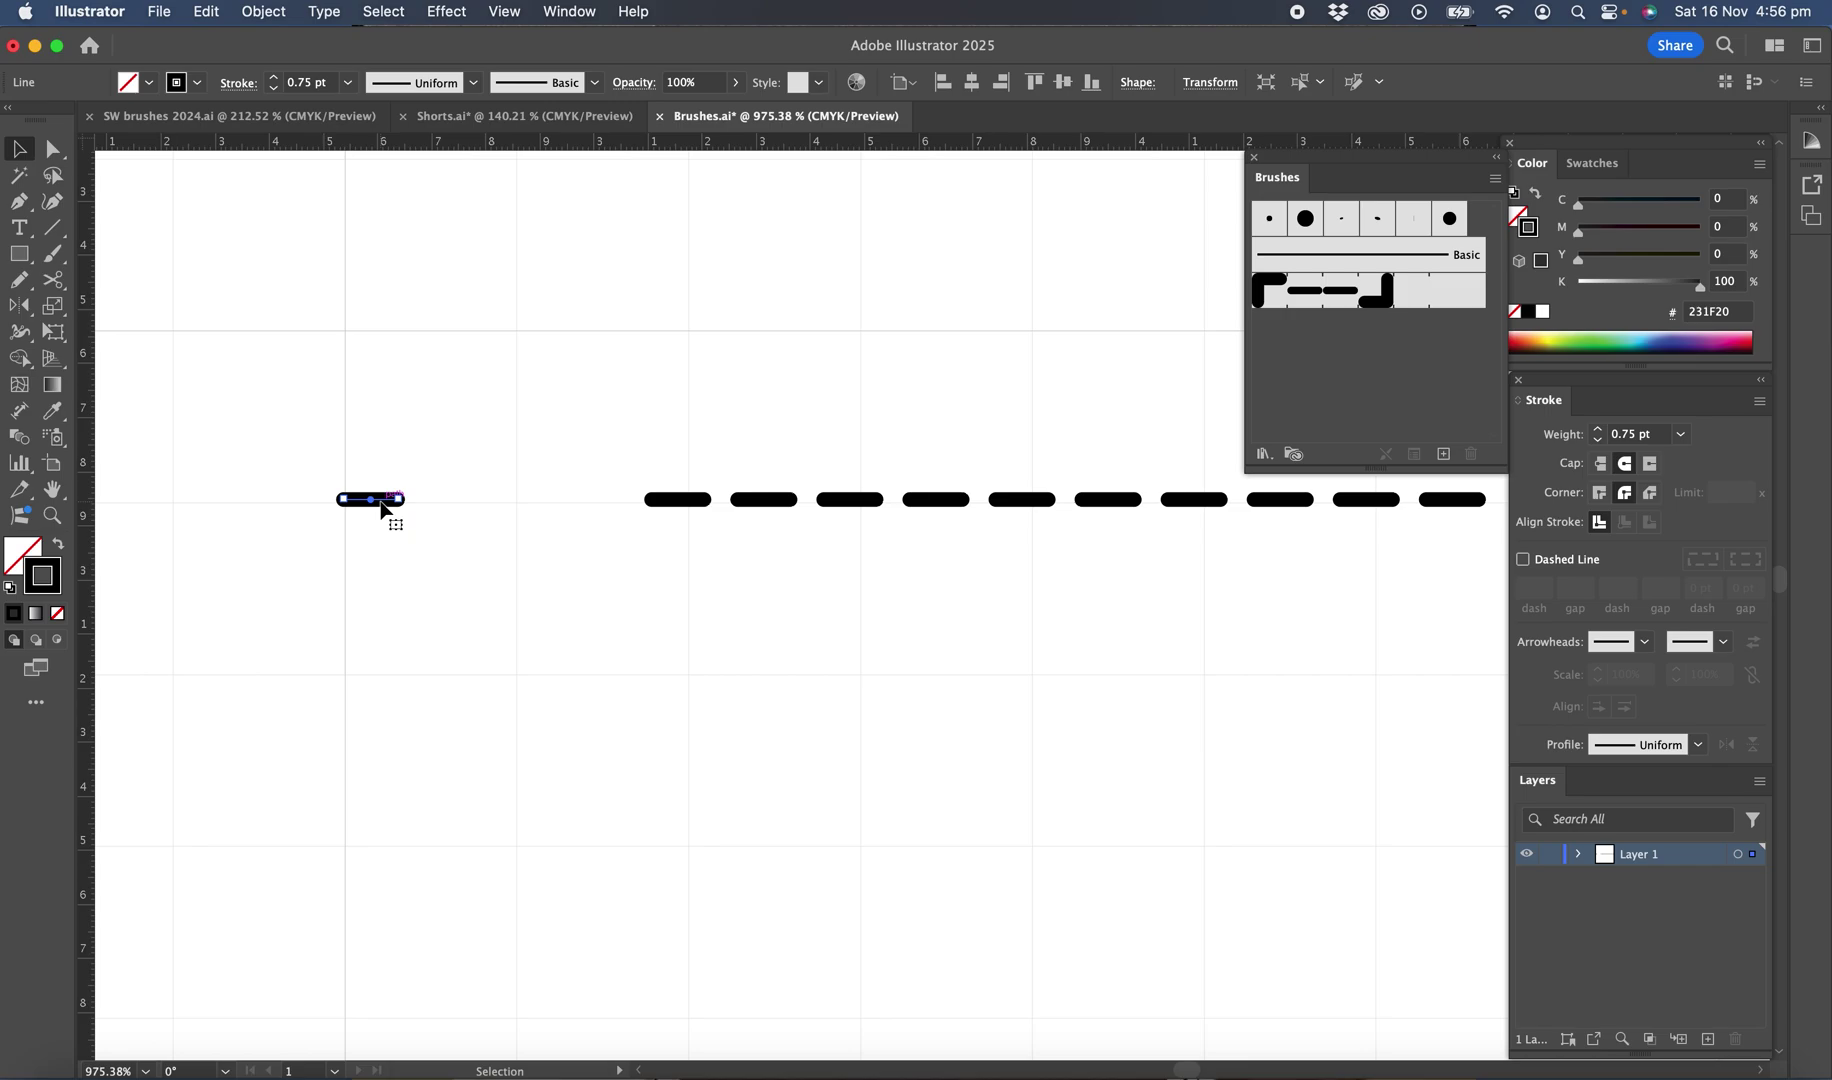
left_click(383, 509)
left_click_drag(383, 509, 388, 639)
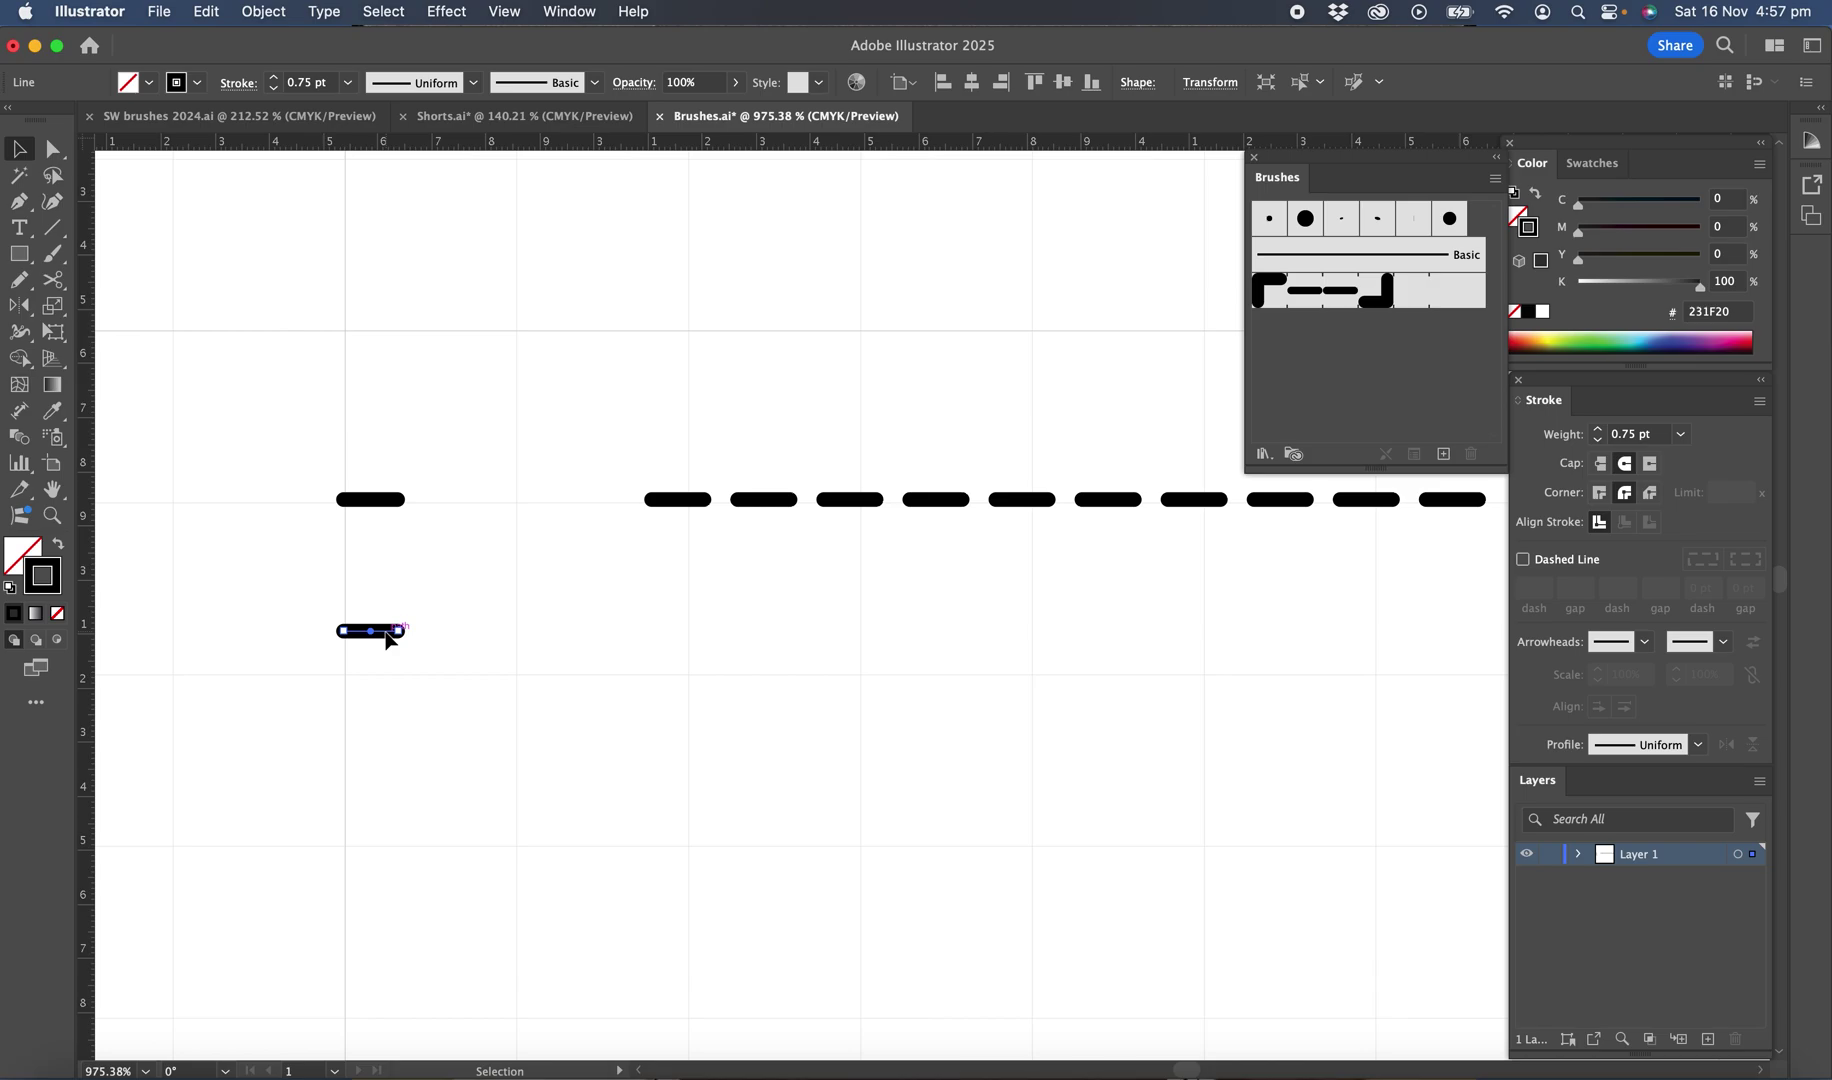
- Open the copied dash's context menu and head to Transform > Move
left_click(262, 12)
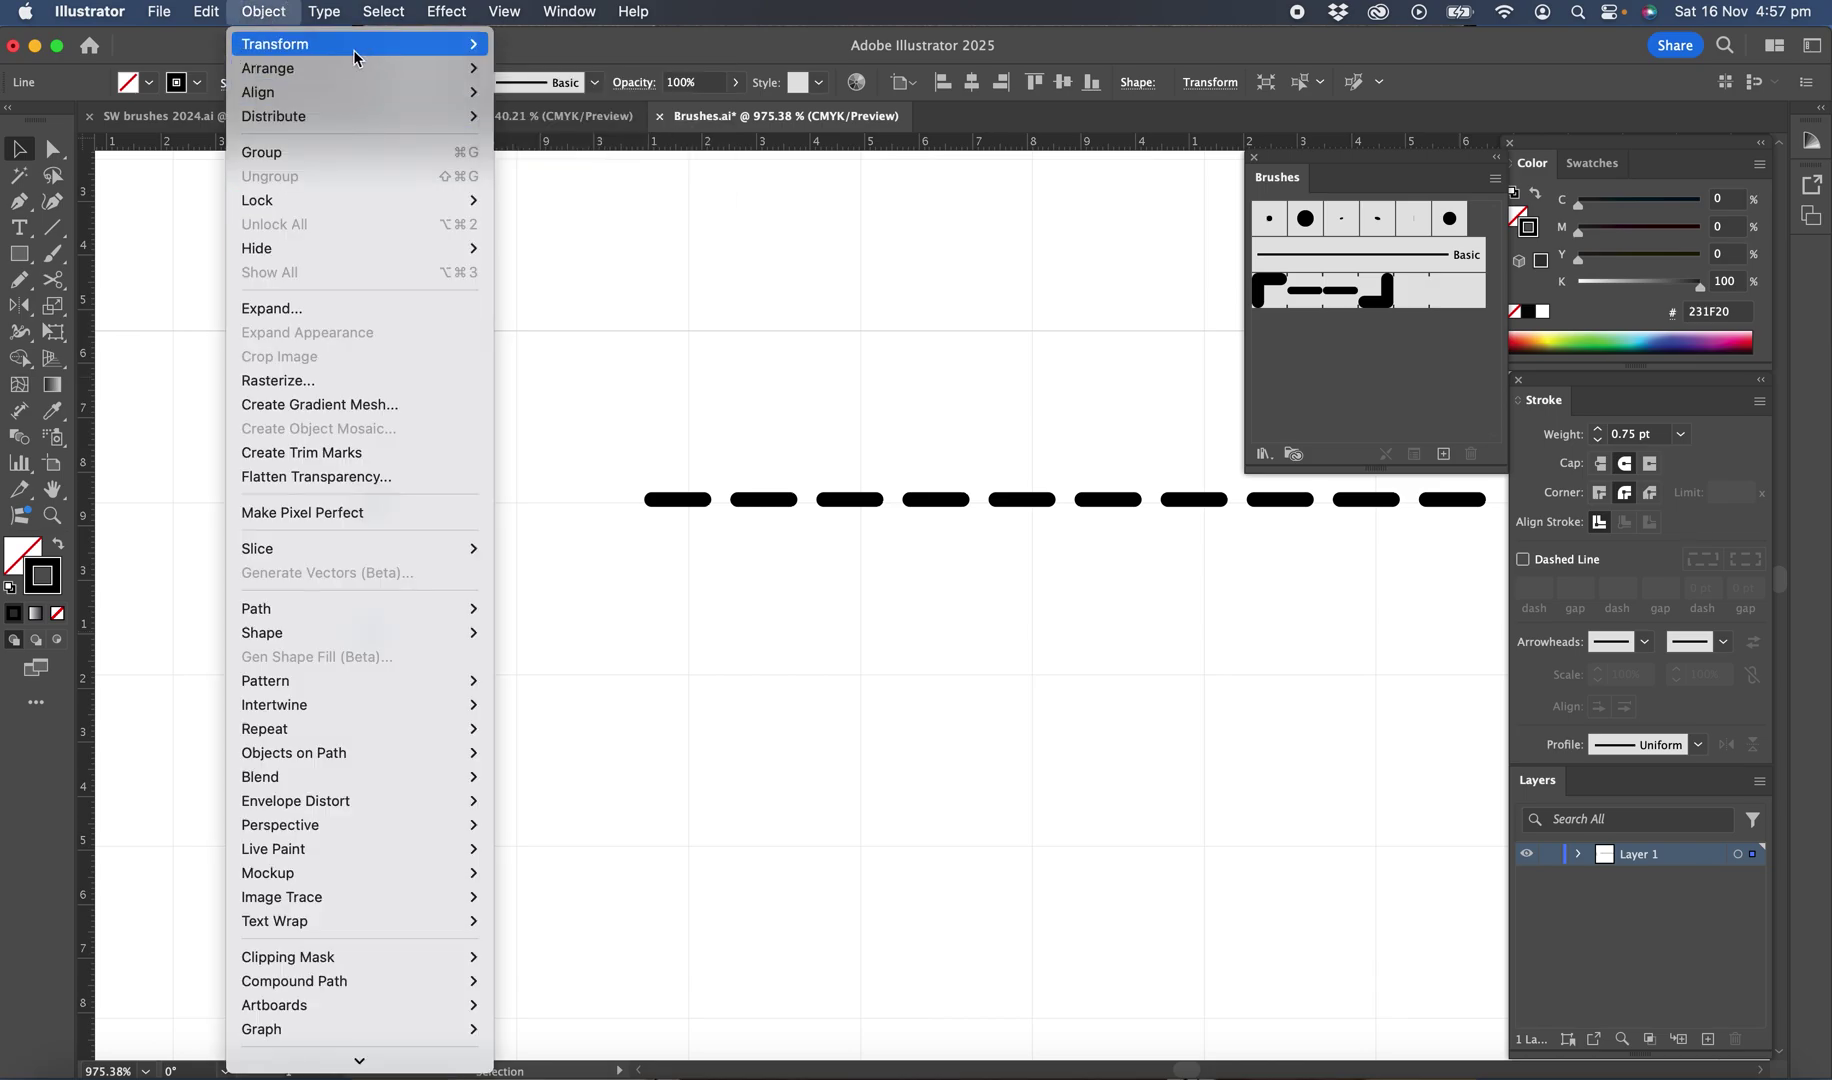
mouse_move(436, 48)
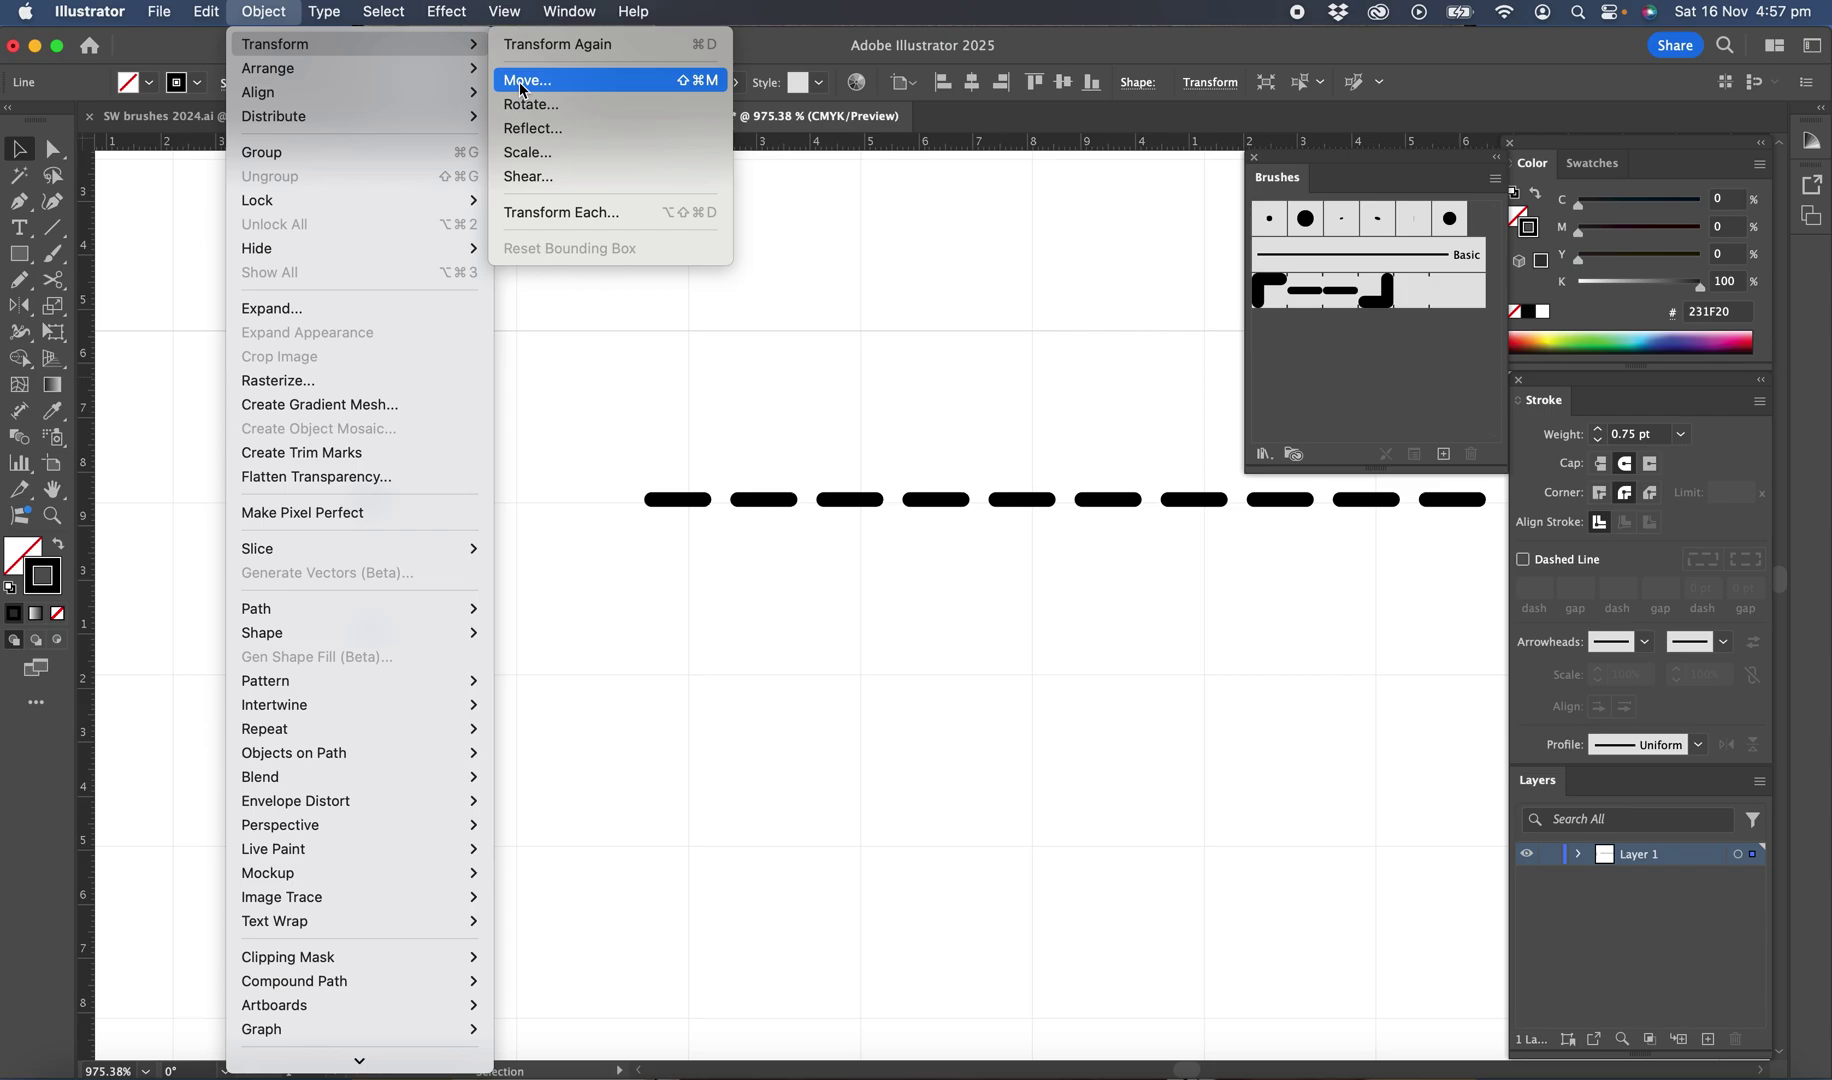
left_click(820, 352)
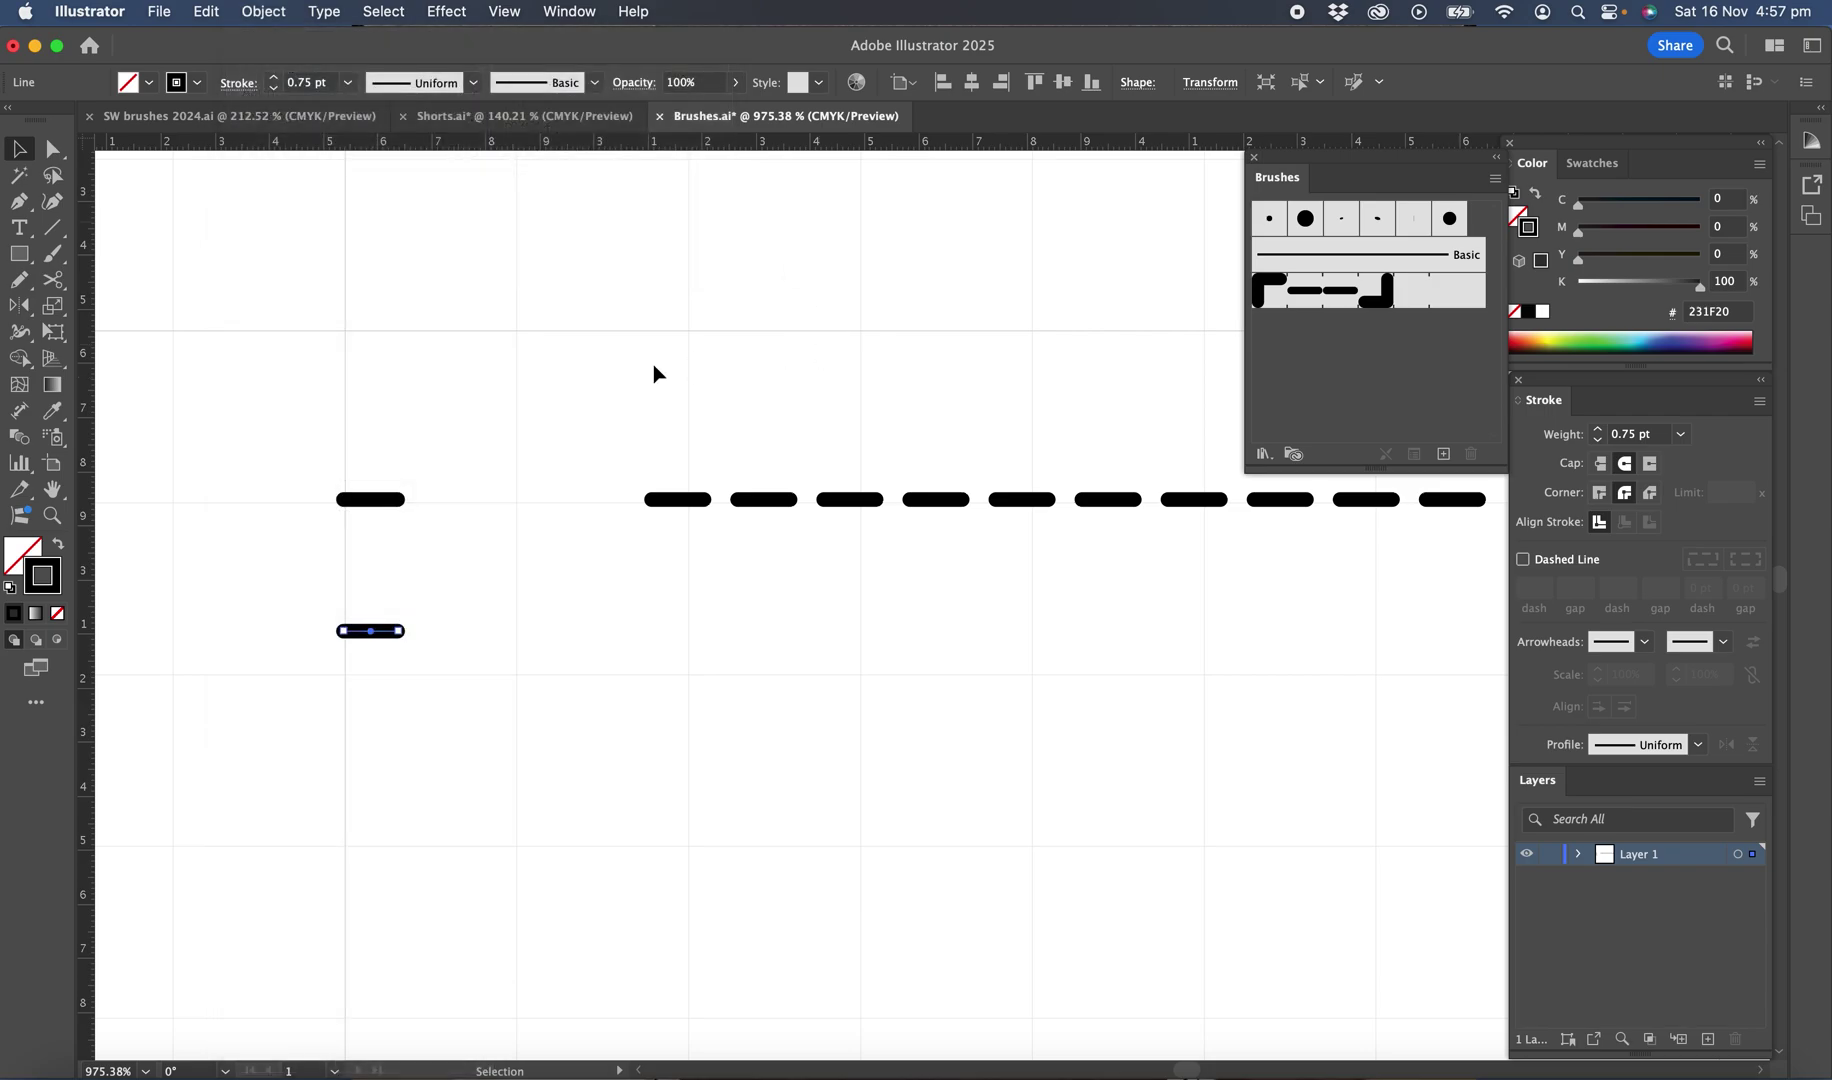
right_click(448, 583)
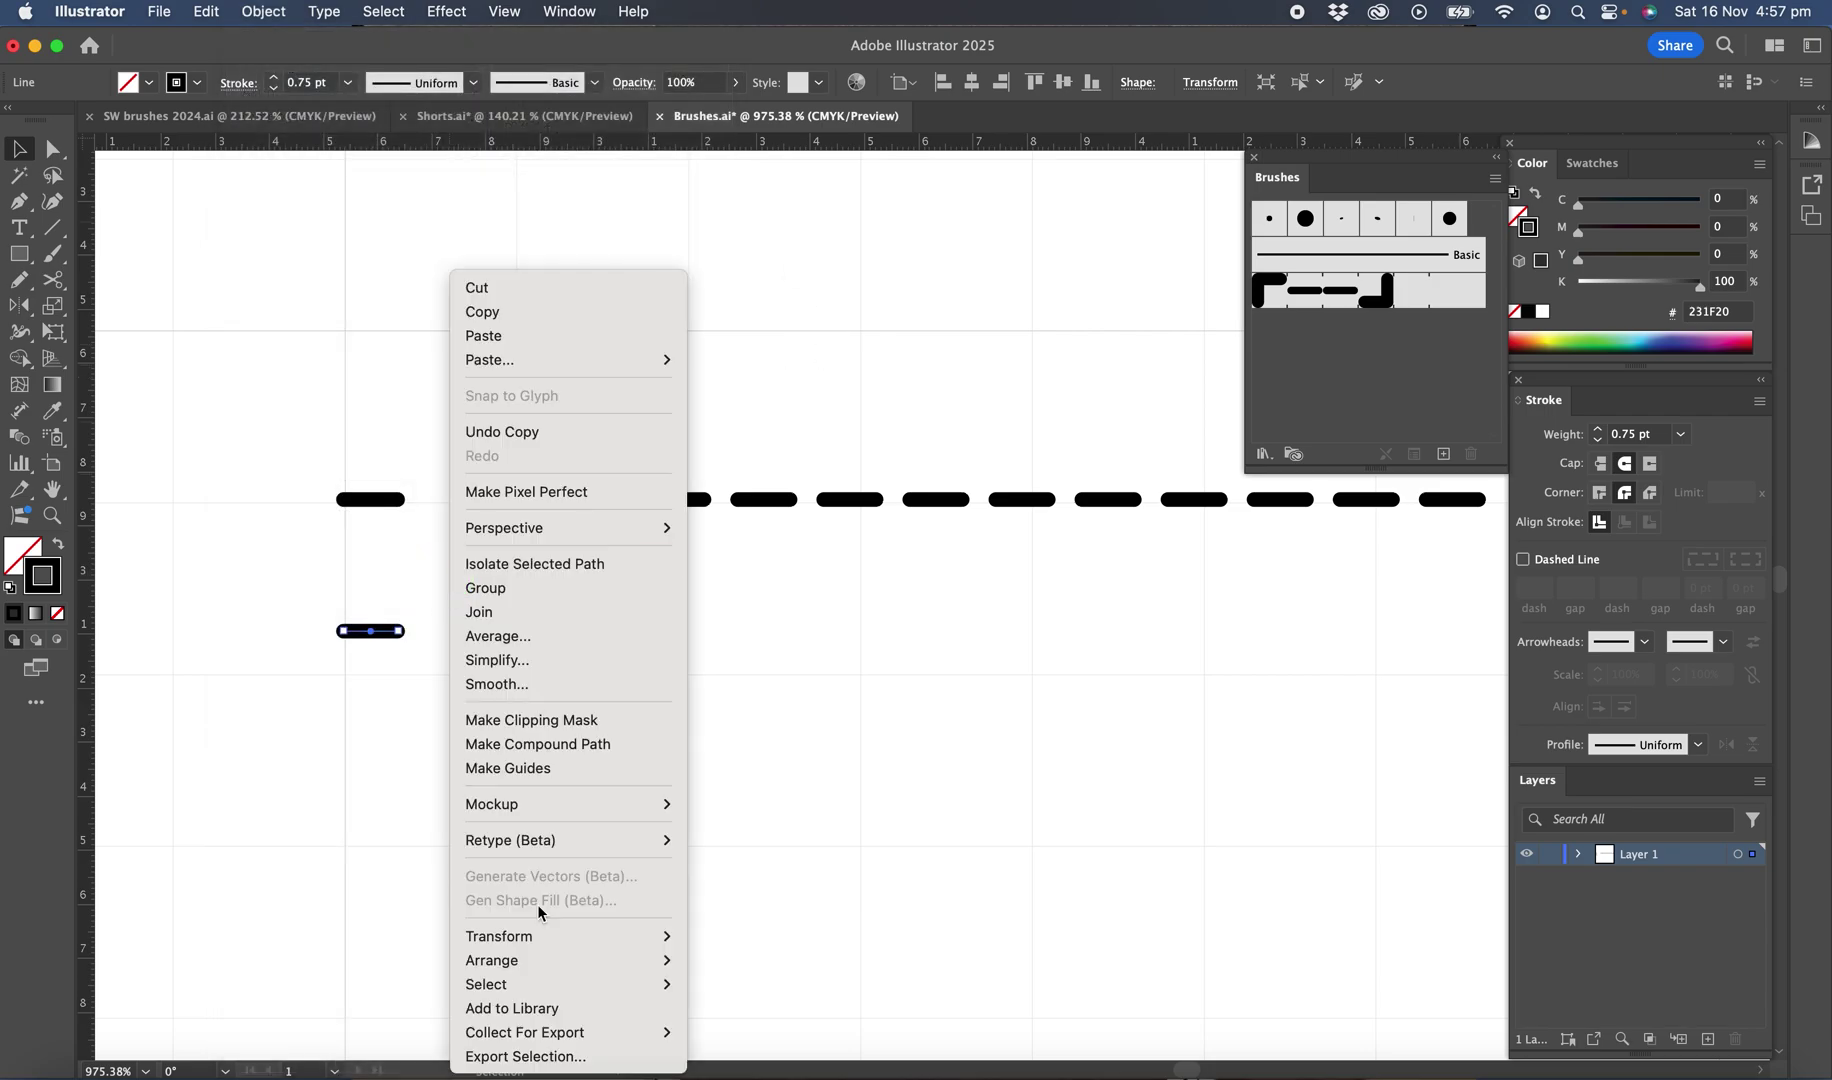
mouse_move(535, 934)
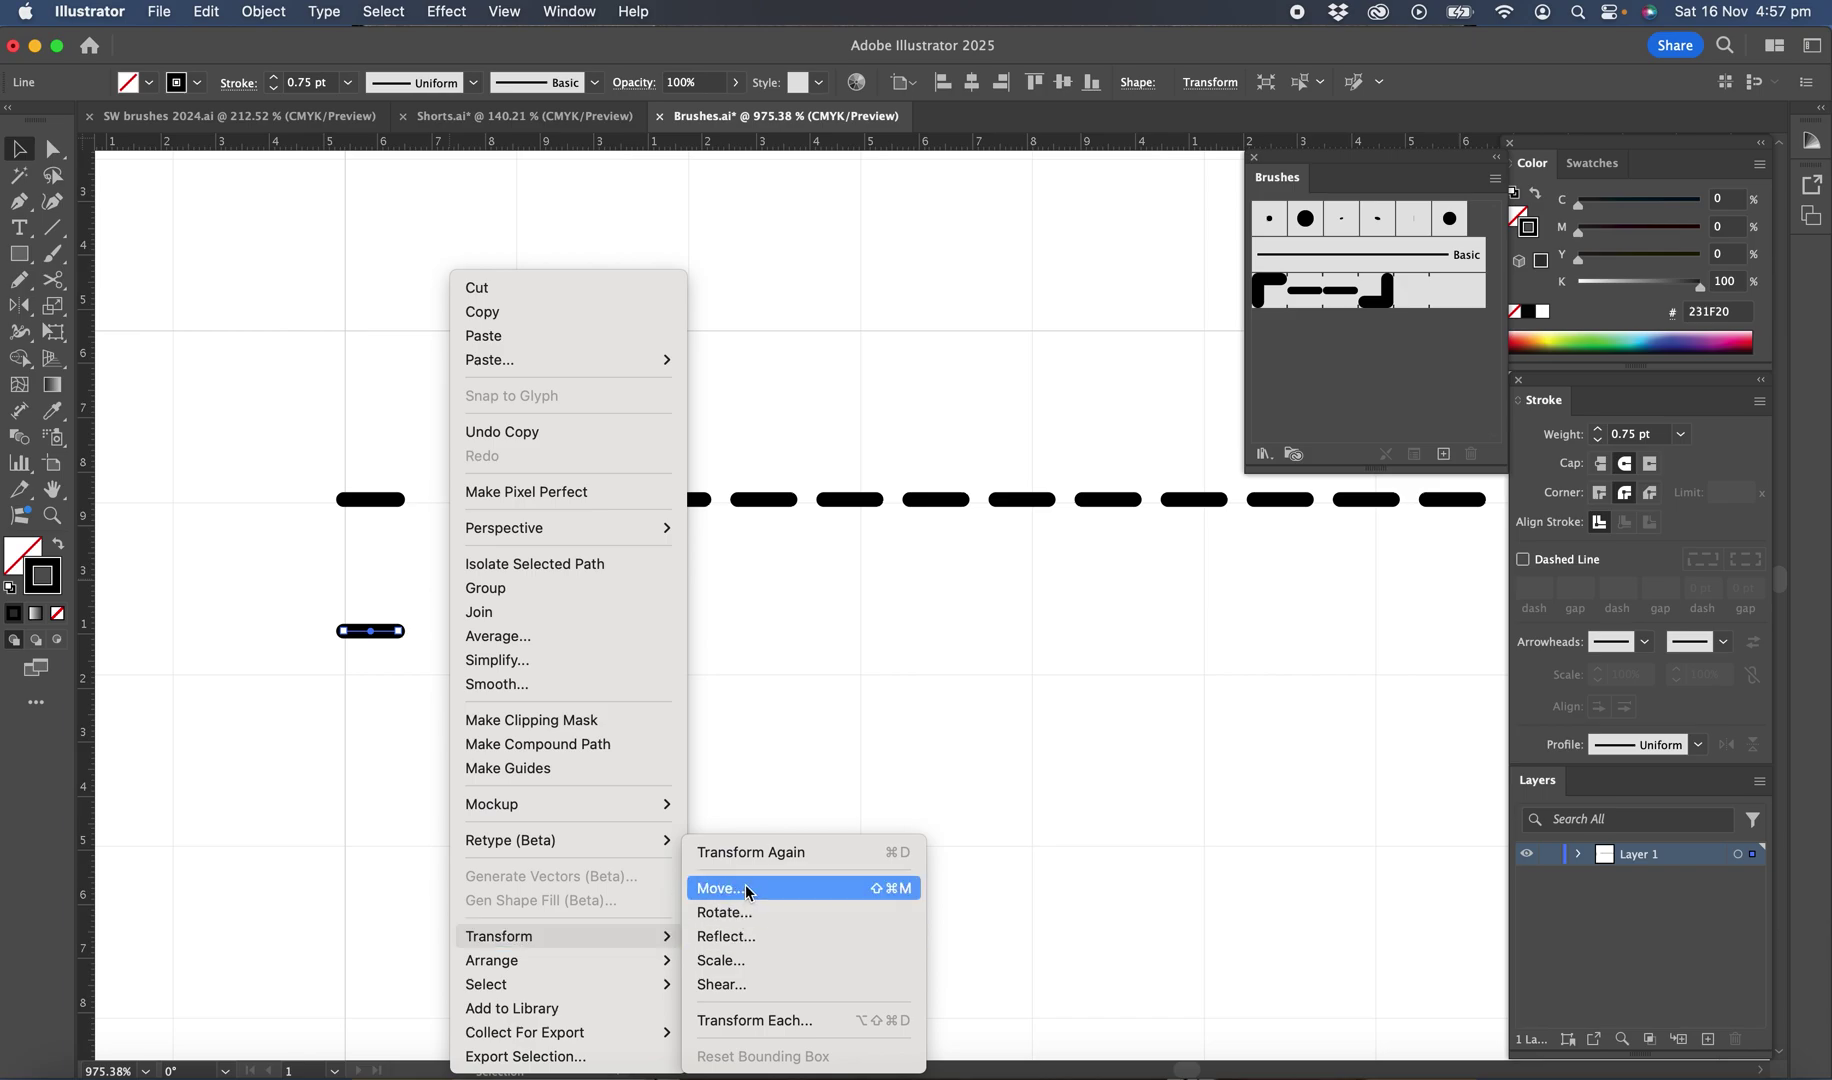
- Copy the dash 0.1 cm straight down (vertical 0, angle 270°) with Move, then deselect
left_click(836, 885)
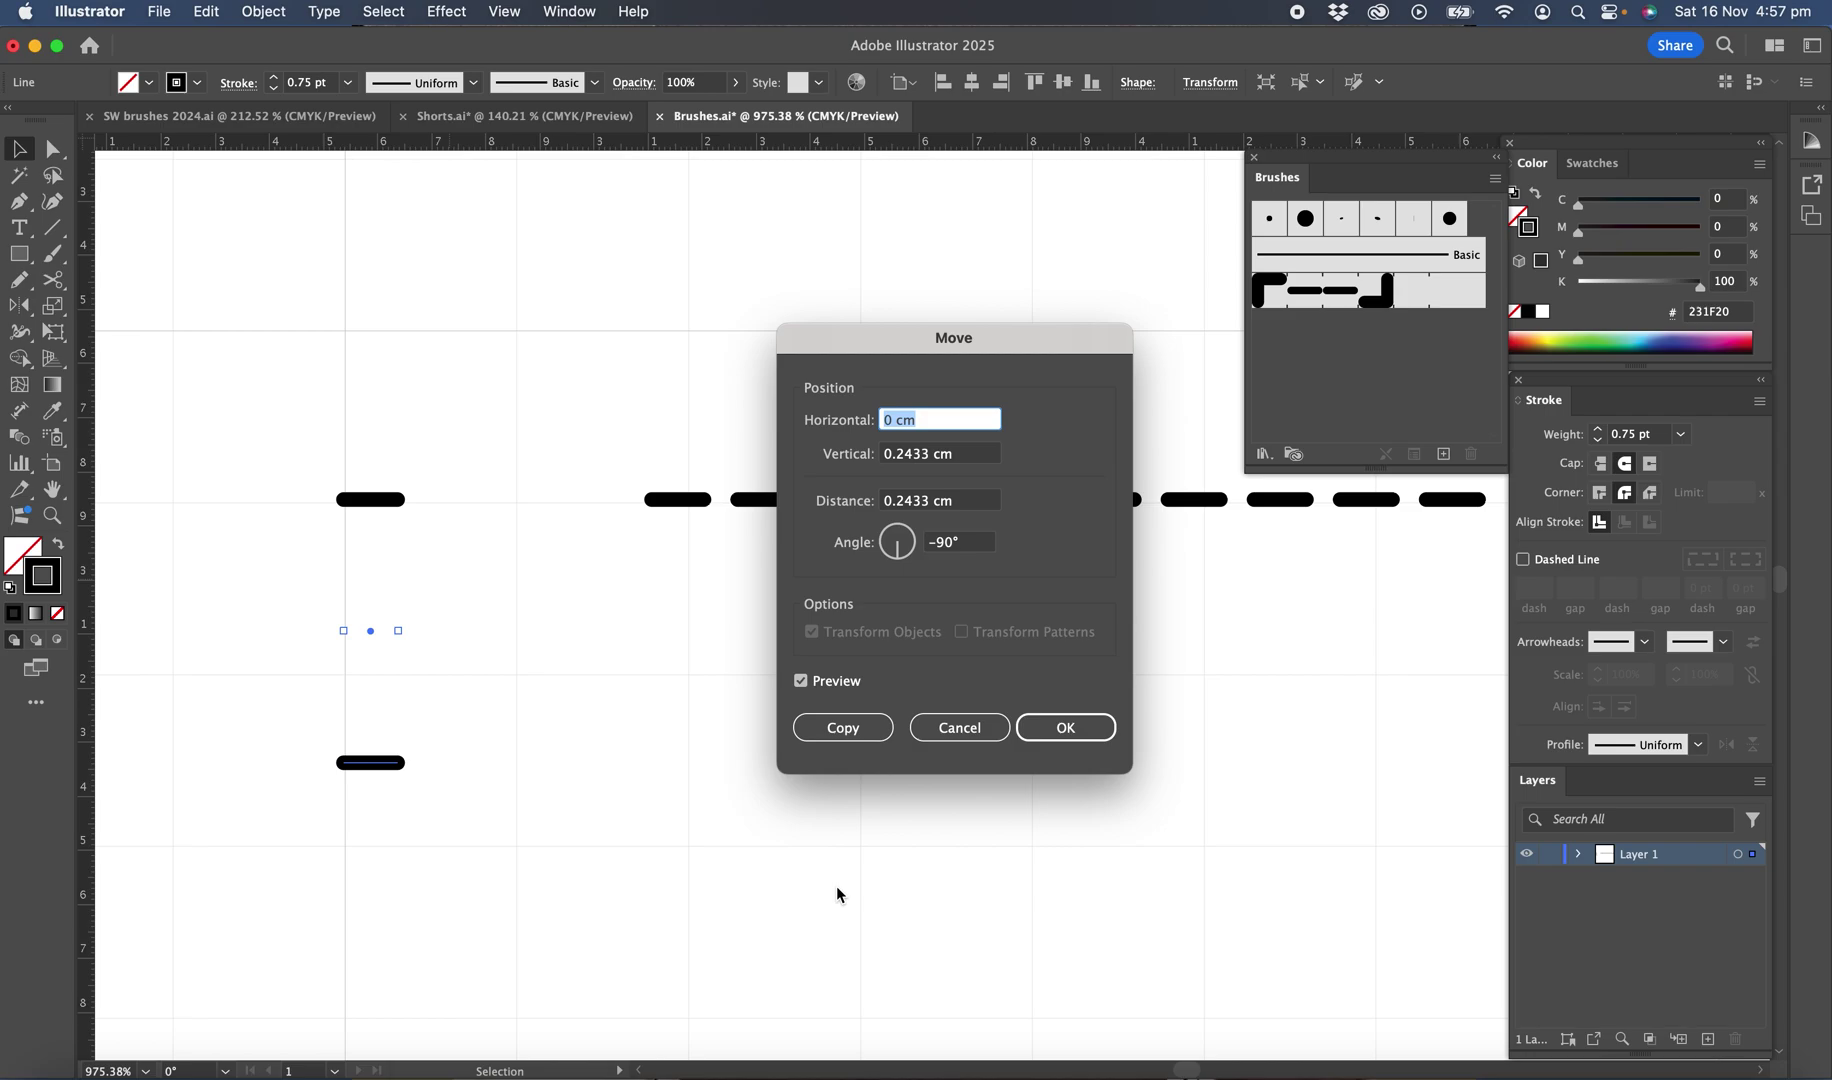
left_click(969, 452)
type("0")
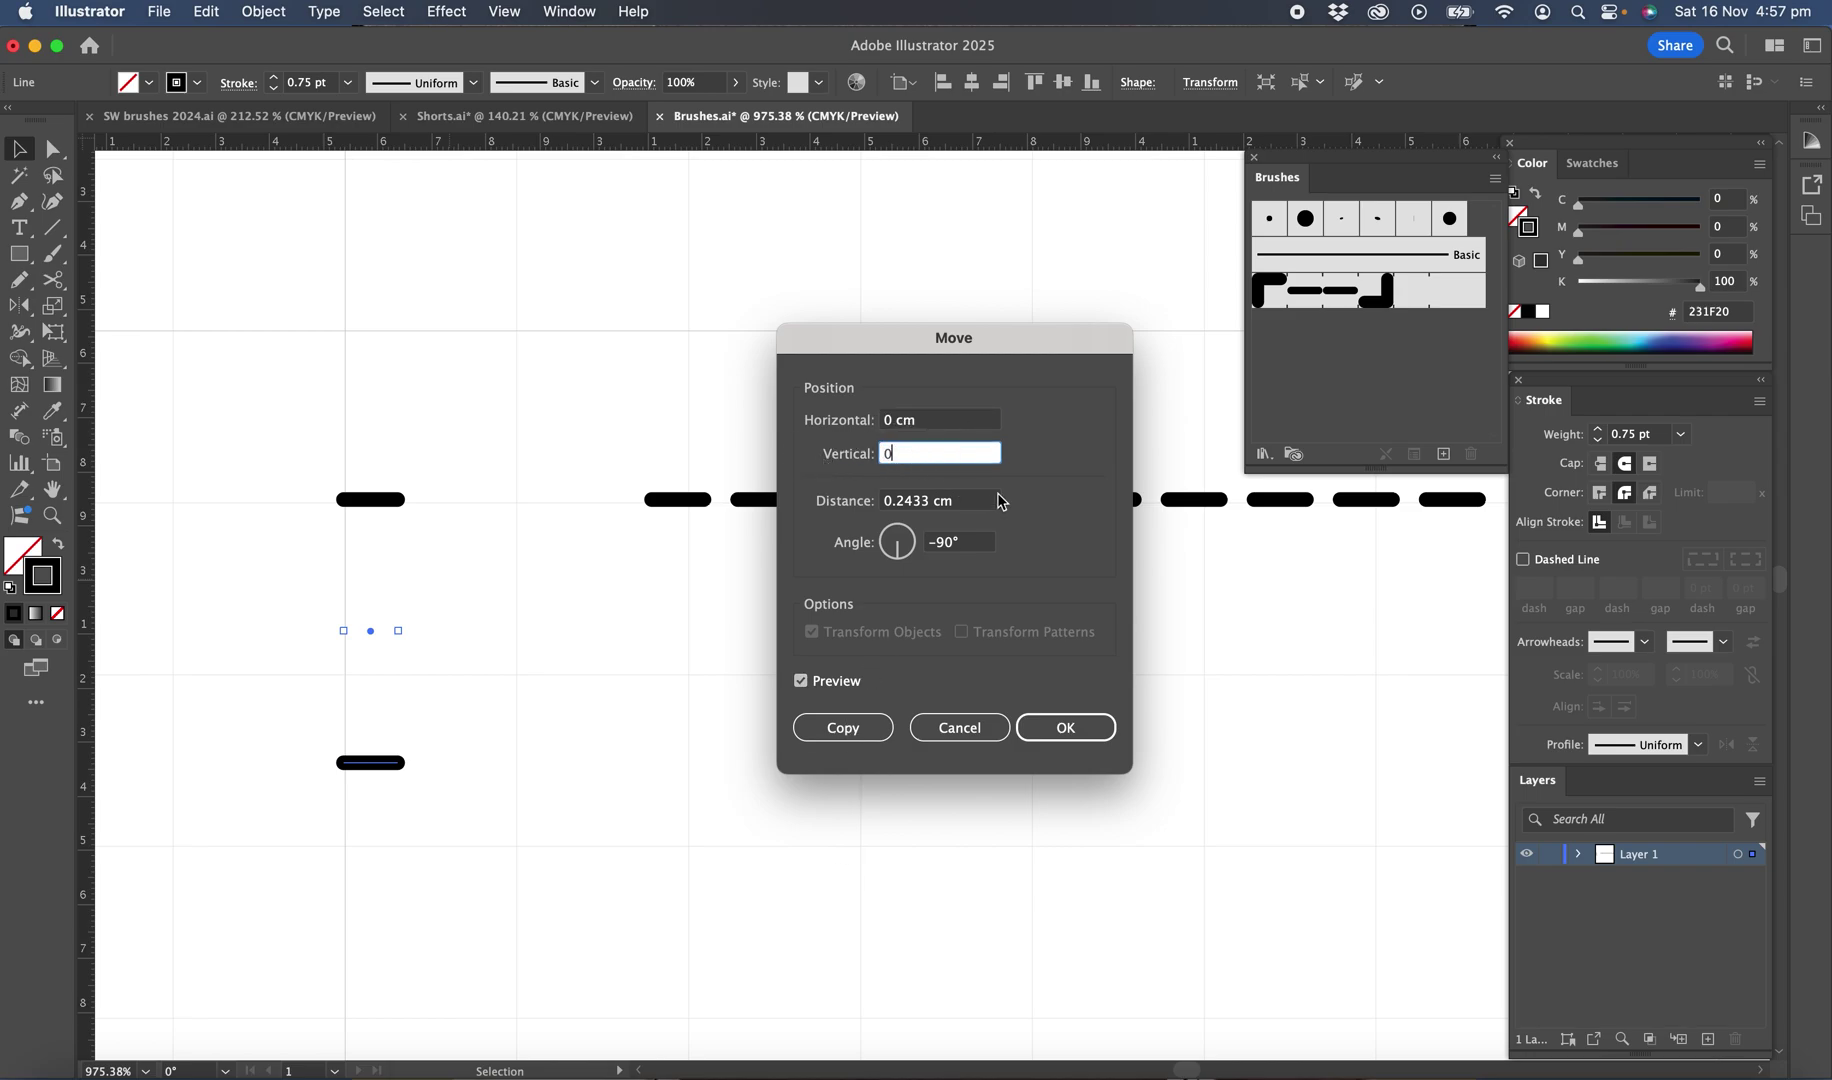
key("Tab")
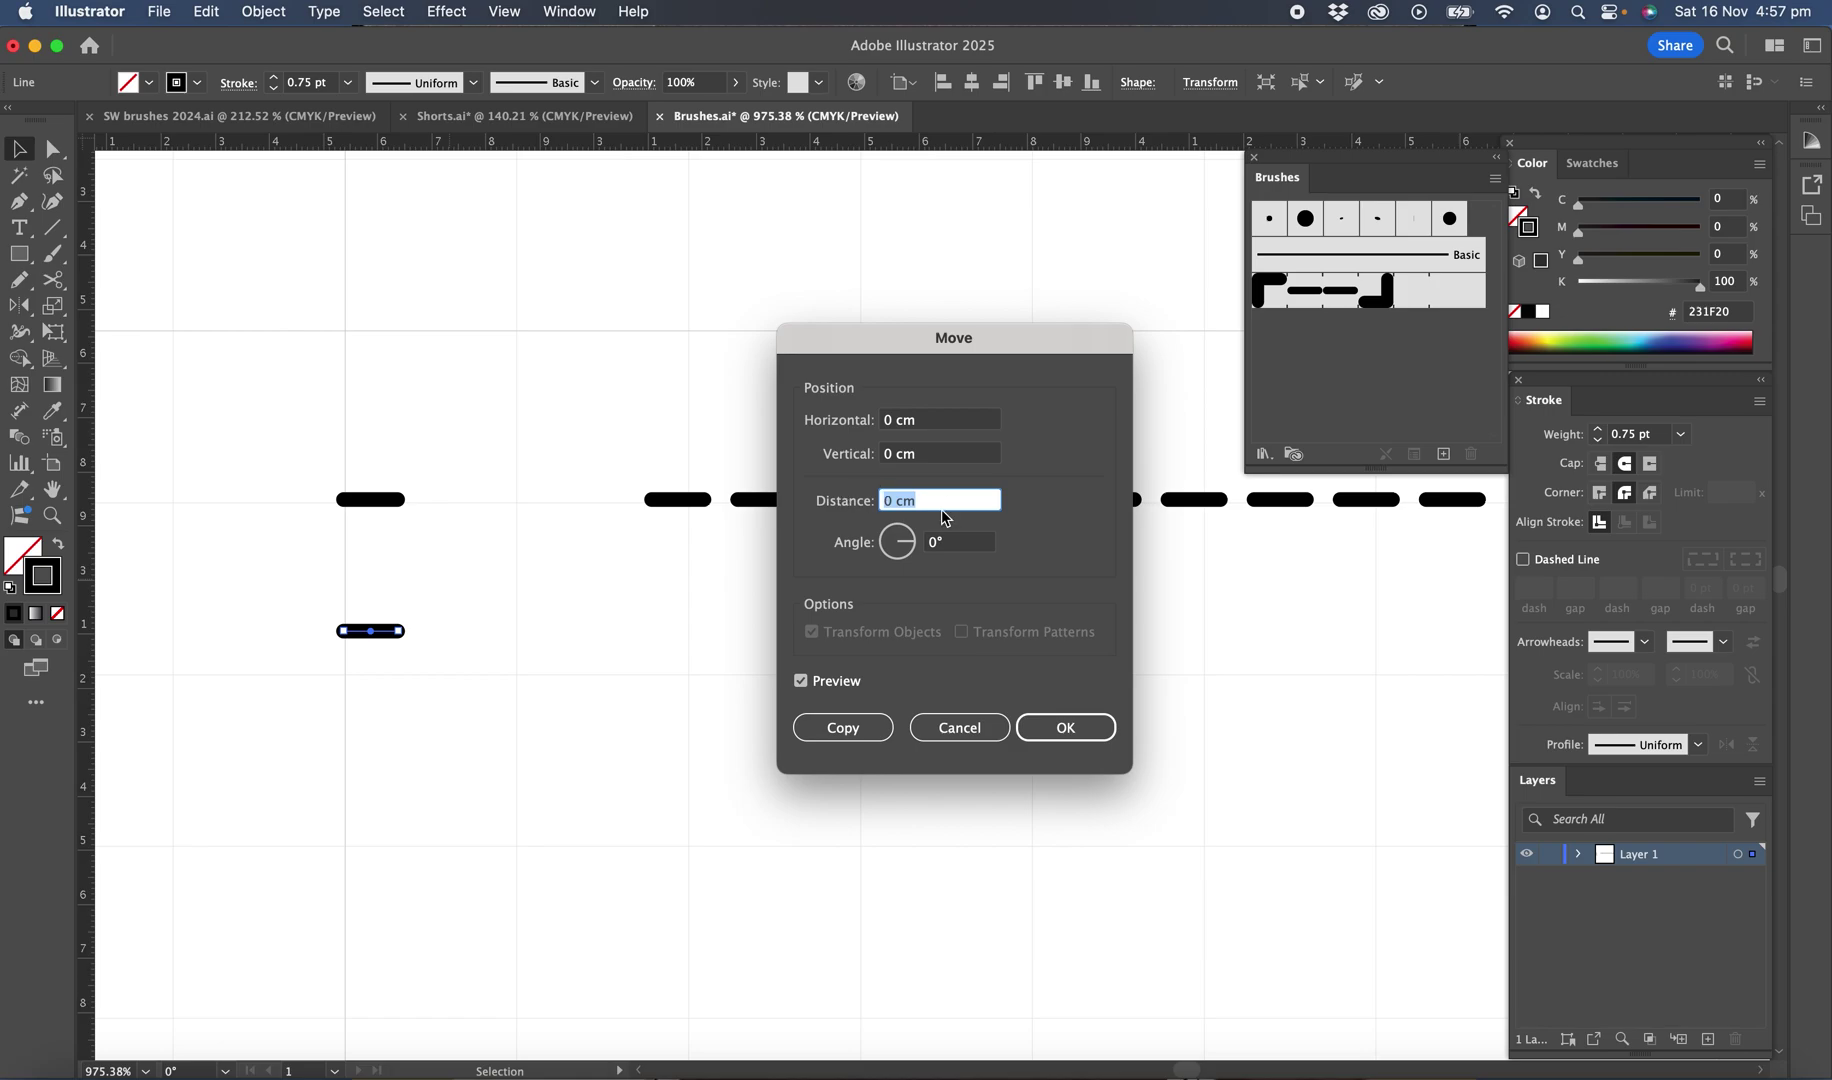
type(".1")
key("Tab")
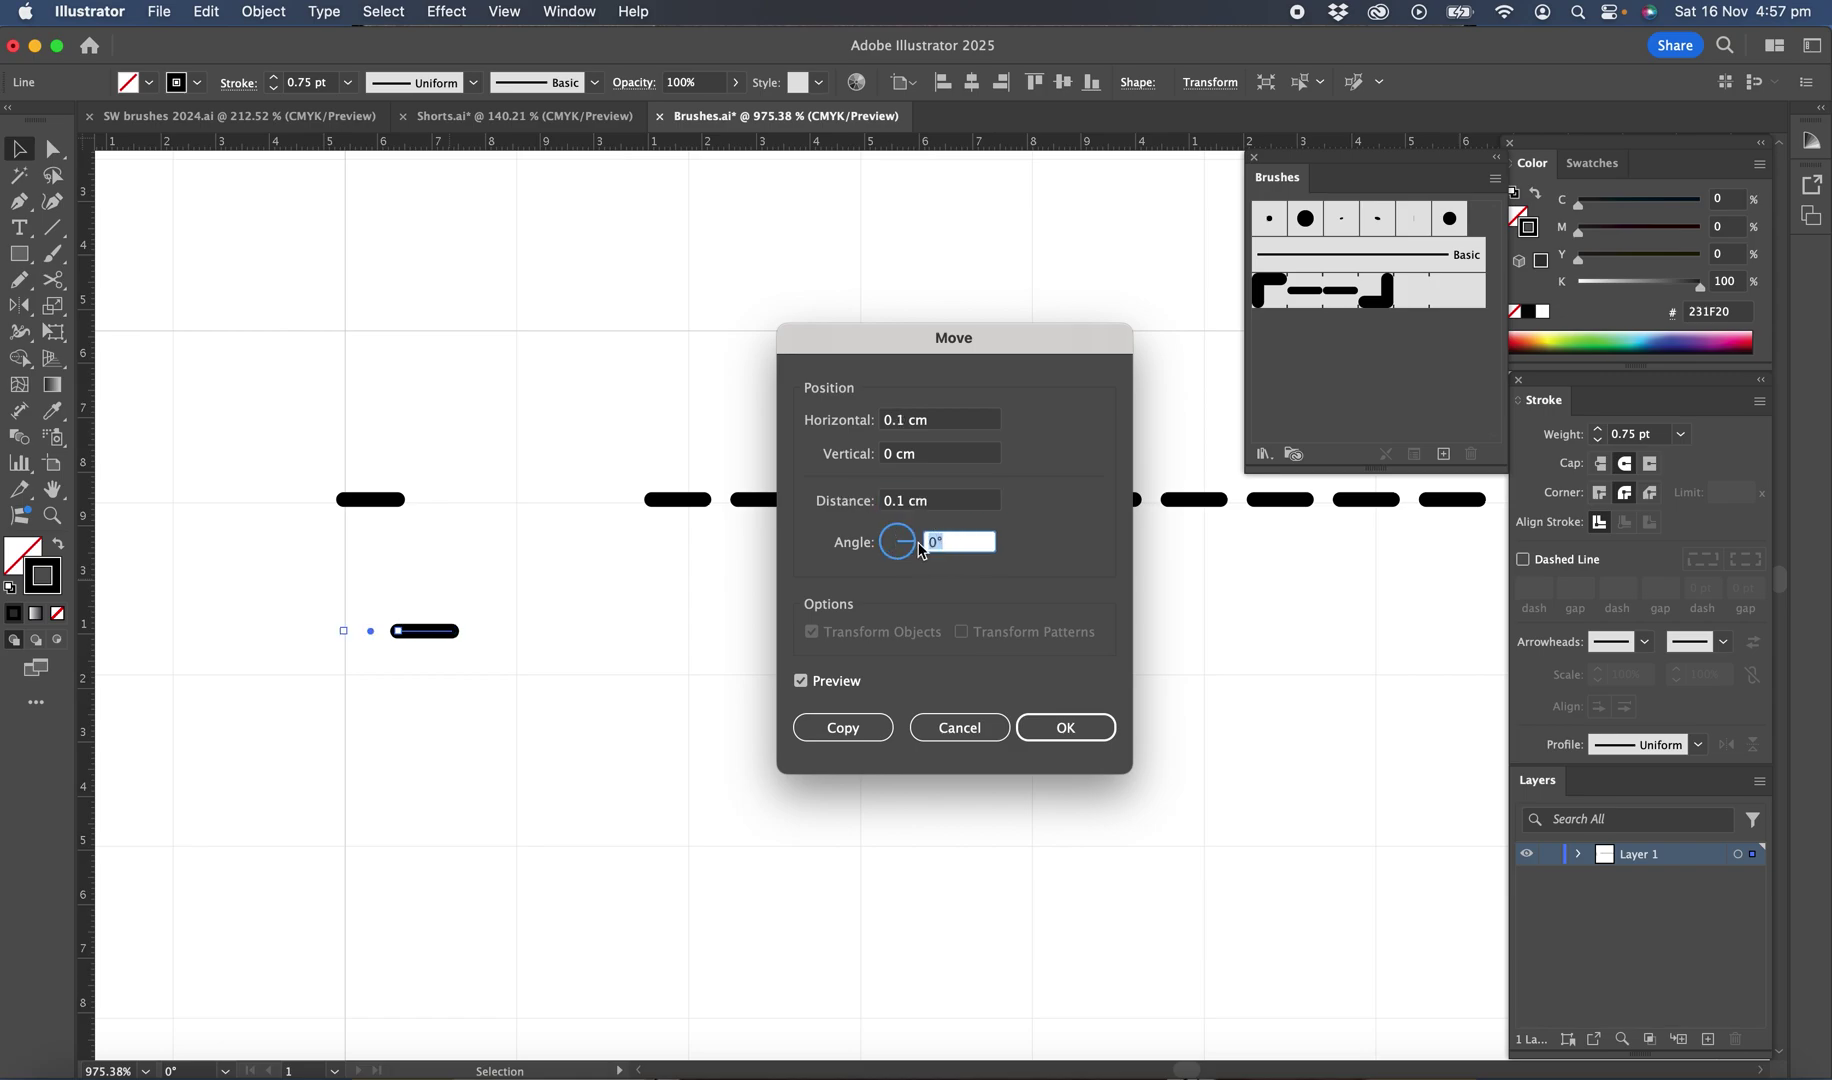
type("270")
left_click(805, 683)
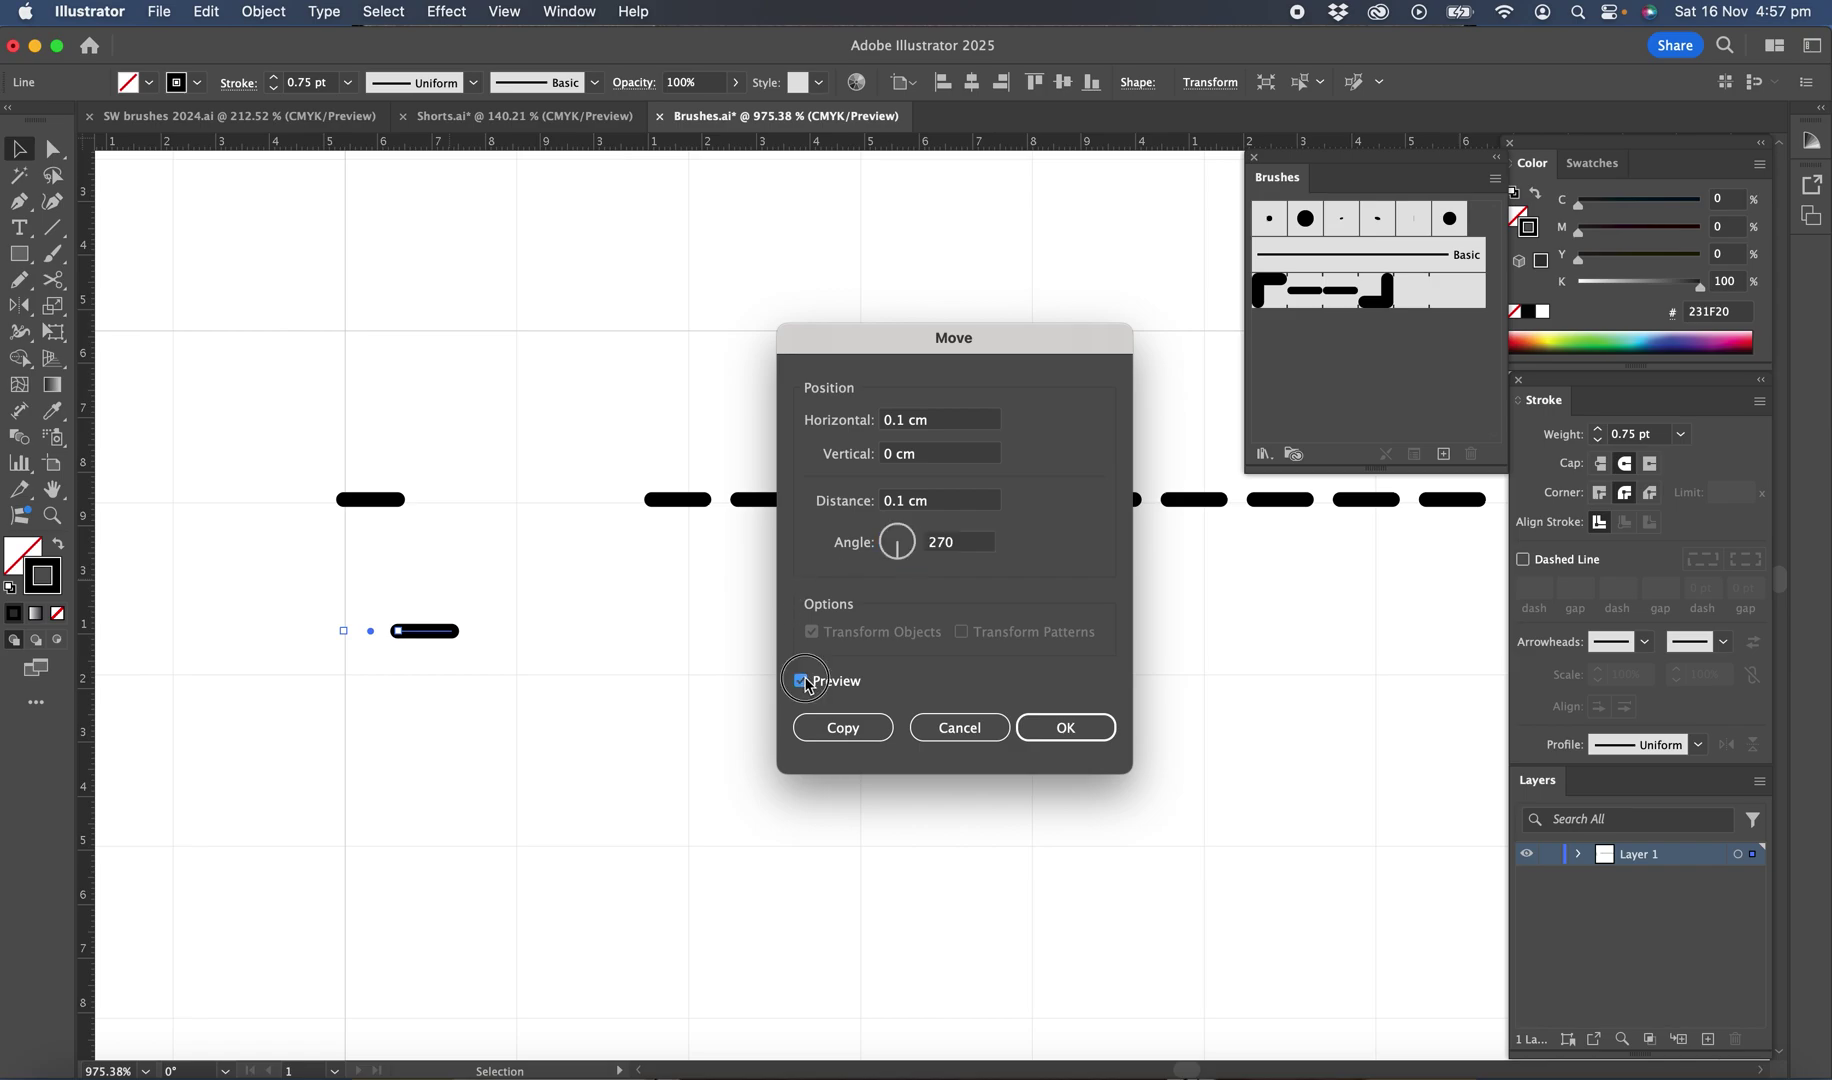
left_click(805, 683)
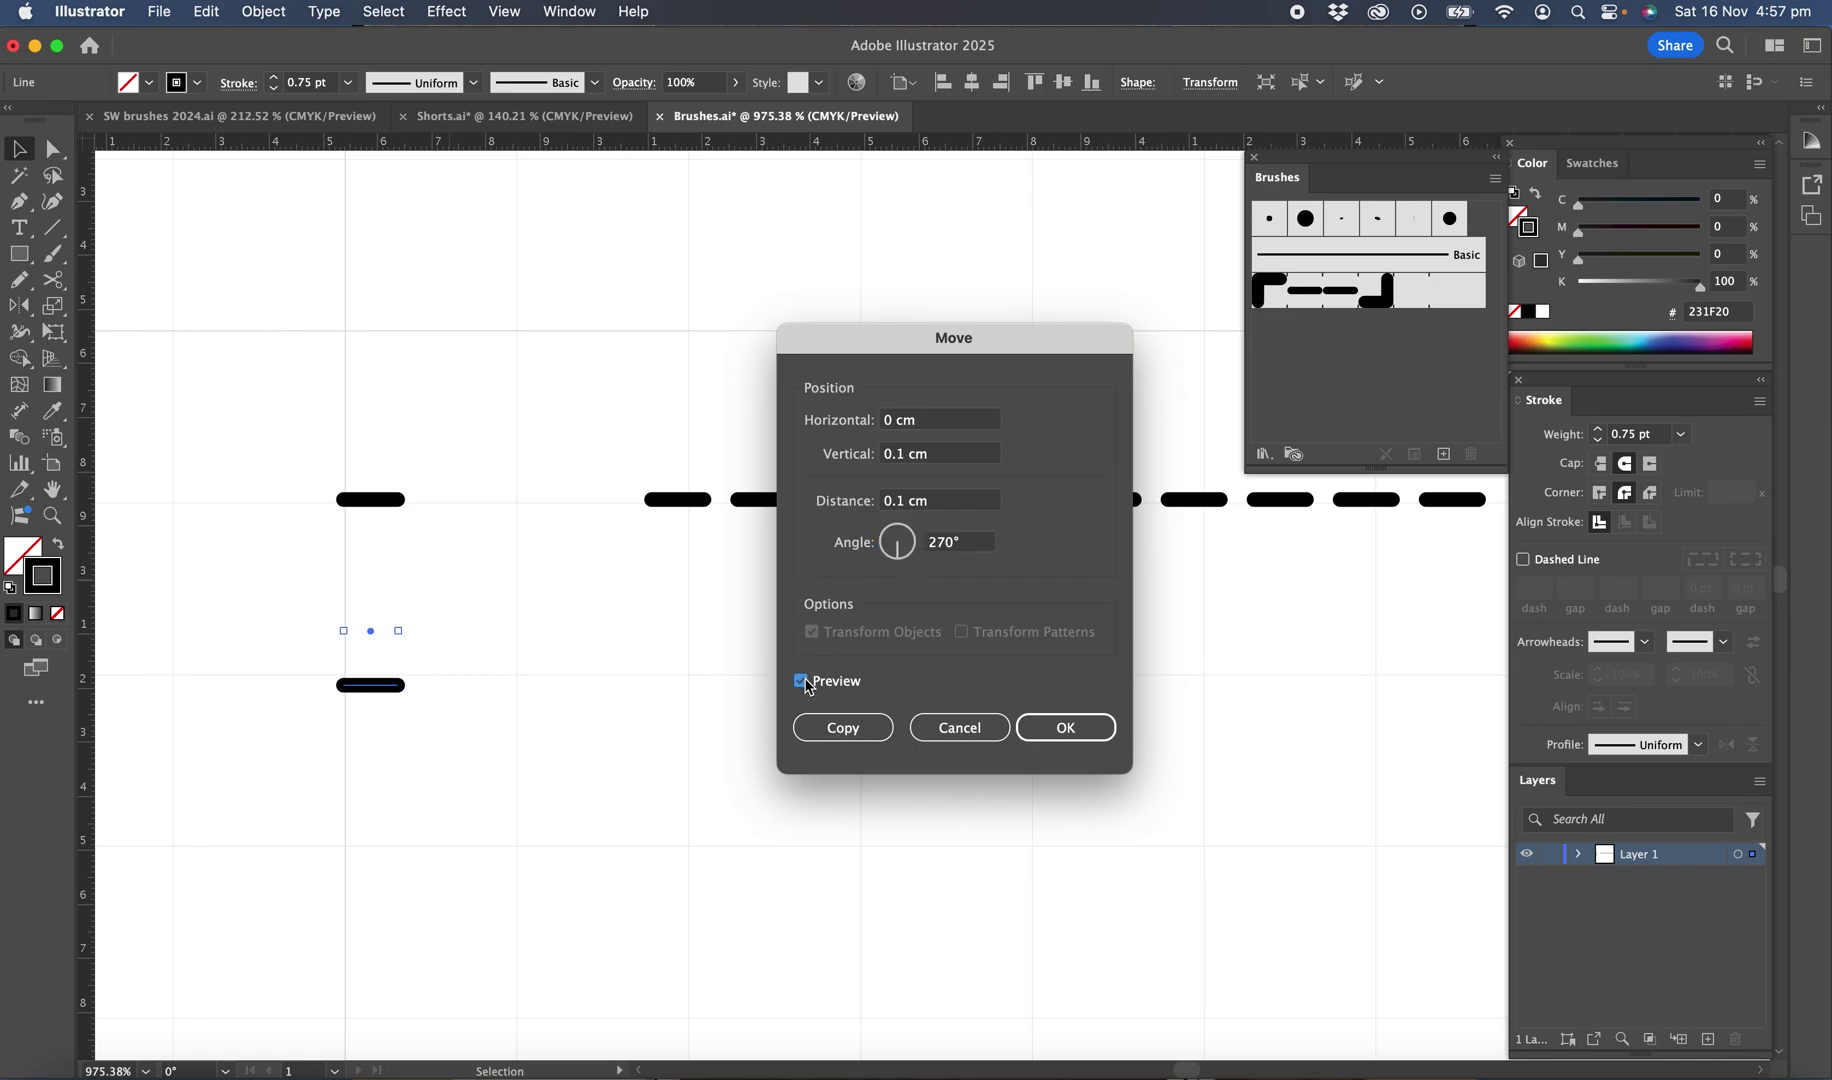
left_click(805, 683)
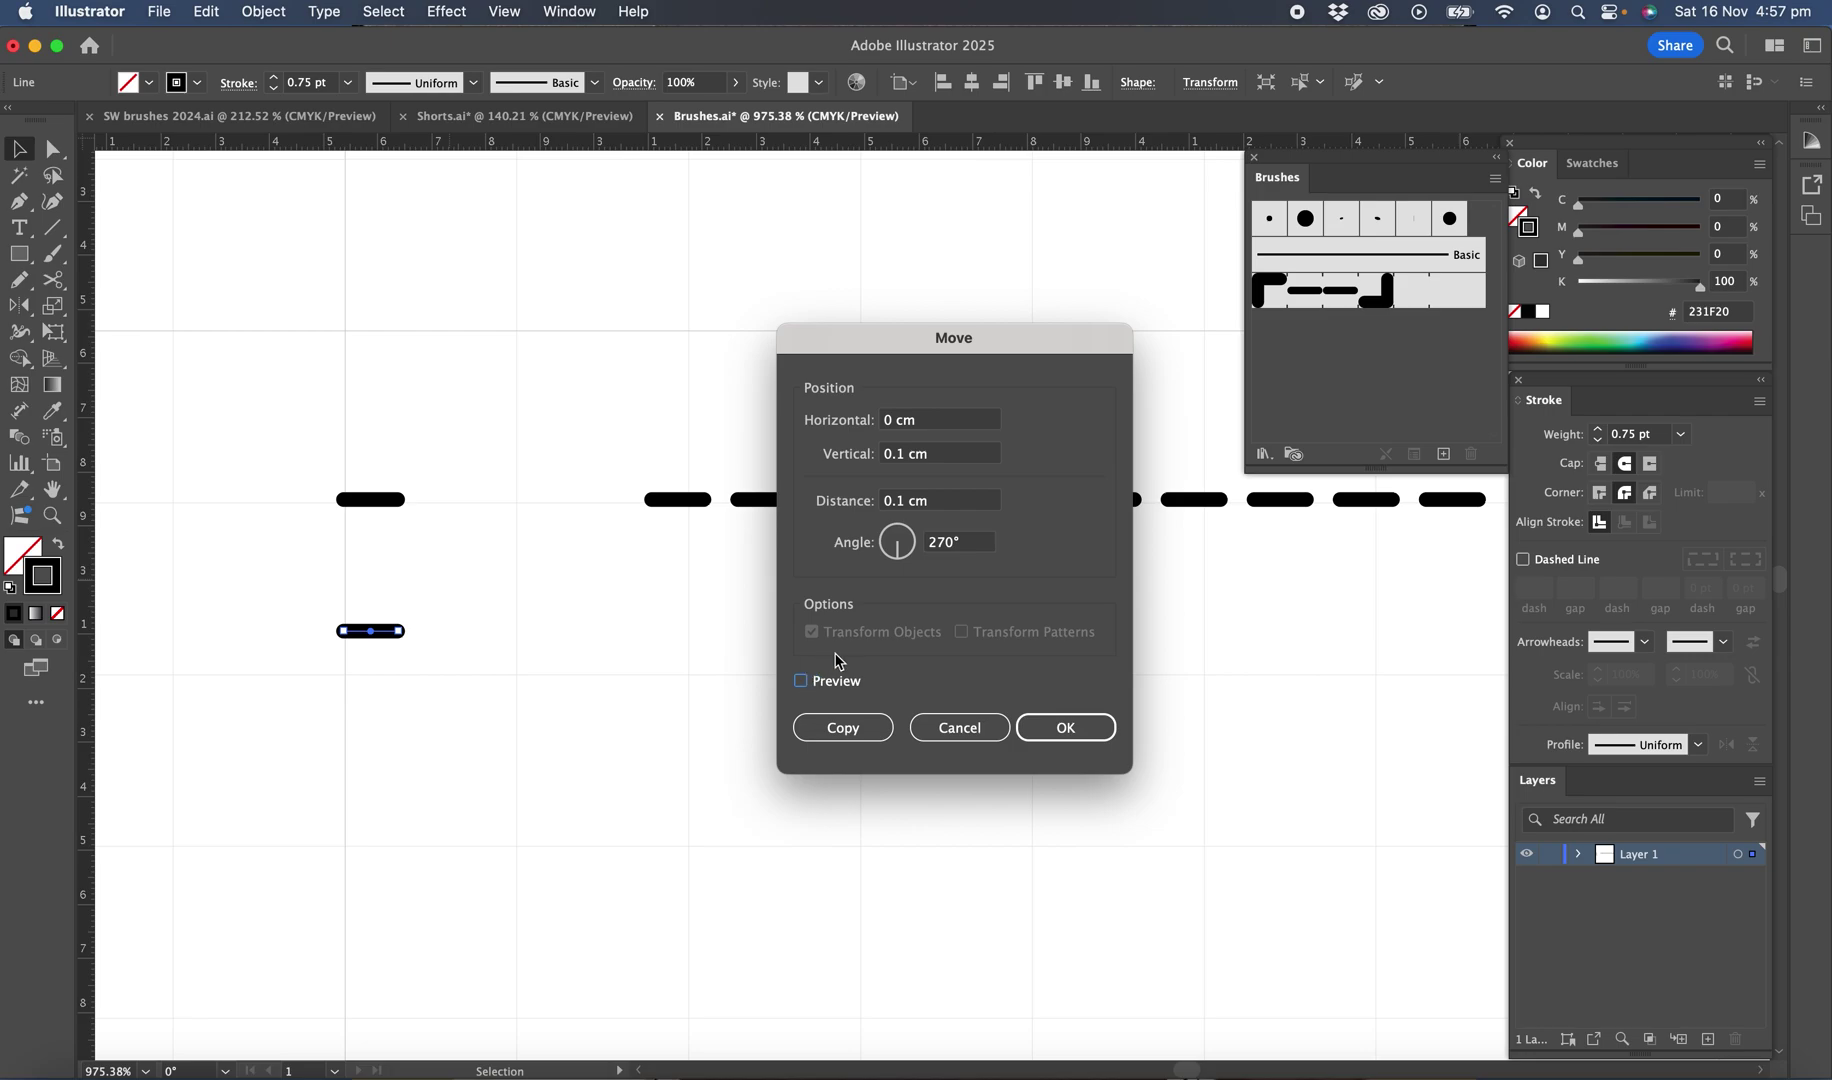
left_click(857, 738)
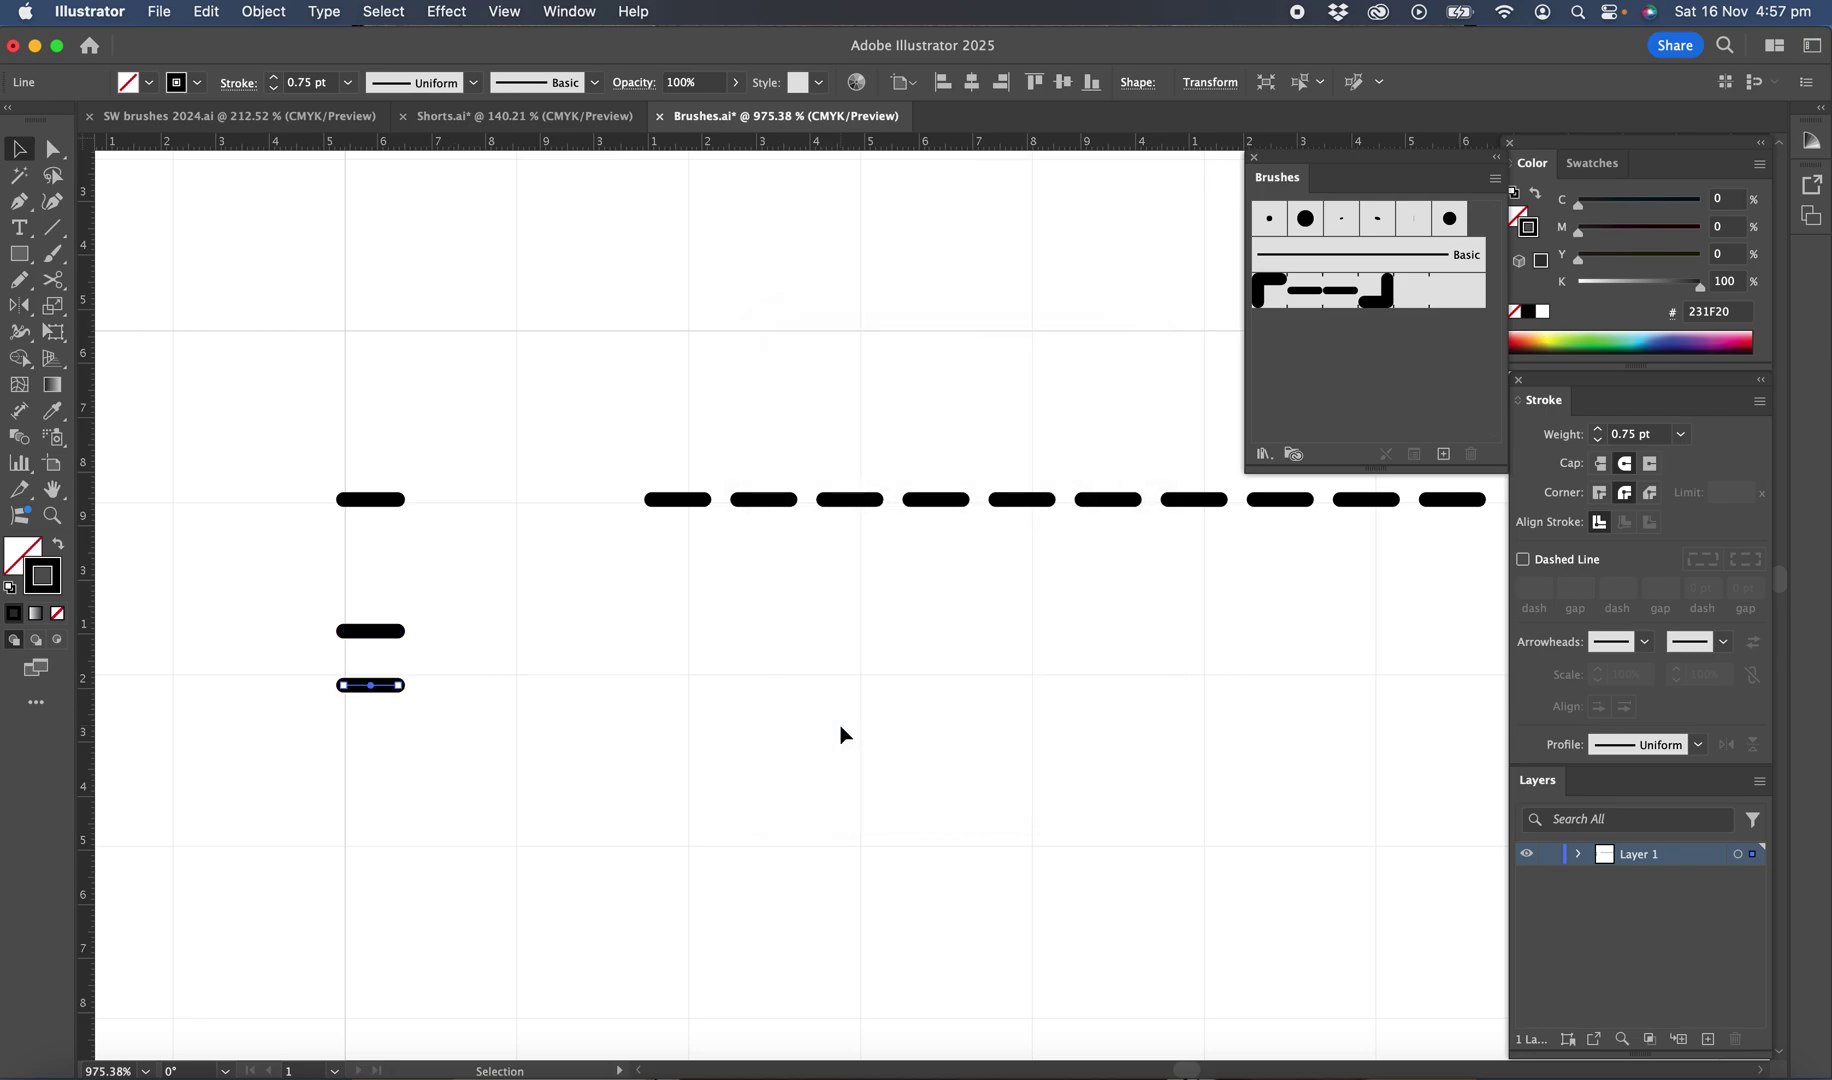
left_click(475, 635)
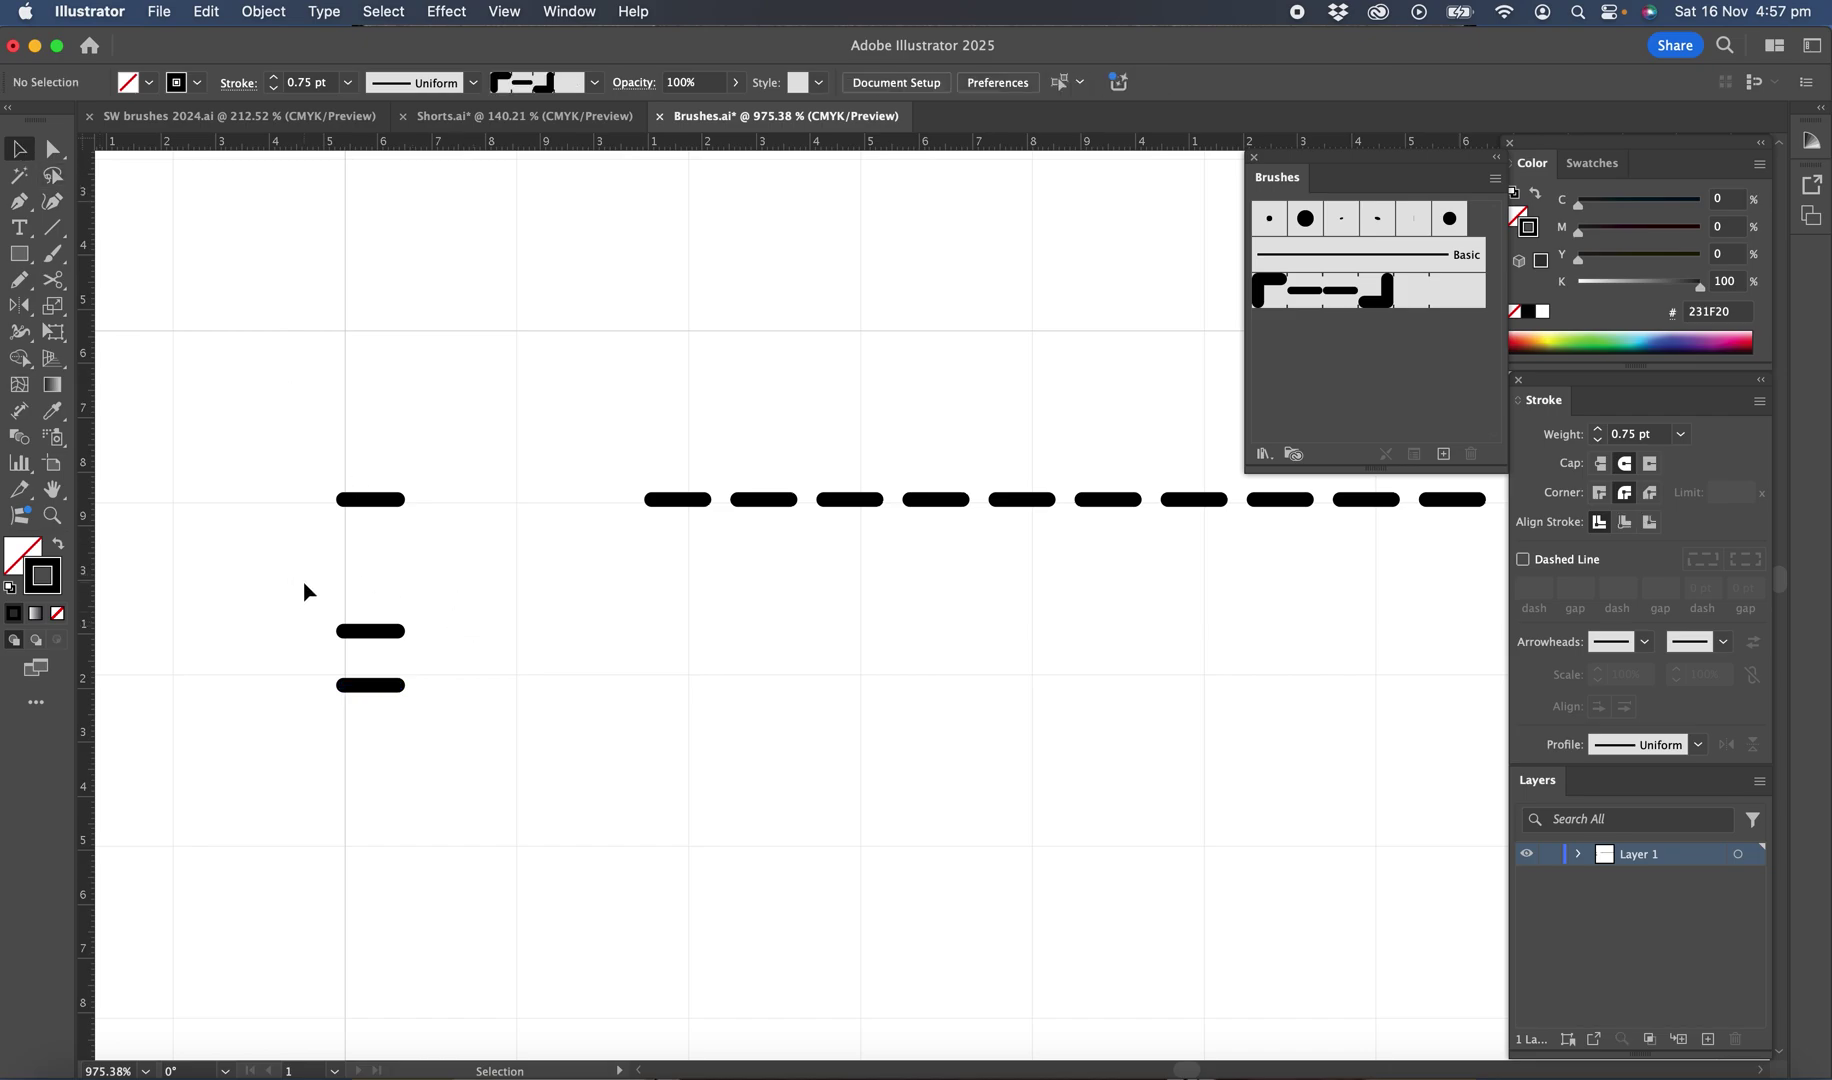
- Select both stacked dashes and start a new pattern brush named 'Double stitch'
left_click_drag(305, 591, 372, 714)
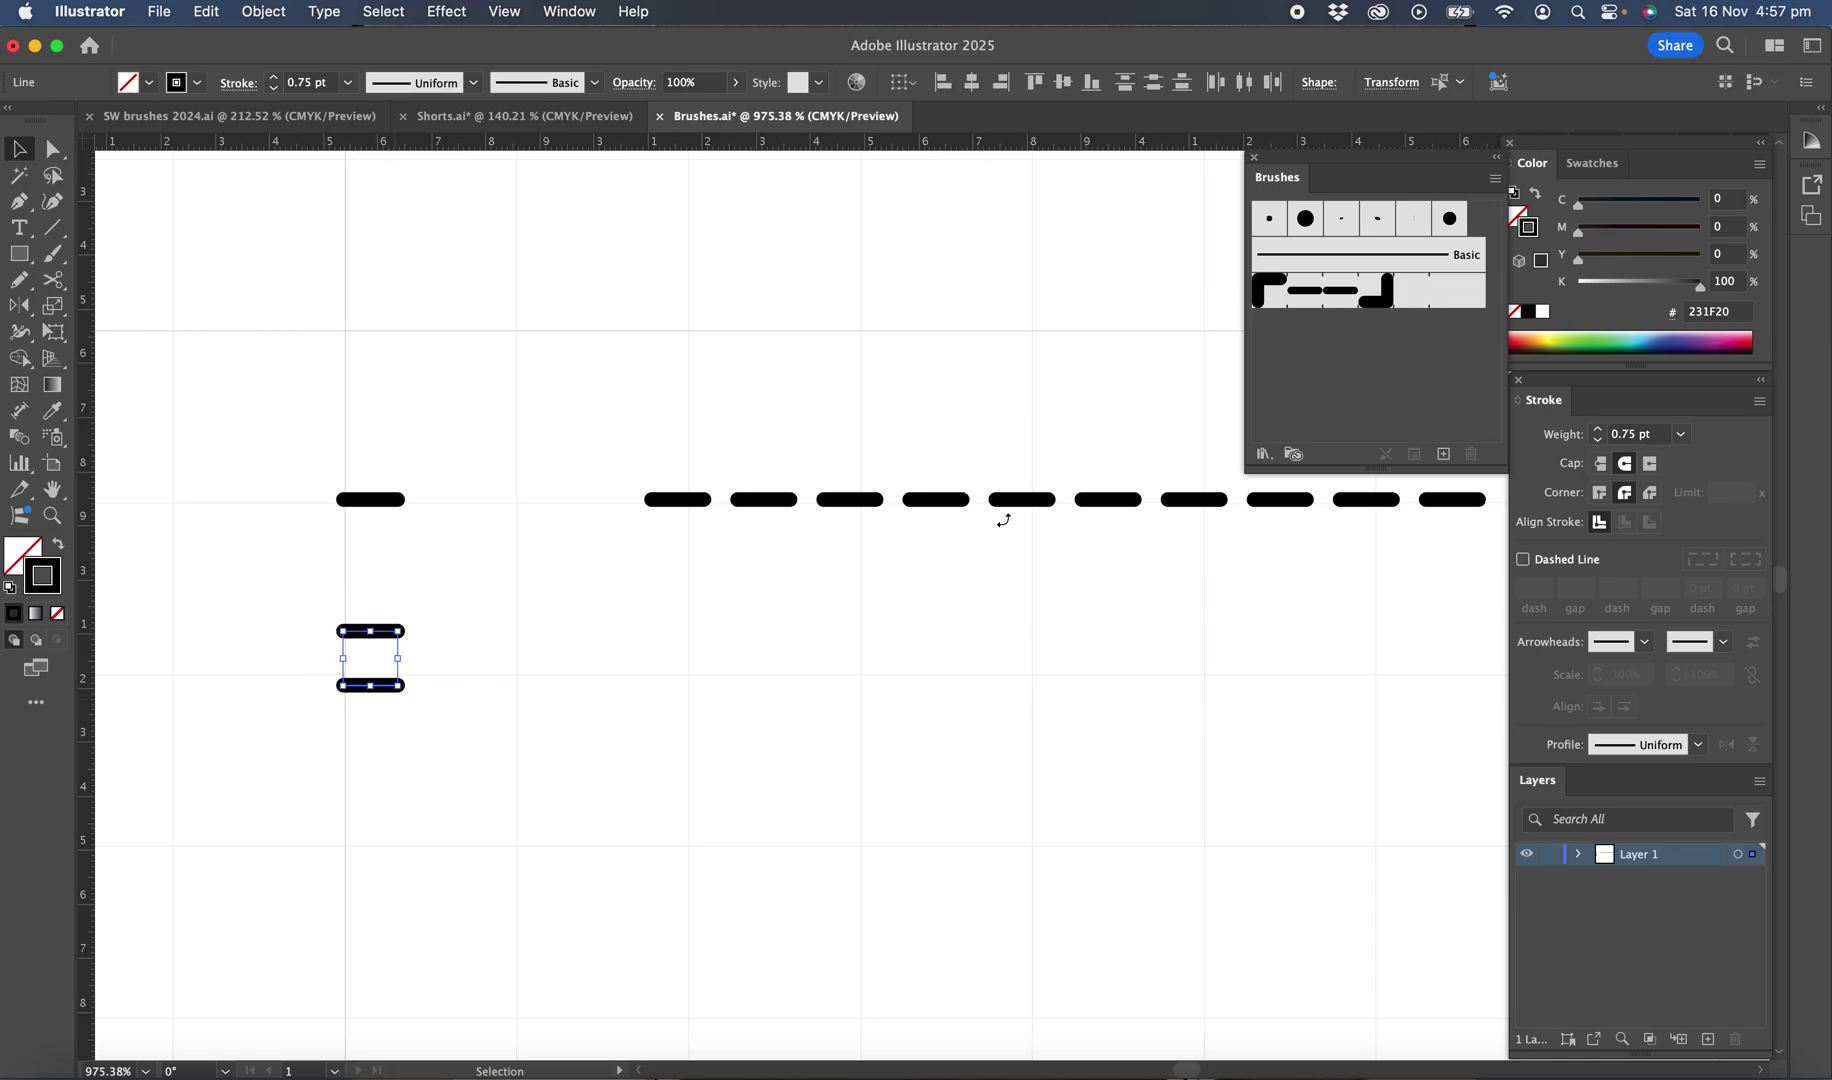
left_click(1444, 456)
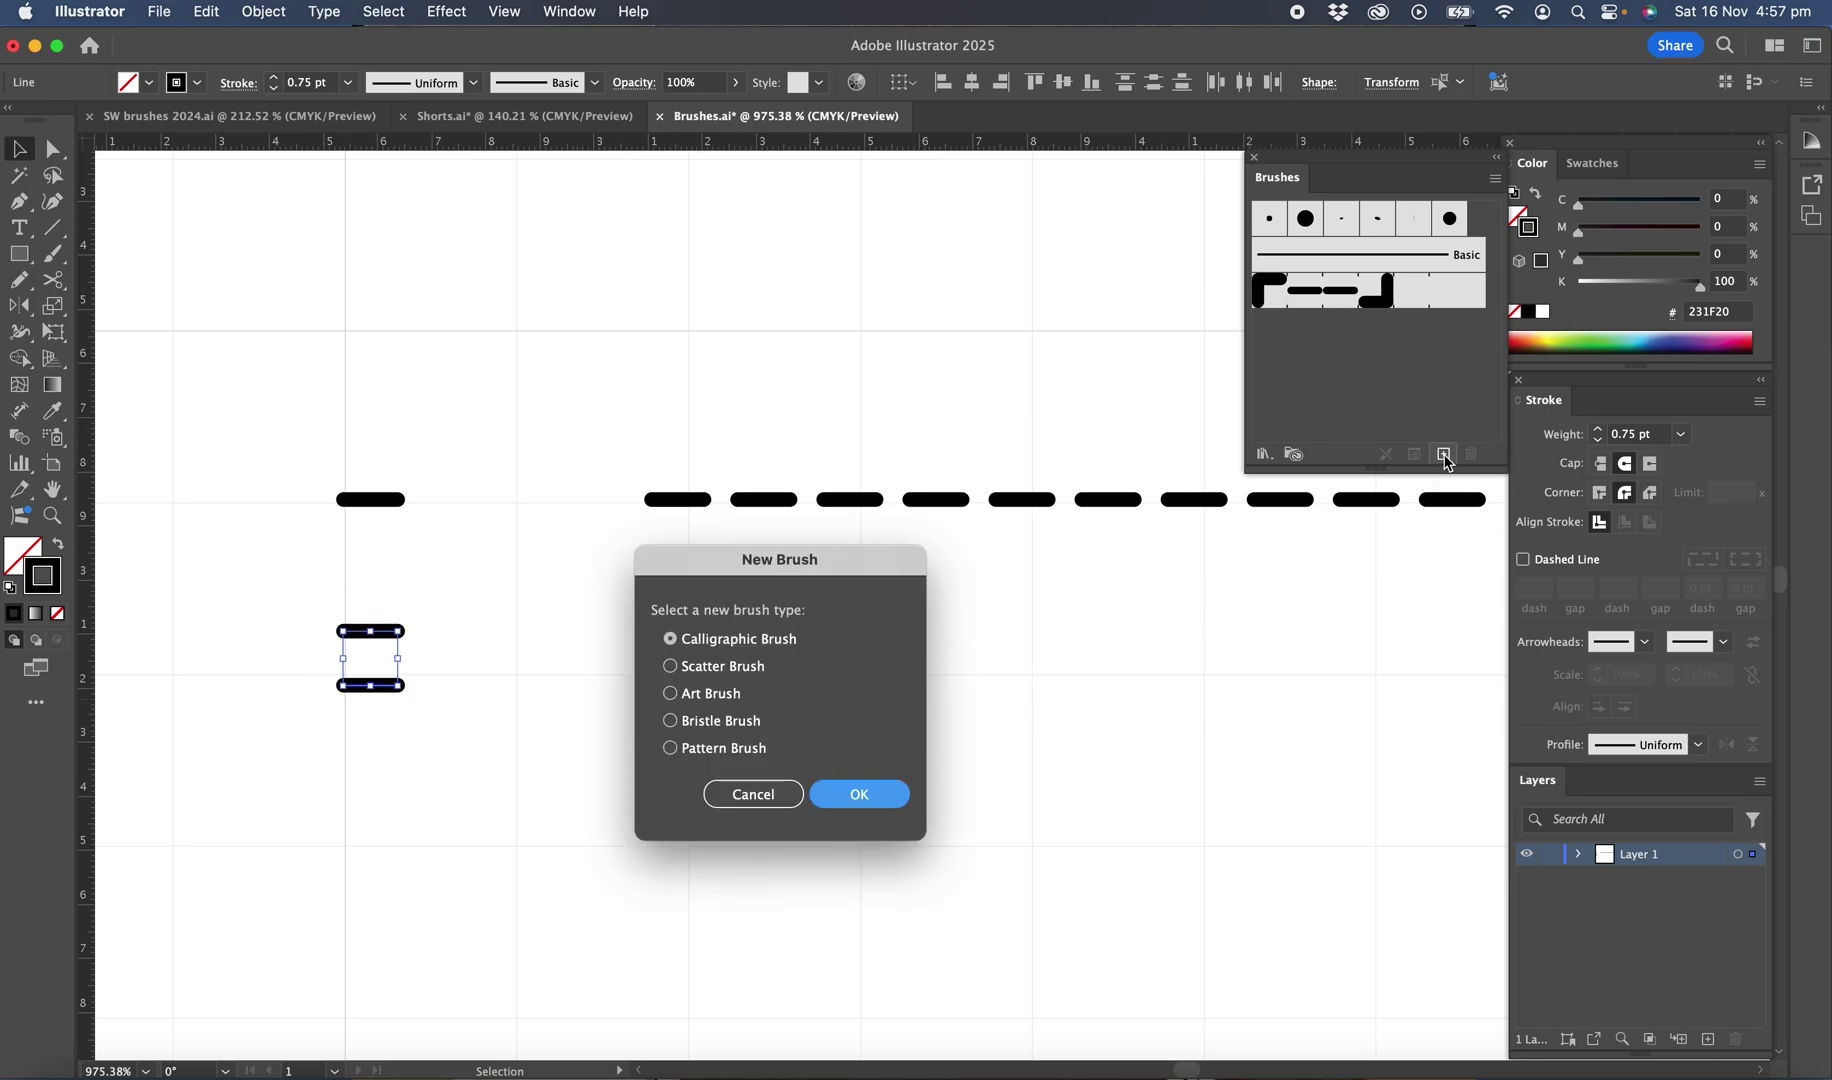
left_click(670, 748)
left_click(862, 794)
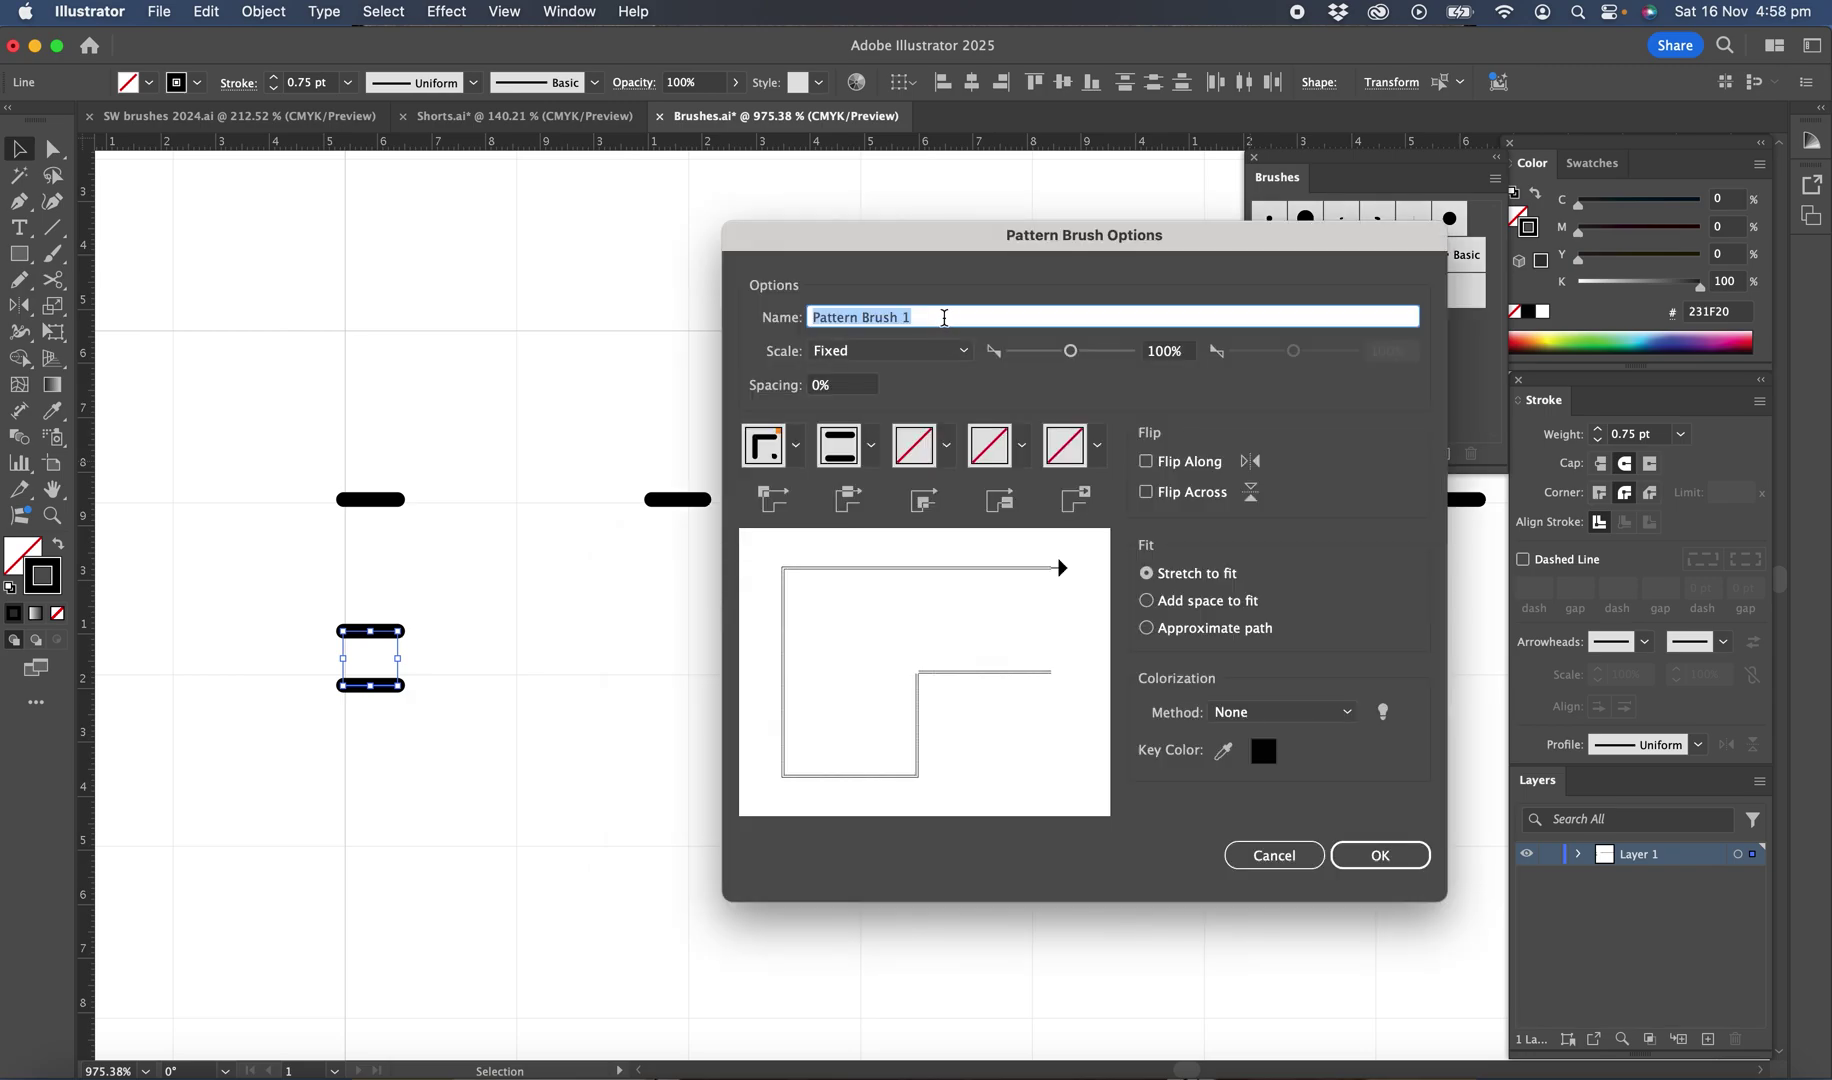
type("Double stitch")
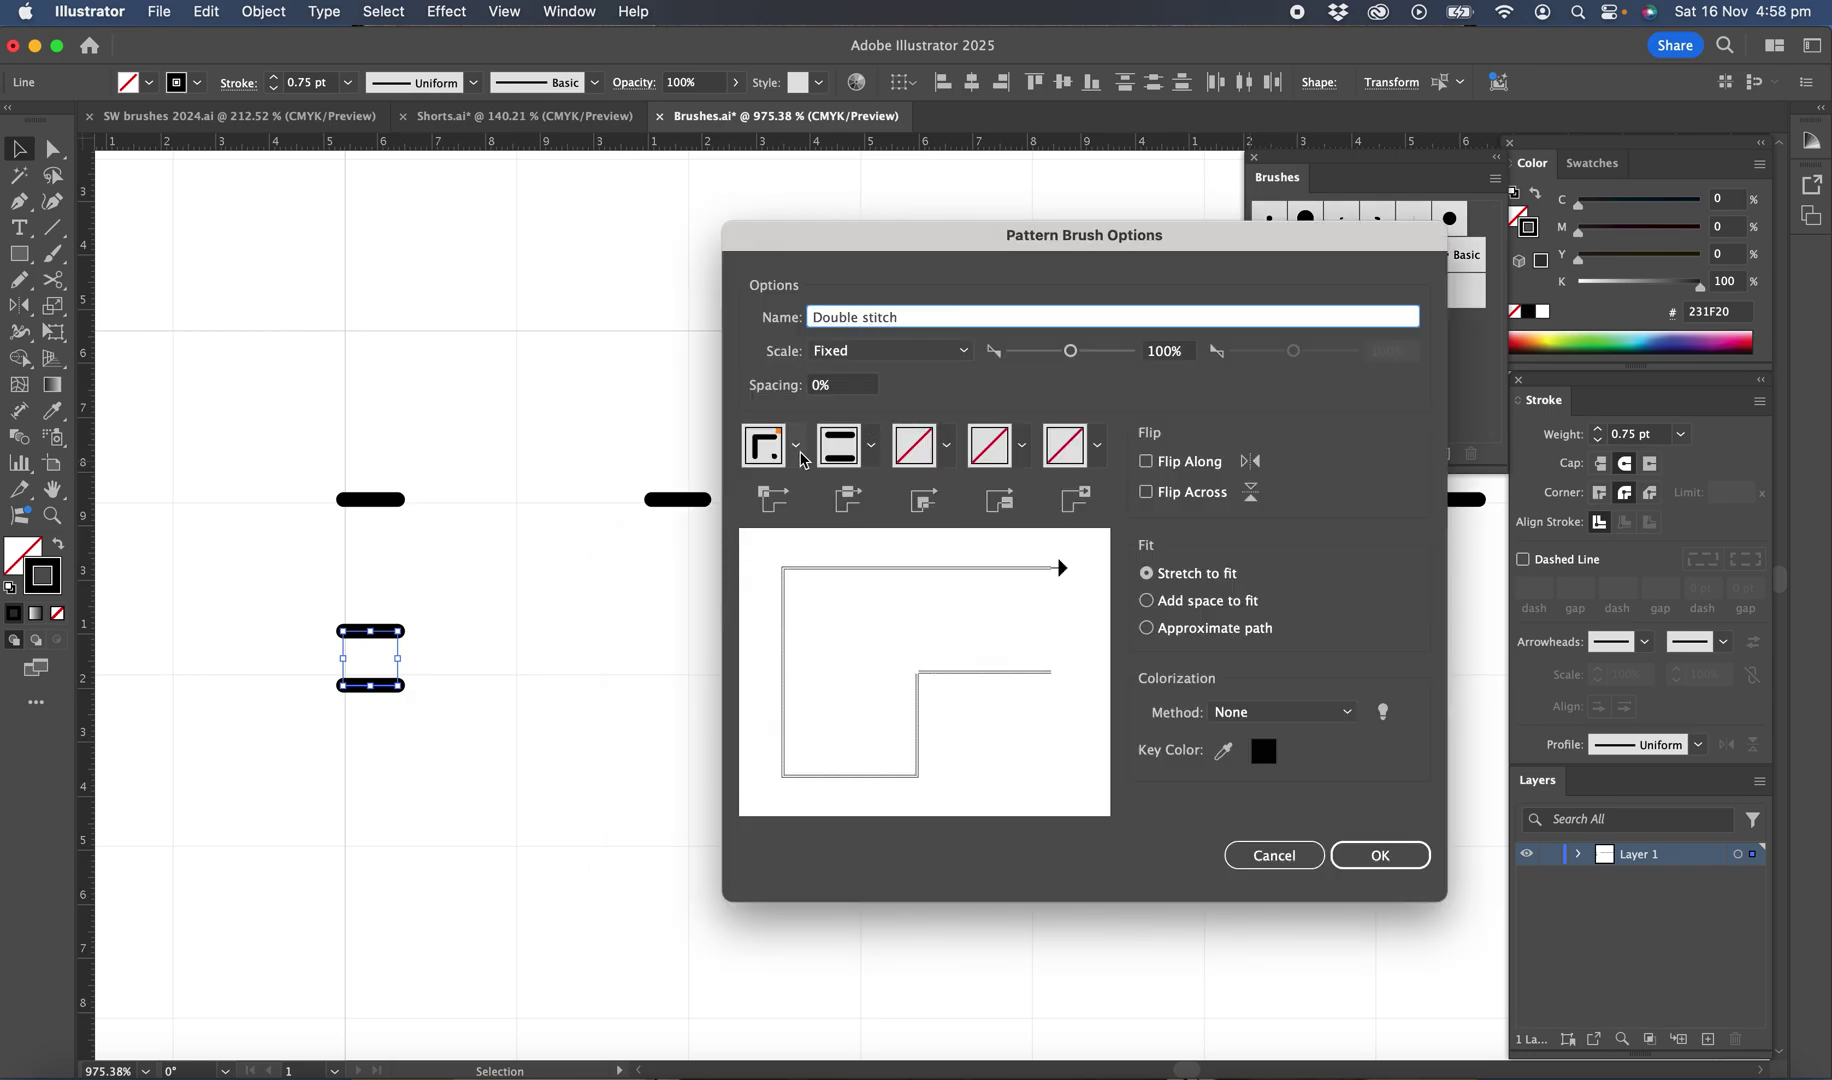
- Give it auto outer and inner corner tiles, Tints colourization and 30% spacing, then save it
left_click(800, 456)
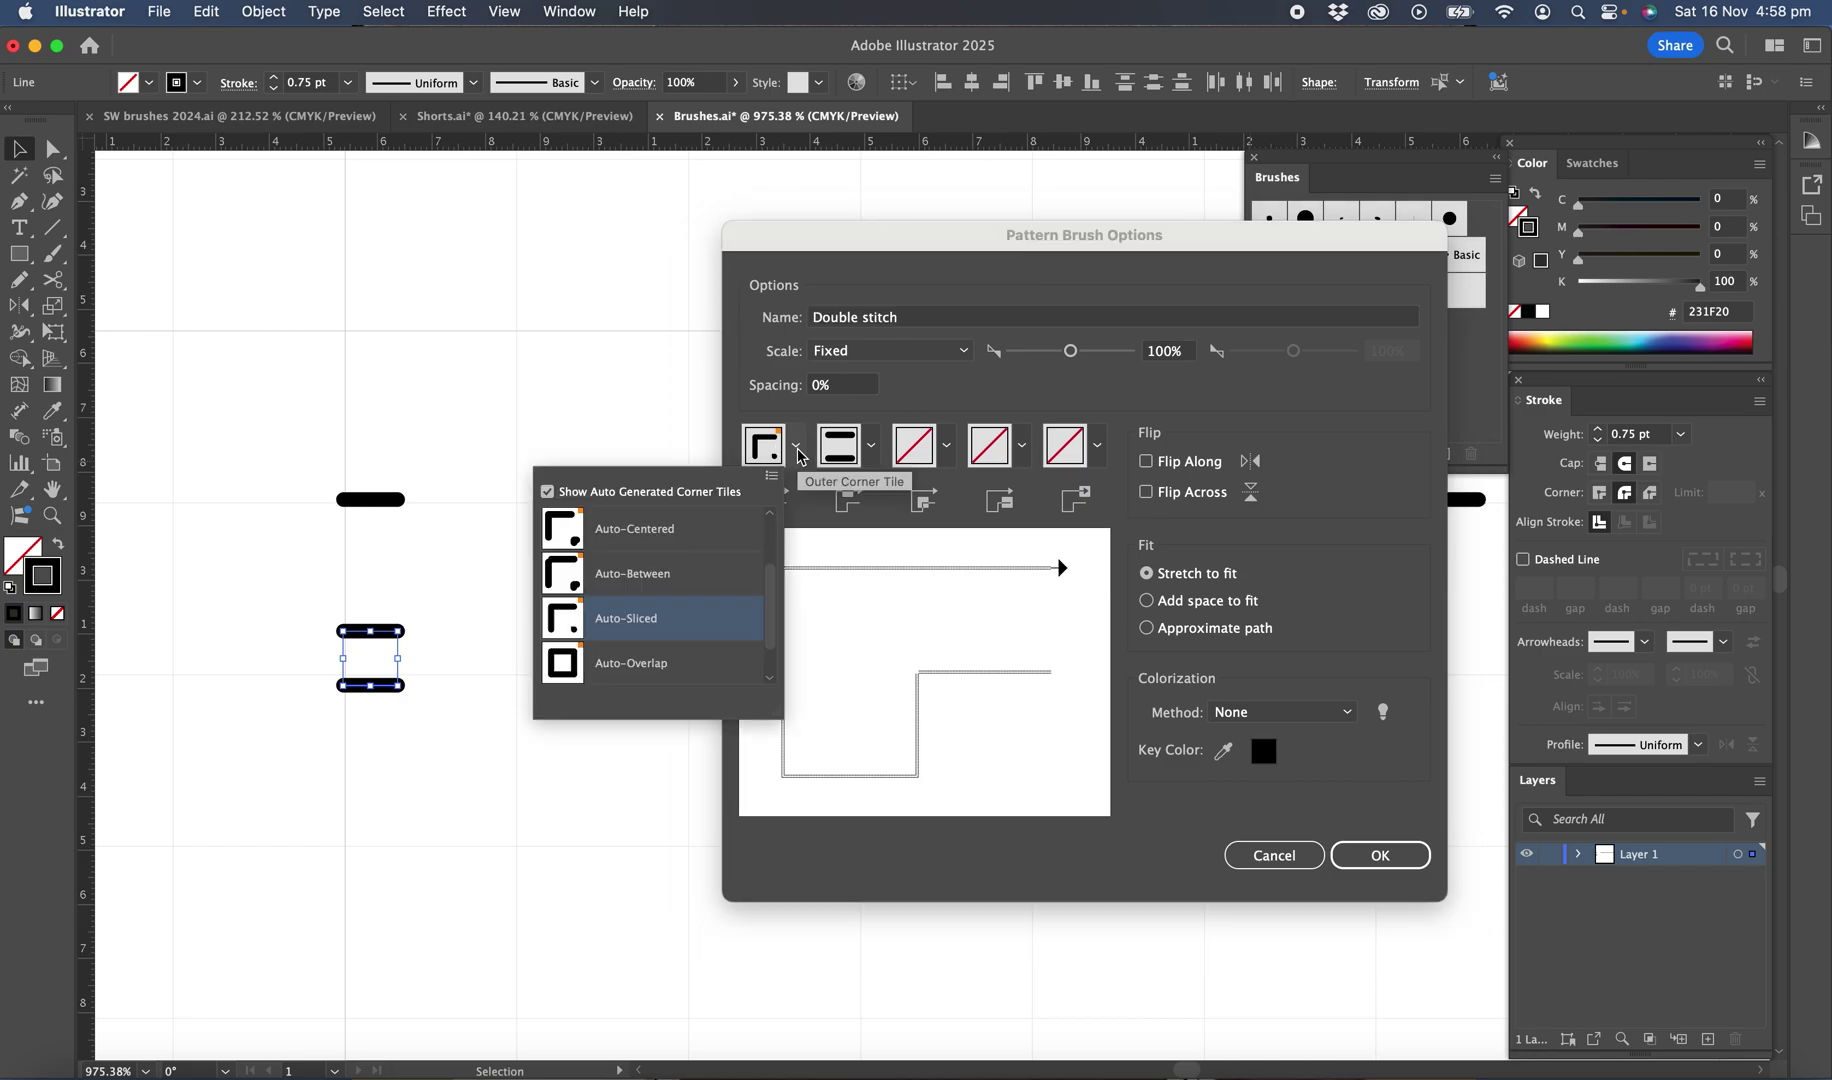
left_click(652, 530)
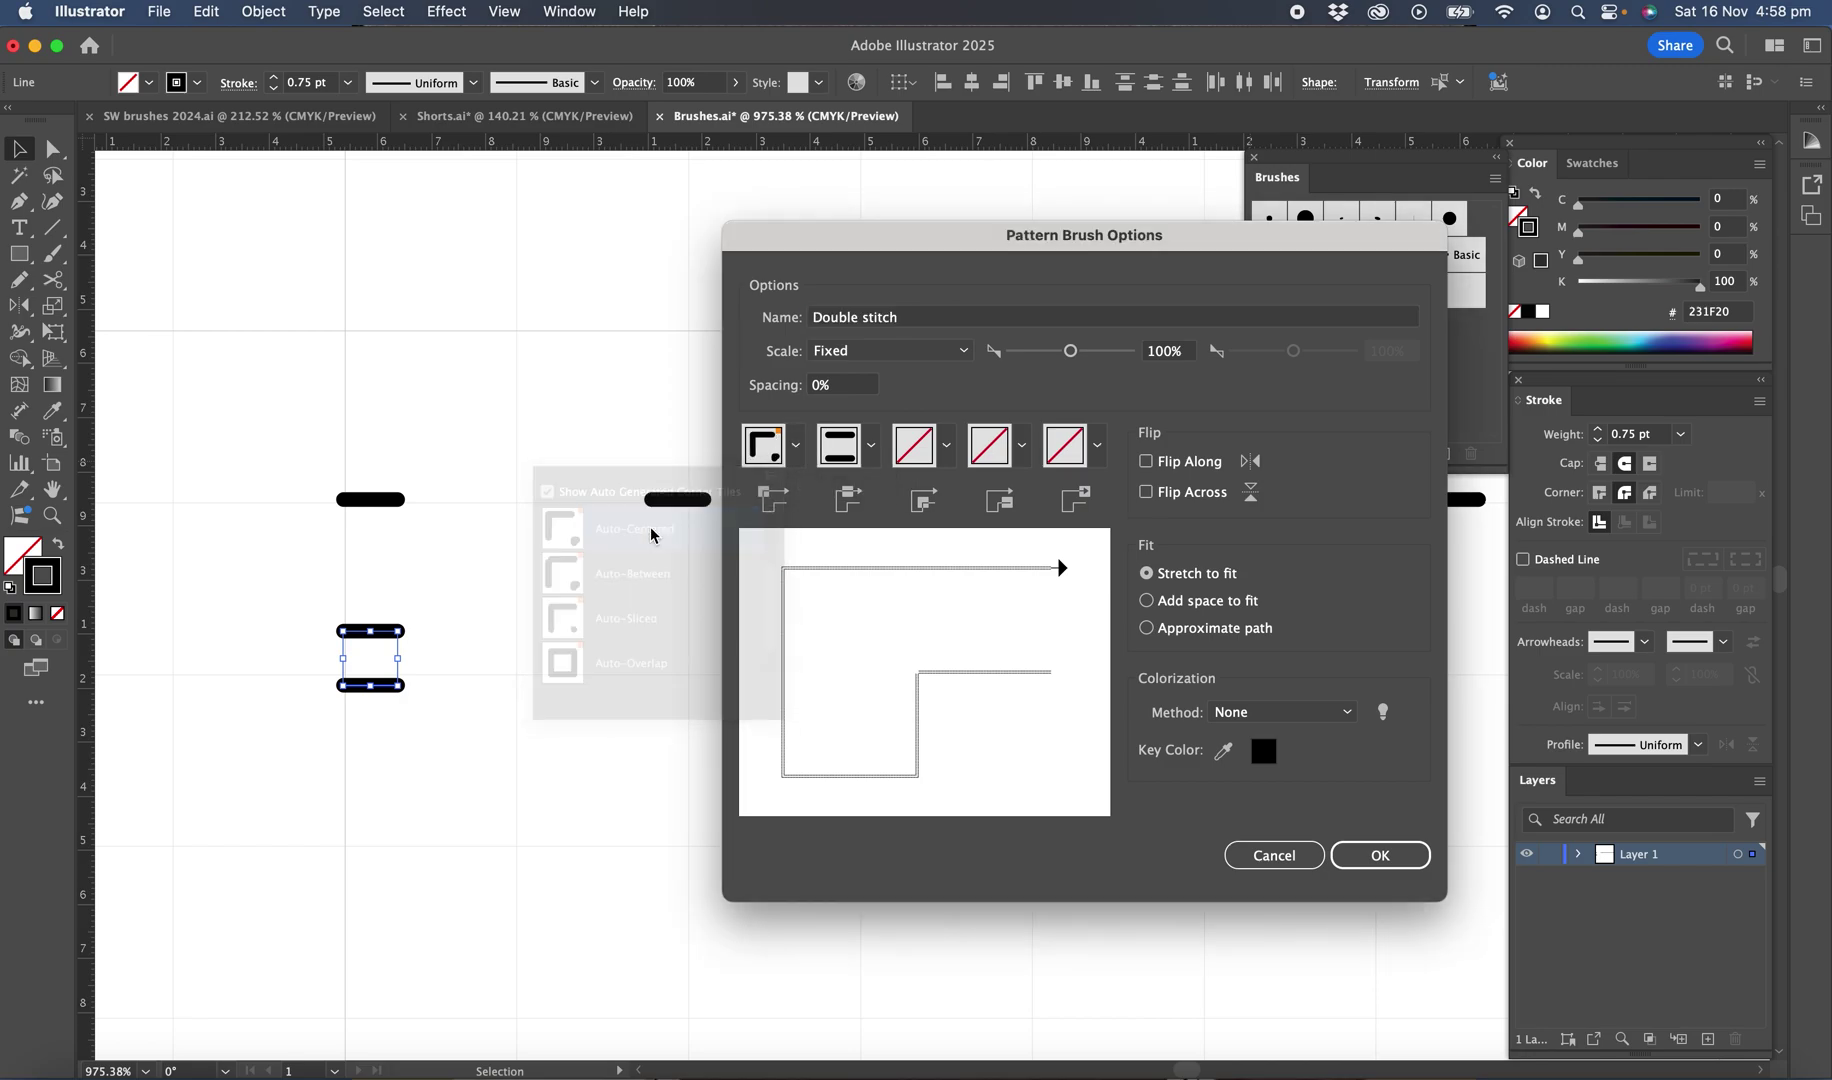
left_click(946, 447)
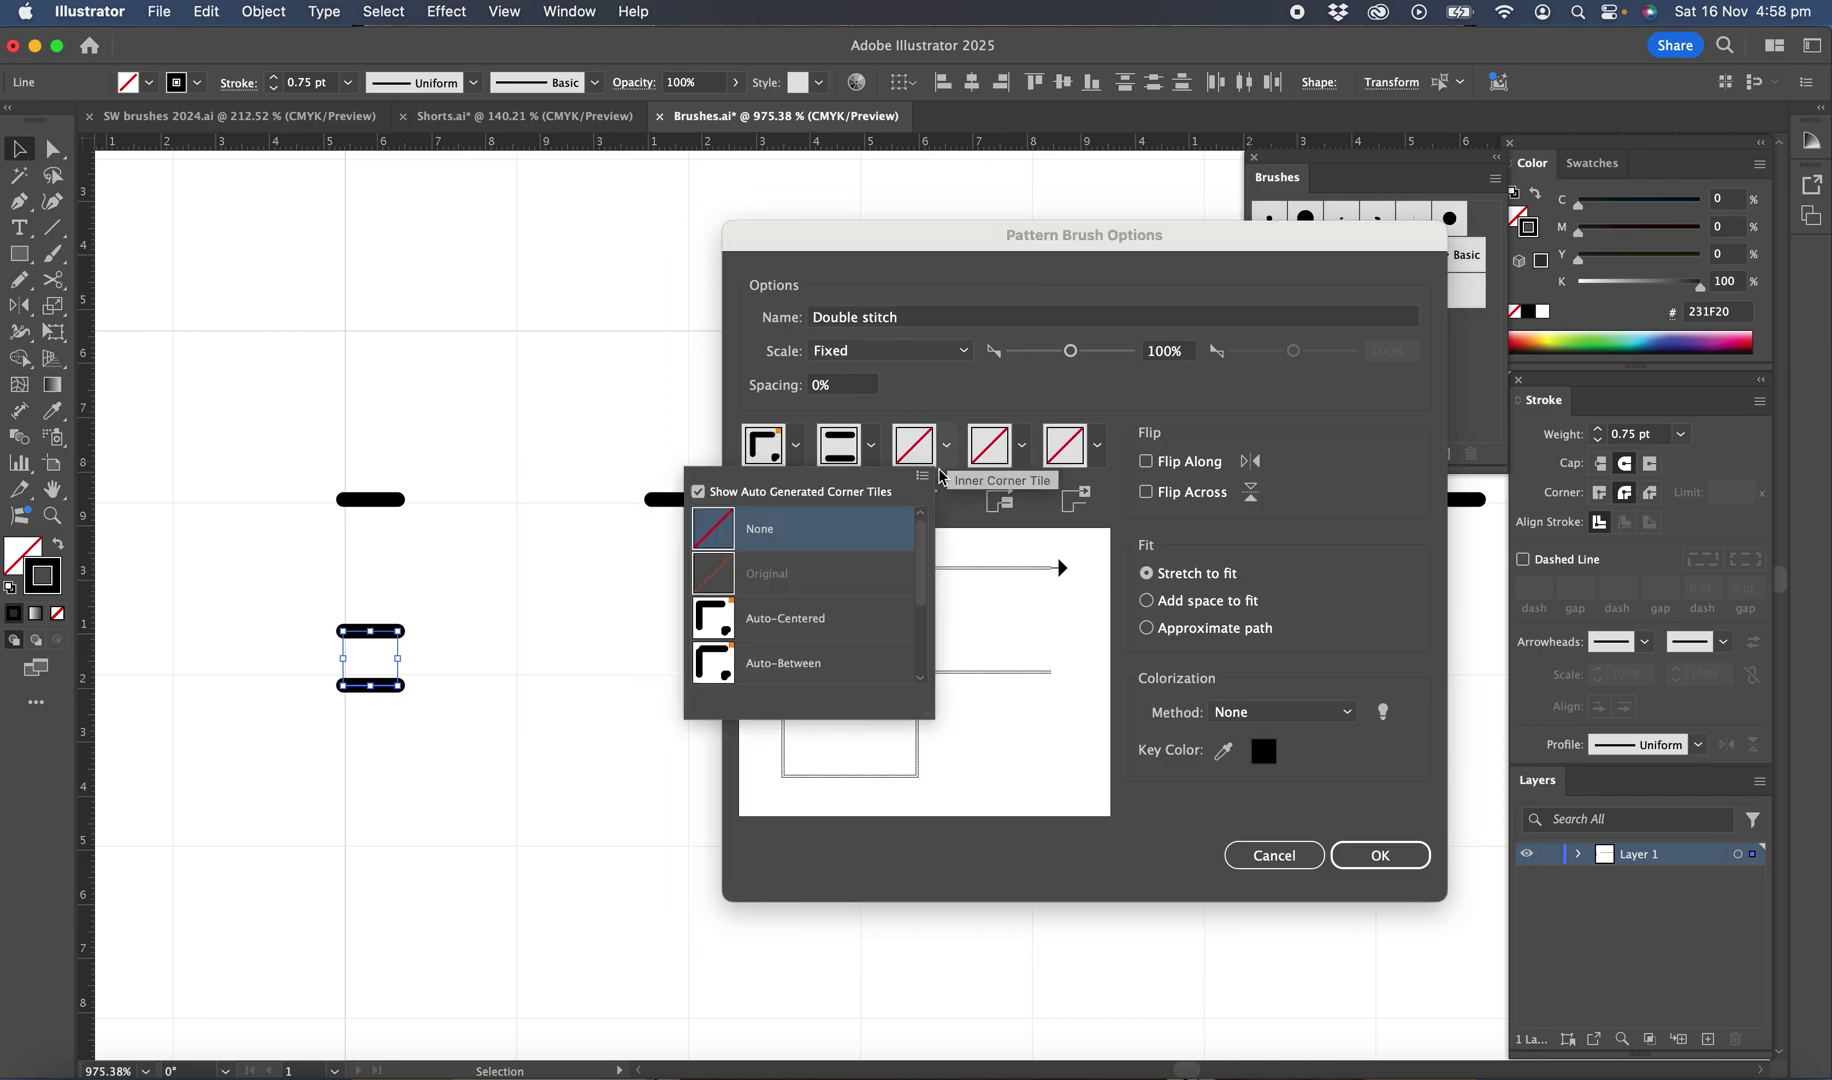
left_click(847, 630)
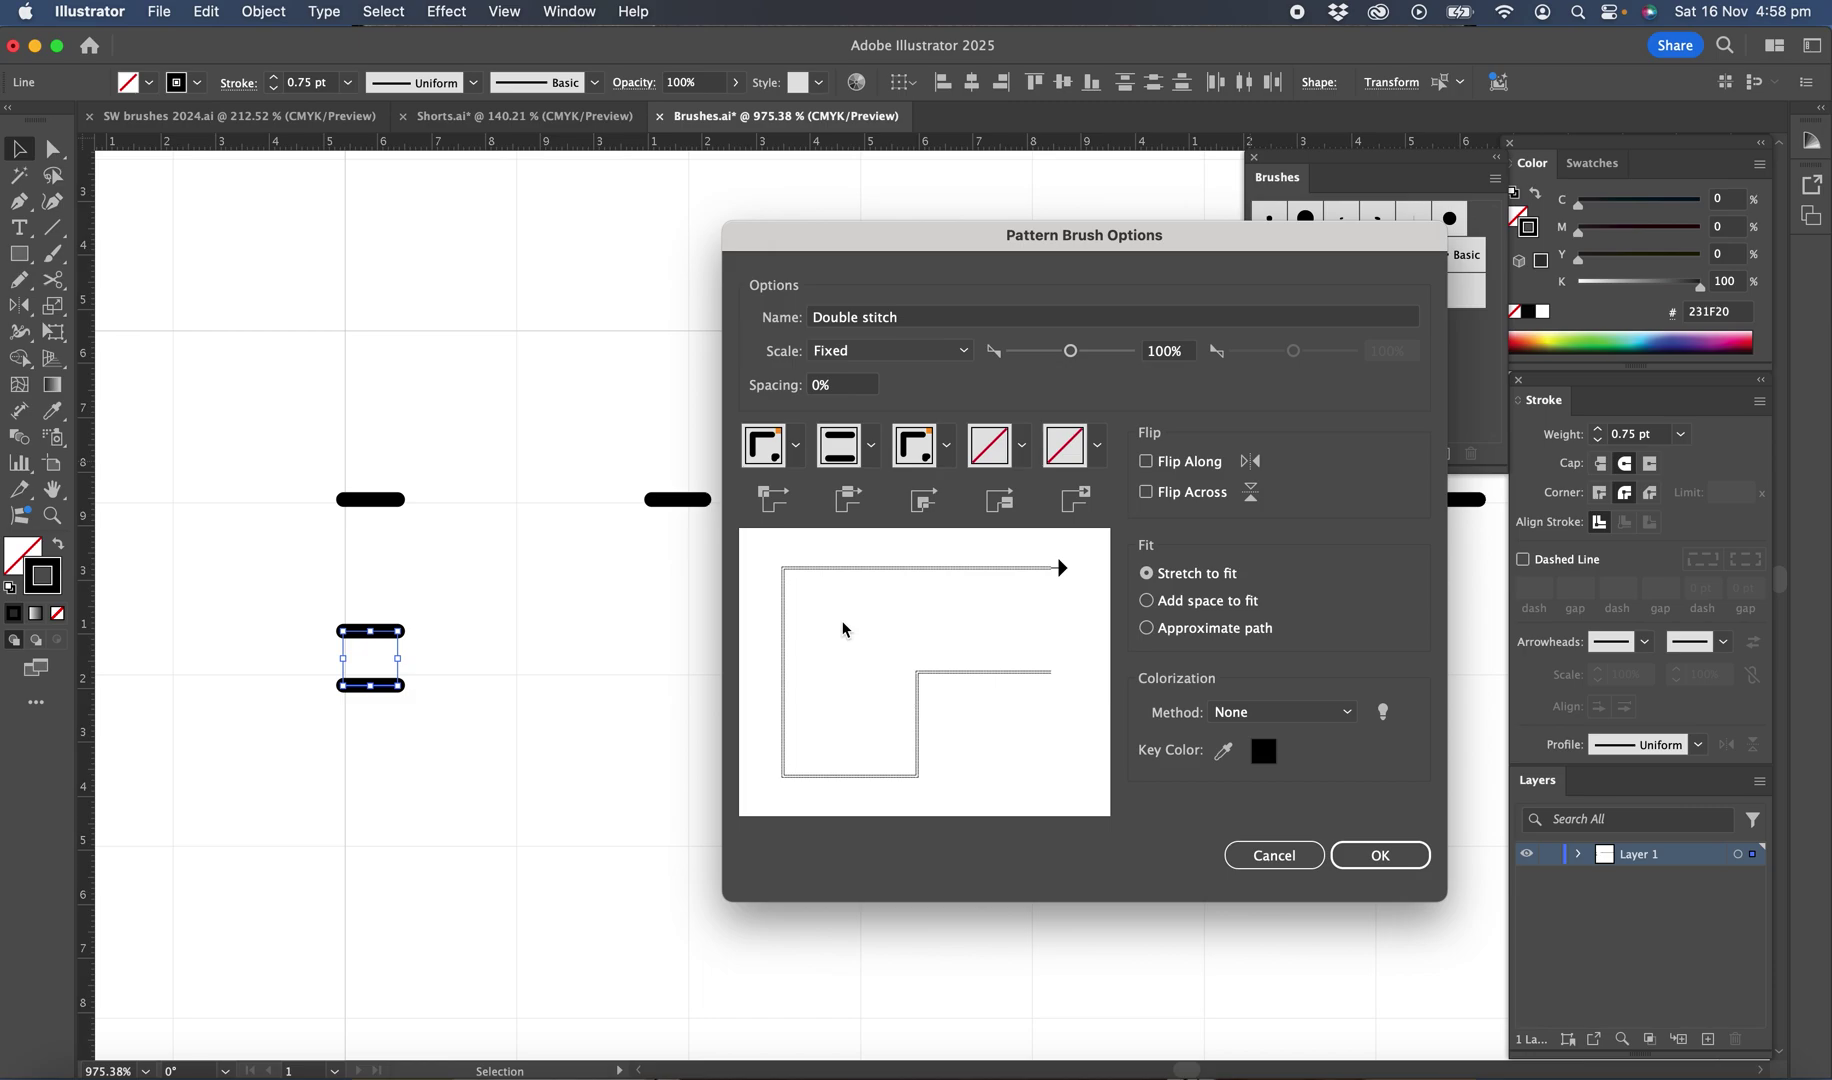
left_click(1350, 713)
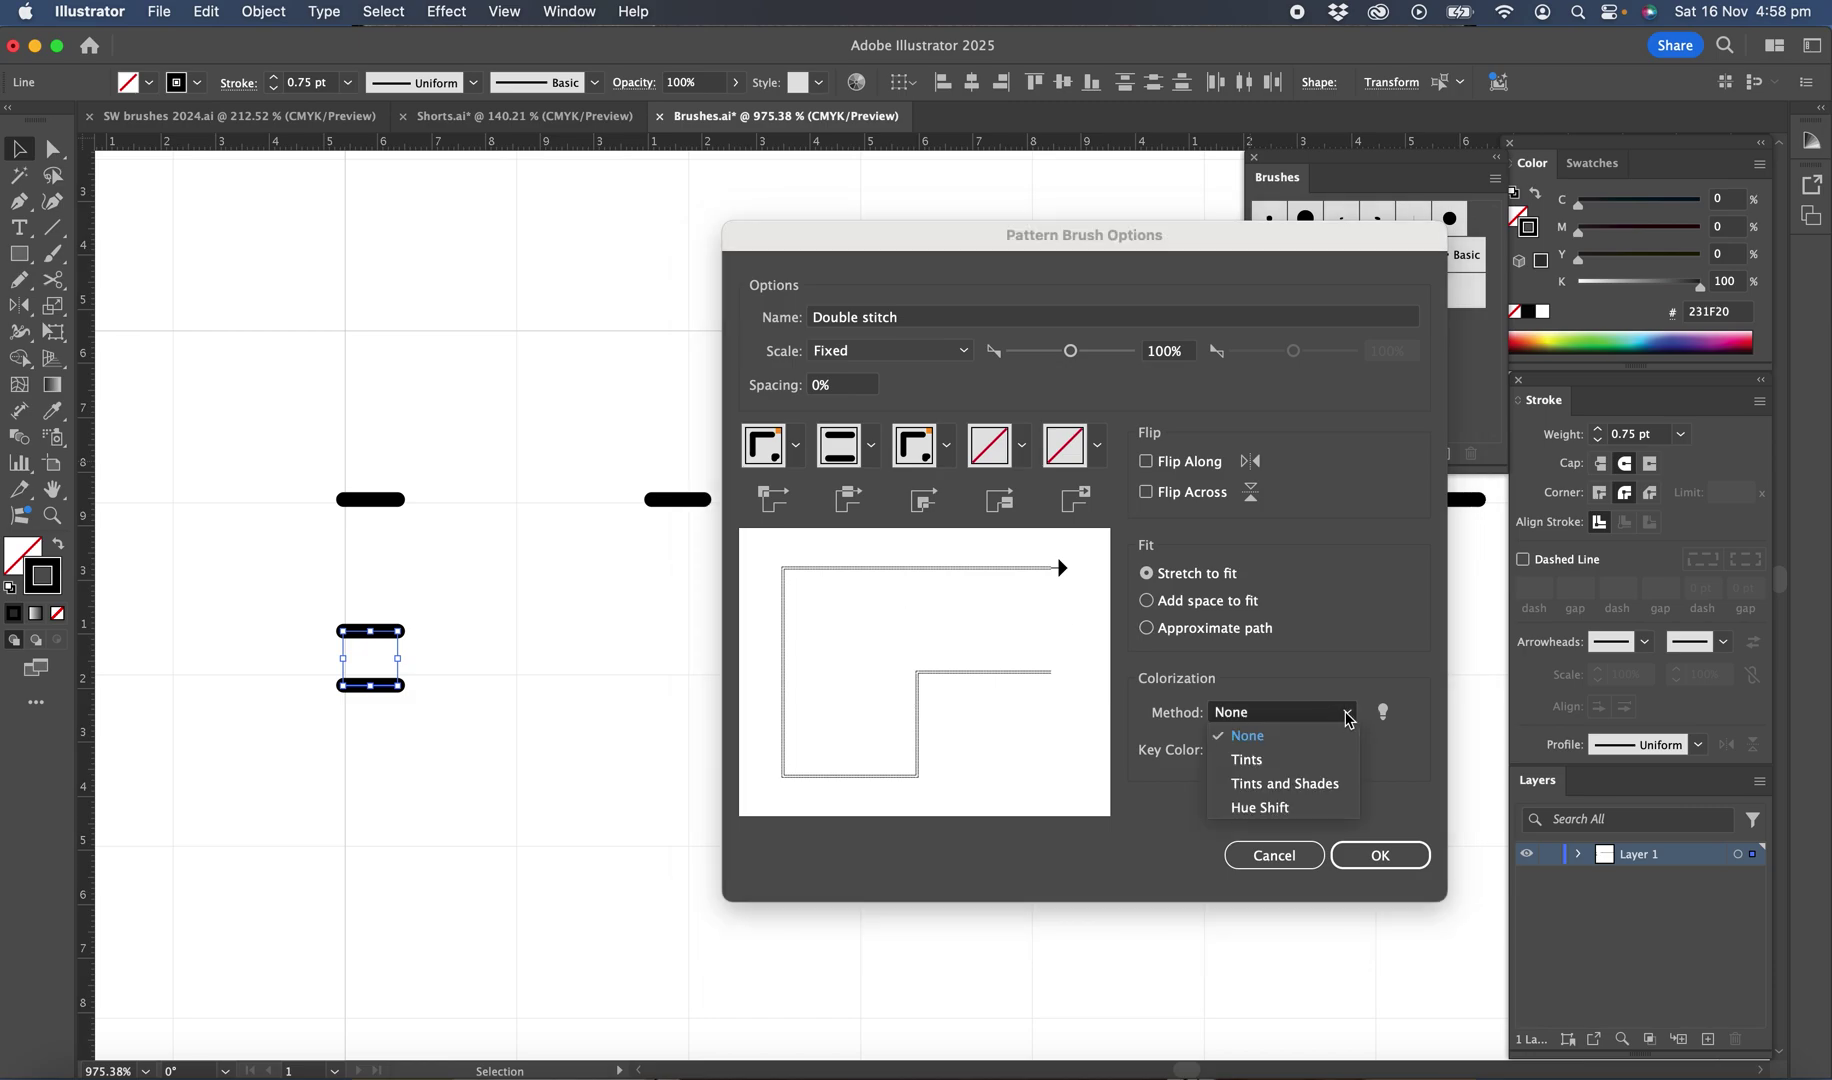
left_click(1287, 768)
left_click(835, 388)
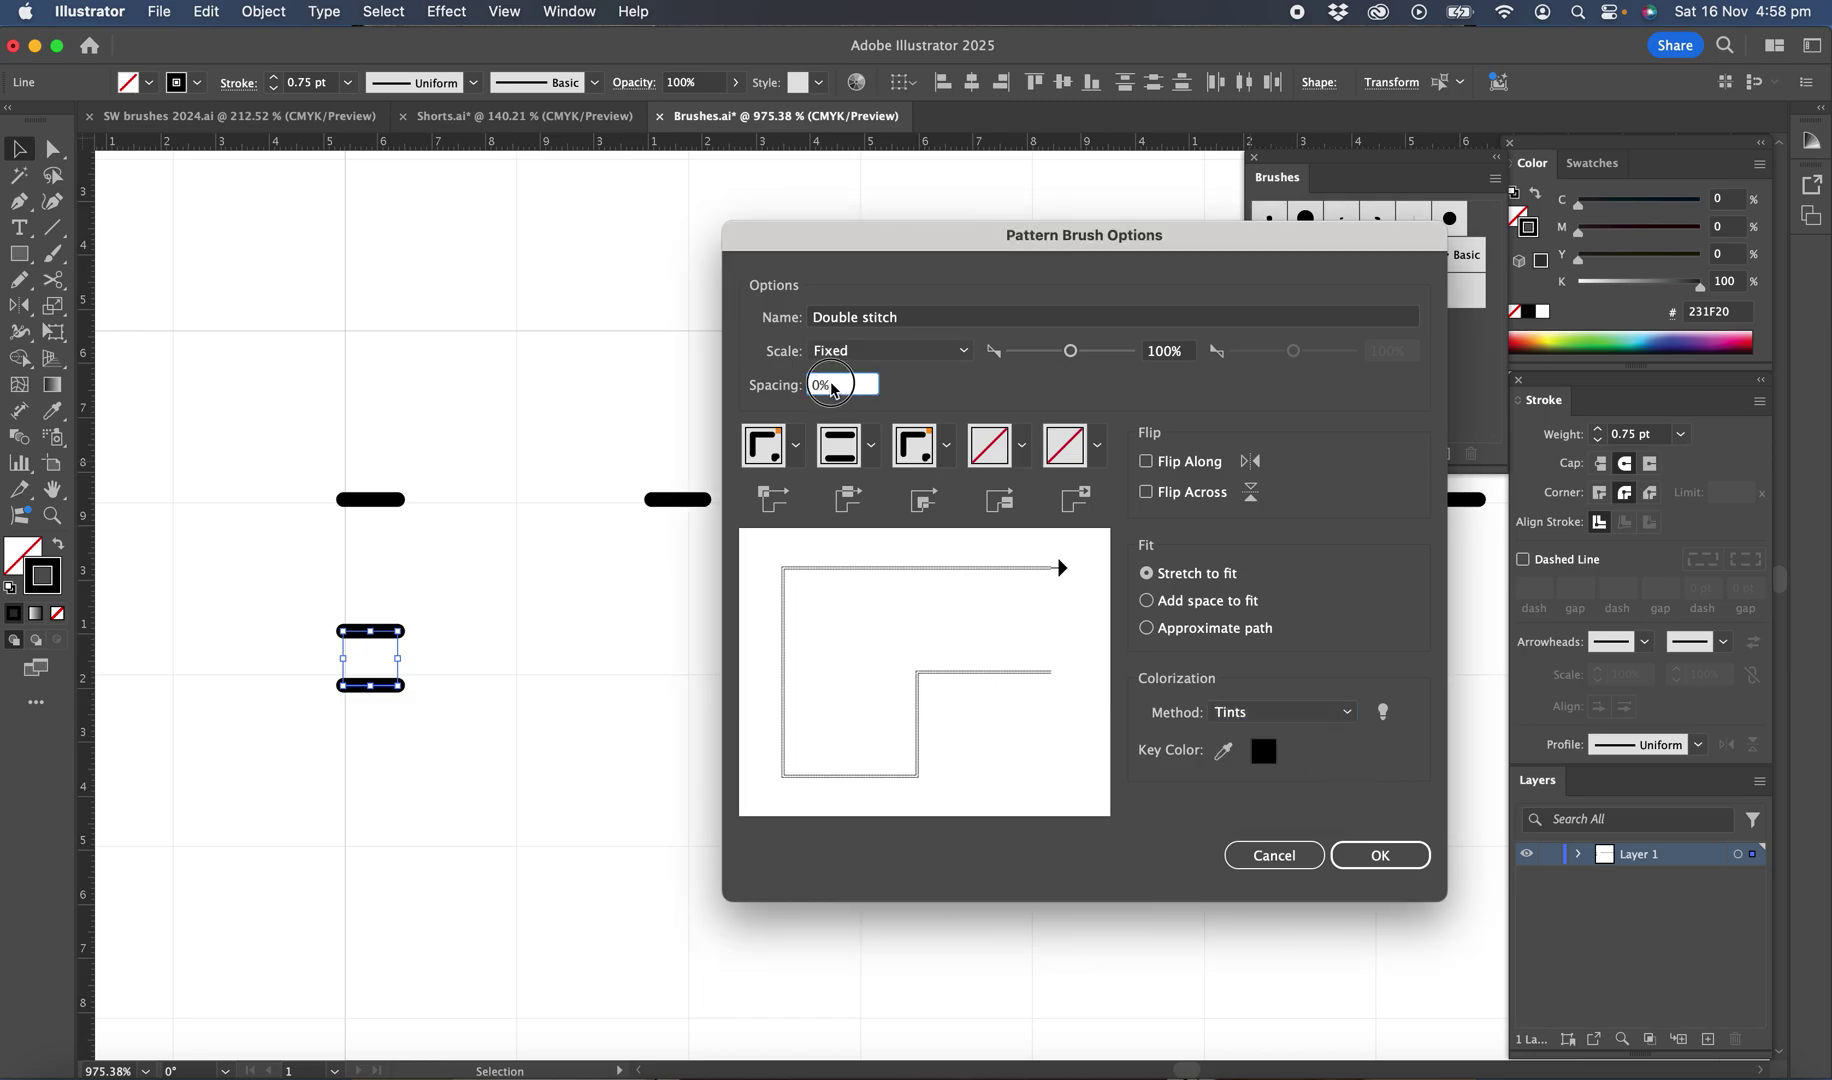
left_click_drag(835, 388, 789, 388)
type("30")
left_click(1381, 857)
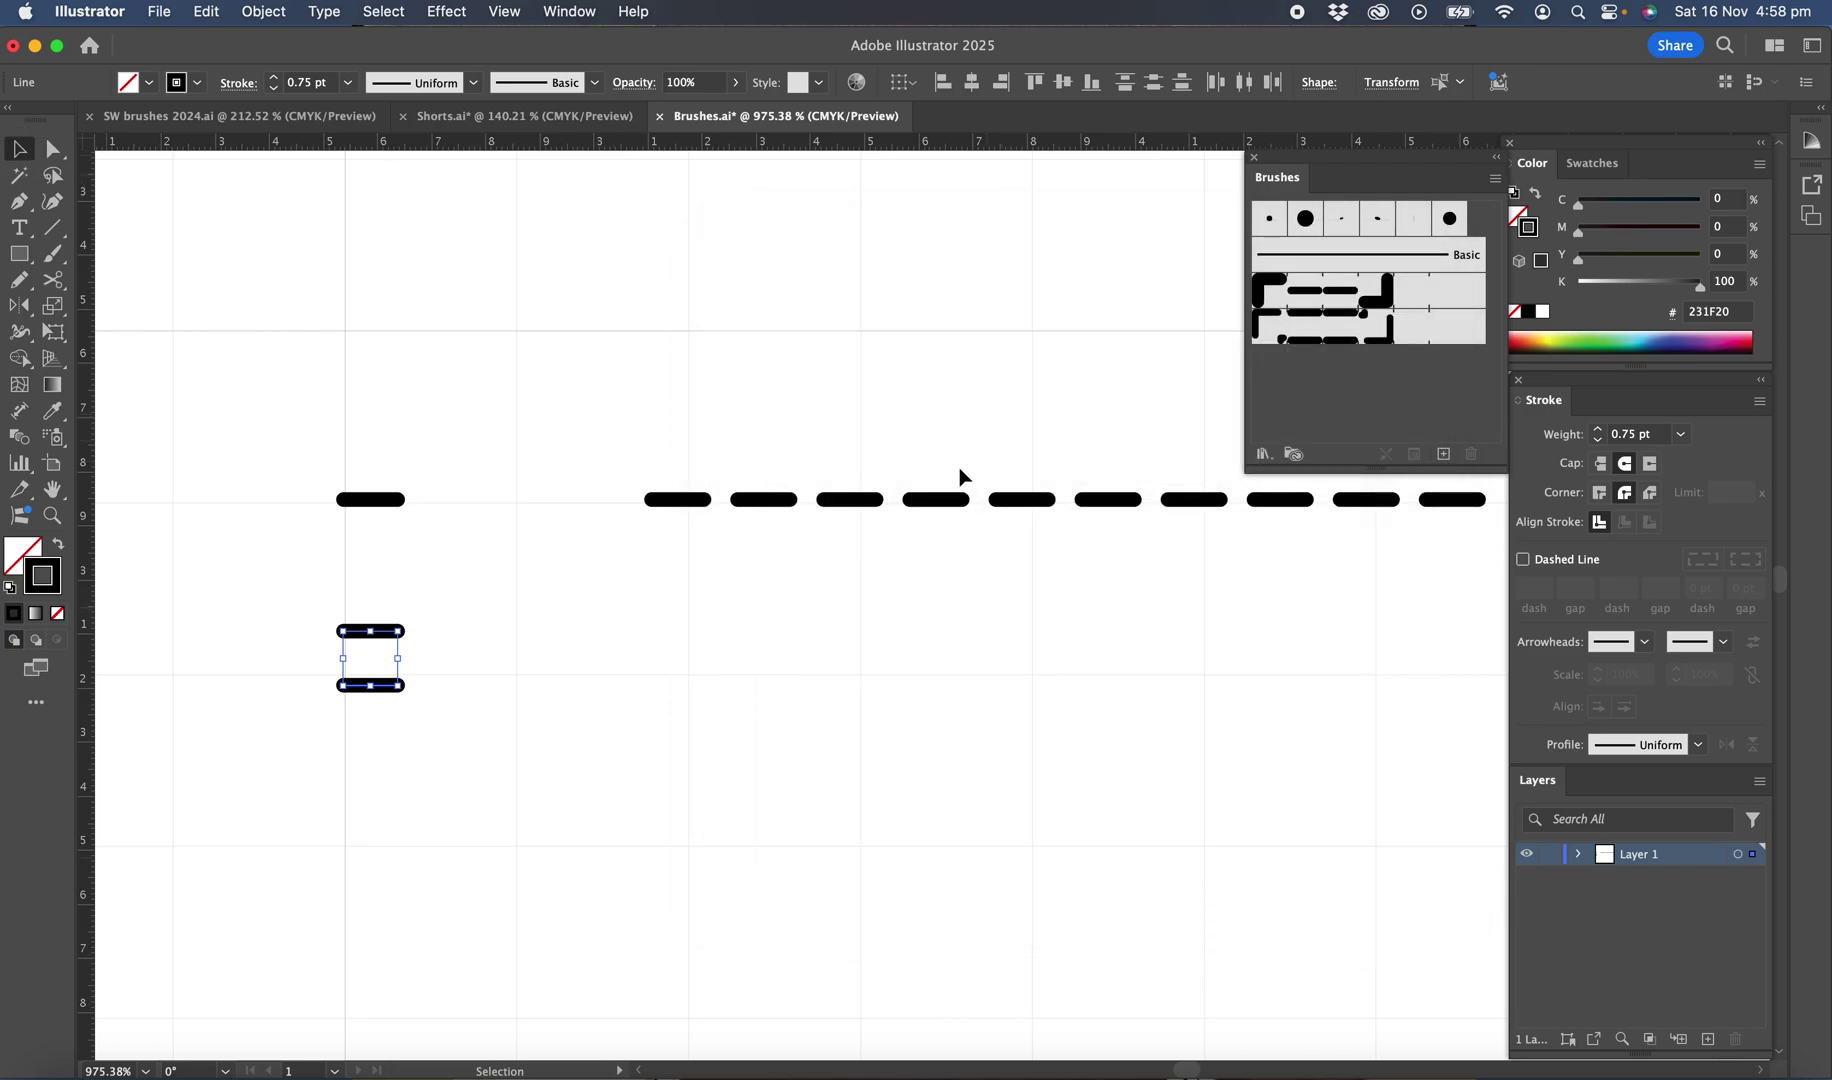
- Copy the dashed line downward, apply the Double stitch brush to it, and deselect
left_click_drag(1027, 497, 1022, 648)
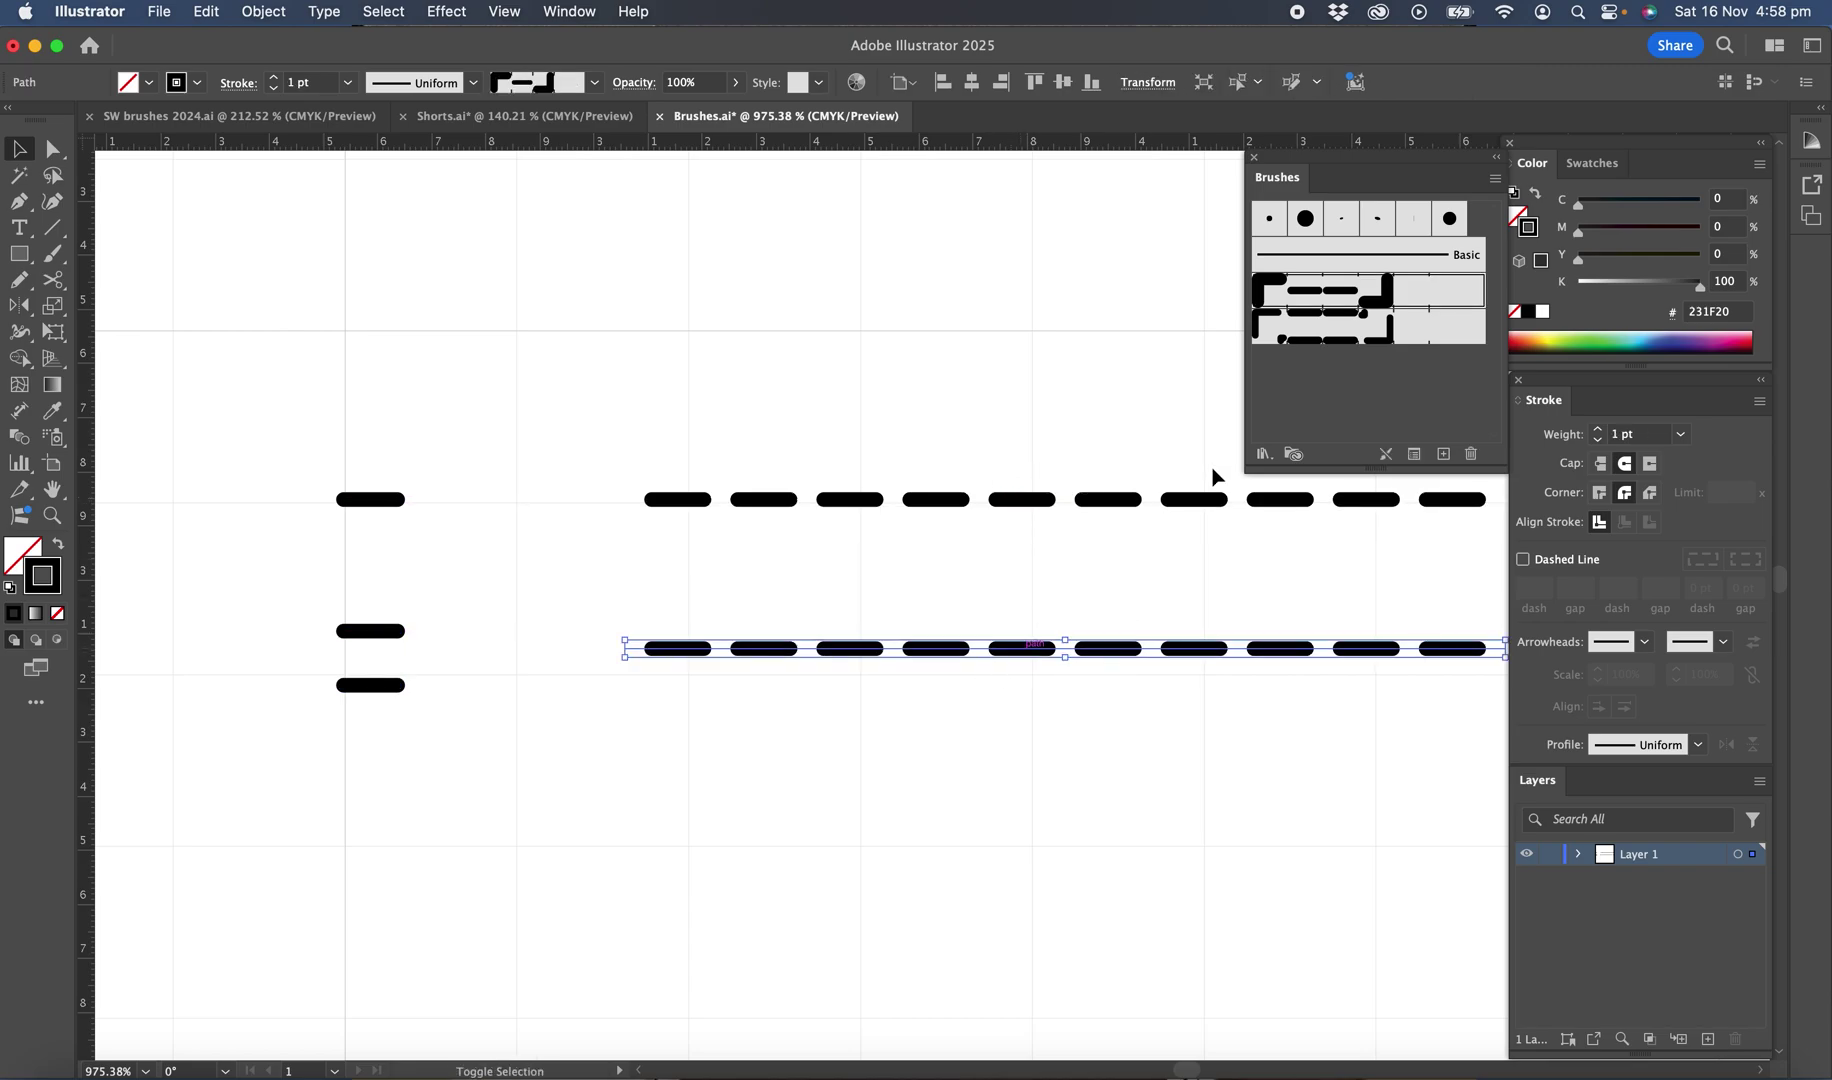
left_click(1333, 339)
left_click(985, 398)
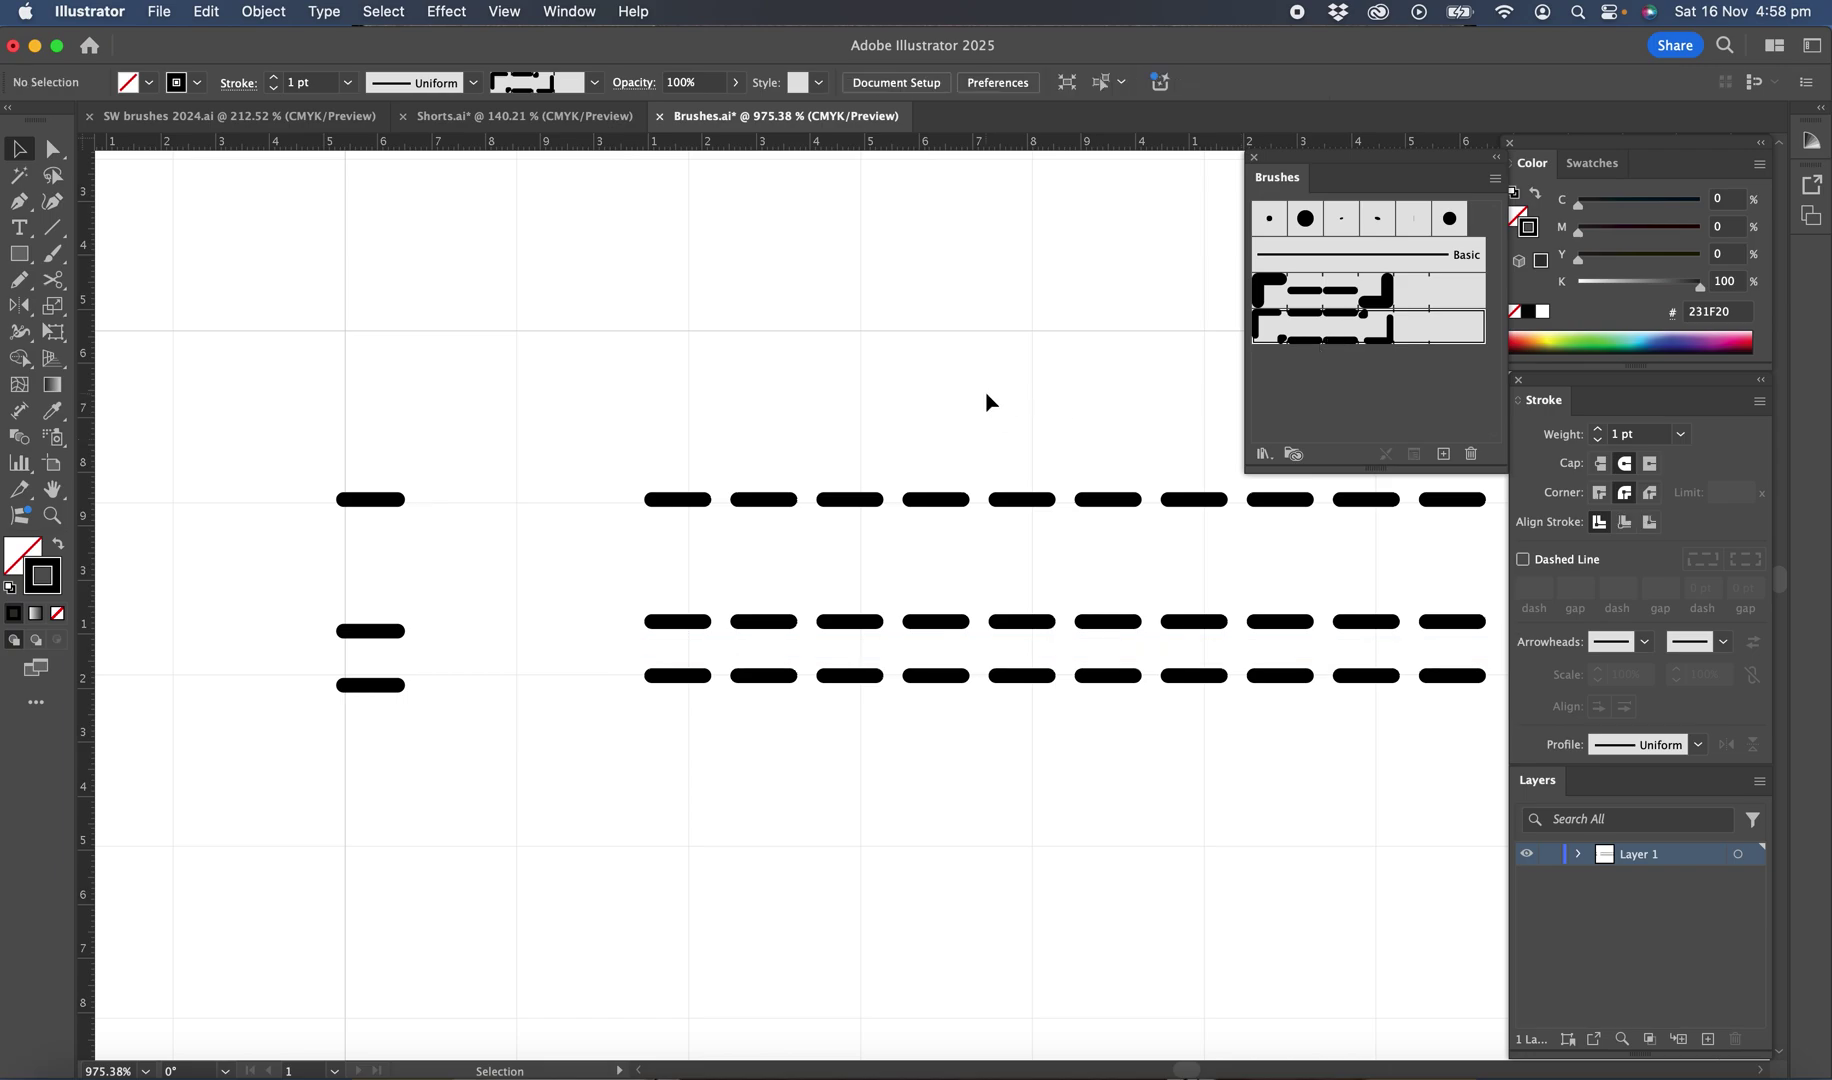
scroll(987, 400, "down", 1)
scroll(987, 400, "down", 1)
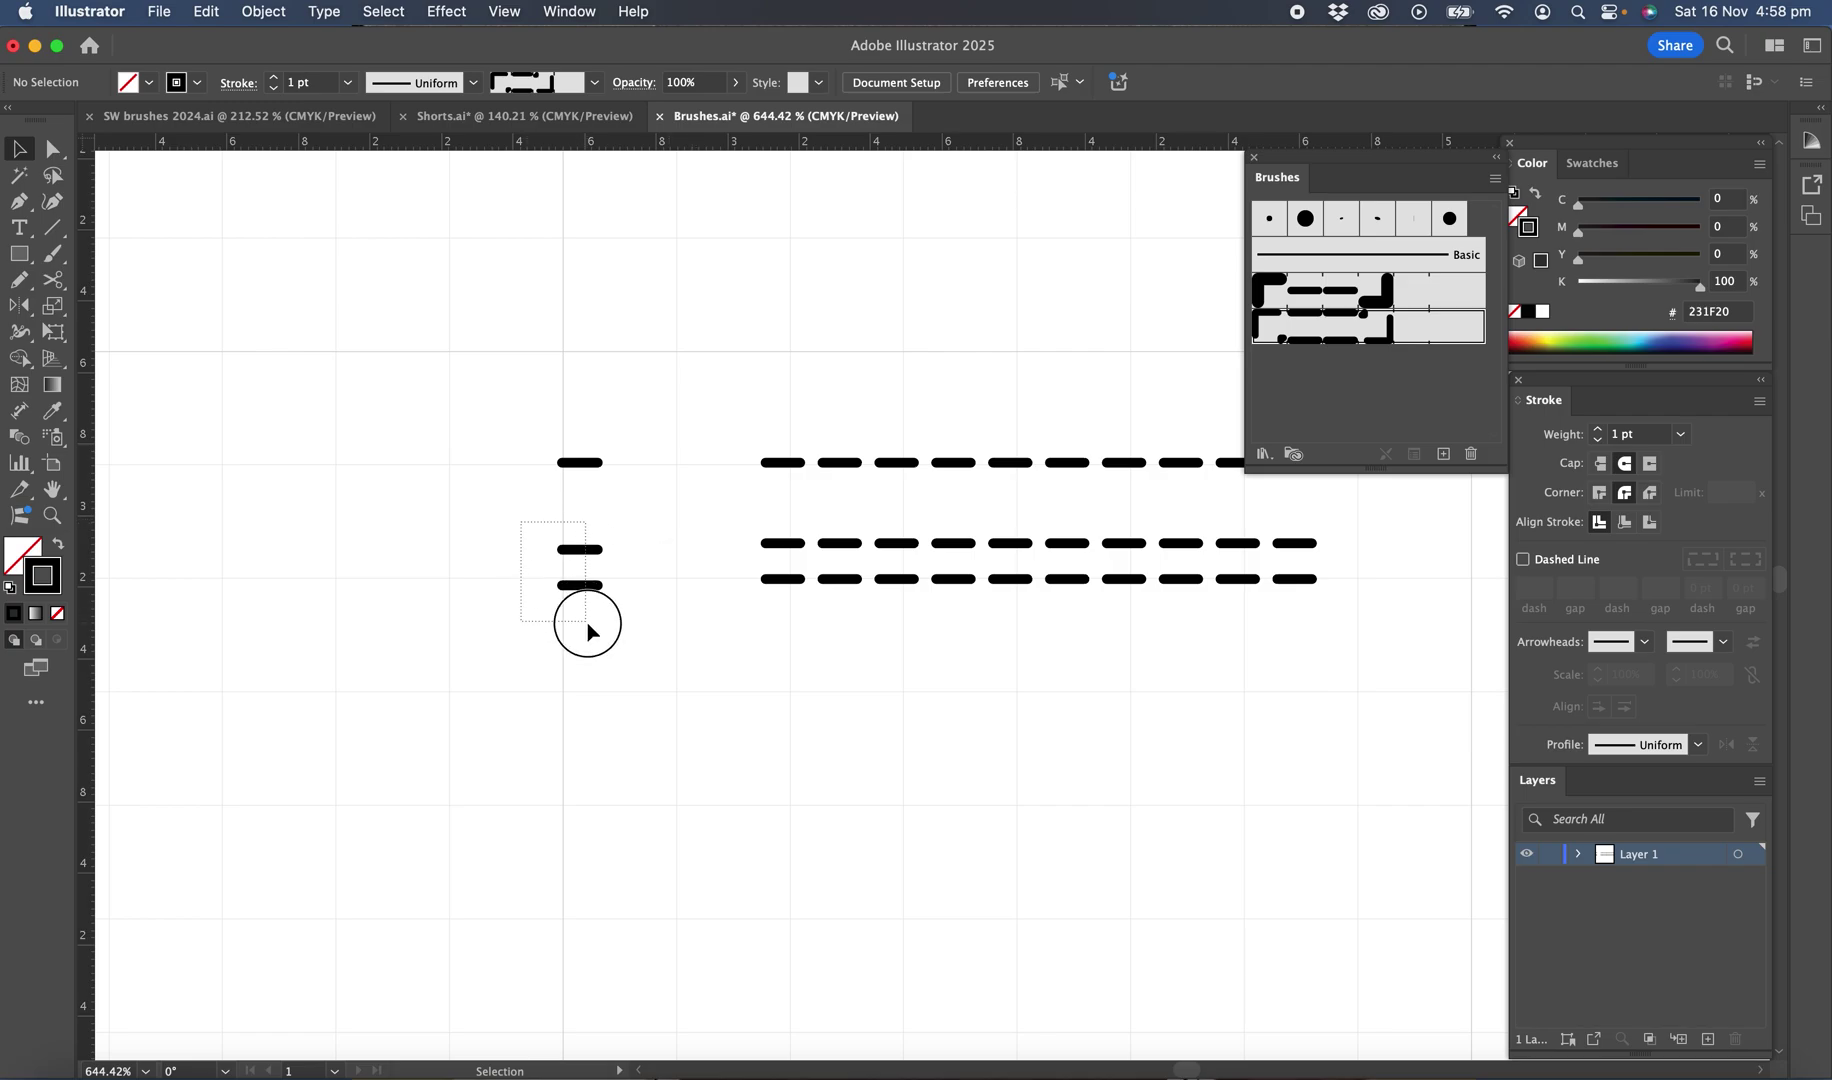
- Duplicate the two-dash pair further down and select only the copy's bottom dash
left_click(583, 585)
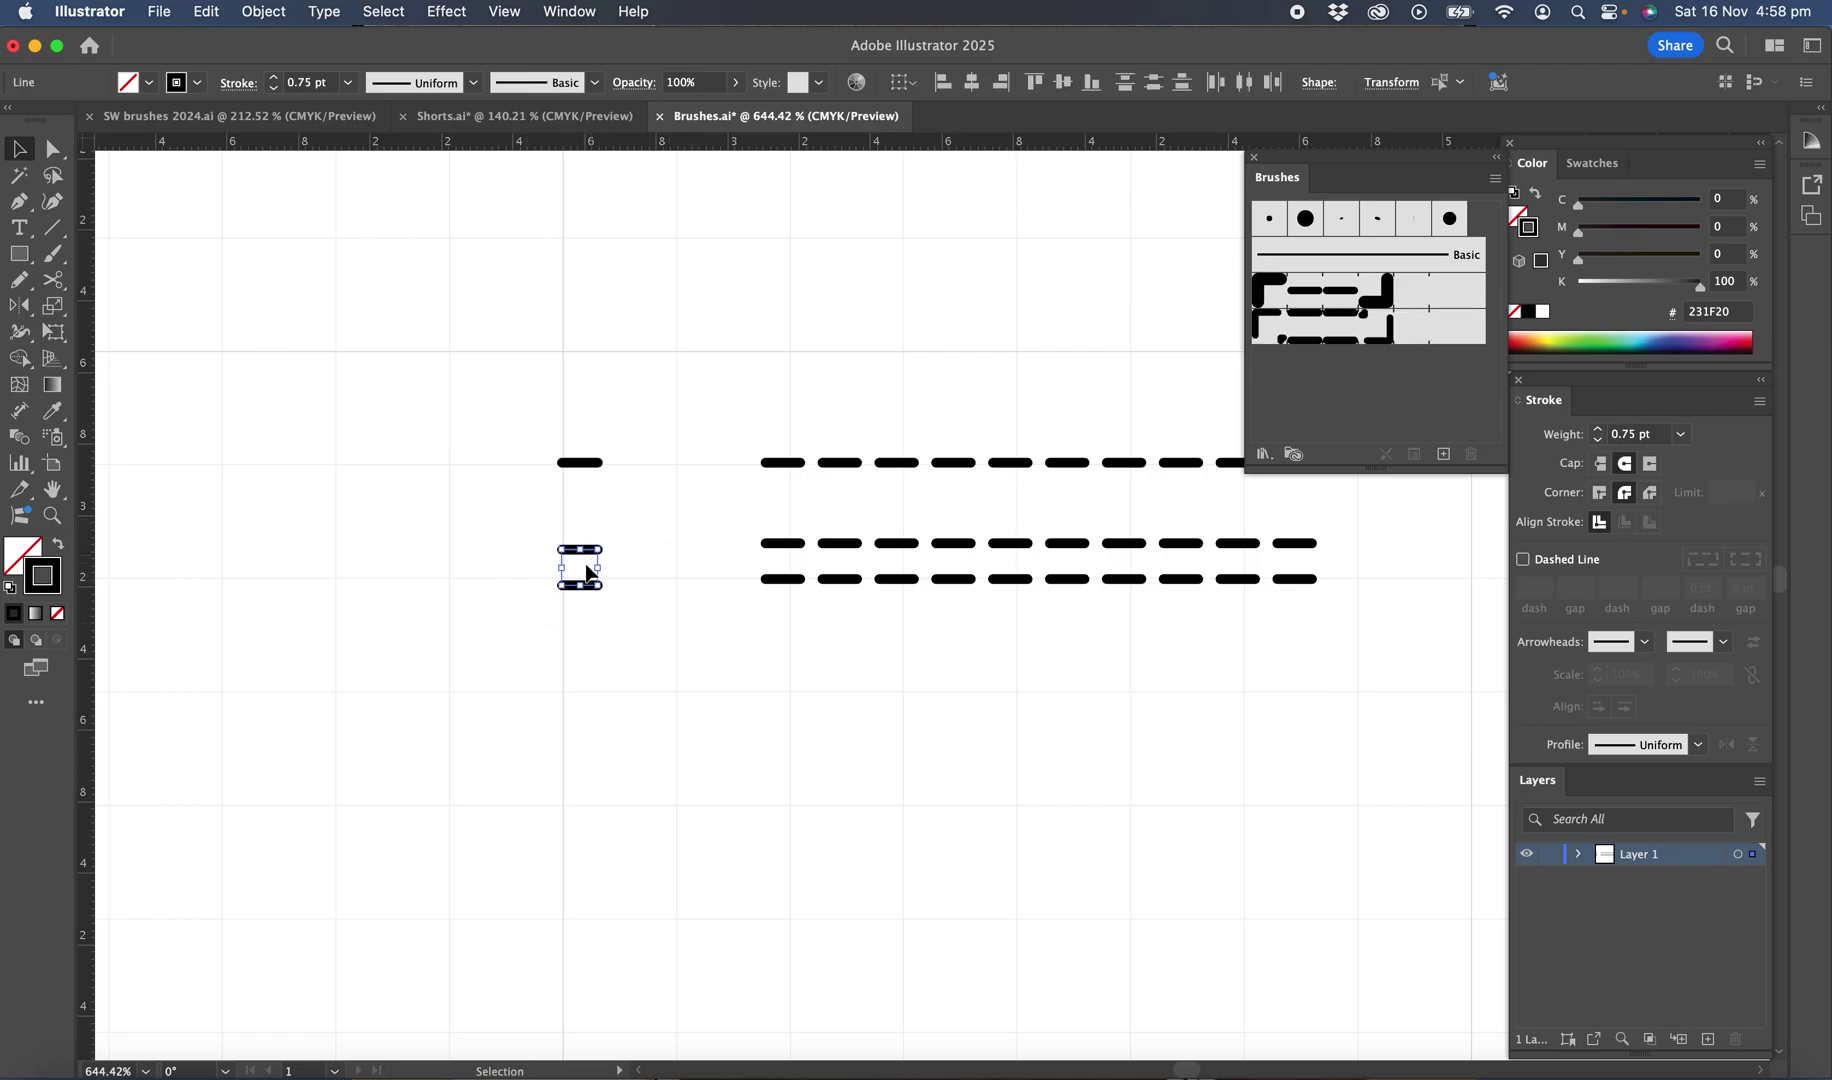
scroll(586, 565, "up", 5)
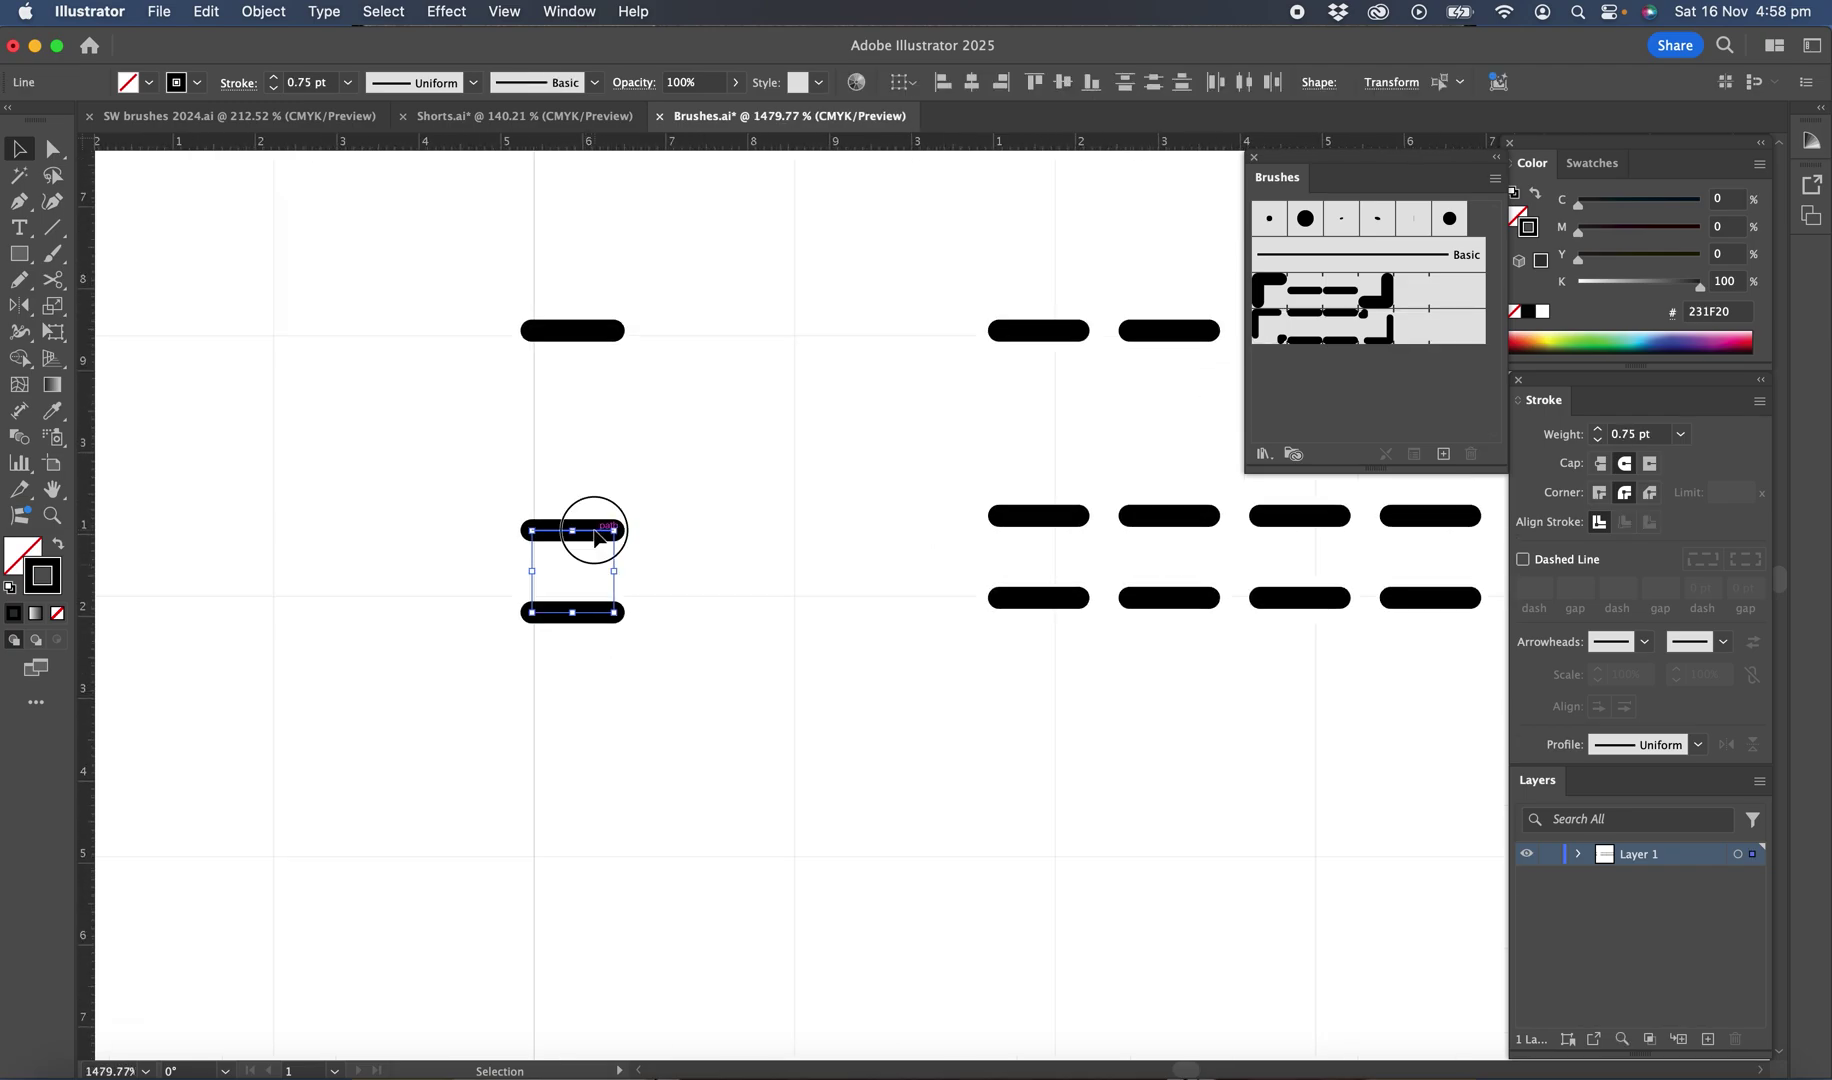
left_click_drag(594, 537, 594, 783)
left_click(749, 777)
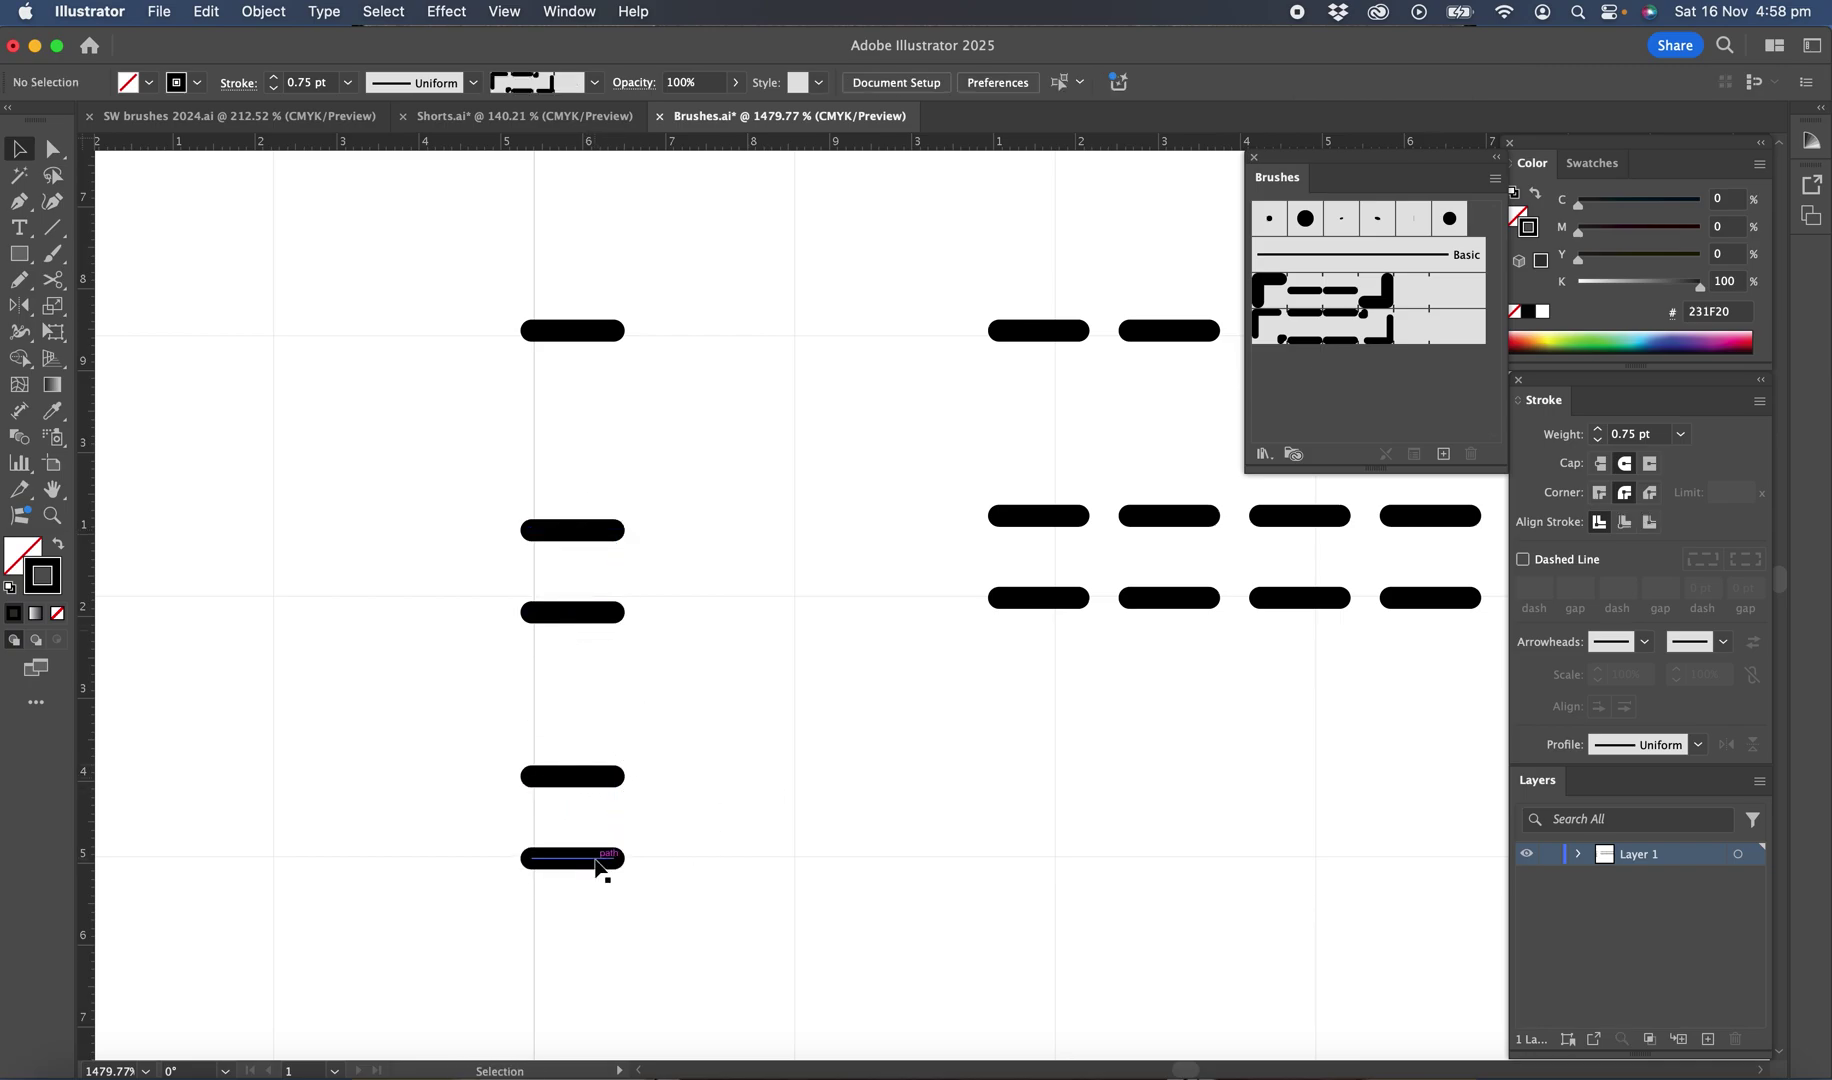
left_click(601, 860)
scroll(761, 789, "down", 3)
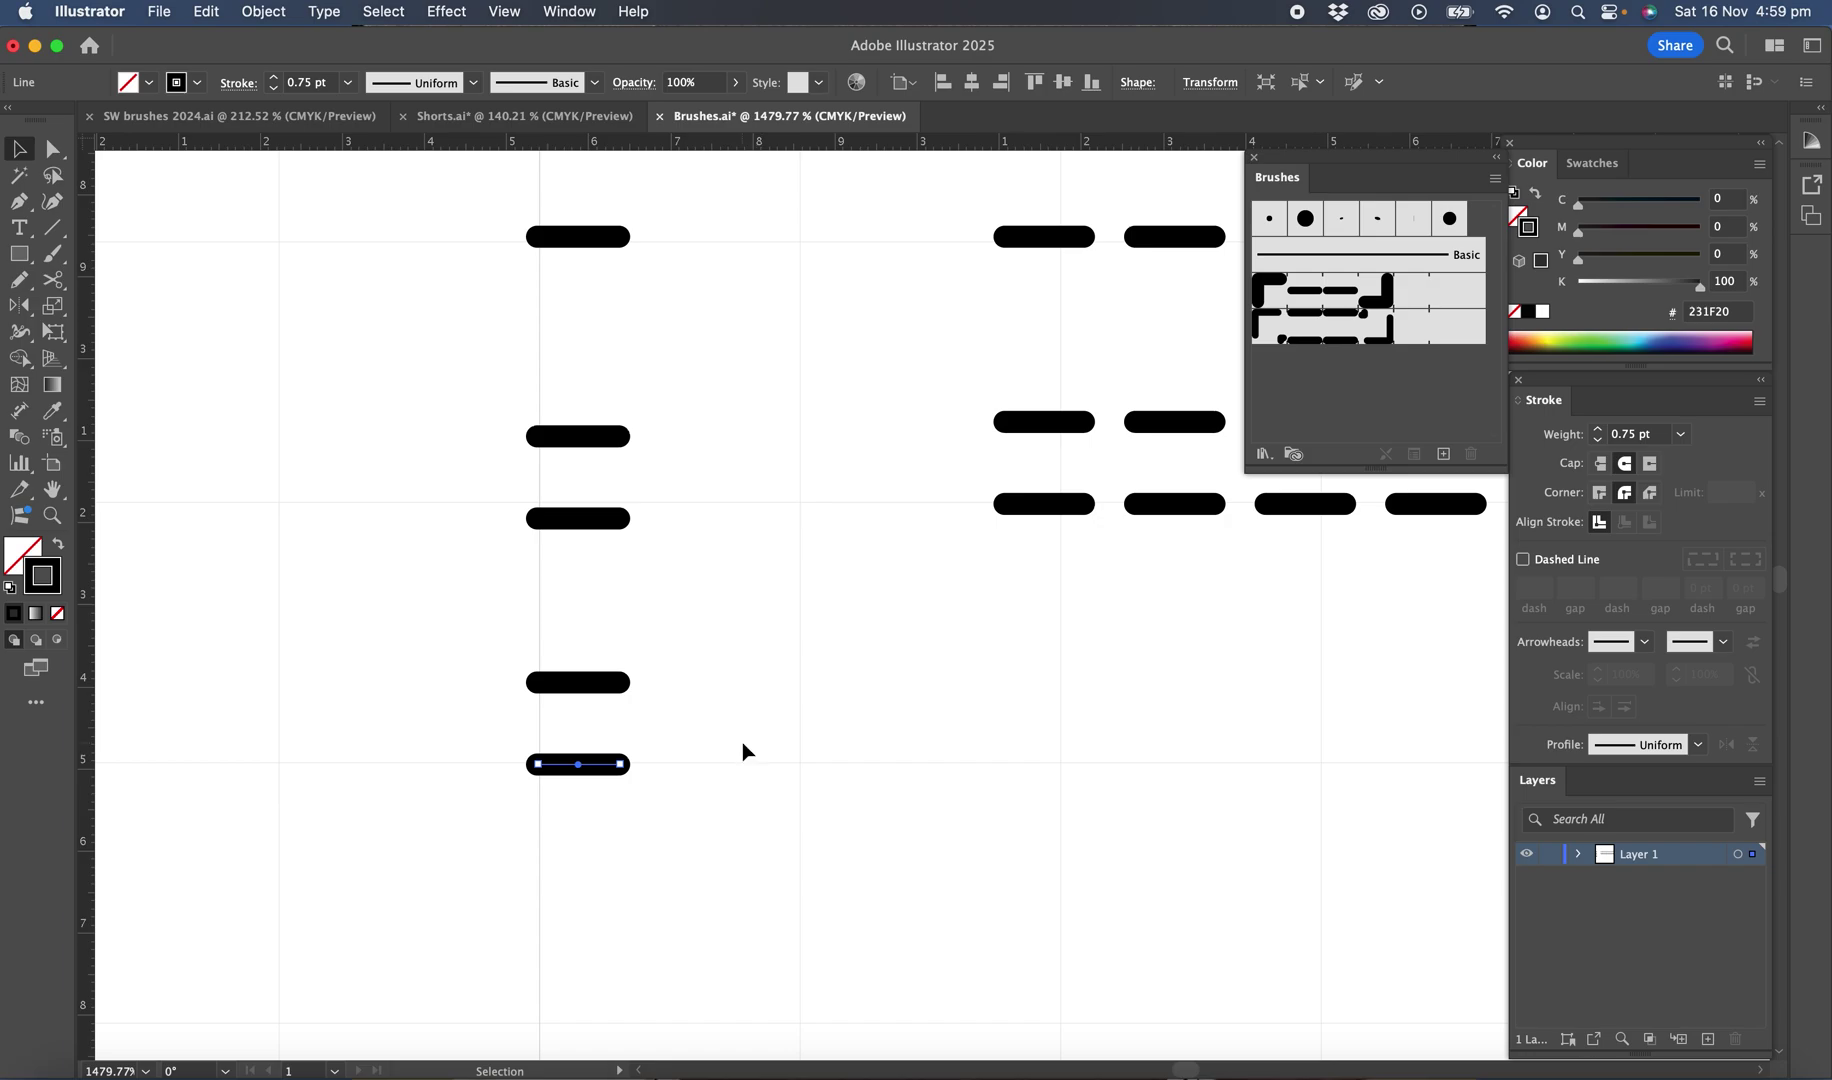
- Enter Move values for the bottom dash: vertical 0, distance 0.1 cm, angle 270°
right_click(743, 746)
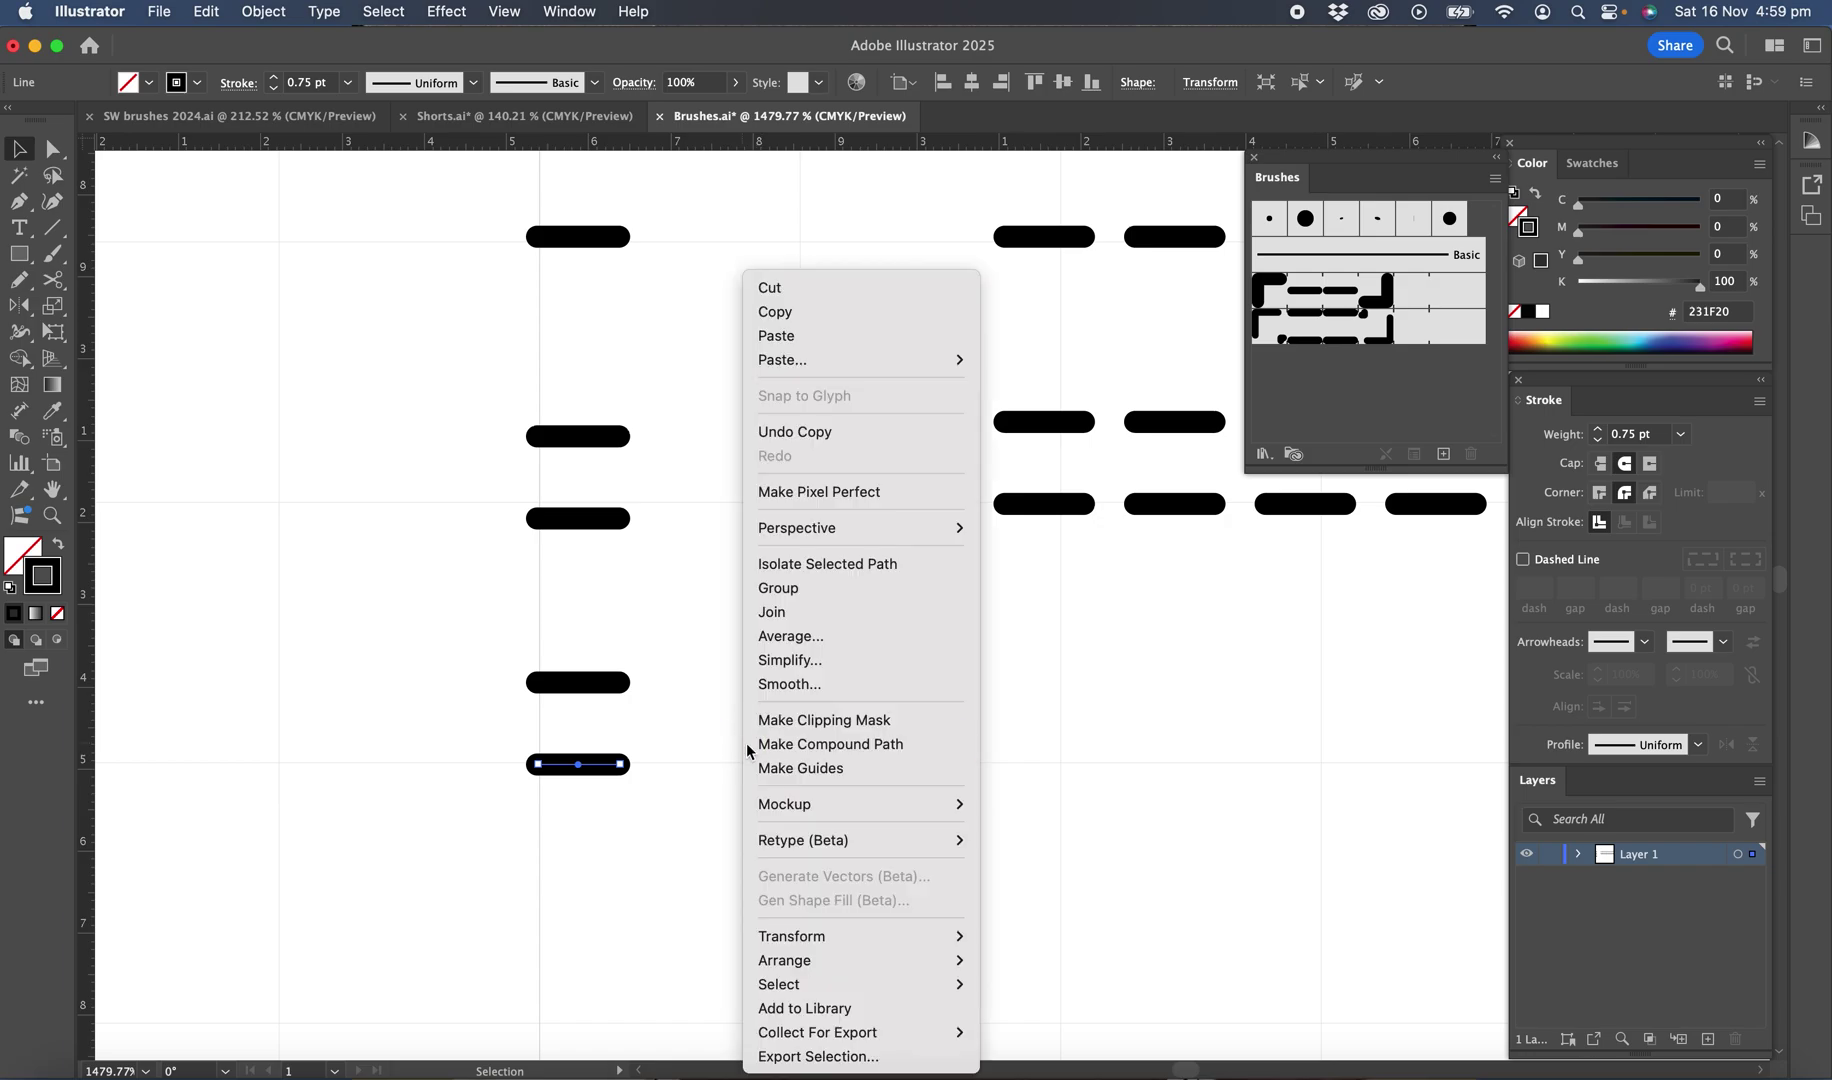
mouse_move(800, 936)
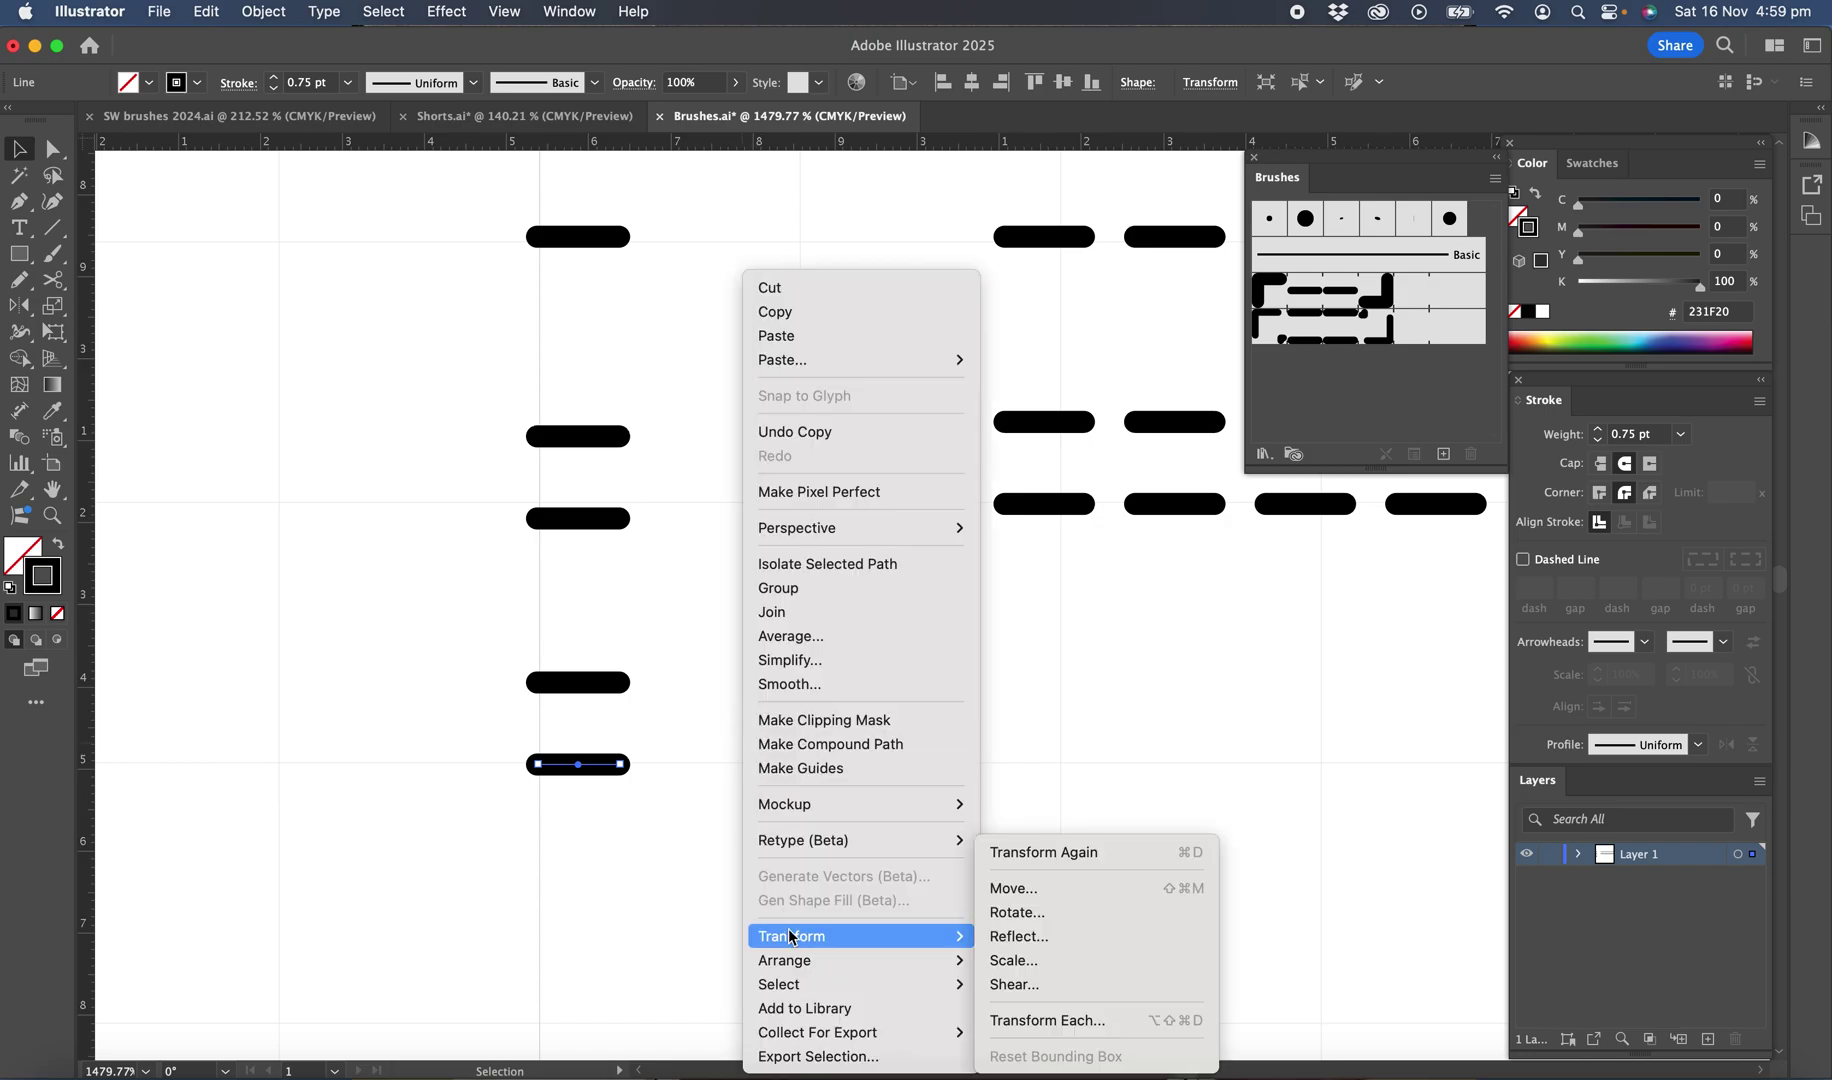
left_click(1036, 888)
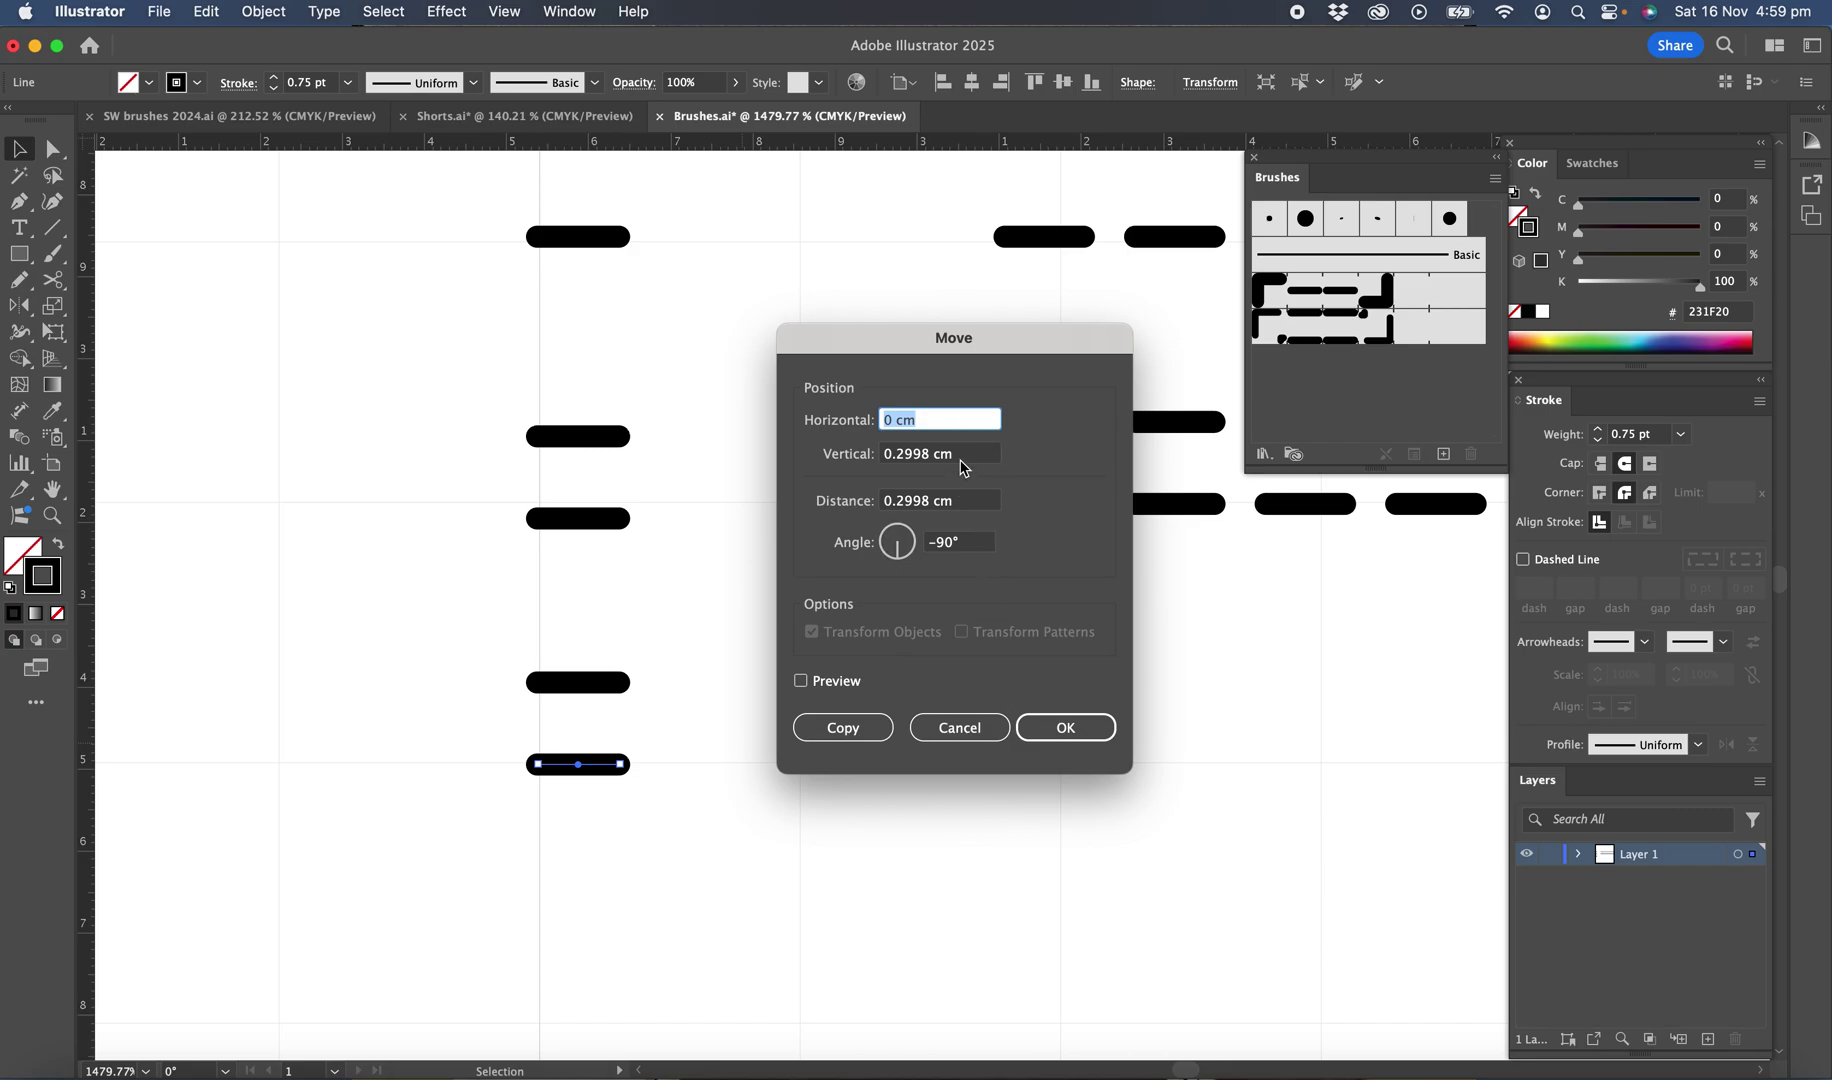
left_click_drag(961, 462, 845, 455)
type("0")
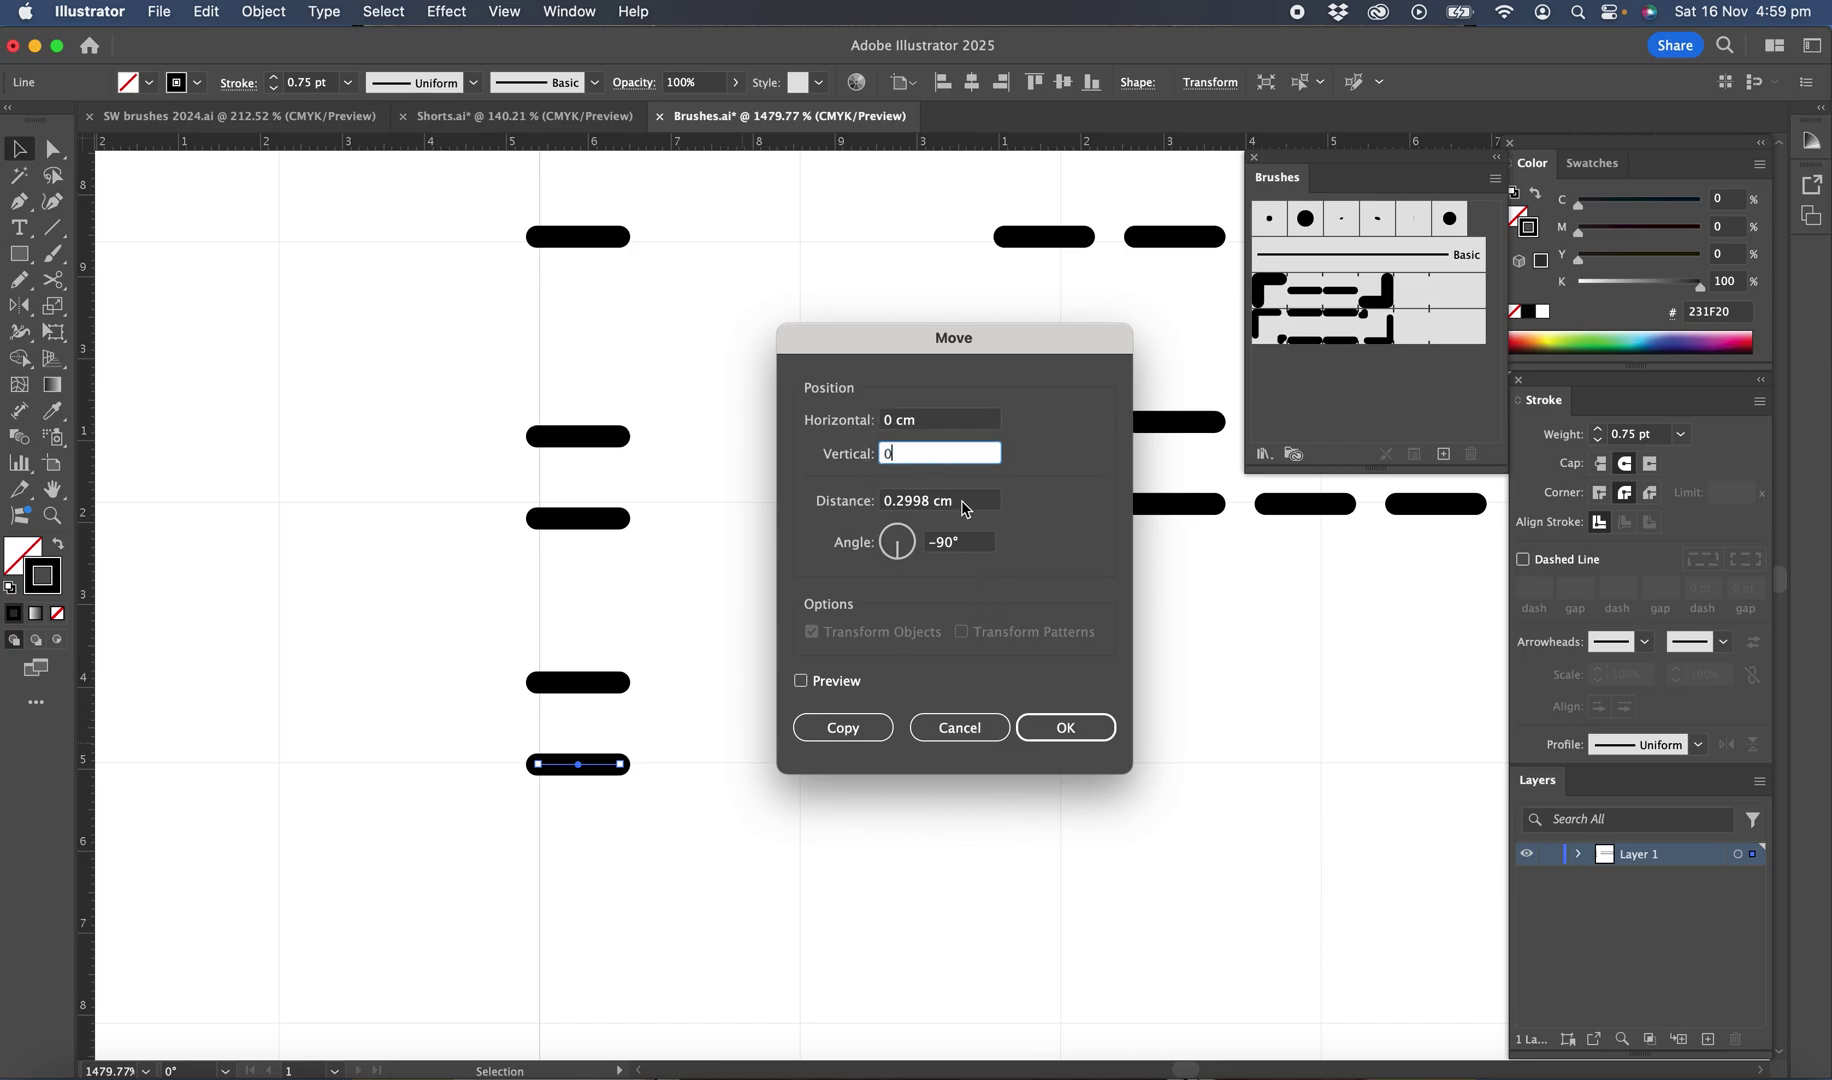
left_click_drag(965, 510, 844, 508)
type(".1")
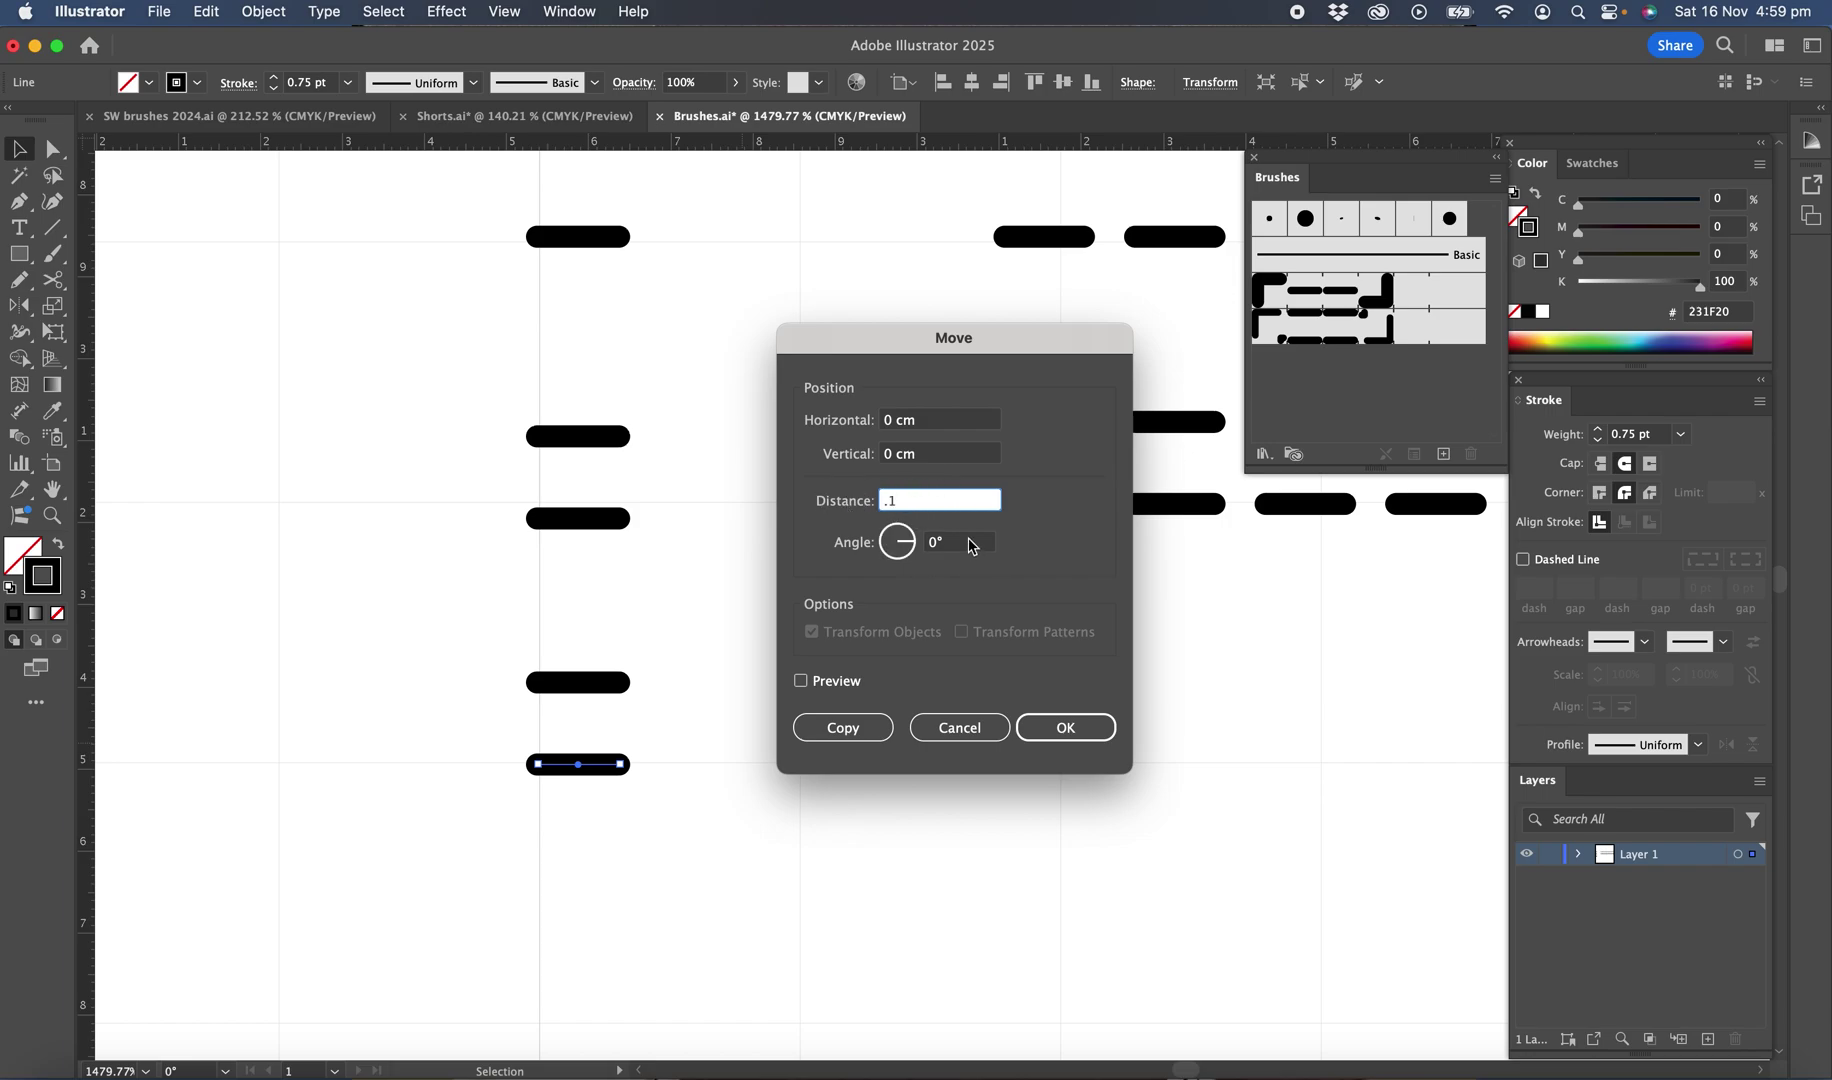
left_click_drag(971, 546, 926, 542)
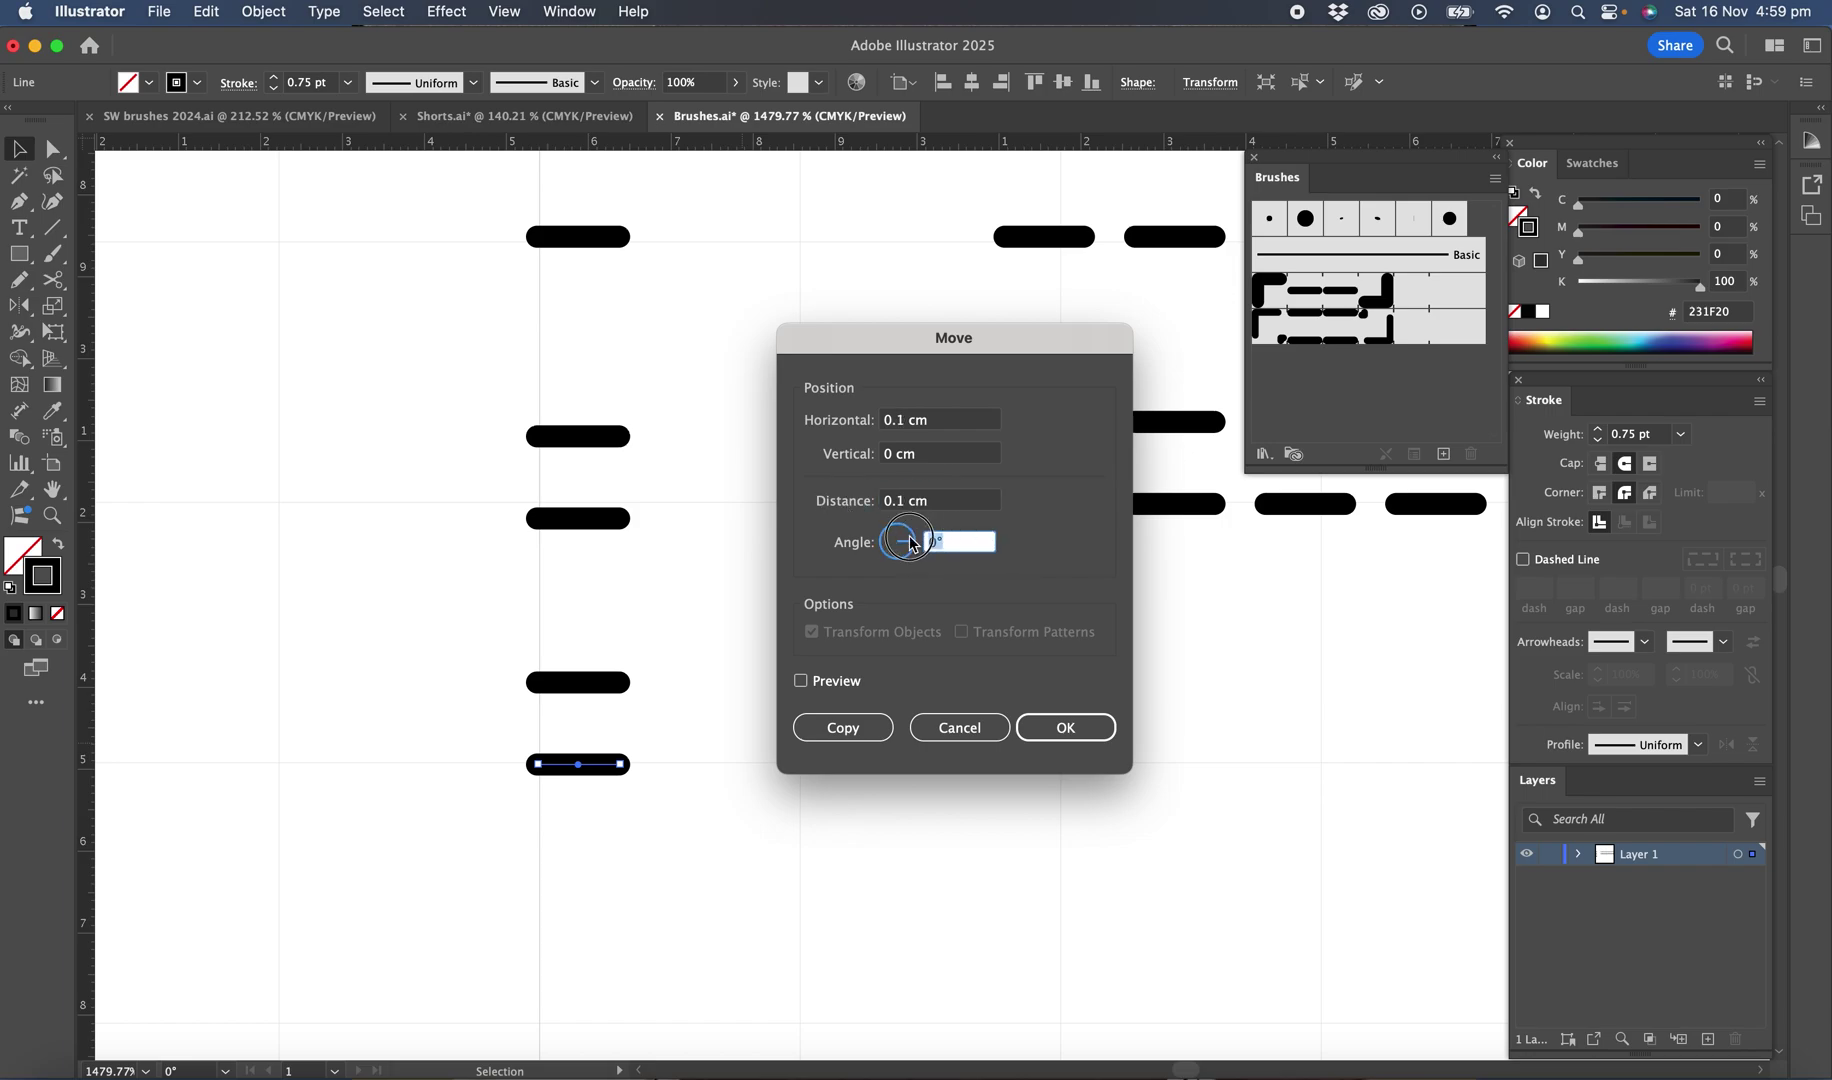
type("270")
- Preview the offset and place a copy of the dash 0.1 cm below it
left_click(801, 682)
left_click(805, 682)
left_click(805, 682)
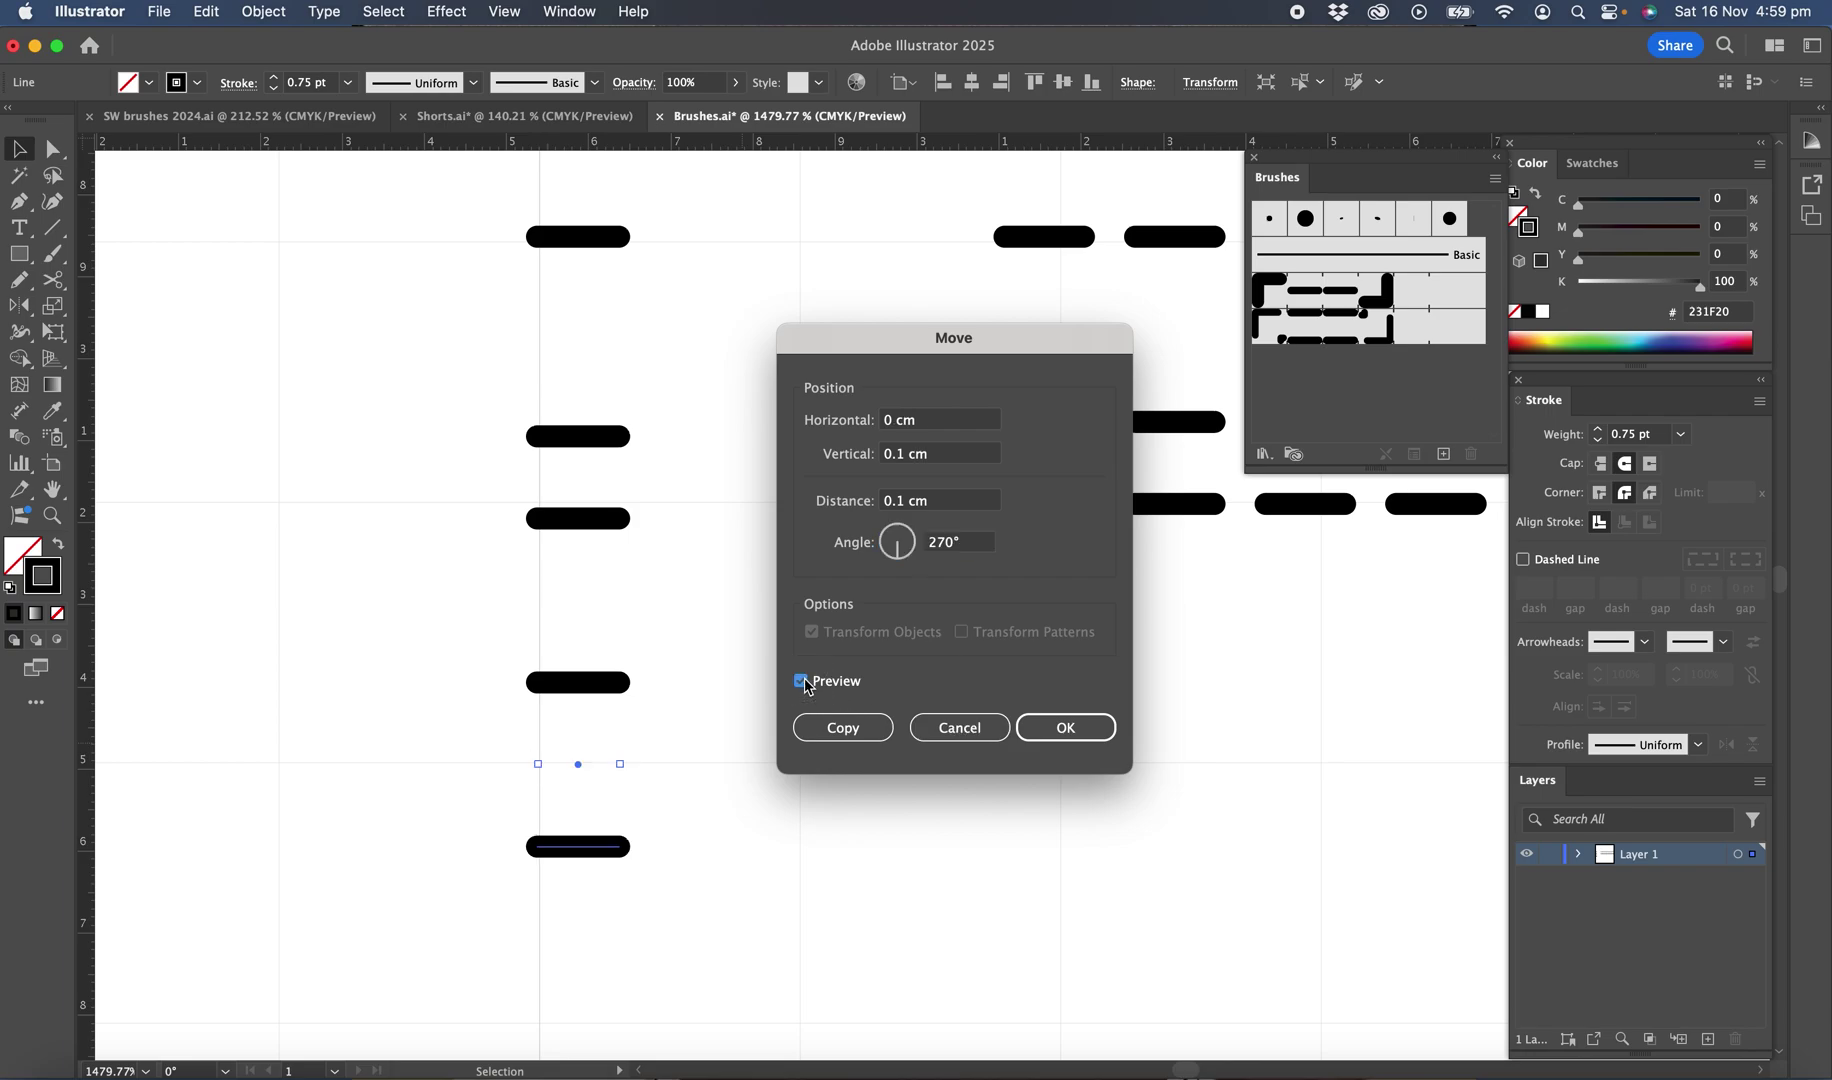
left_click(805, 682)
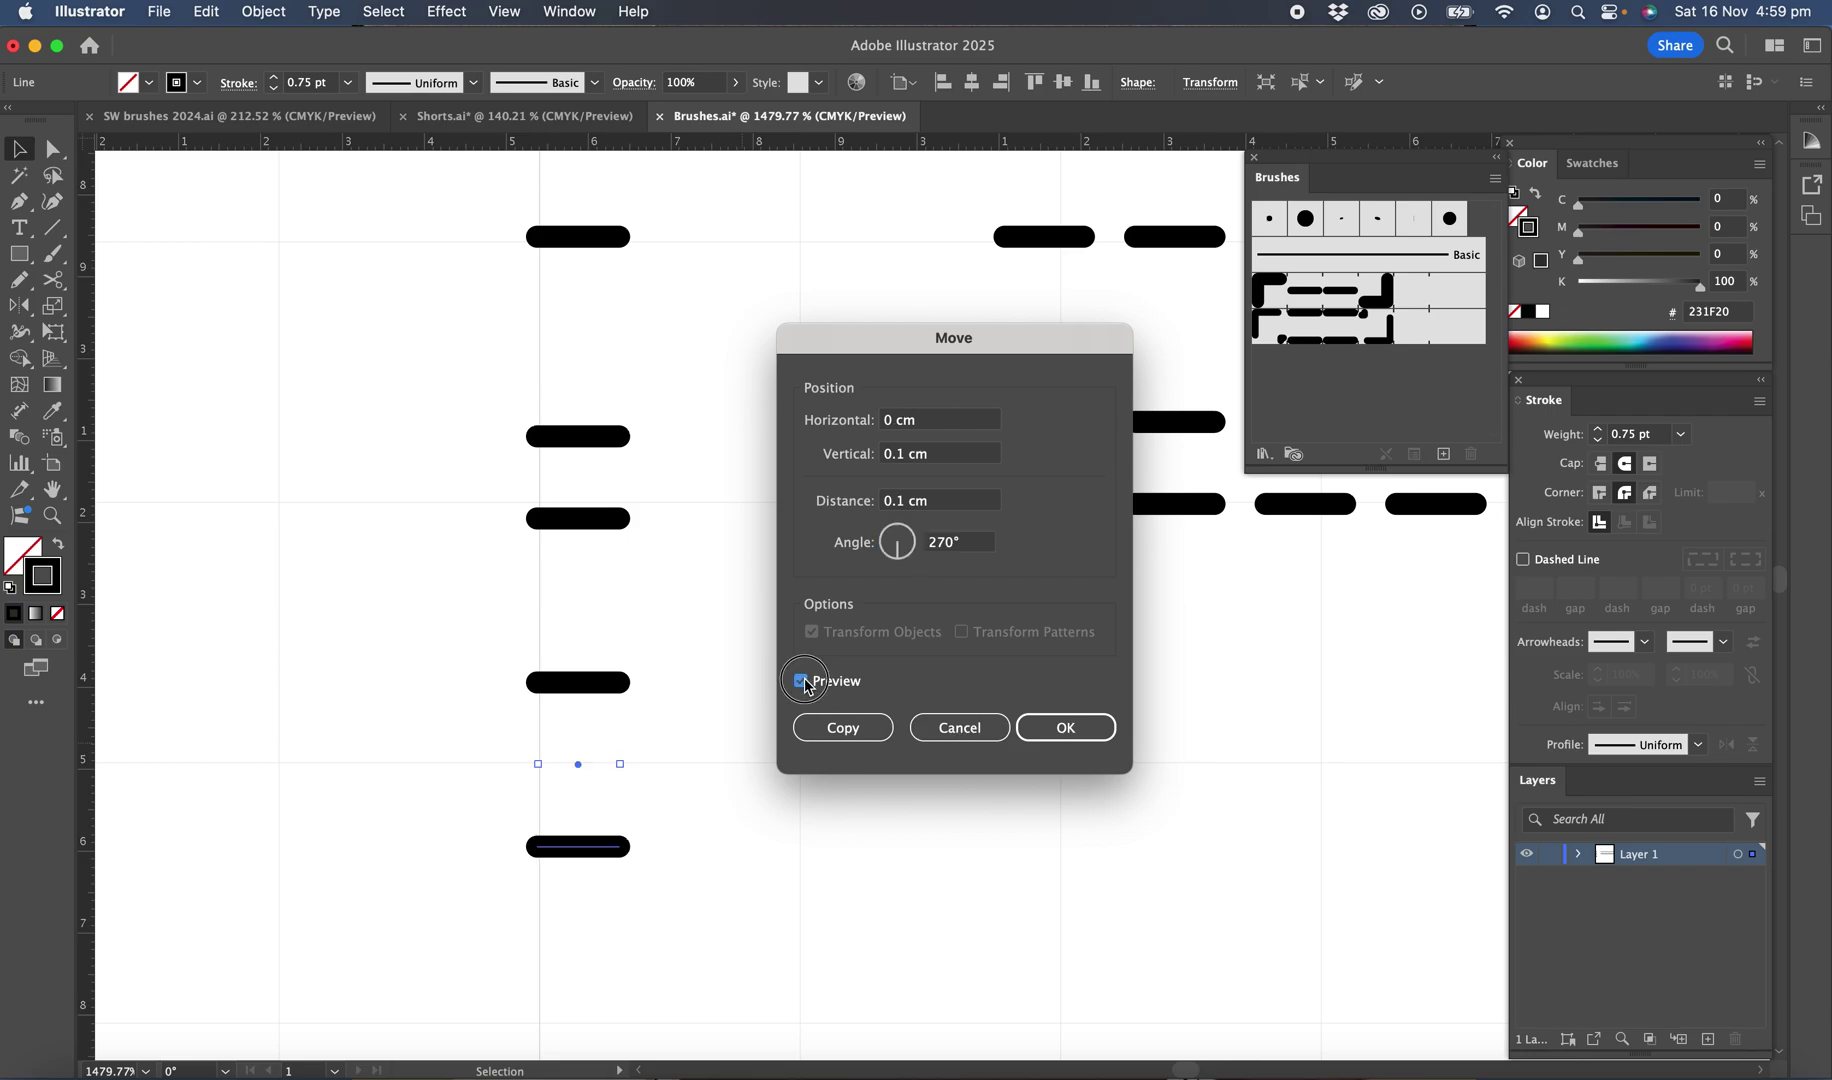
left_click(842, 731)
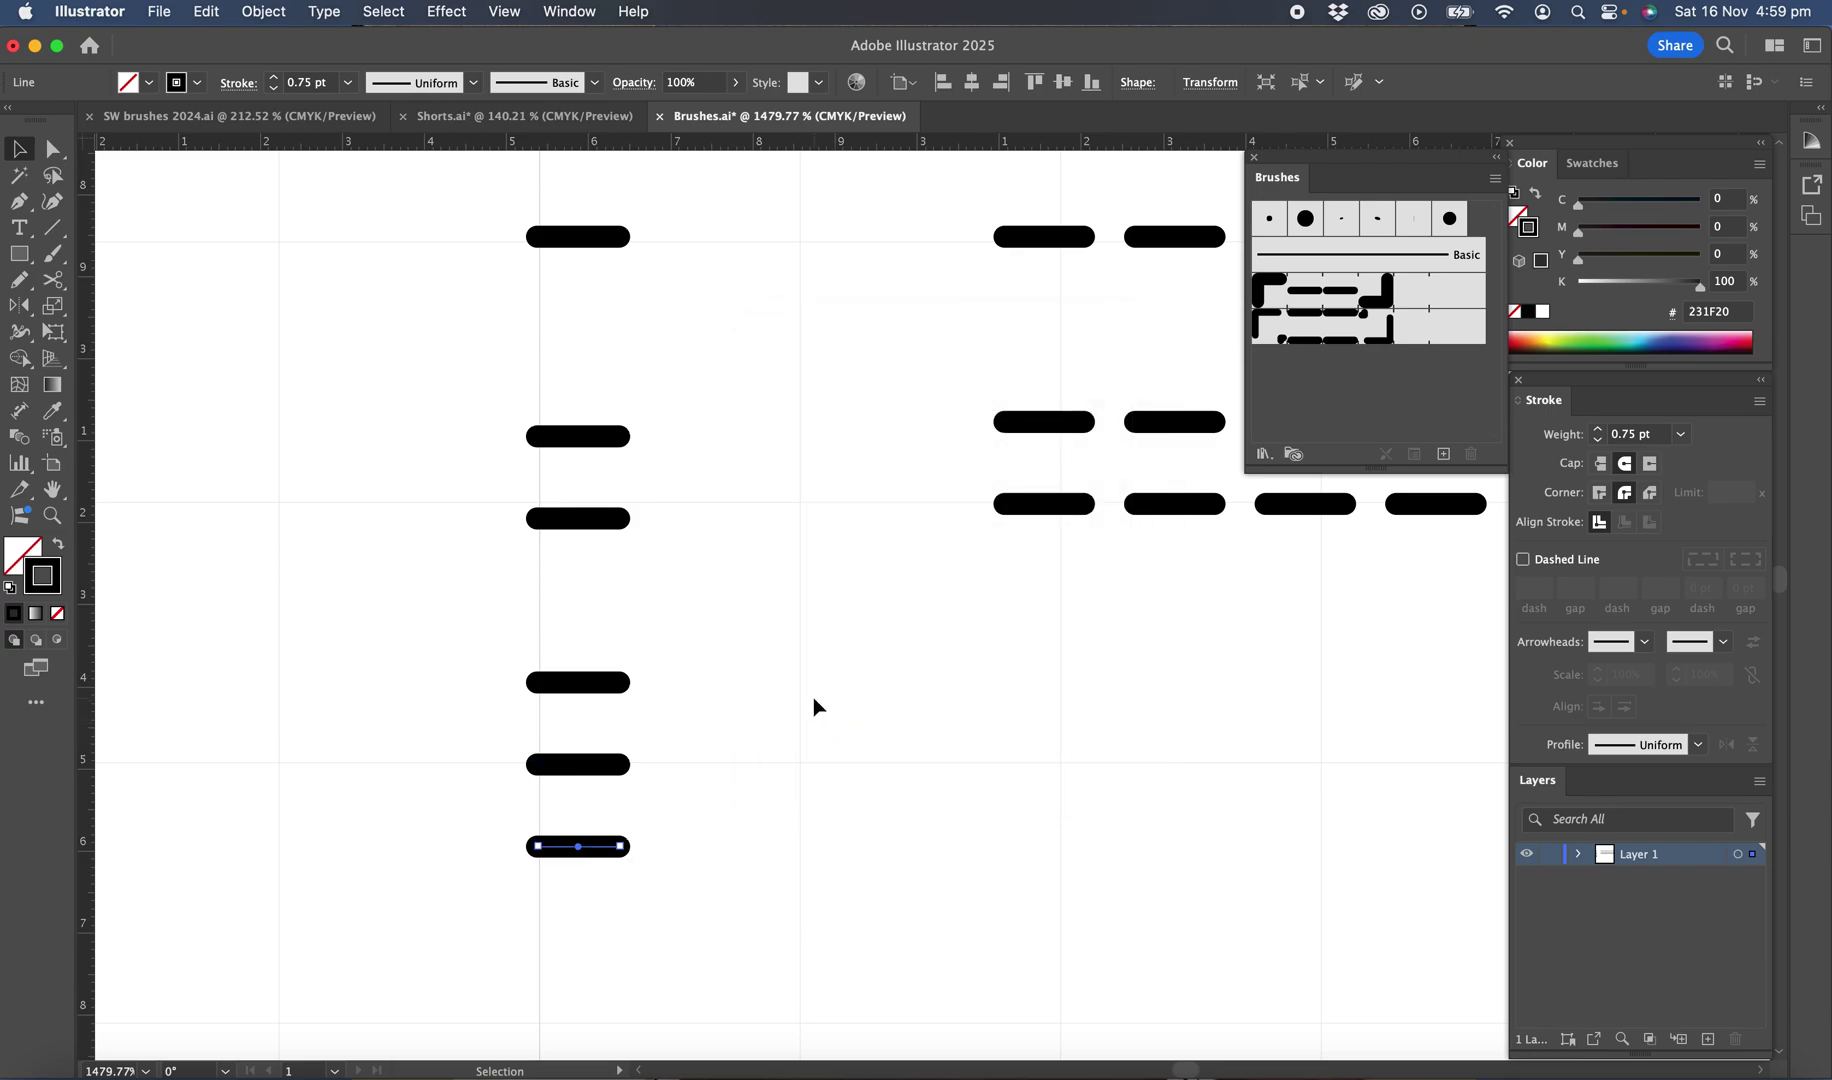
scroll(813, 697, "down", 2)
scroll(813, 697, "right", 1)
- Select the three stacked dashes and start a new pattern brush named '3 needle stitch'
left_click(784, 681)
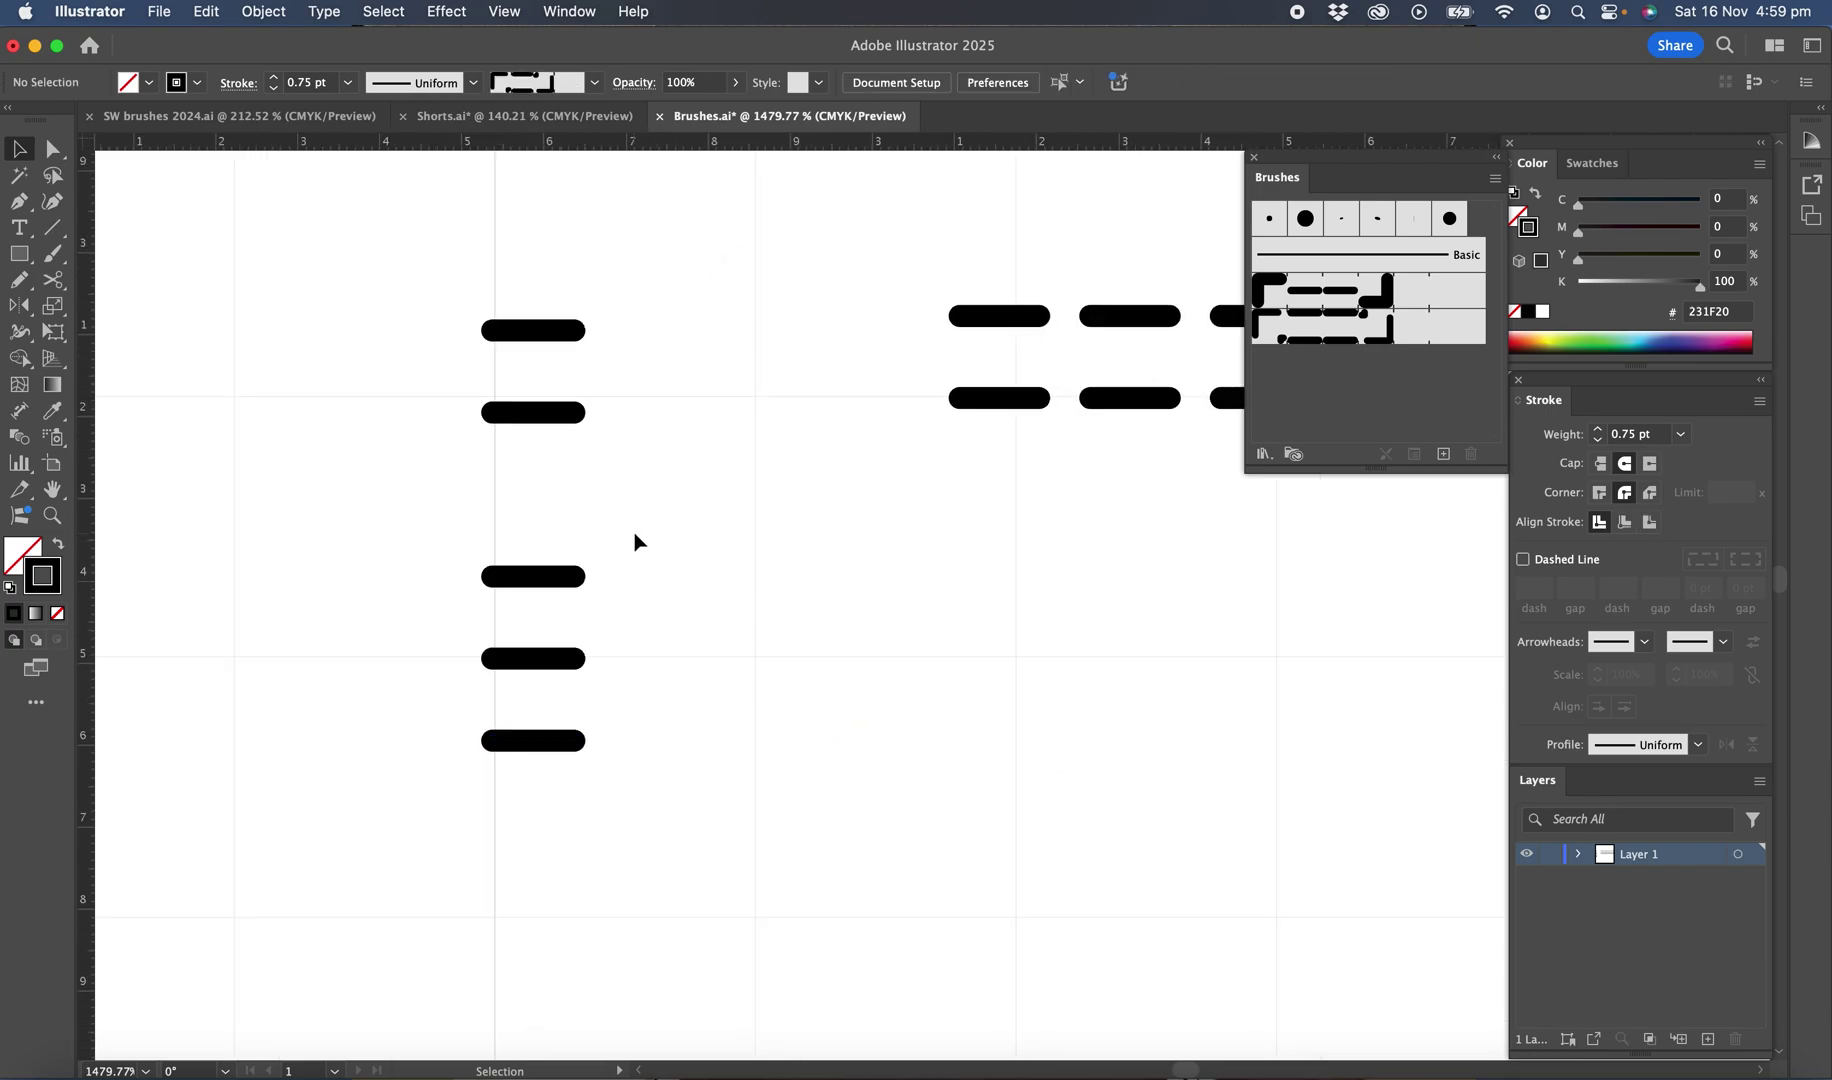
left_click_drag(636, 534, 530, 812)
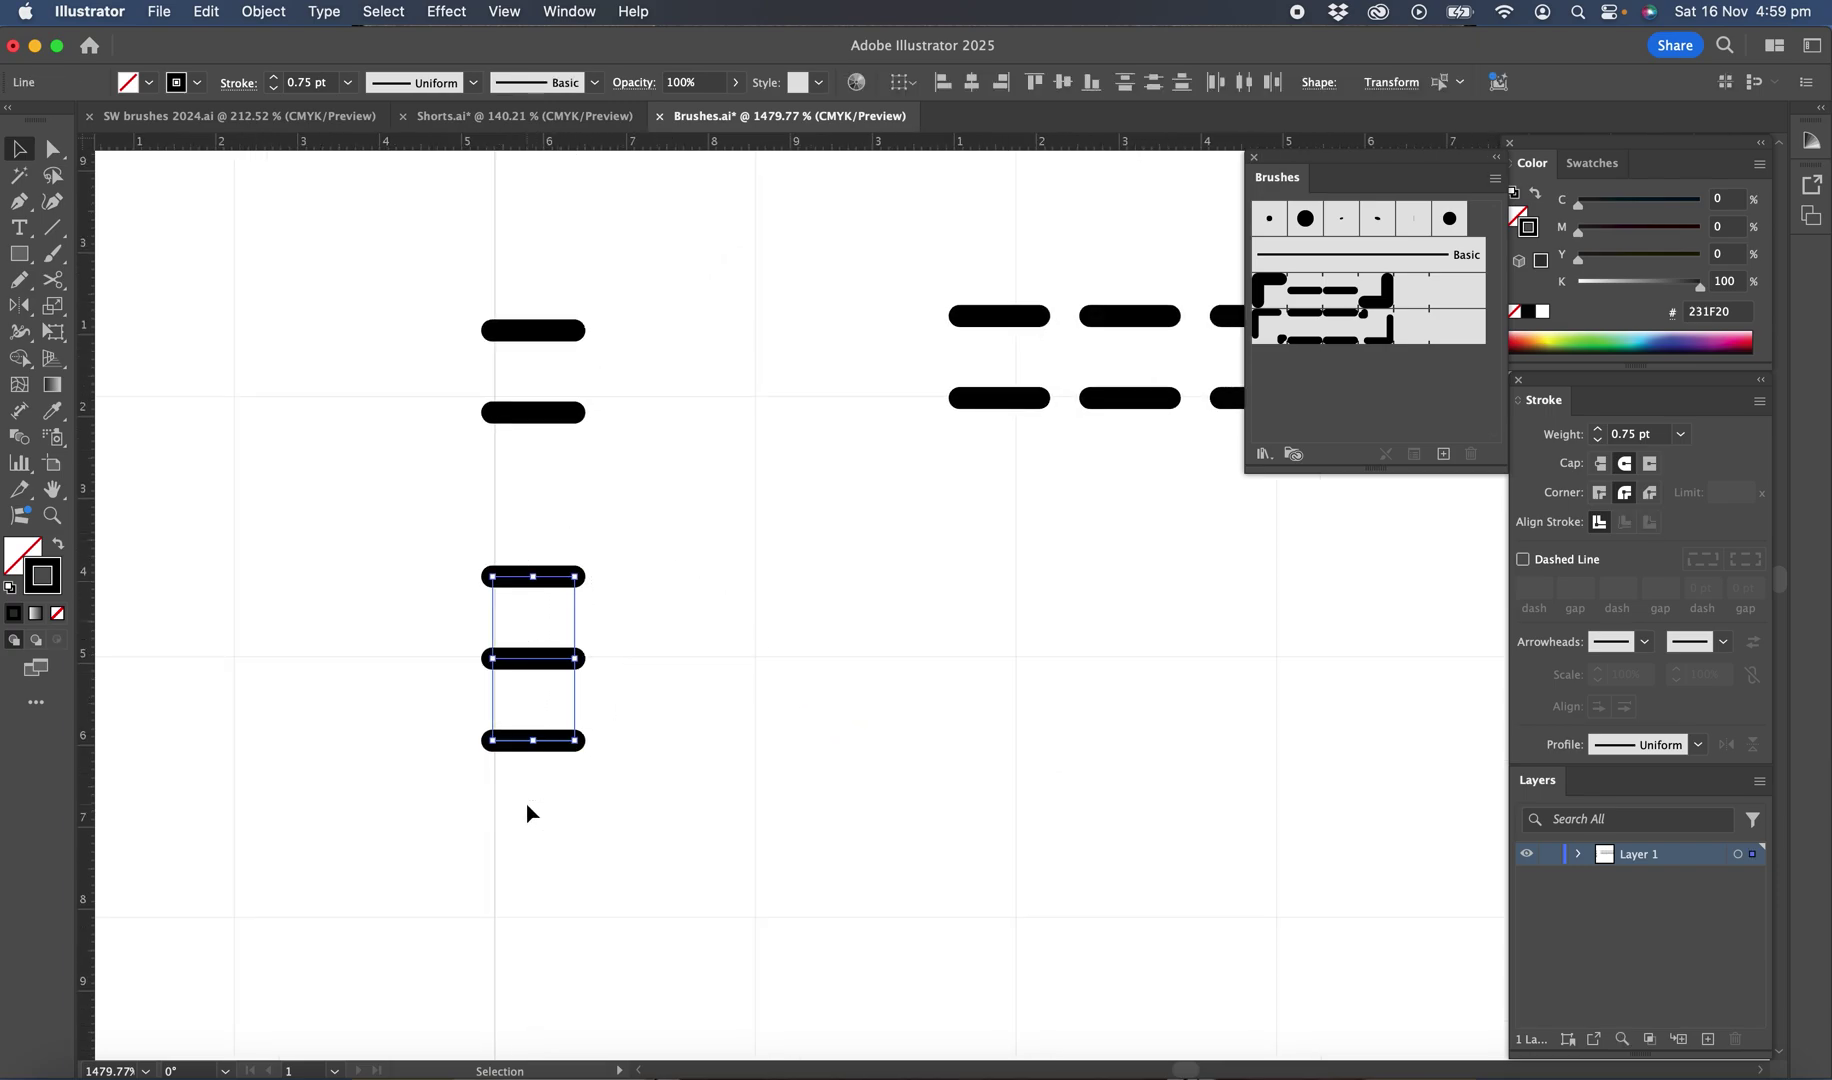
left_click(1444, 455)
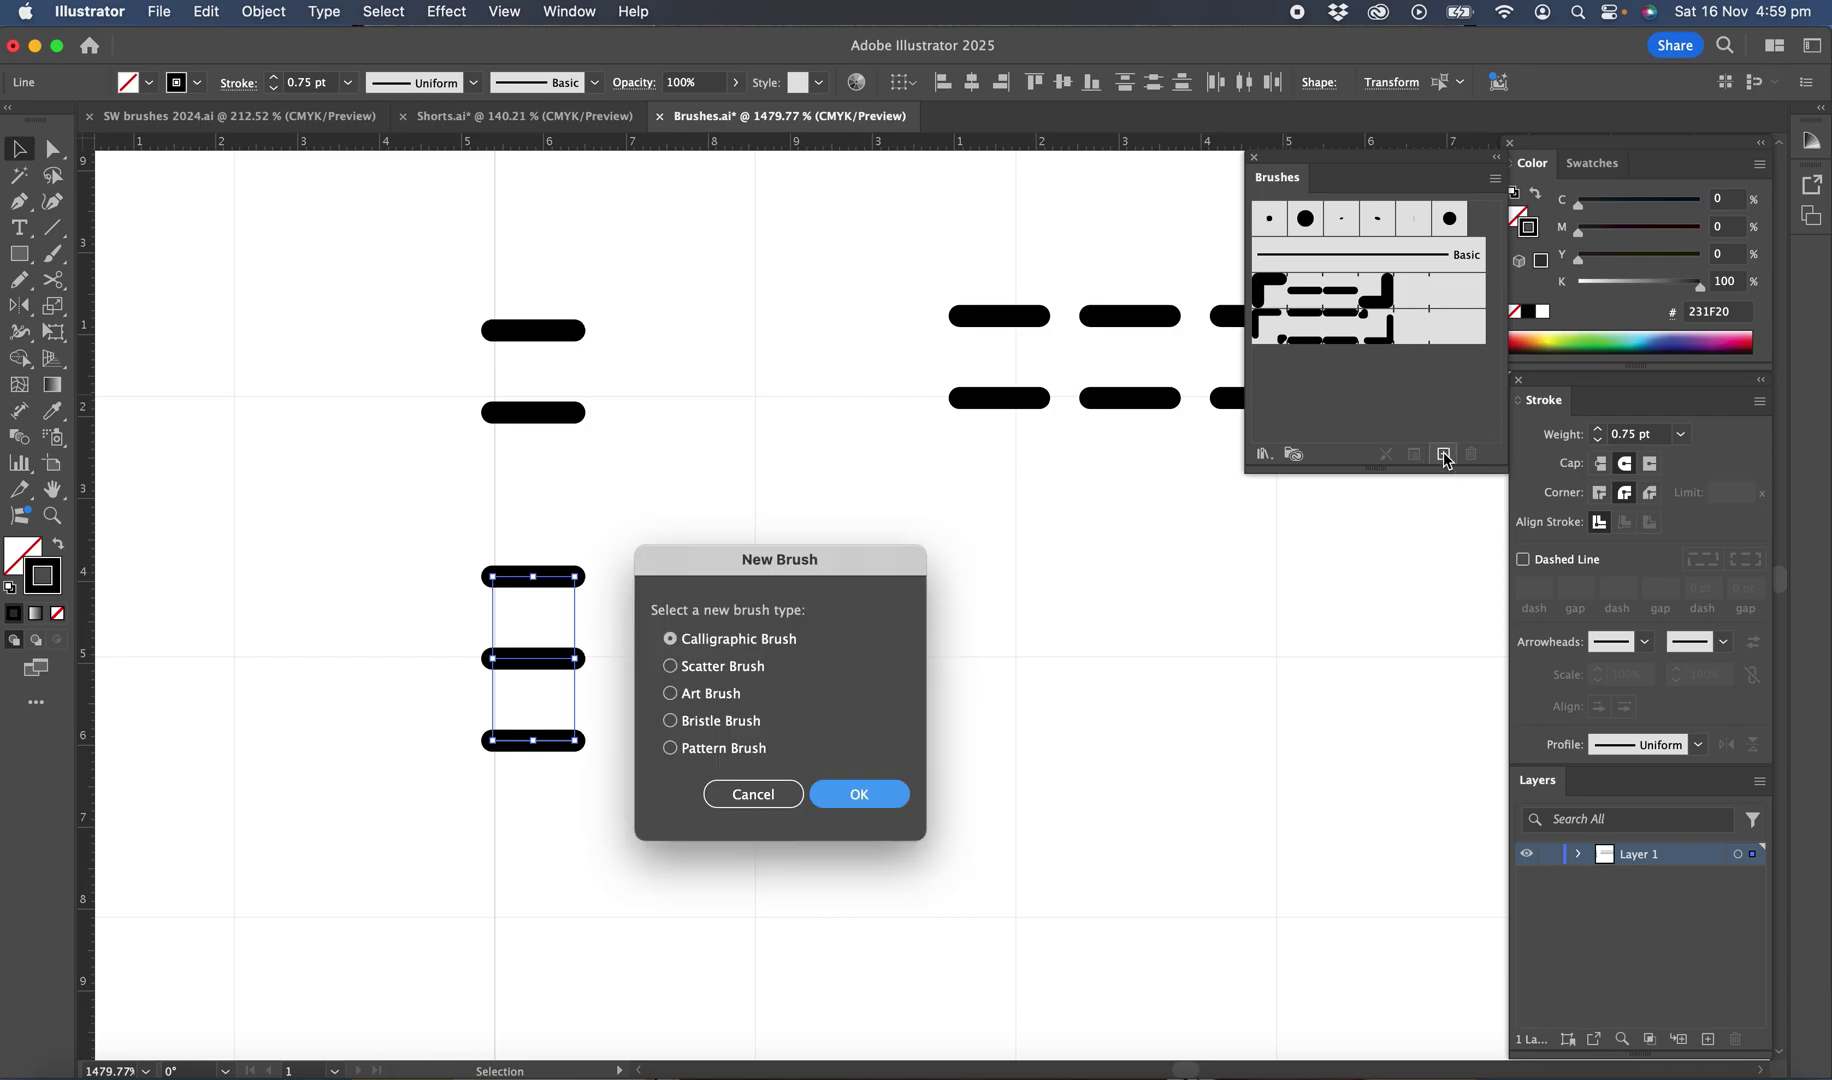
left_click(672, 749)
left_click(842, 791)
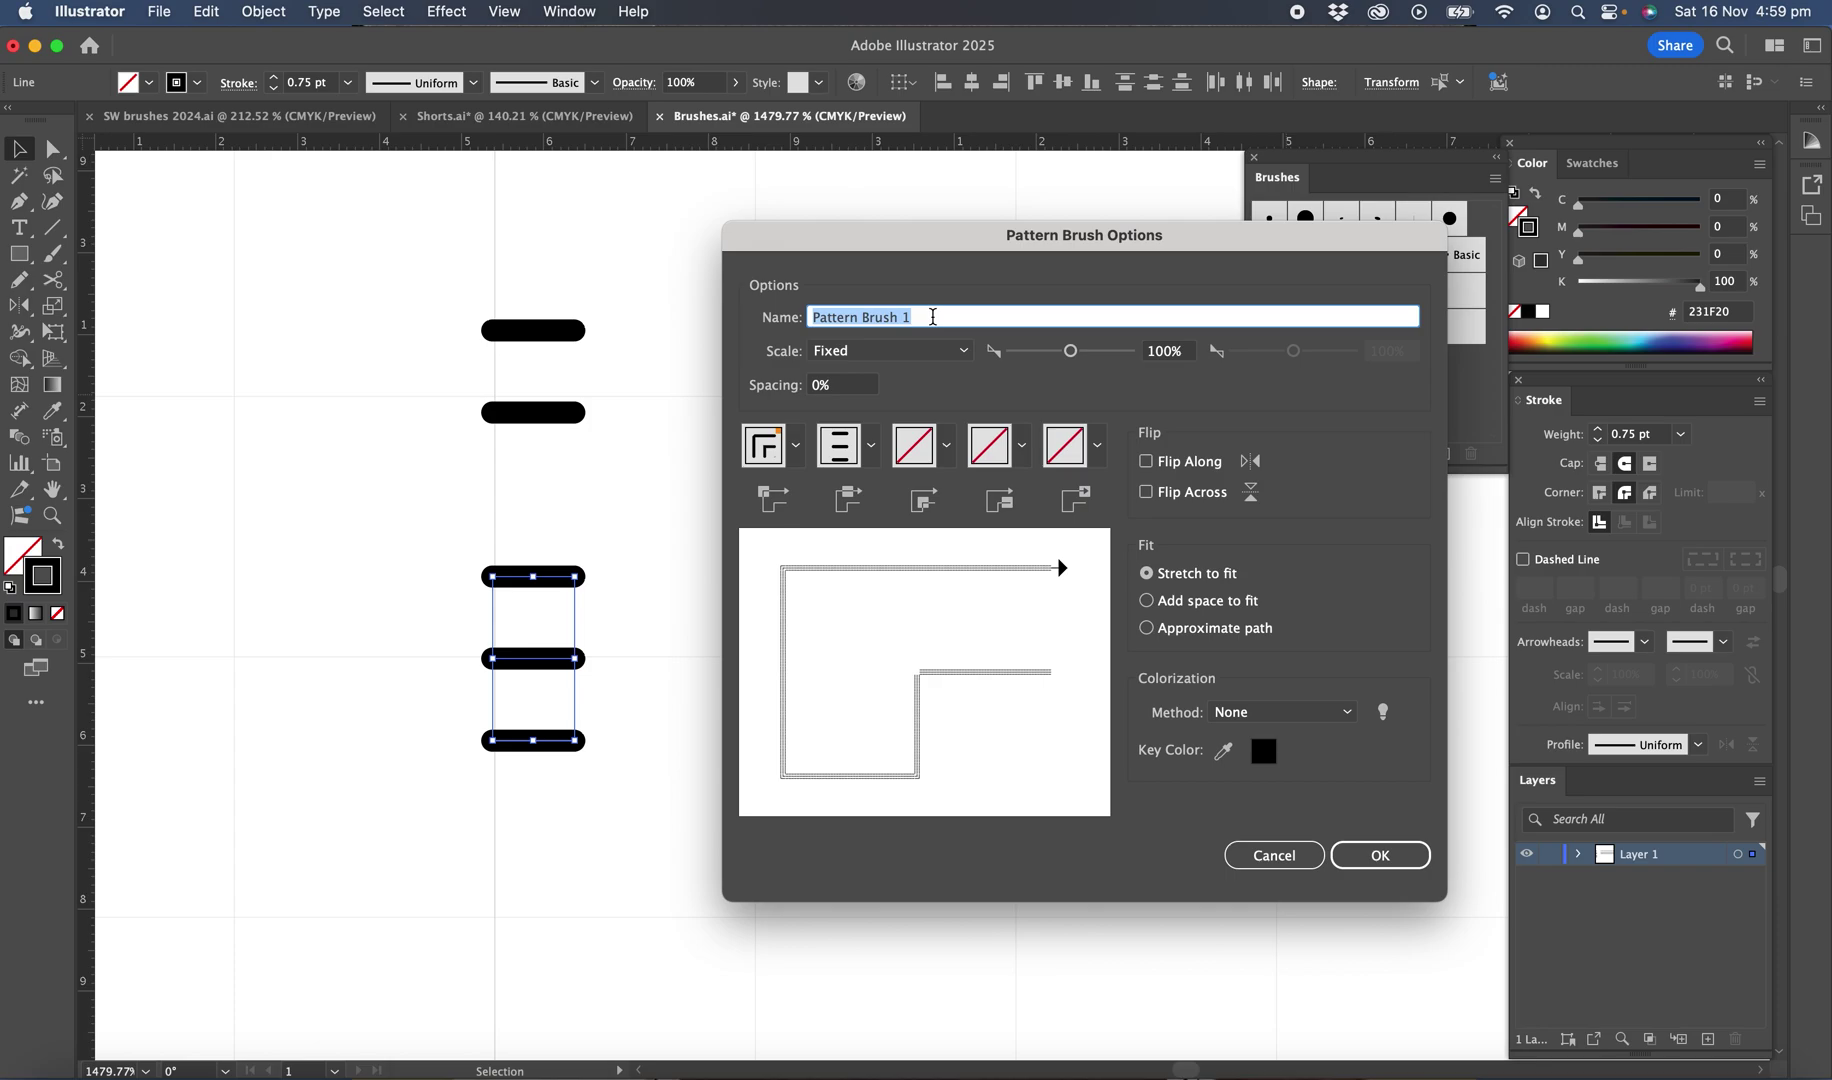
type("3 needle stitch")
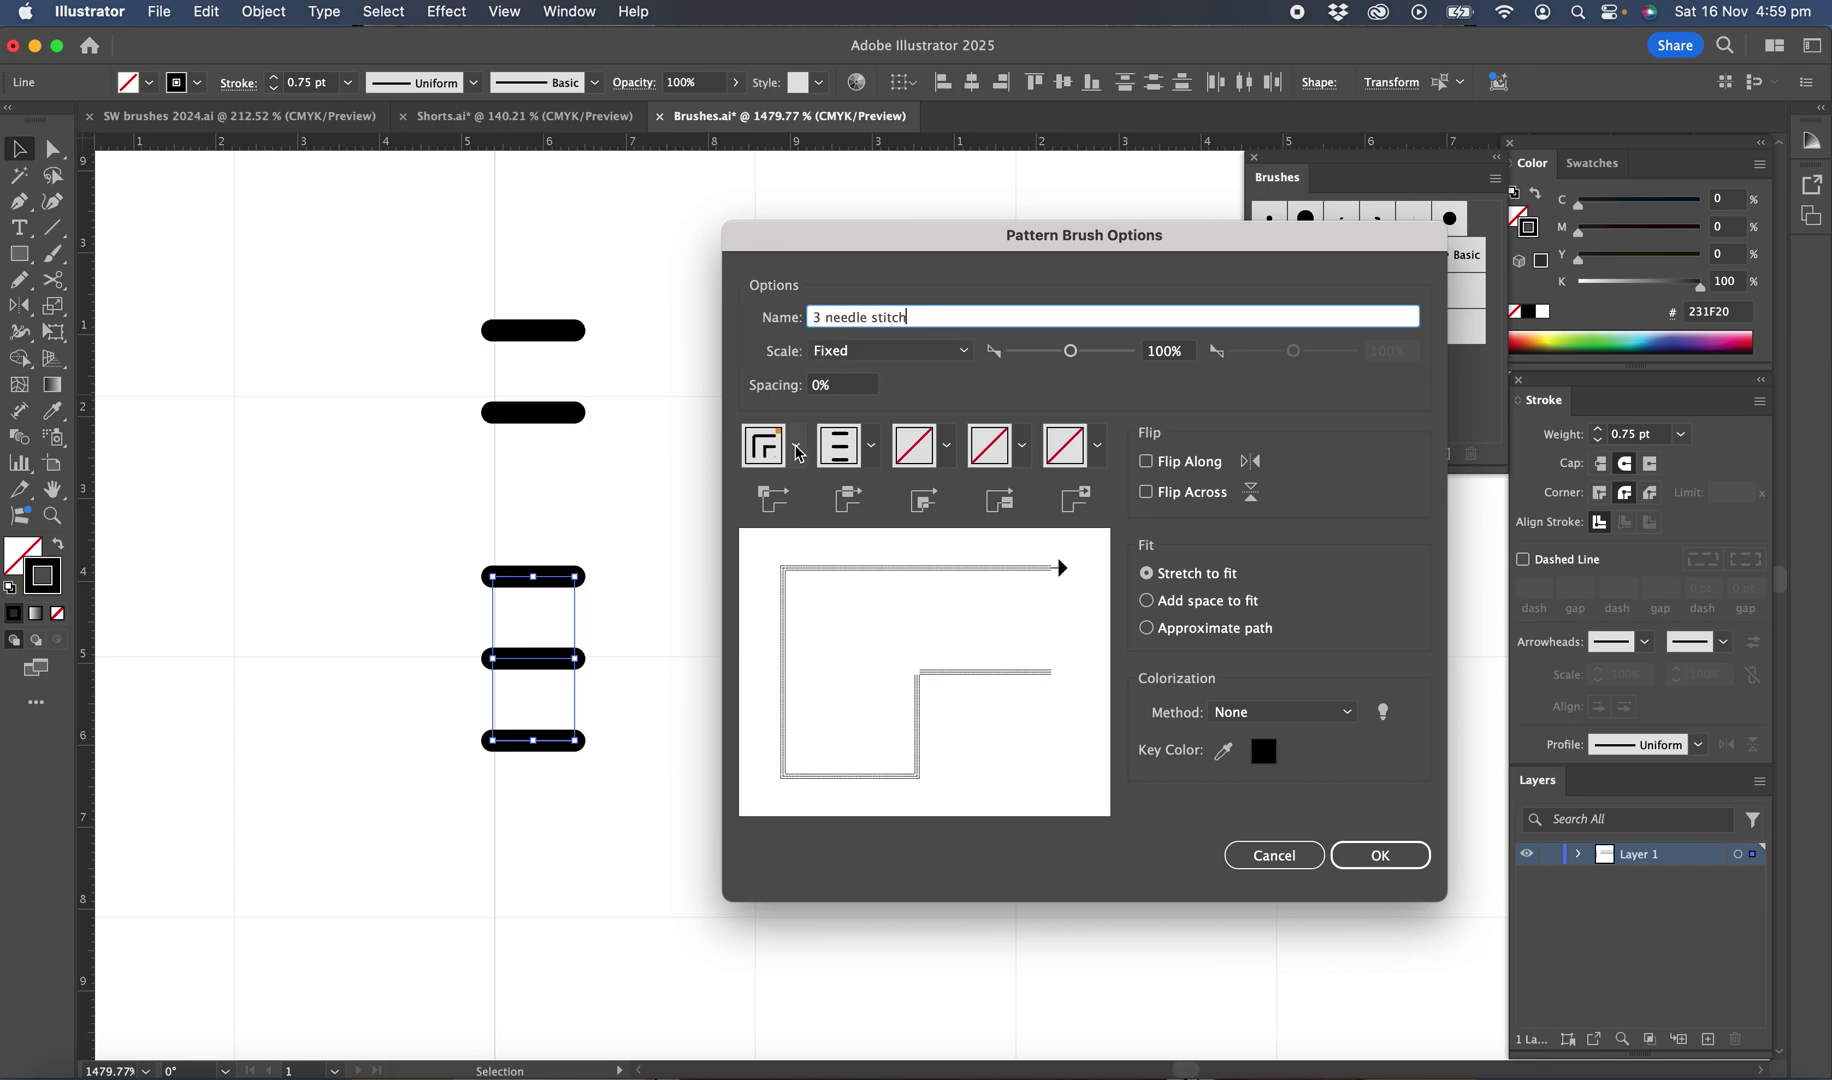
- Set auto-centered outer and inner corners, 30% spacing and Tints colorization, then create the brush
left_click(798, 450)
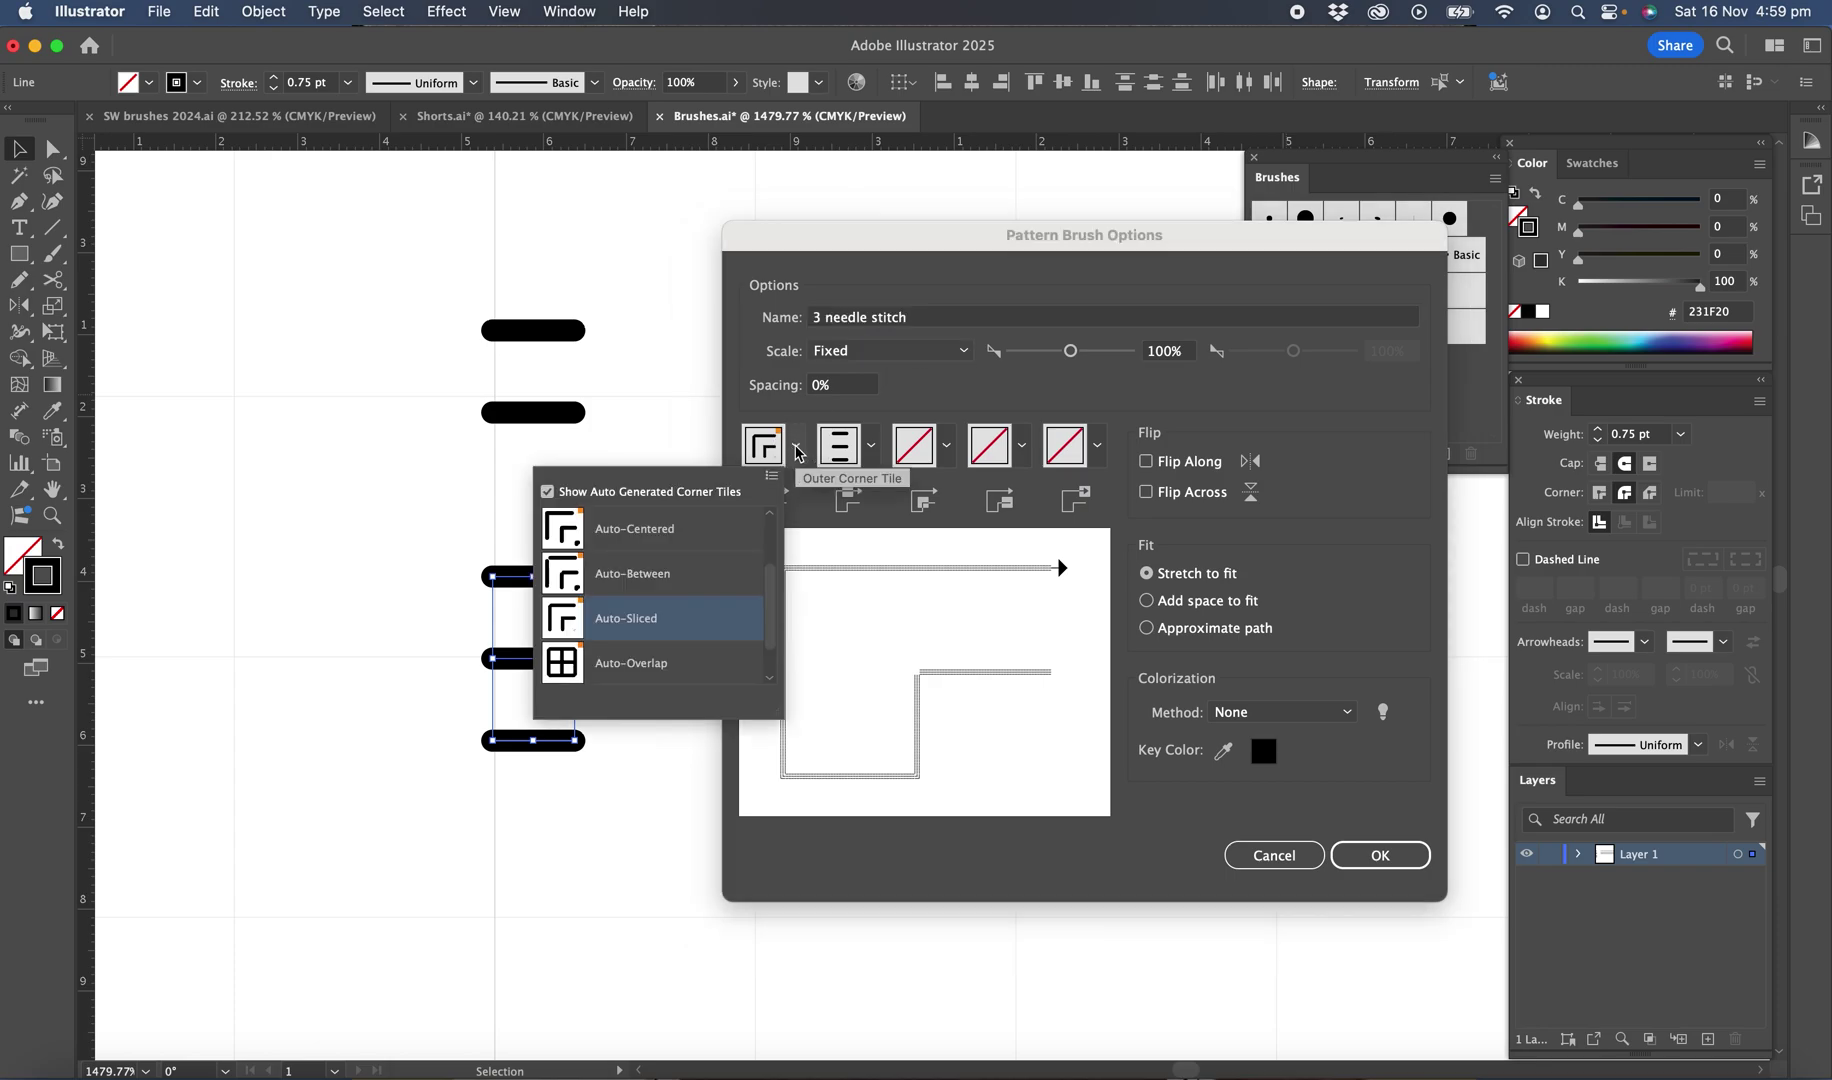
left_click(665, 537)
left_click(947, 447)
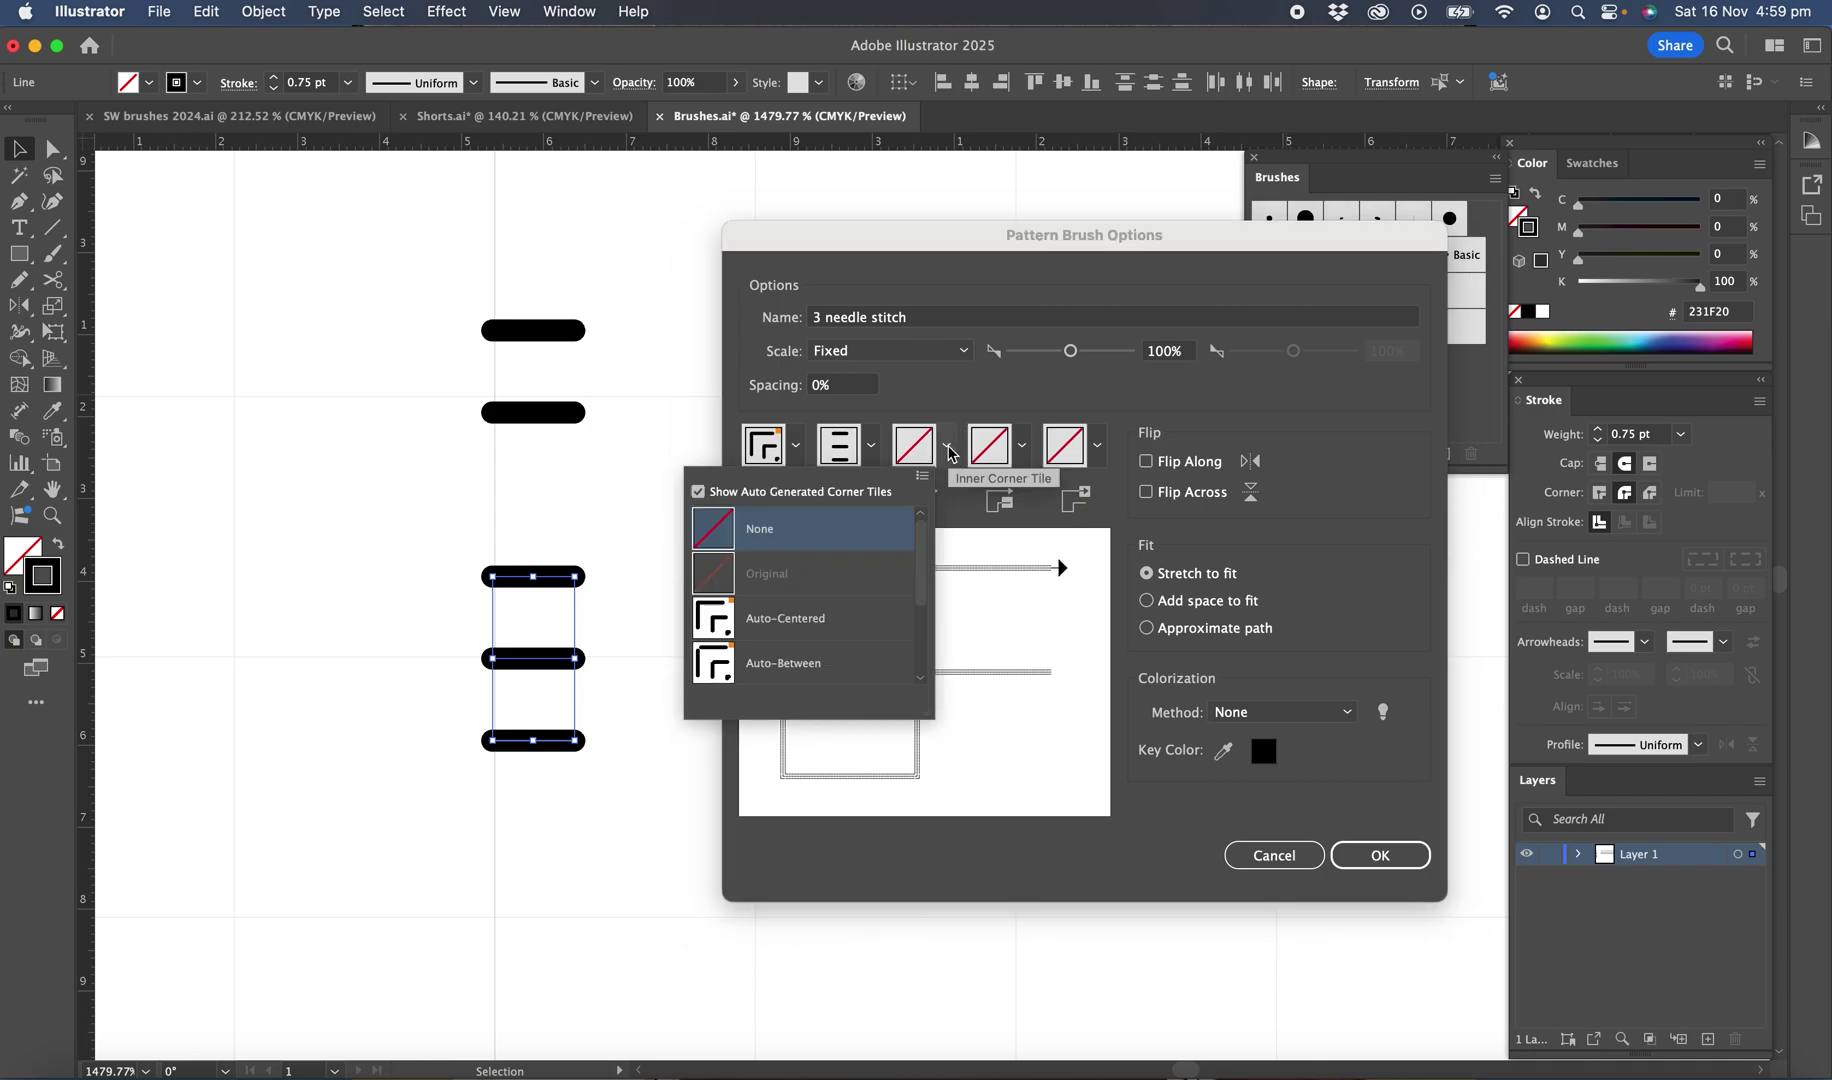
left_click(786, 625)
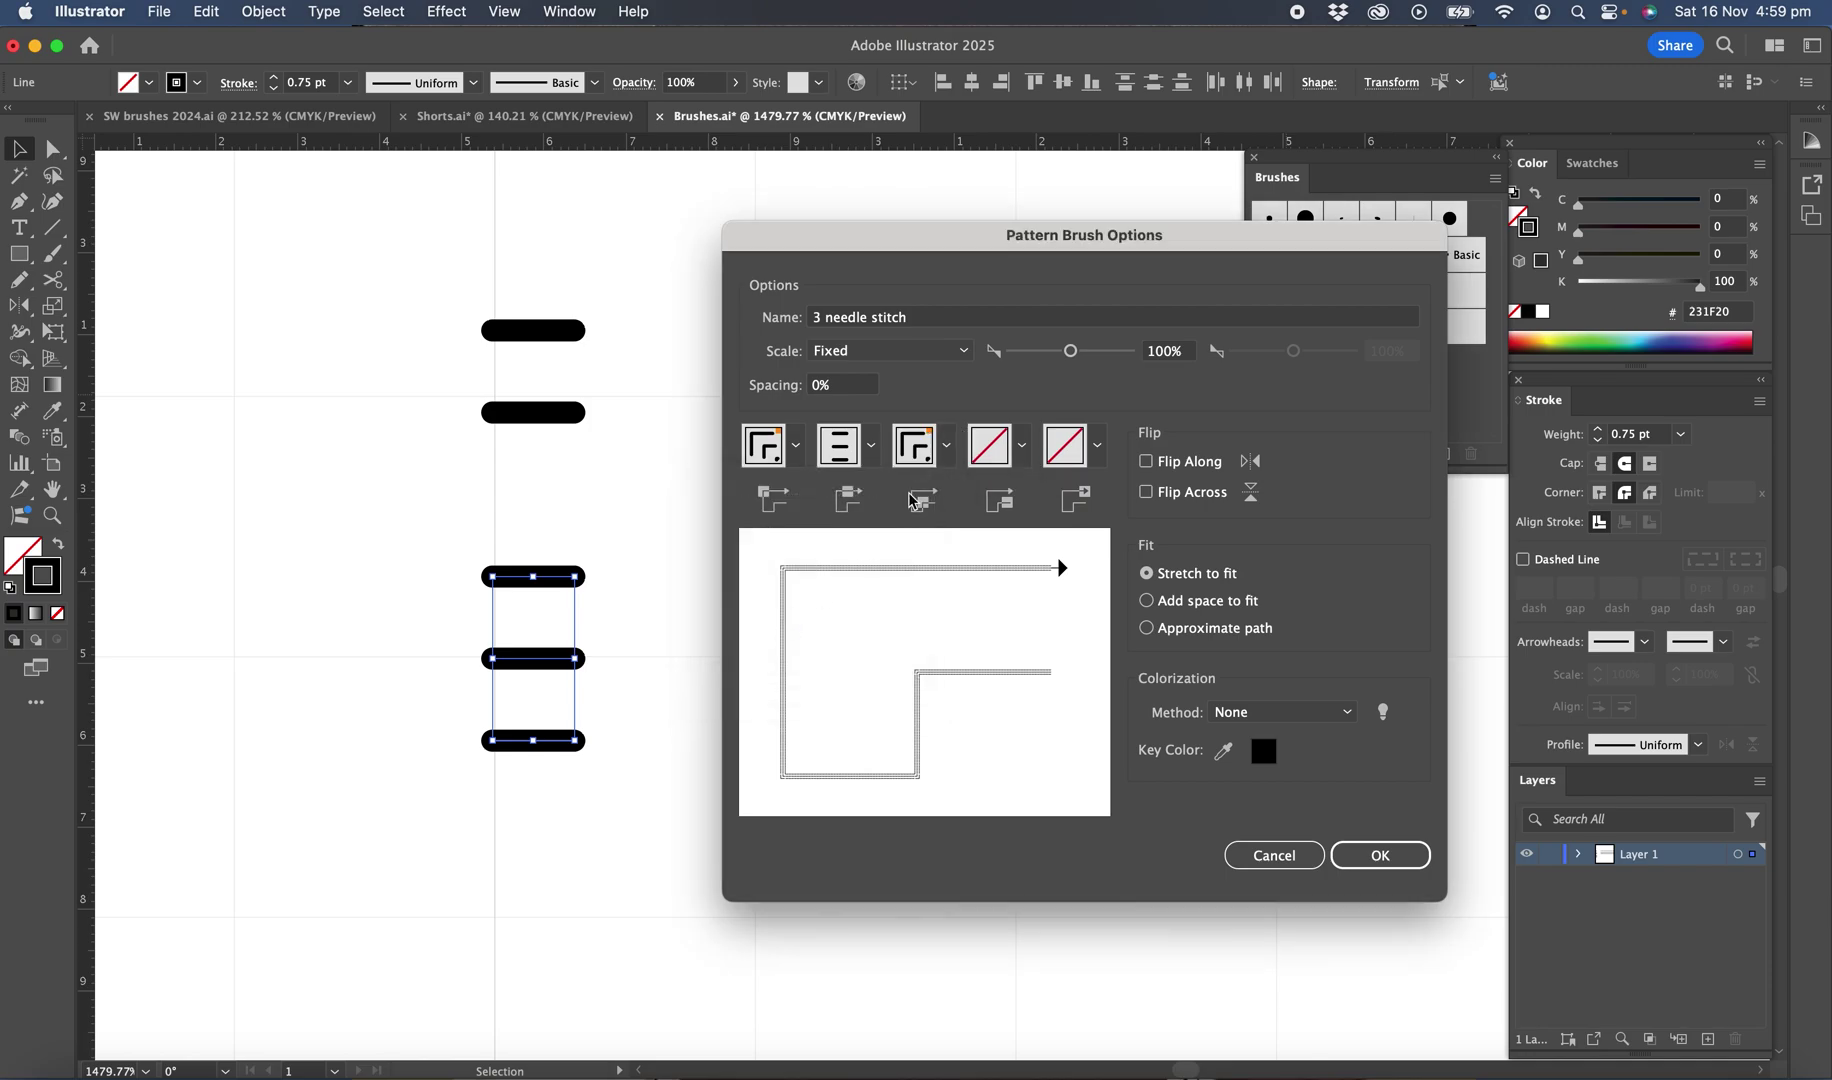
left_click(809, 388)
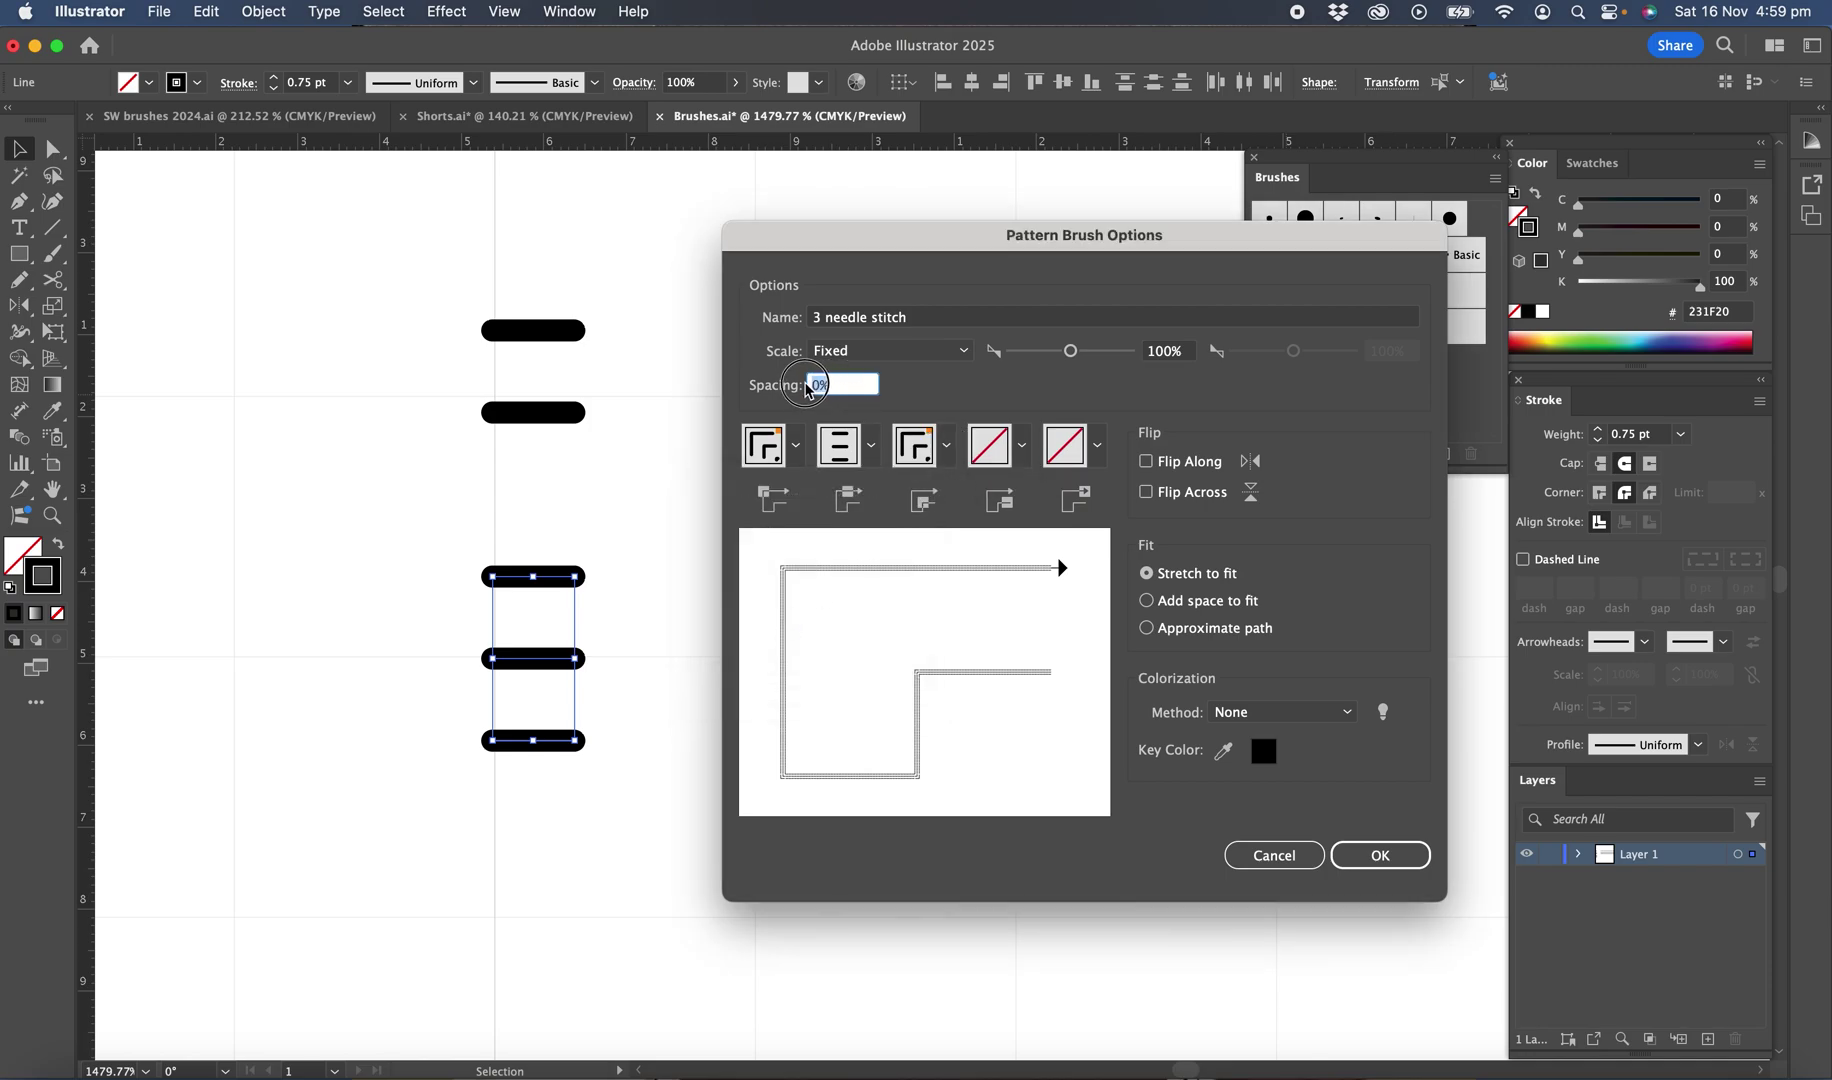
type("30")
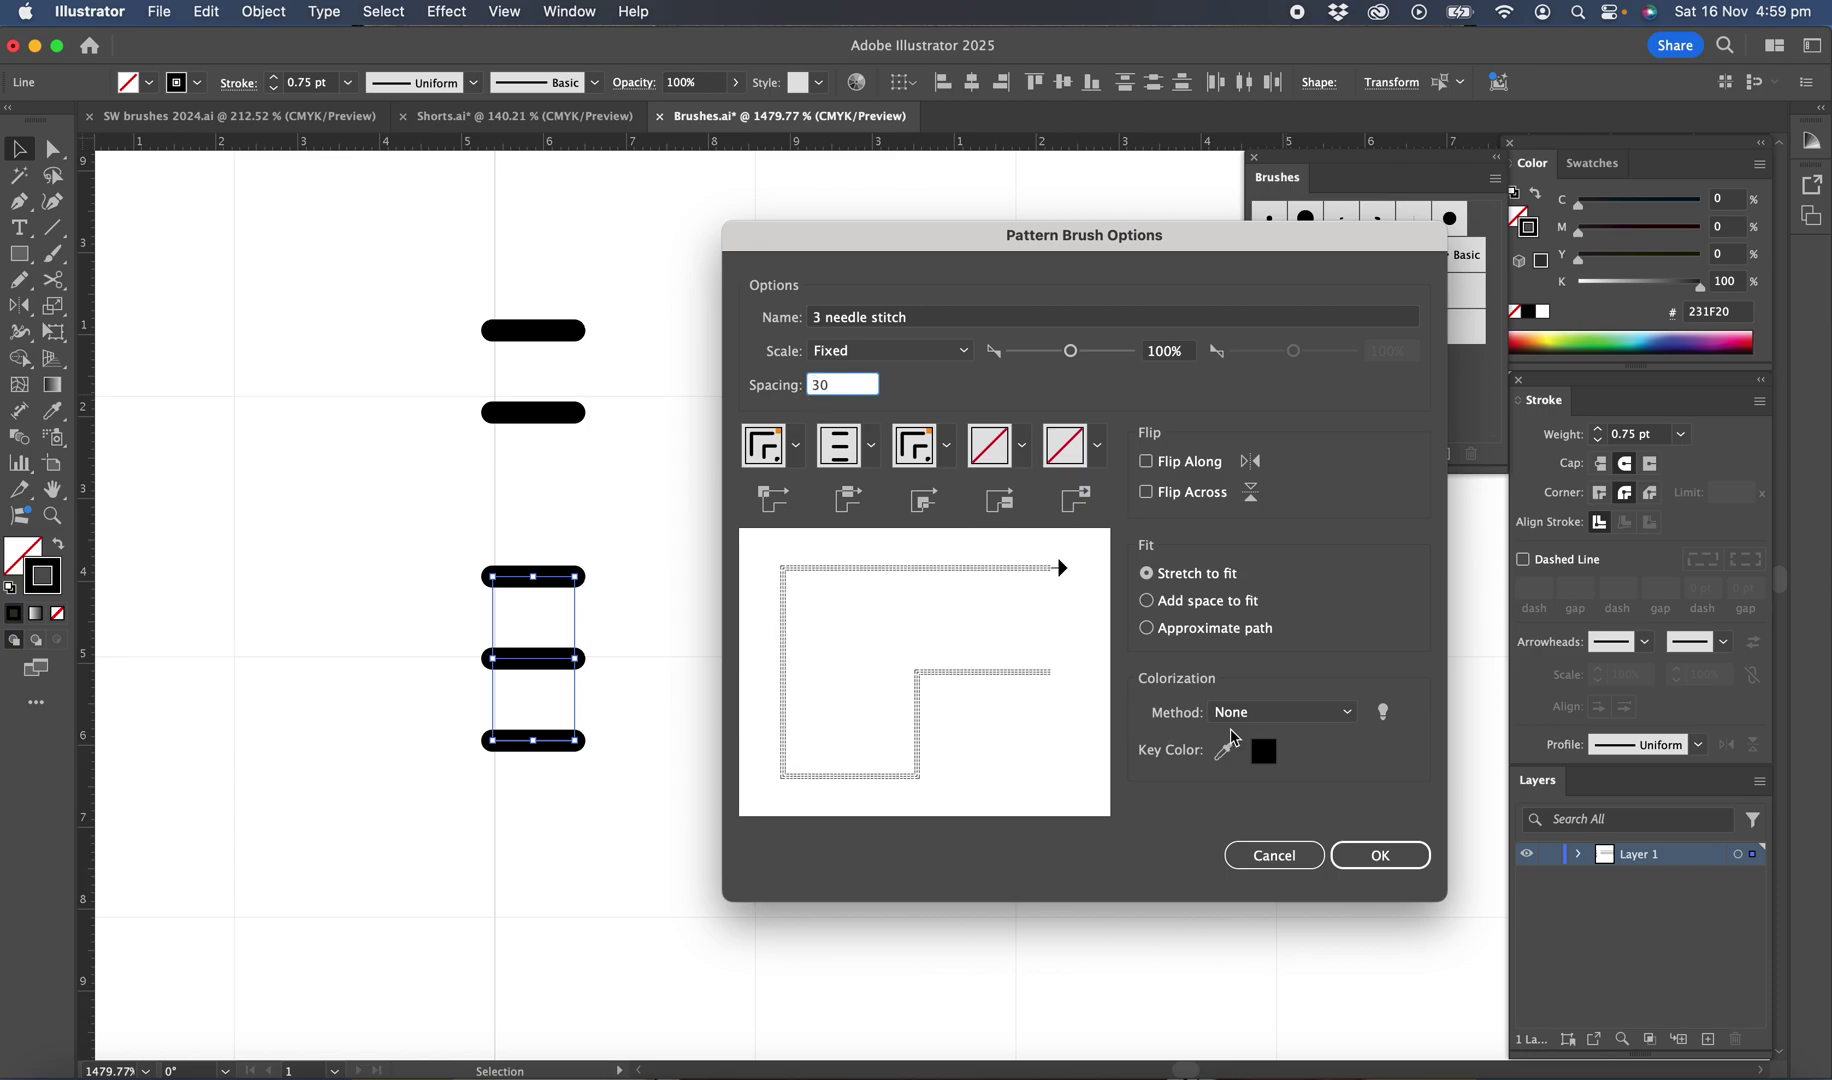
left_click(1351, 721)
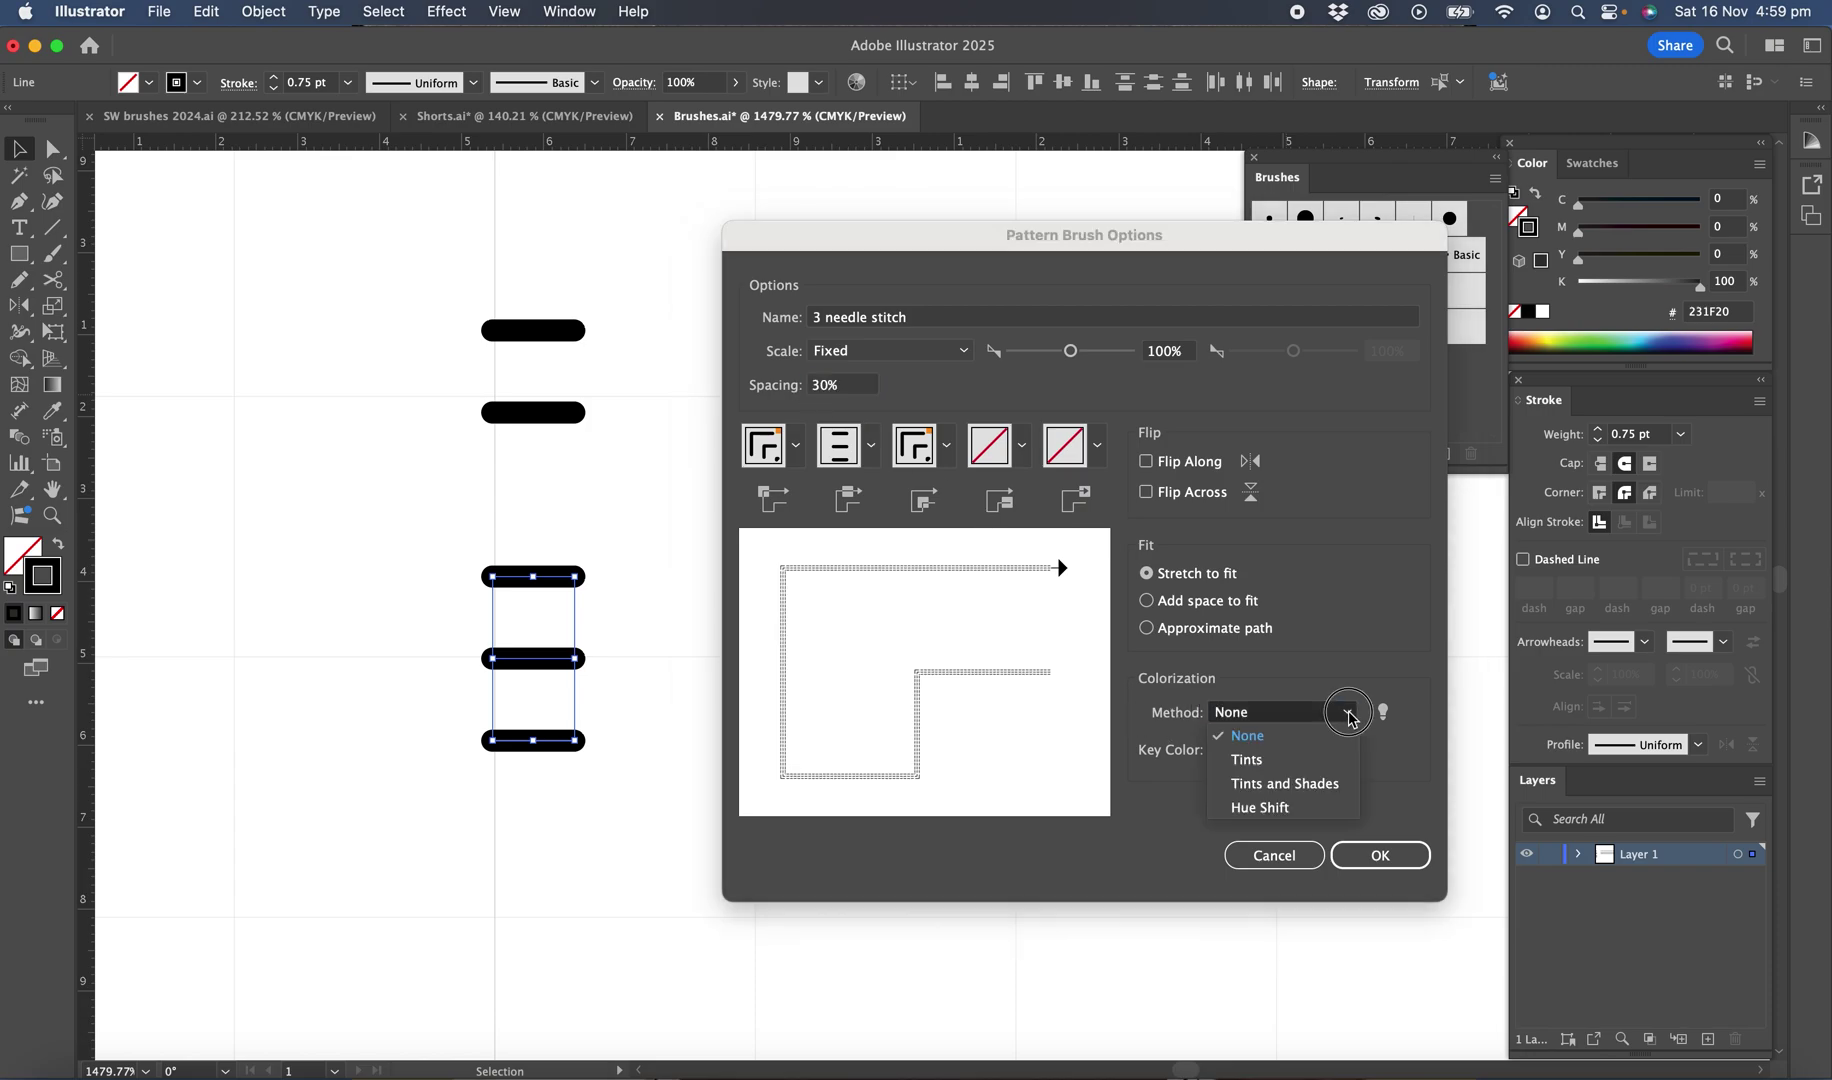
left_click(1290, 771)
left_click(1381, 855)
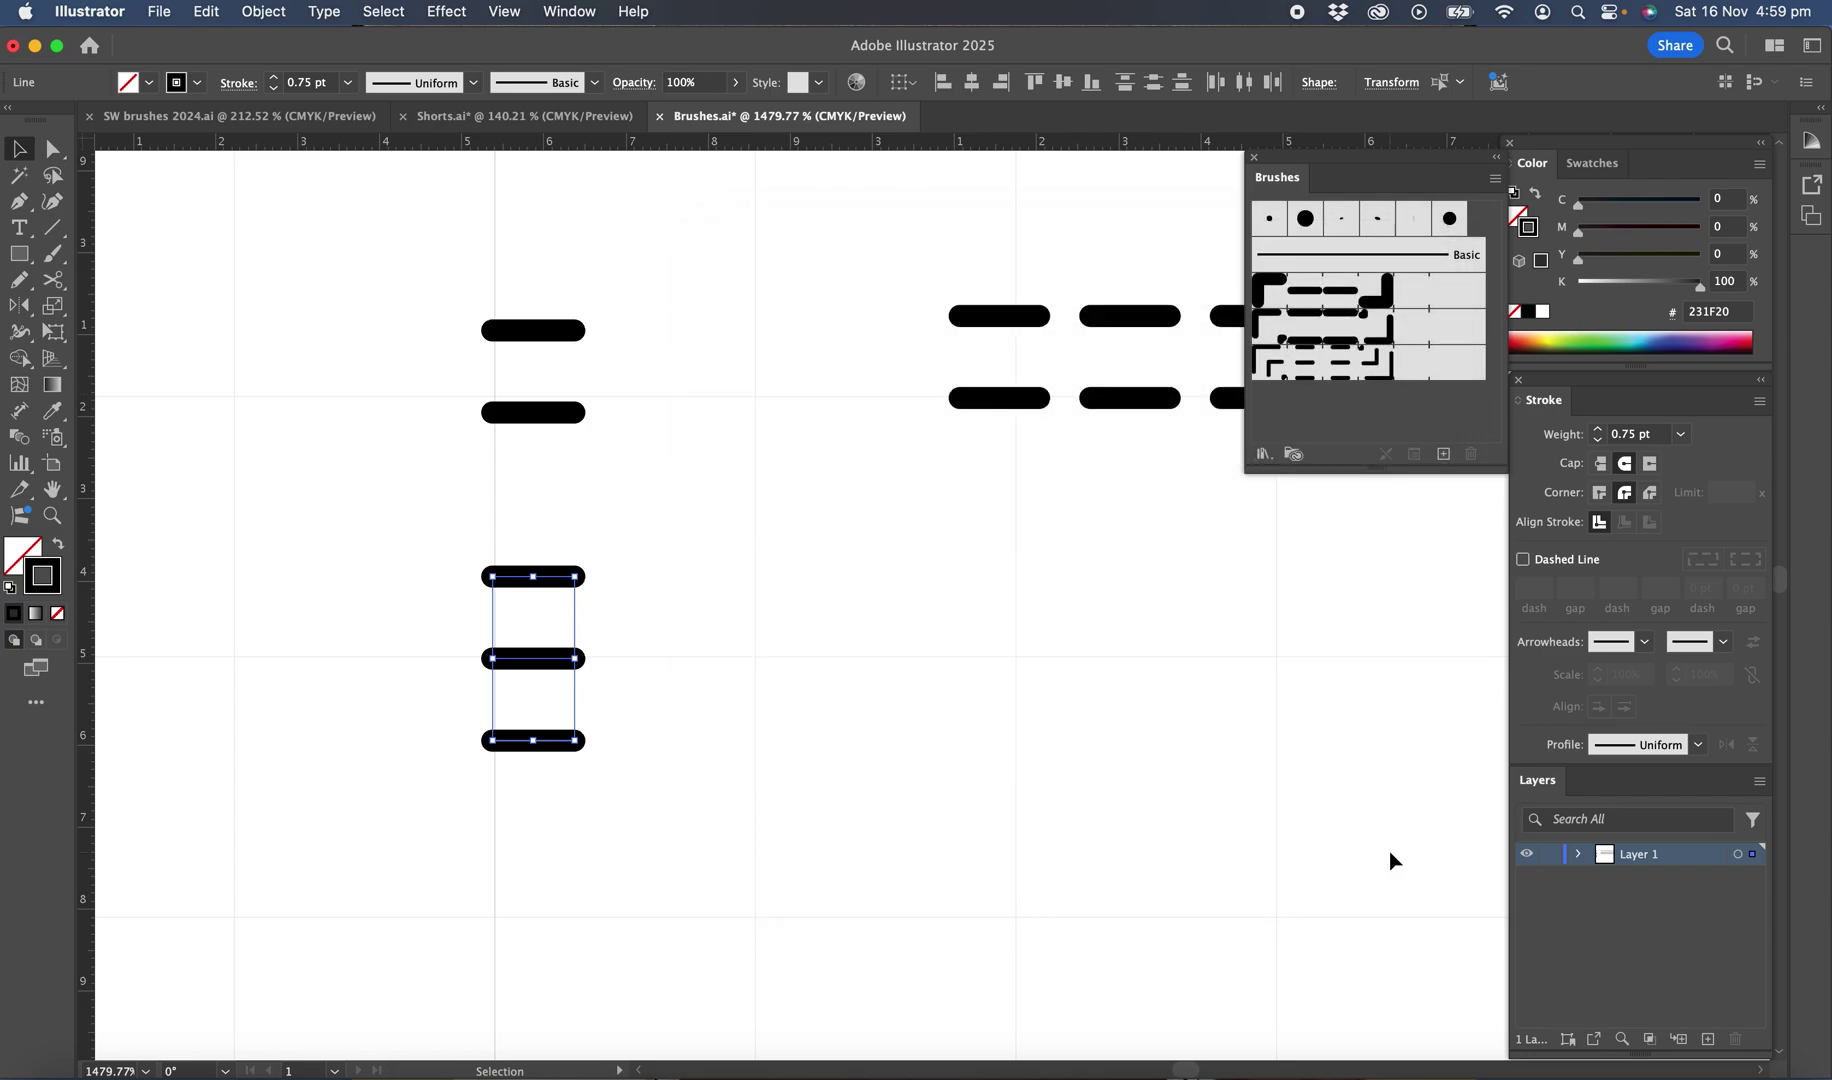
- Copy a dashed test line further down, apply the 3 needle stitch brush, and deselect
scroll(1189, 759, "down", 6)
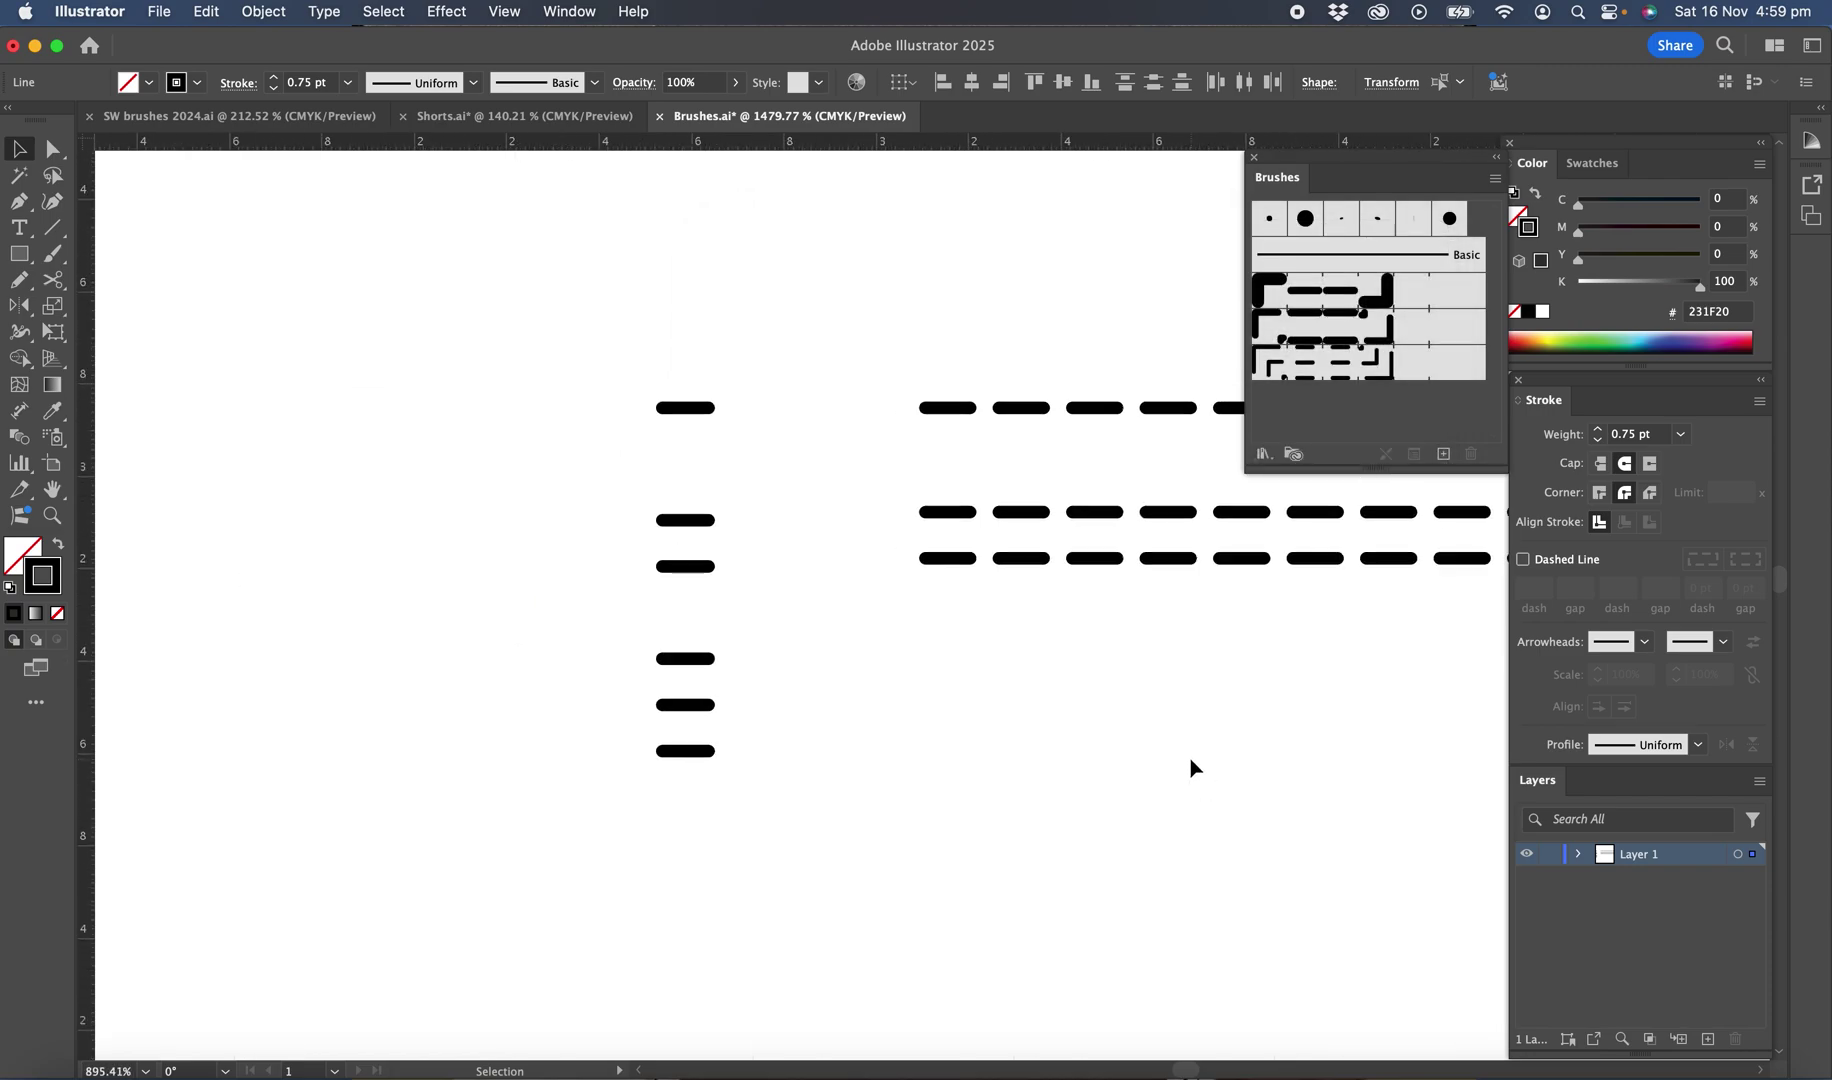
left_click(1208, 572)
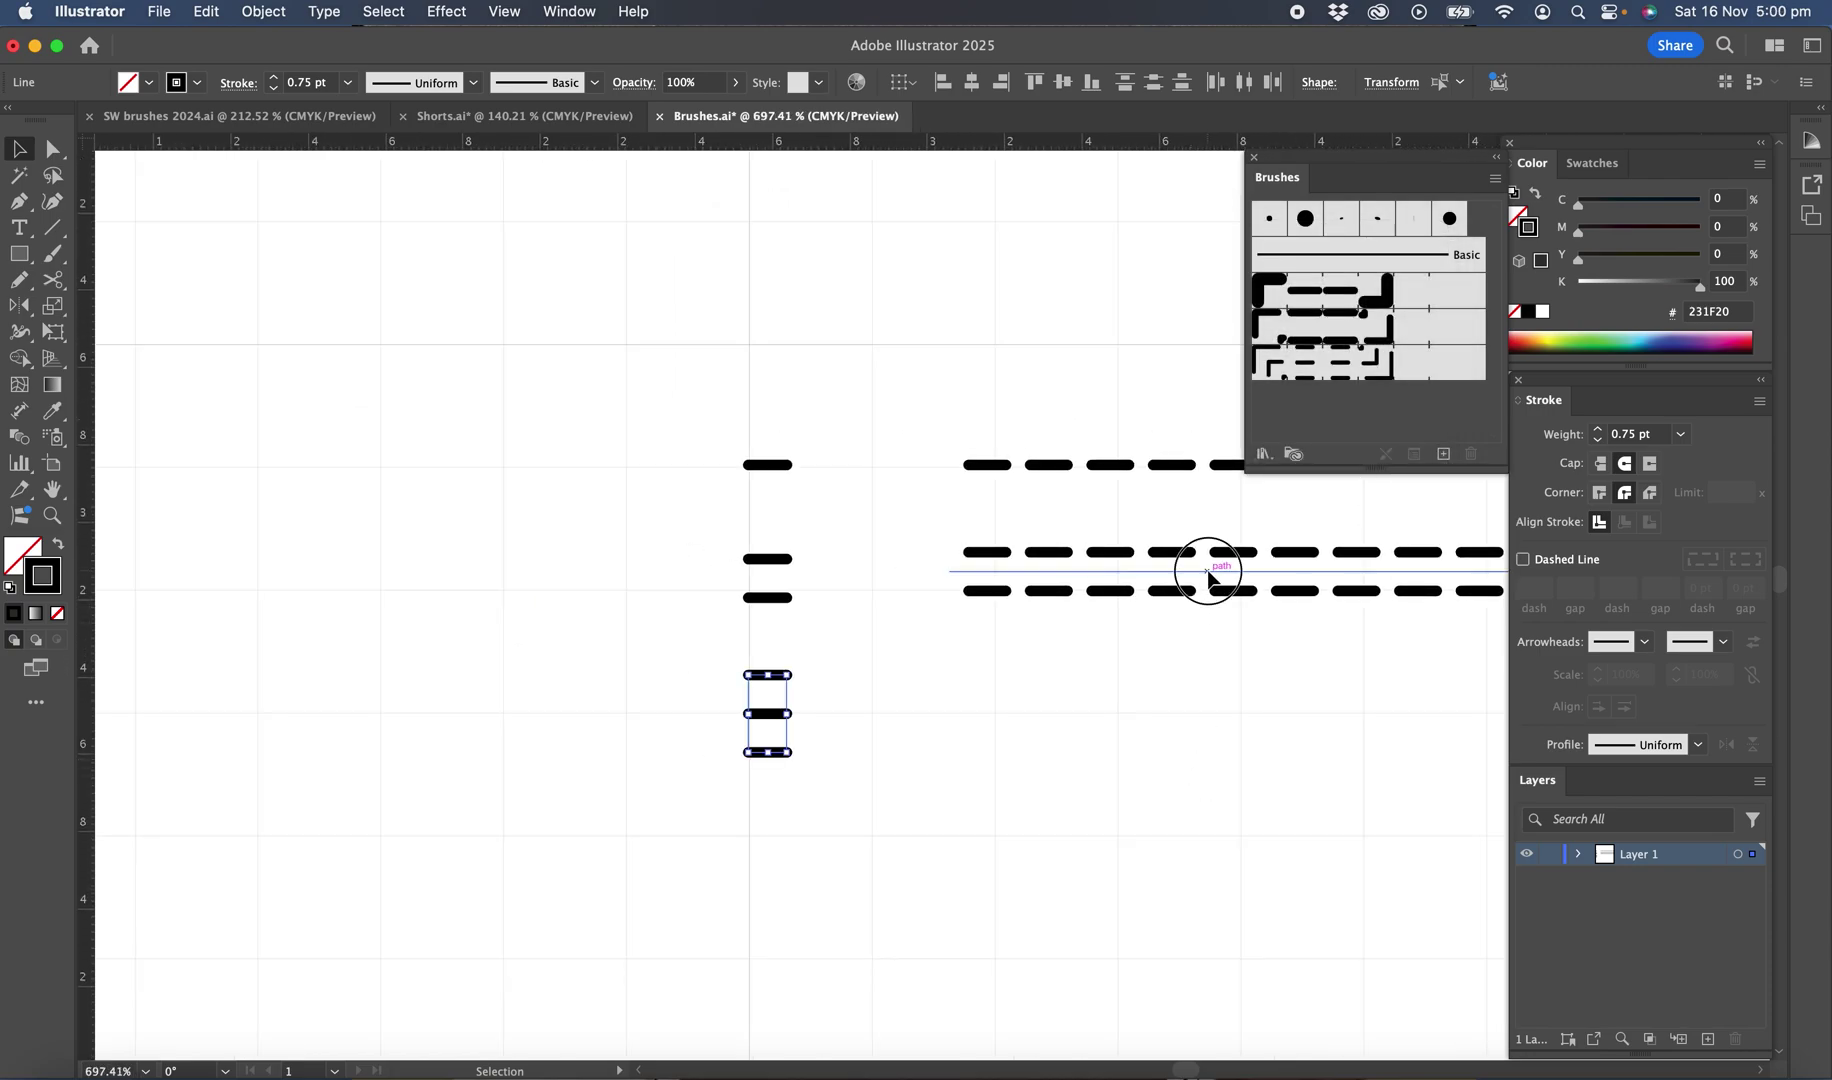
left_click_drag(1208, 578, 1189, 731)
left_click(1310, 362)
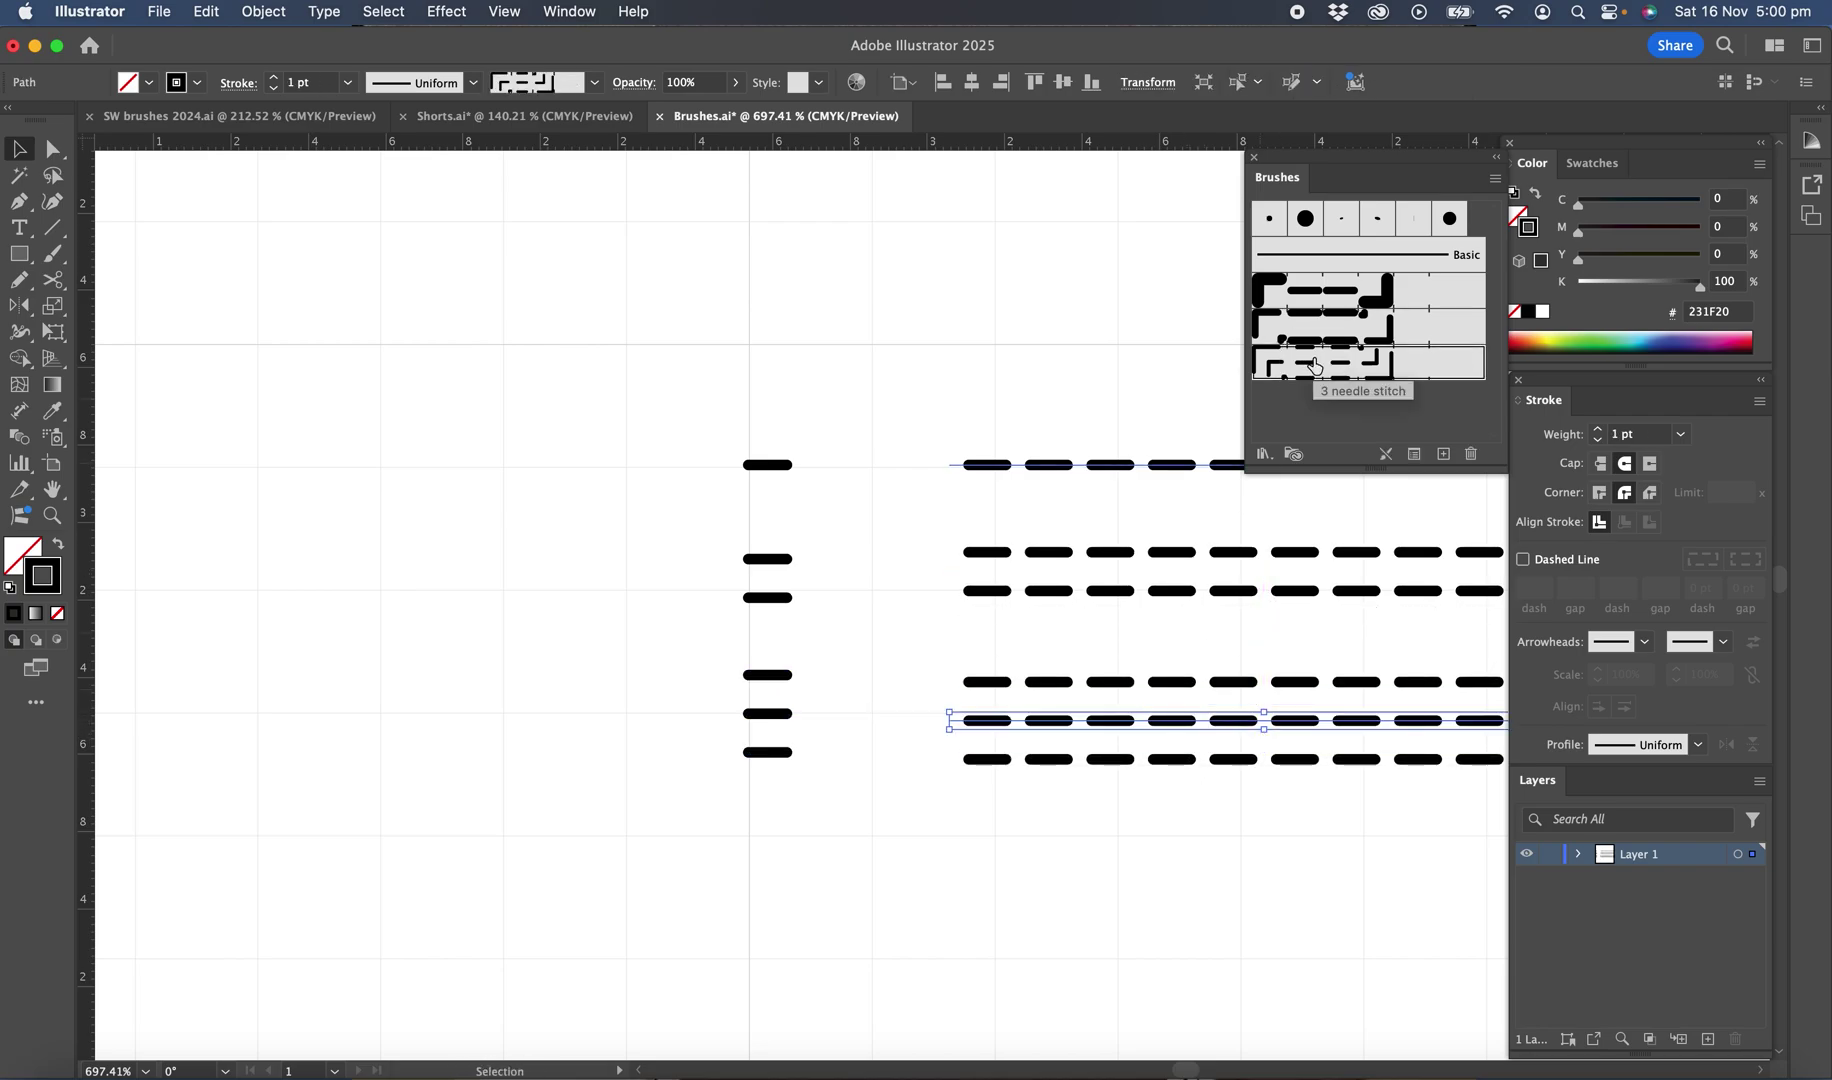
left_click(686, 617)
scroll(636, 660, "right", 5)
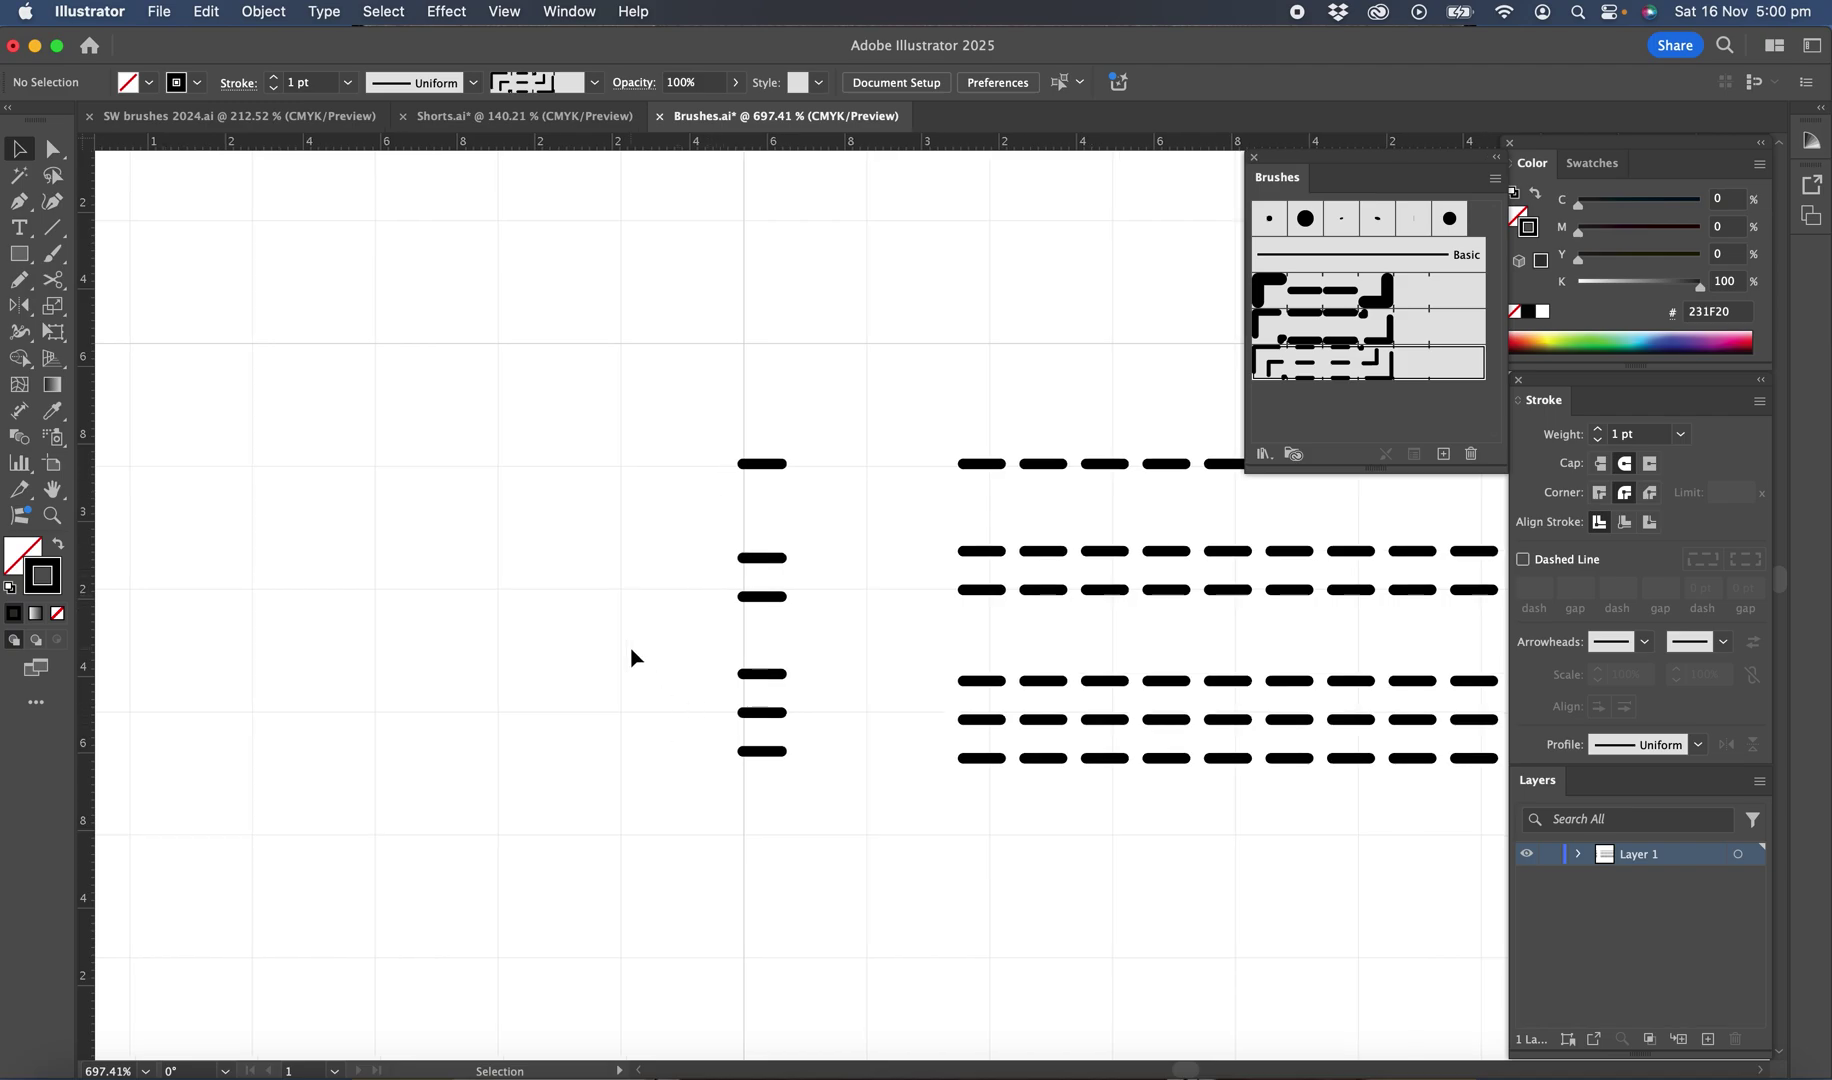